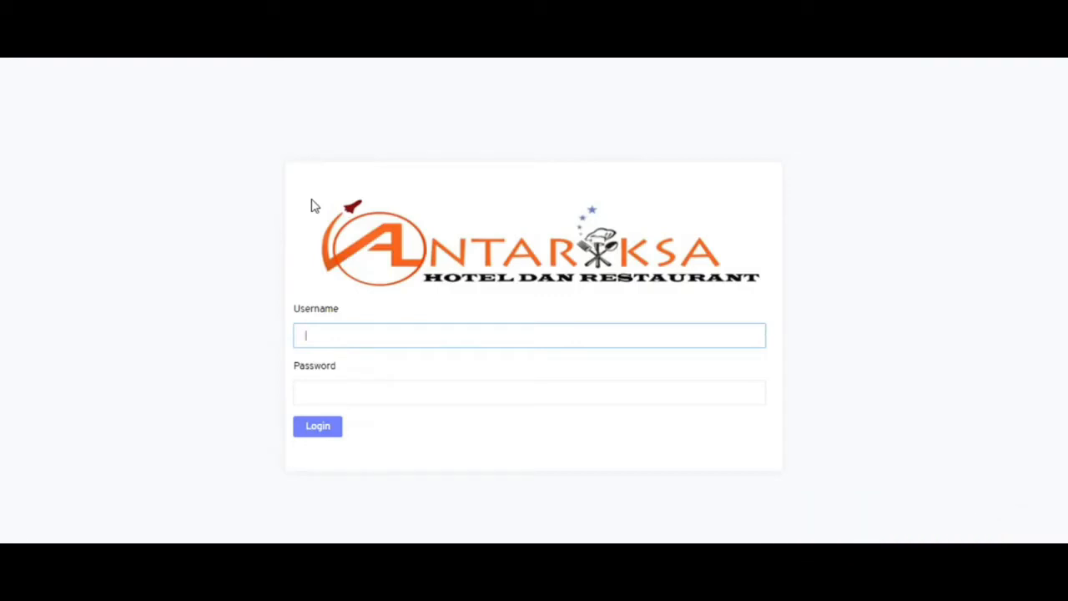
- Log in with the receptionist account and expand the Check In / Out sidebar menu
type("nurleli")
key("Tab")
type("**")
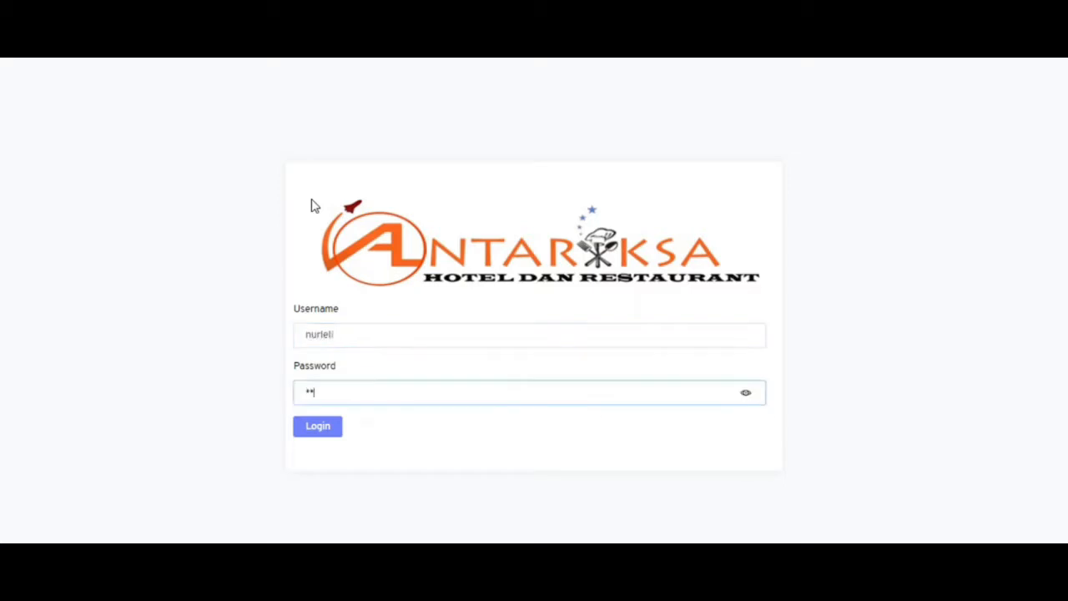
type("*****")
key("Return")
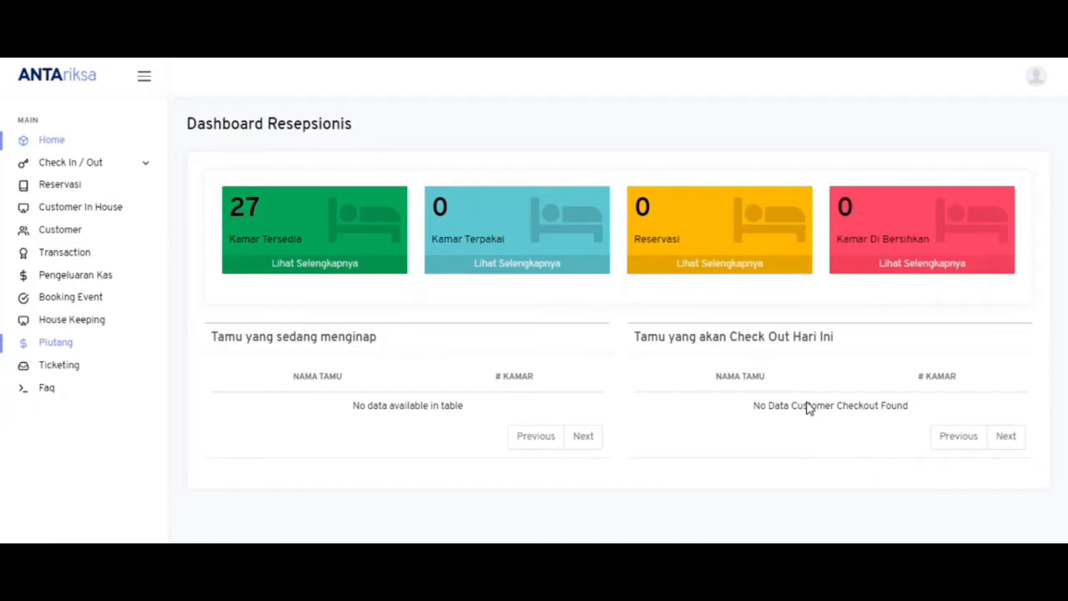
left_click(118, 166)
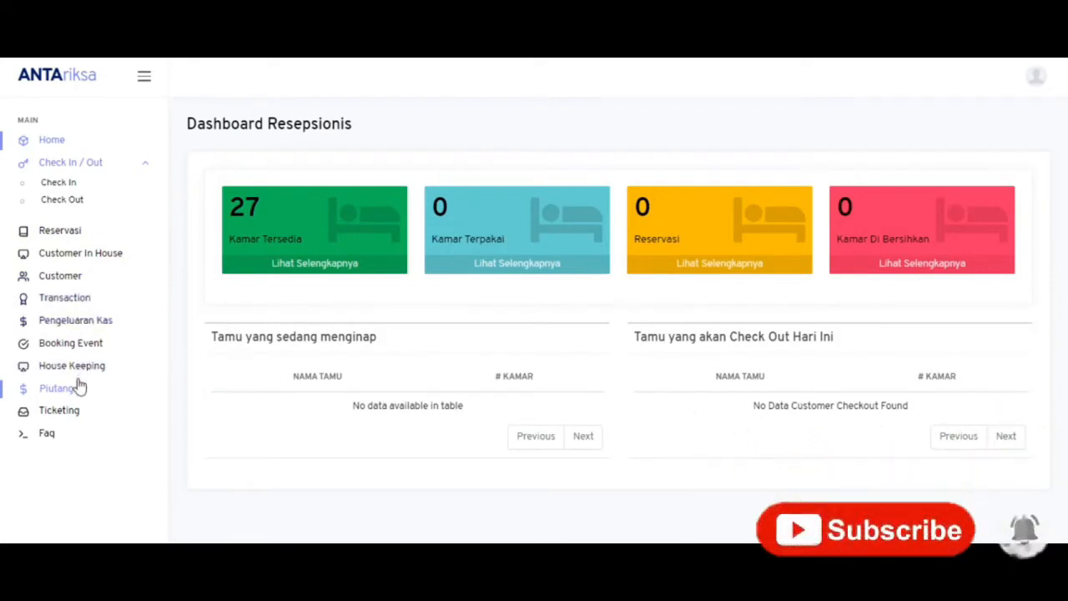
- Open the check-in form for Standard Single room 204, leaving Customer Name unselected
left_click(74, 184)
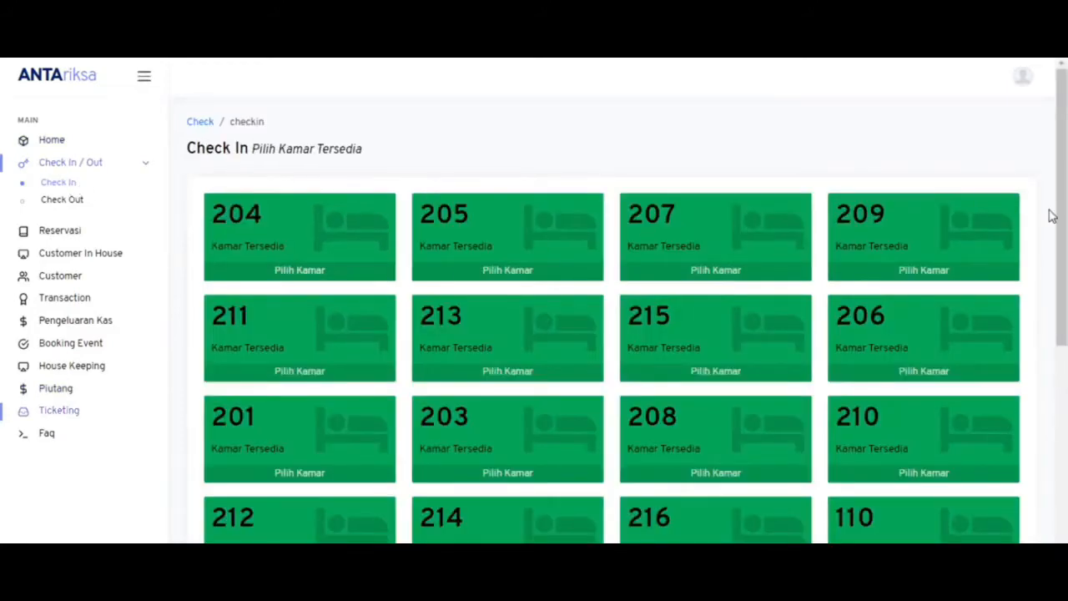
scroll(1047, 167, "down", 3)
scroll(1046, 167, "up", 3)
left_click(322, 278)
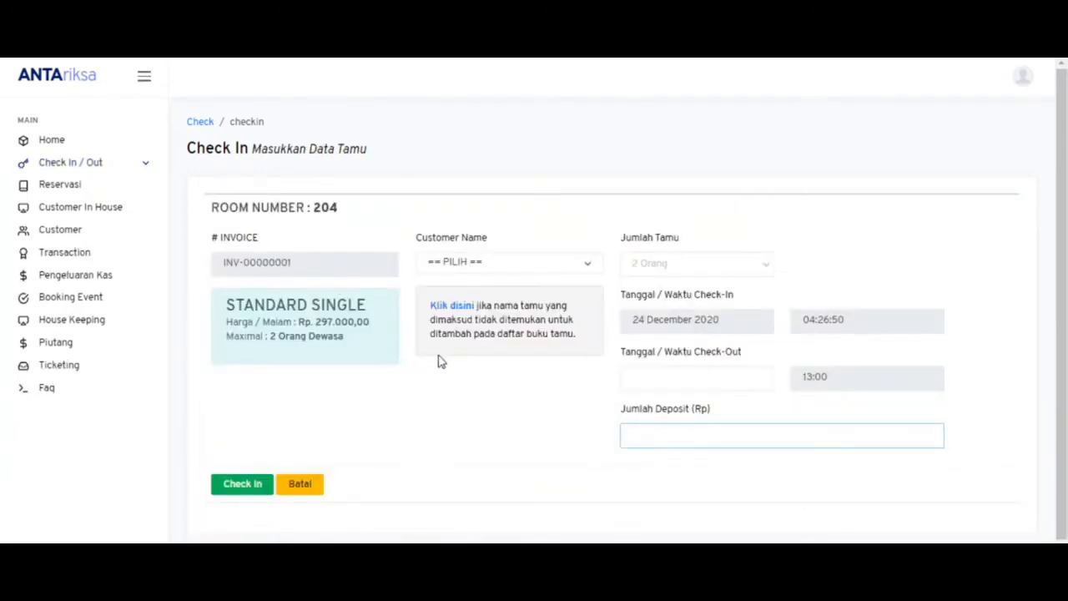
left_click(438, 272)
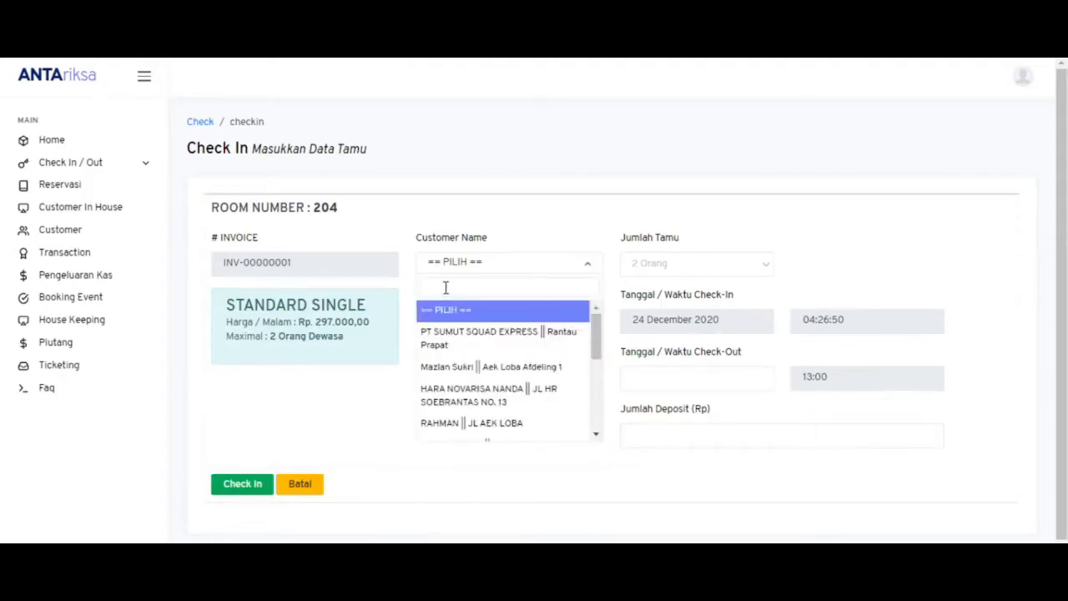
type("rahn")
key("BackSpace")
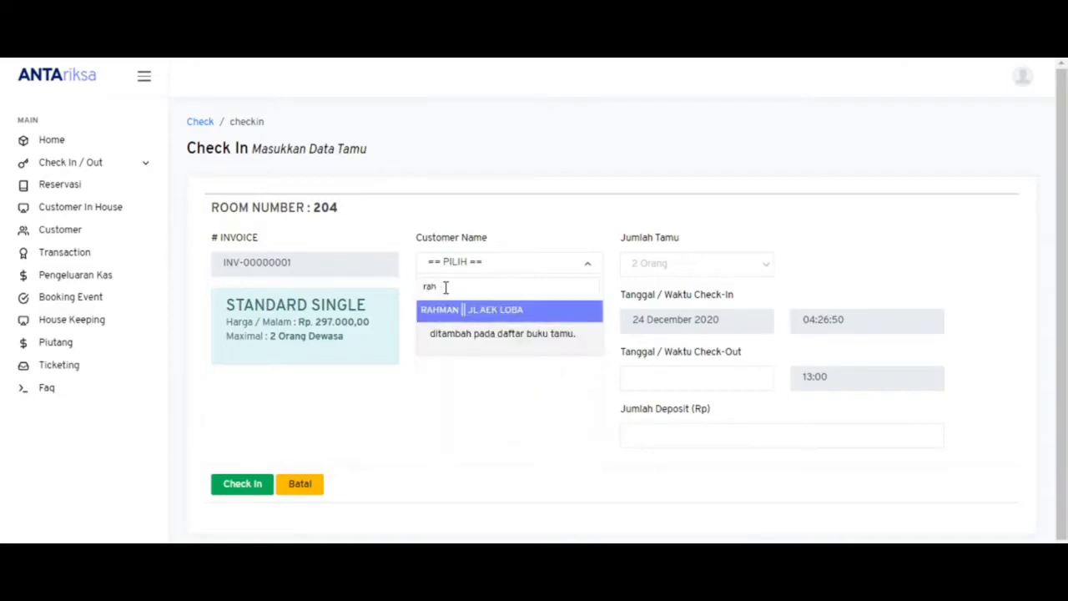
key("BackSpace")
key("BackSpace")
key("BackSpace")
left_click(392, 231)
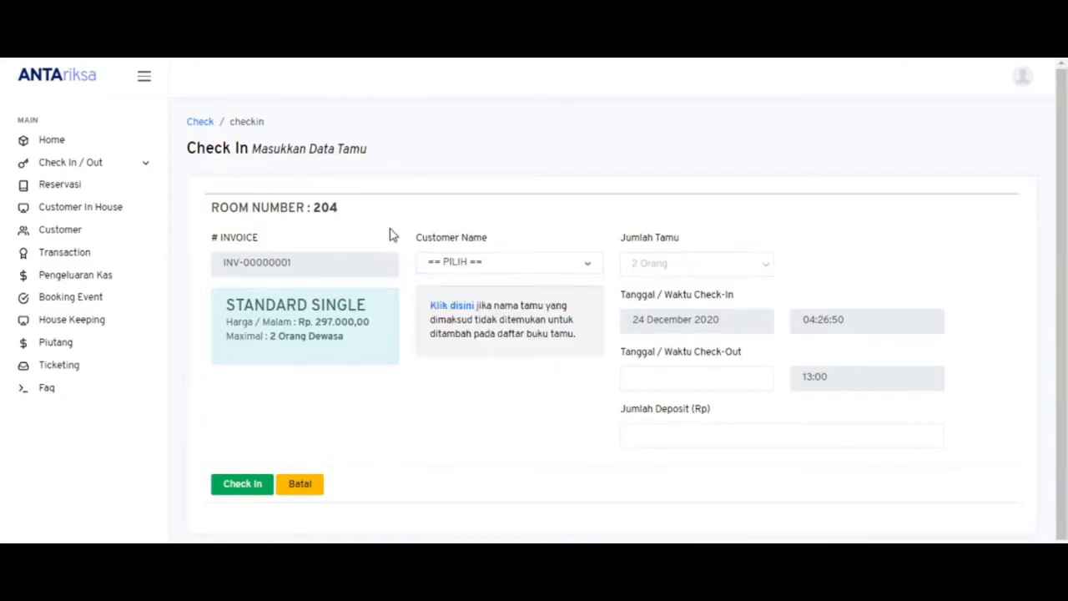
left_click(460, 305)
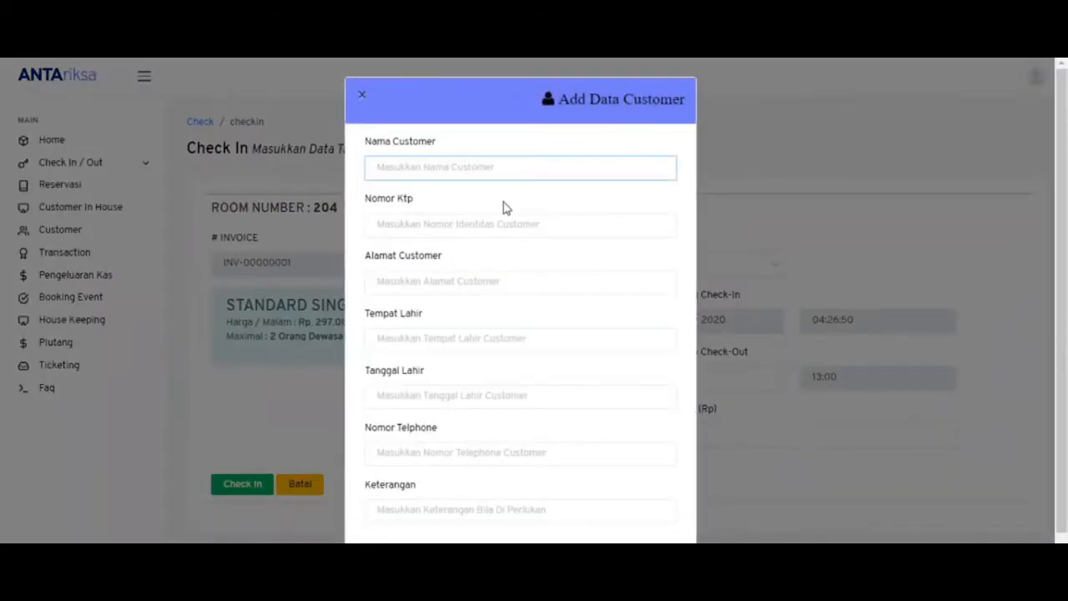
key("Escape")
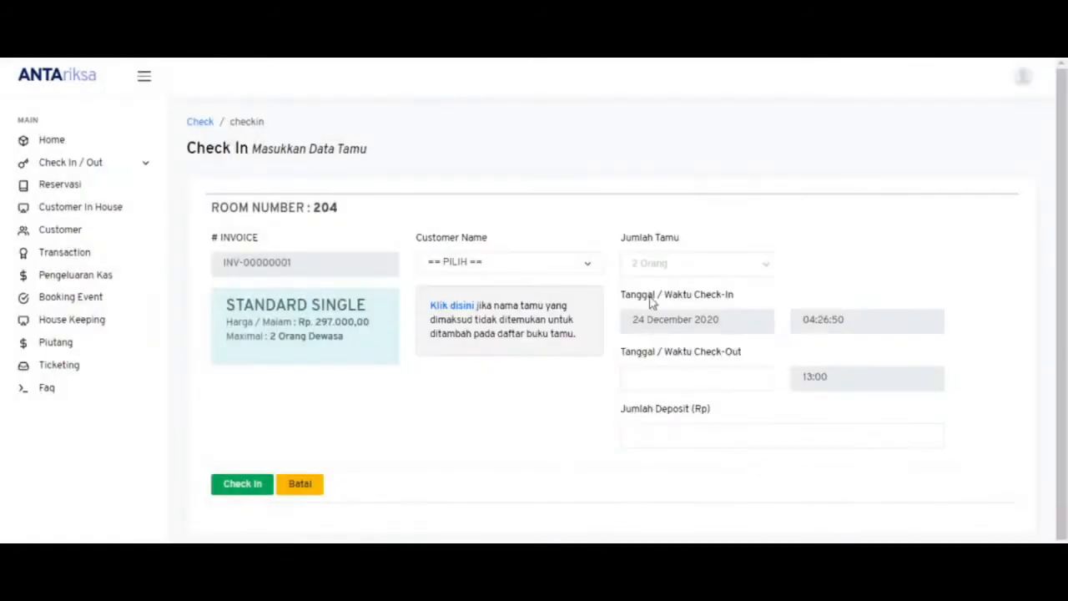
left_click(658, 272)
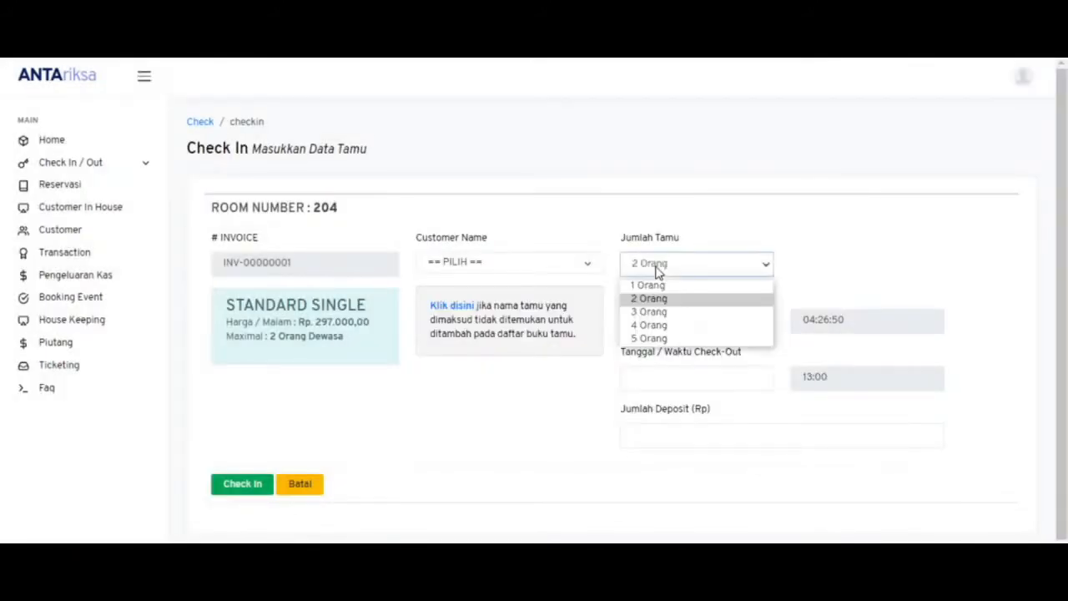
left_click(659, 272)
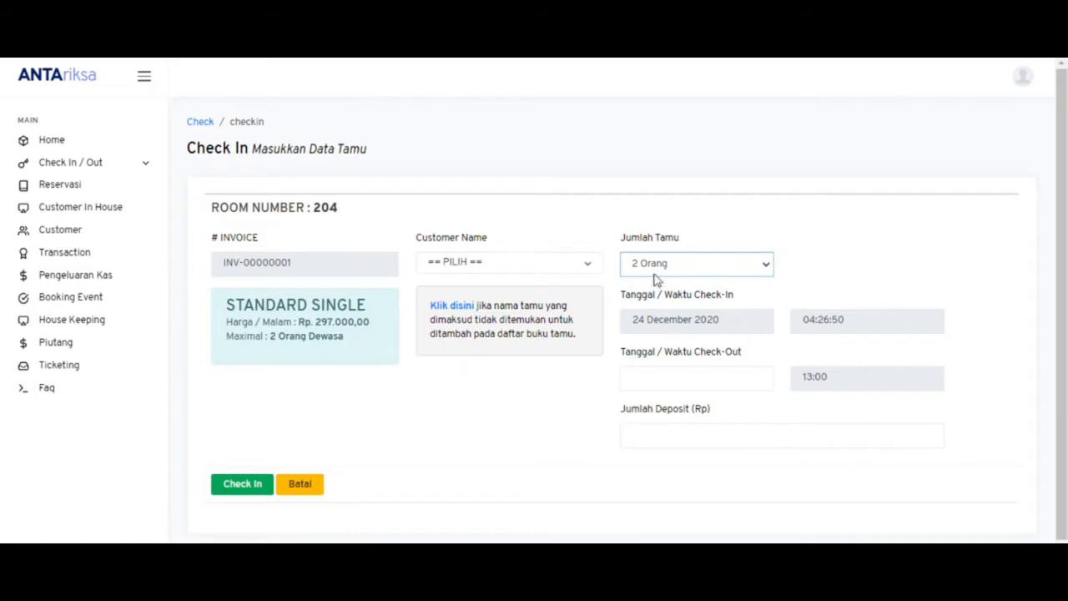
left_click(716, 387)
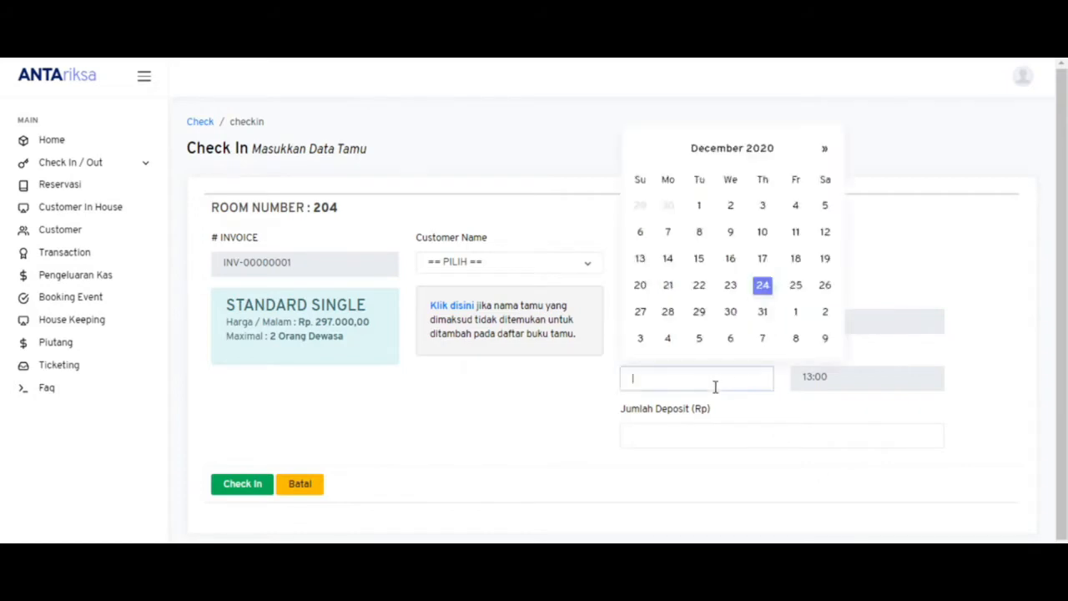
left_click(868, 357)
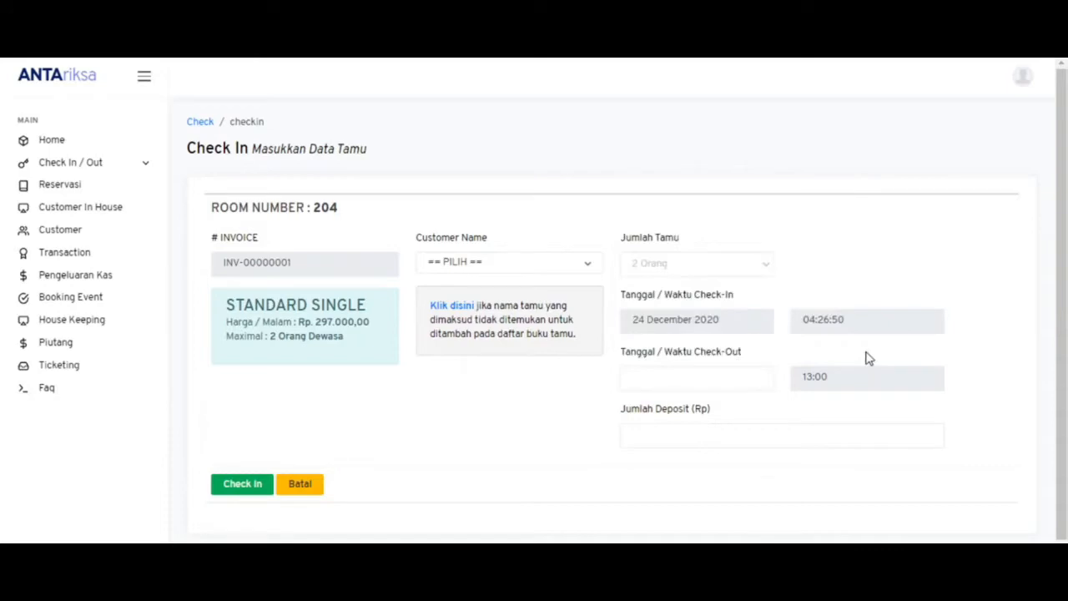
left_click(725, 426)
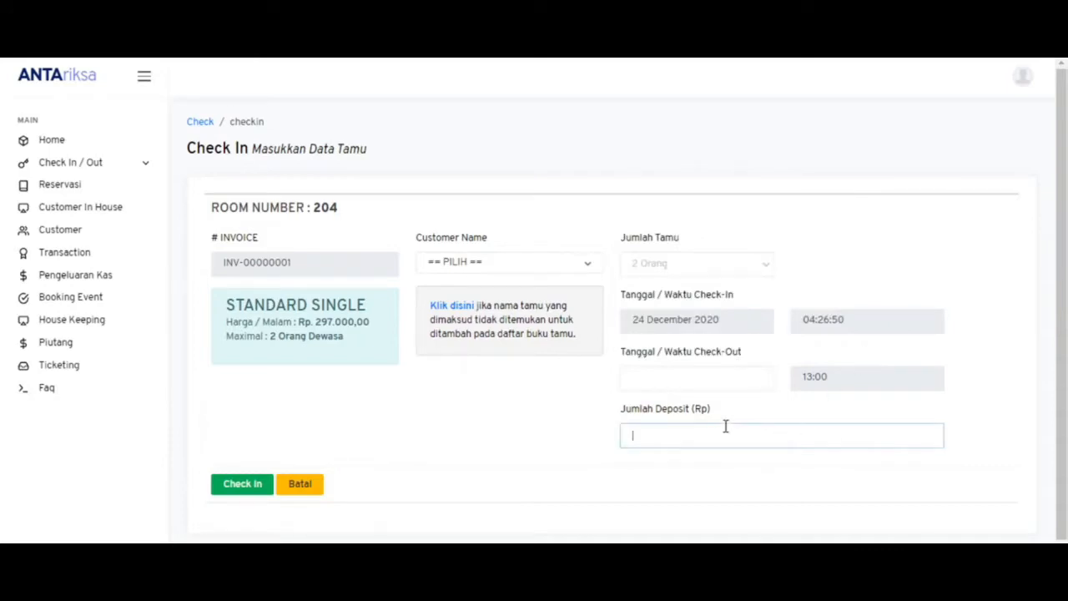
left_click(595, 438)
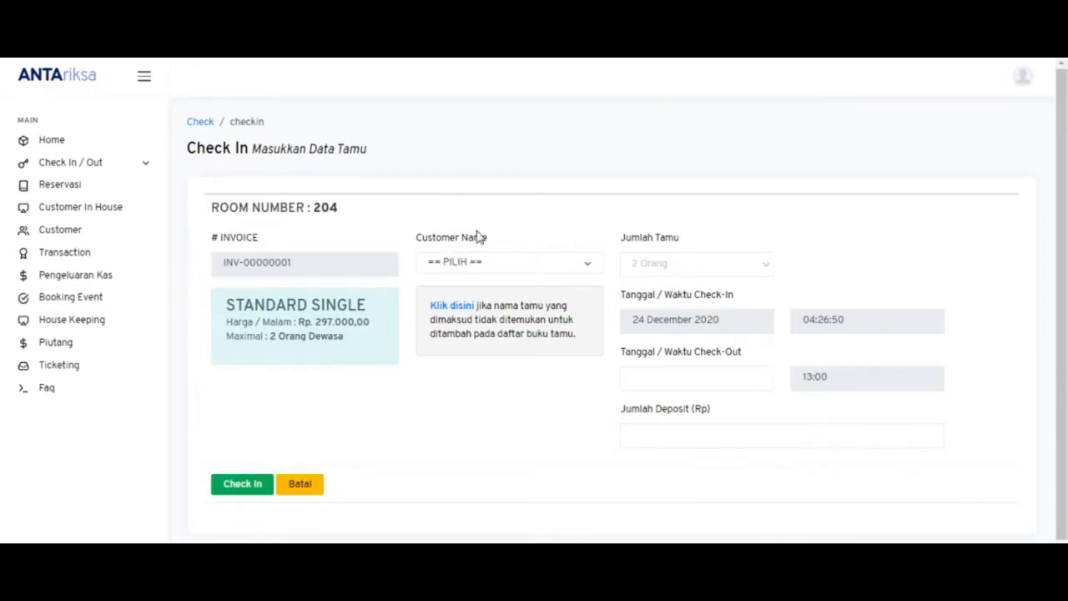
- Check in room 204 for the existing guest until 25 December 2020 with a 100000 deposit
left_click(494, 270)
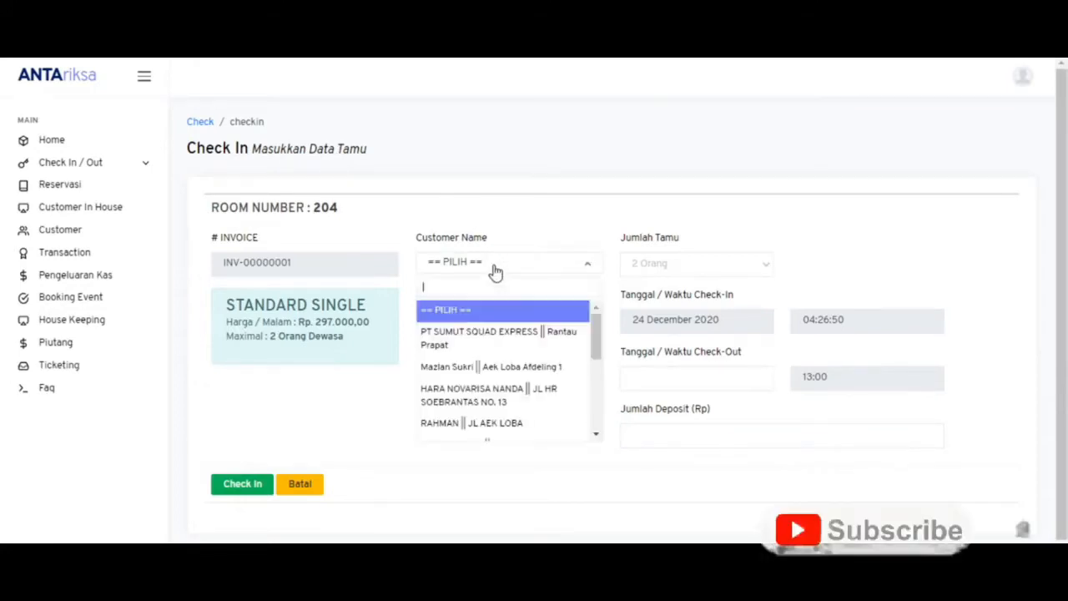
left_click(485, 367)
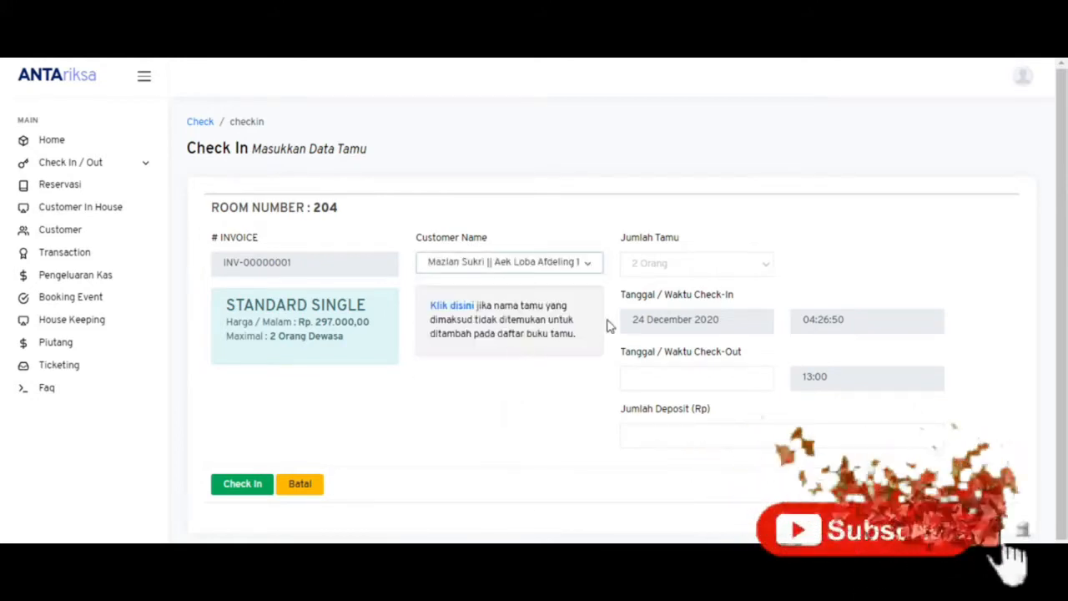
left_click(679, 388)
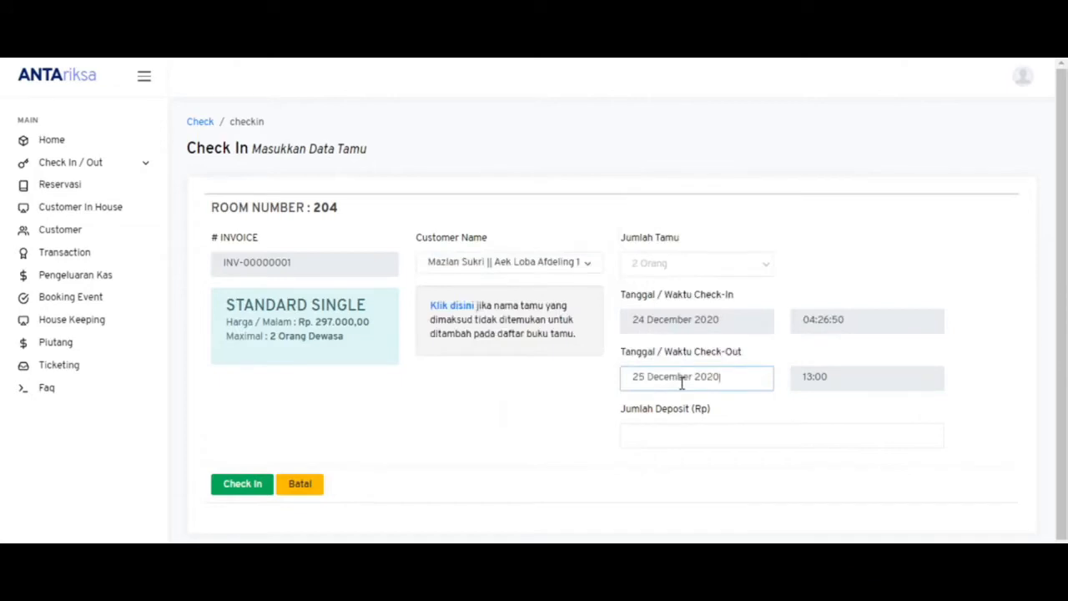
left_click(686, 434)
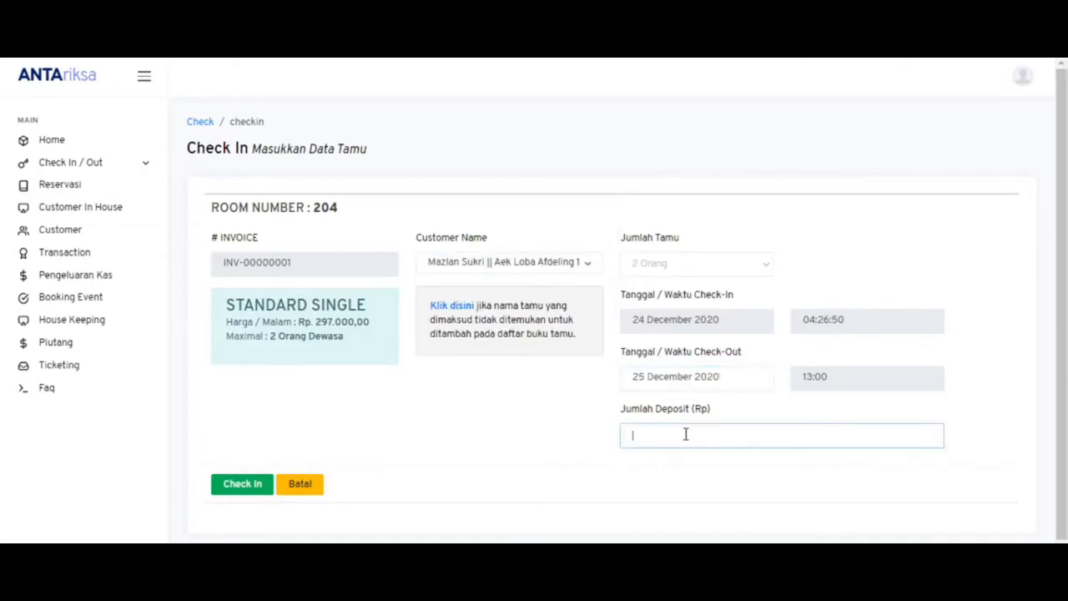
type("10000")
type("00")
key("BackSpace")
left_click(243, 494)
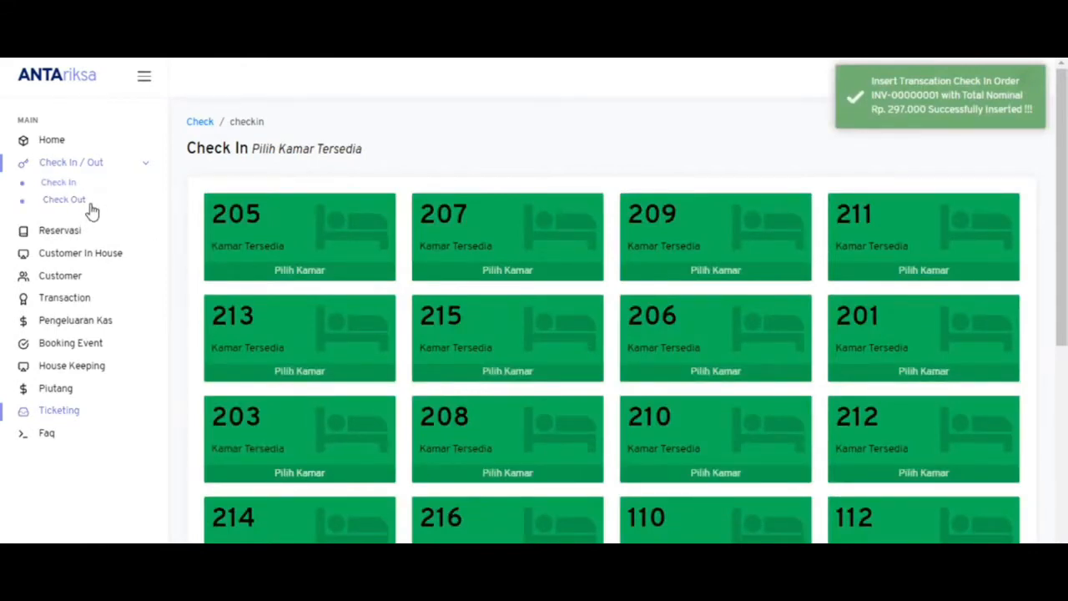
- Open room 204's check-out billing details and show its Deposit List
left_click(67, 200)
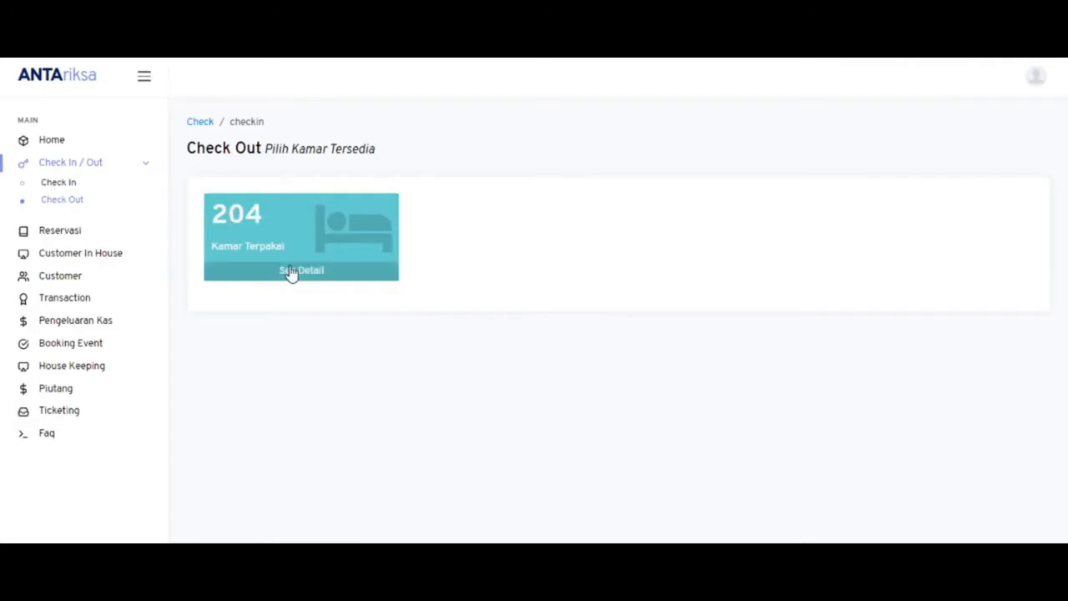
left_click(291, 272)
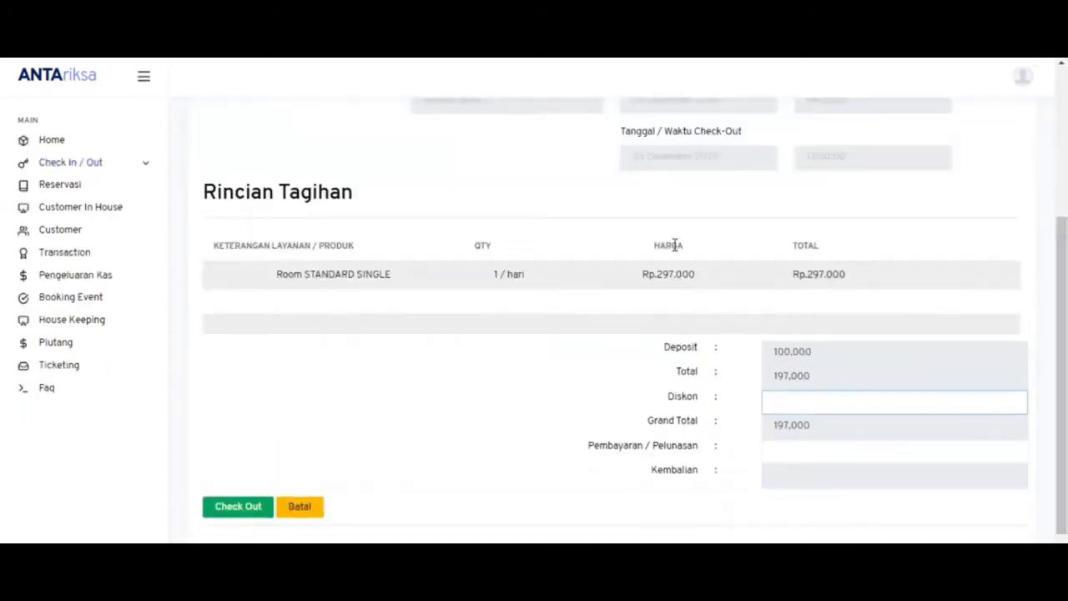
left_click_drag(1064, 340, 1066, 192)
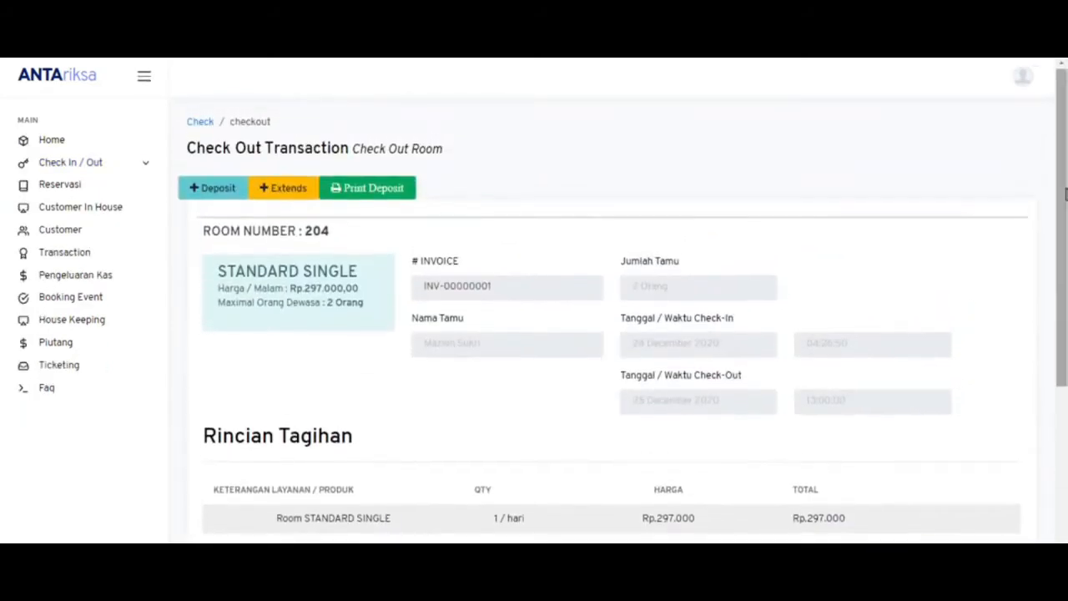
left_click(400, 193)
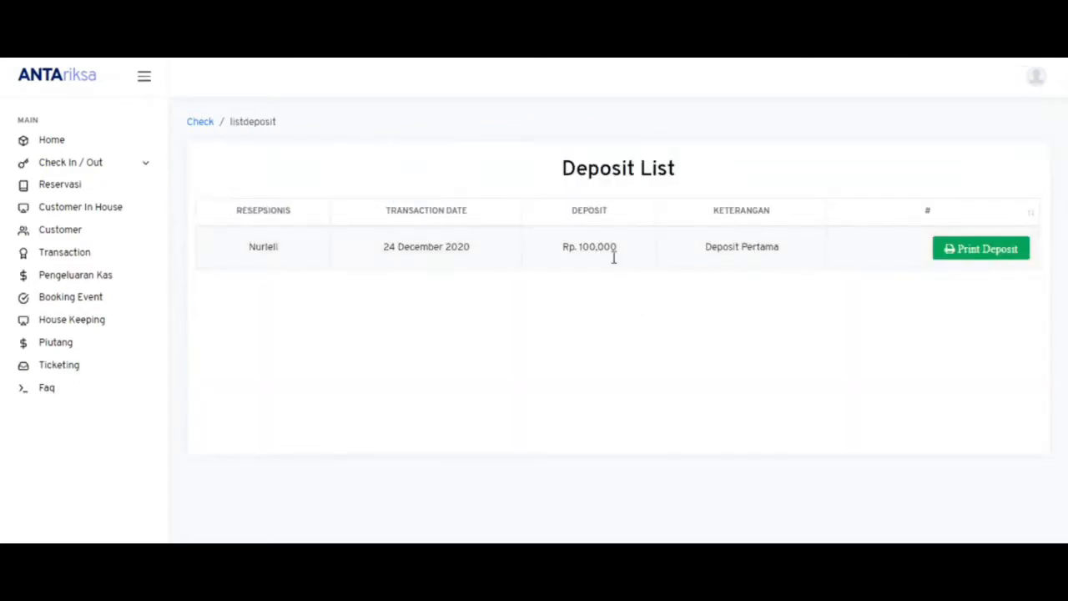
- Print the Rp 100,000 deposit receipt and finish the print dialog
left_click(953, 257)
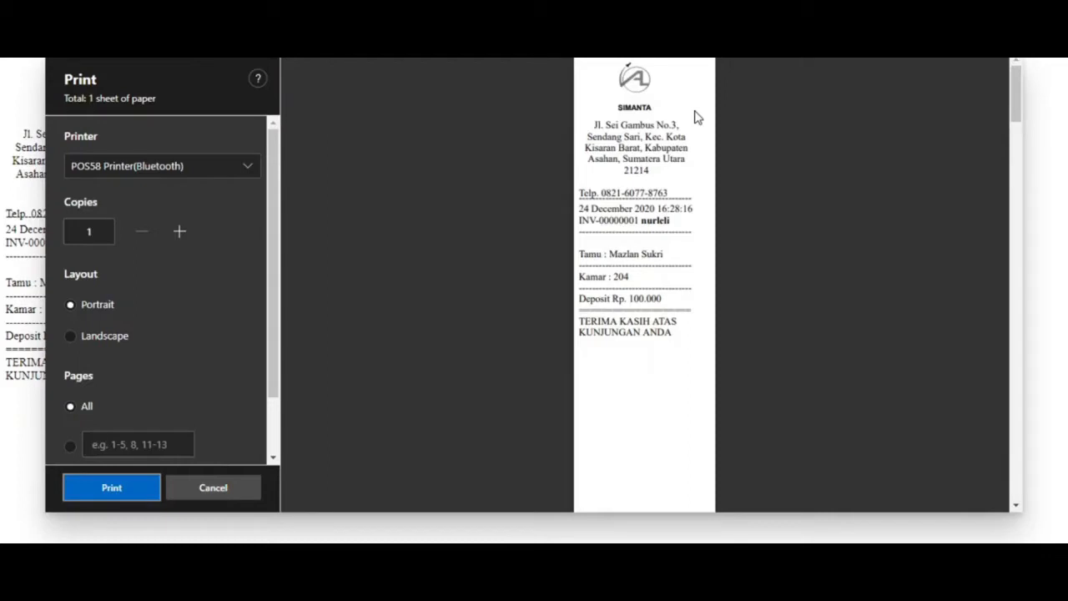
left_click(213, 489)
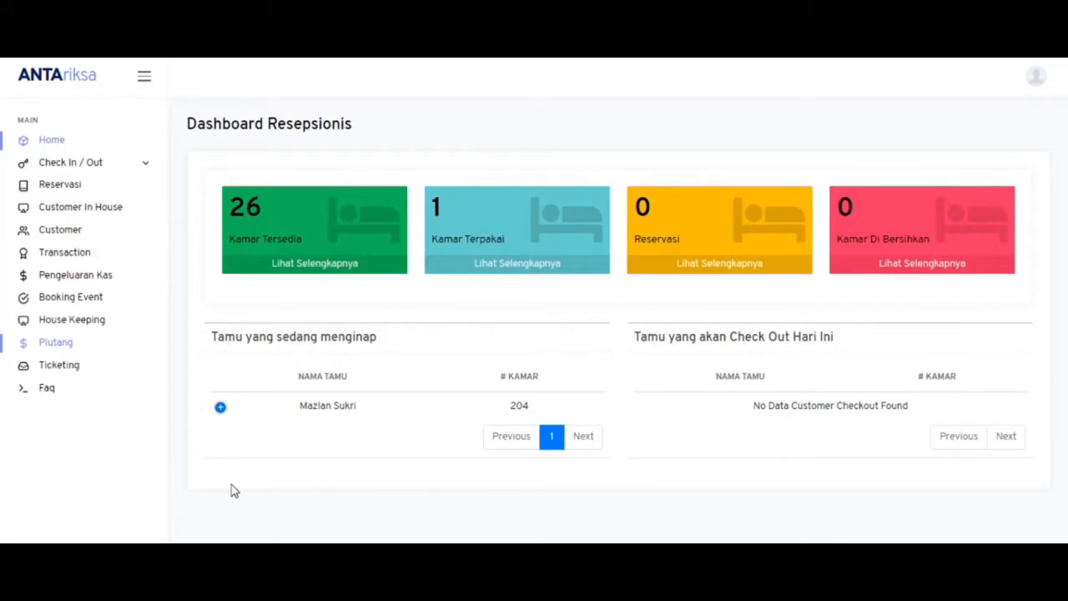
- Open the Customer In House list
left_click(107, 215)
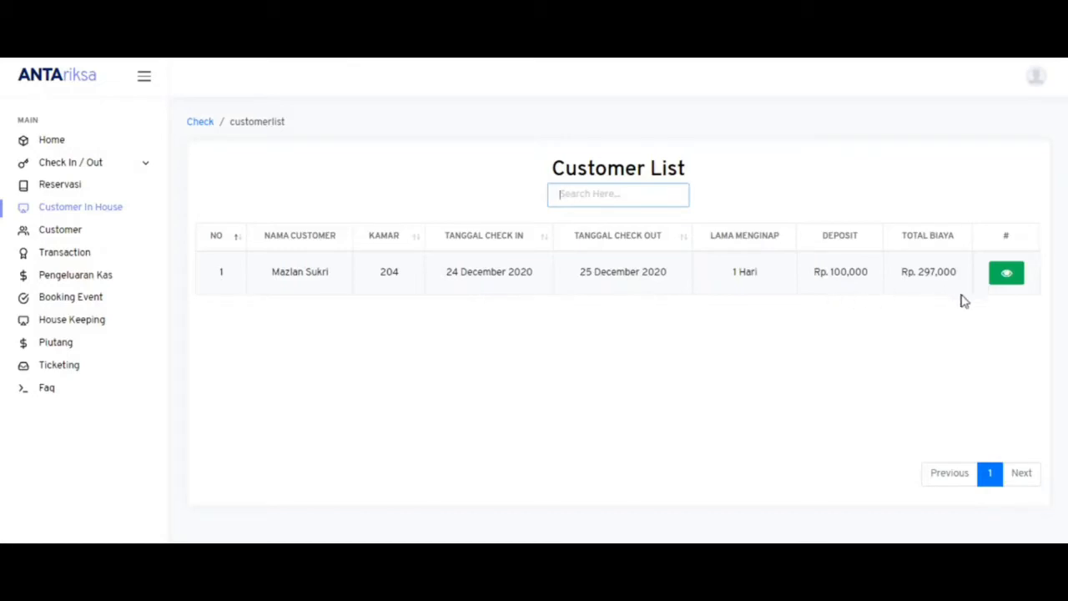
- Add Nasi Goreng with quantity 2 to room 204's food order
left_click(1004, 276)
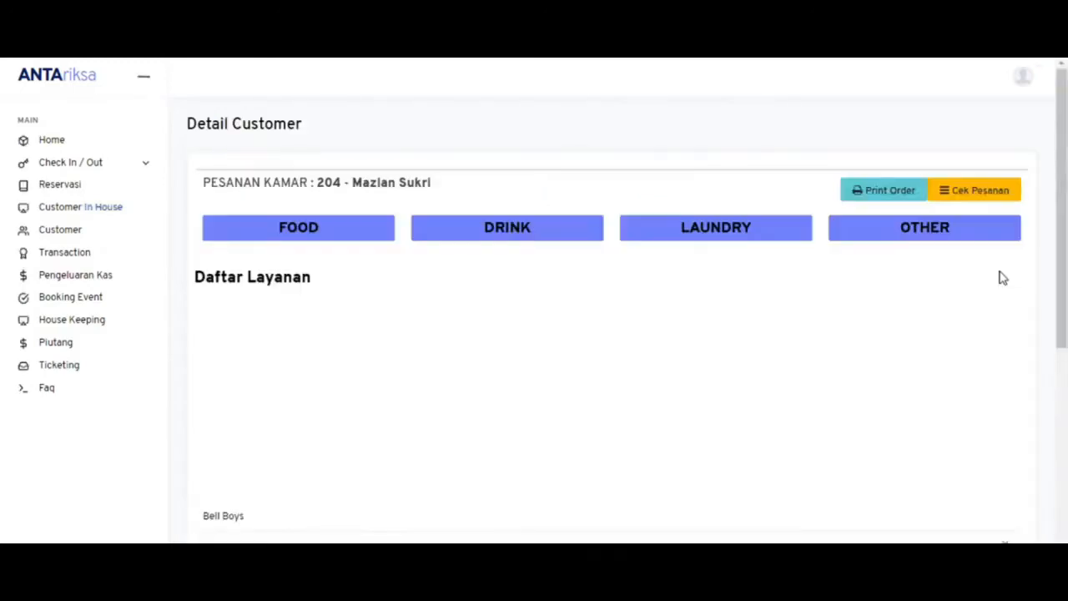
scroll(1063, 238, "down", 1)
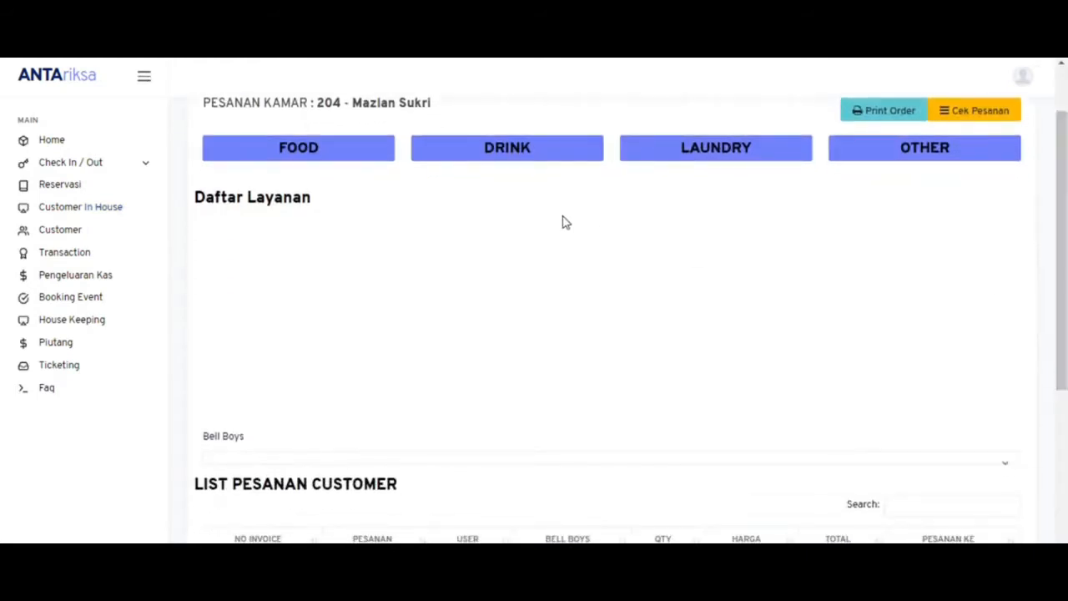
left_click(389, 165)
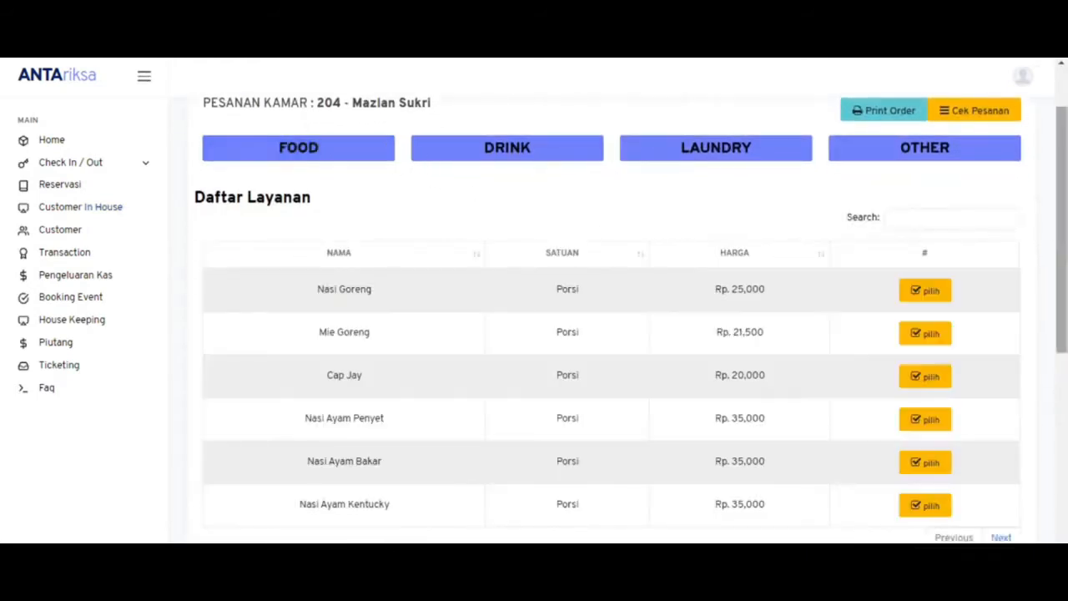
scroll(609, 334, "down", 2)
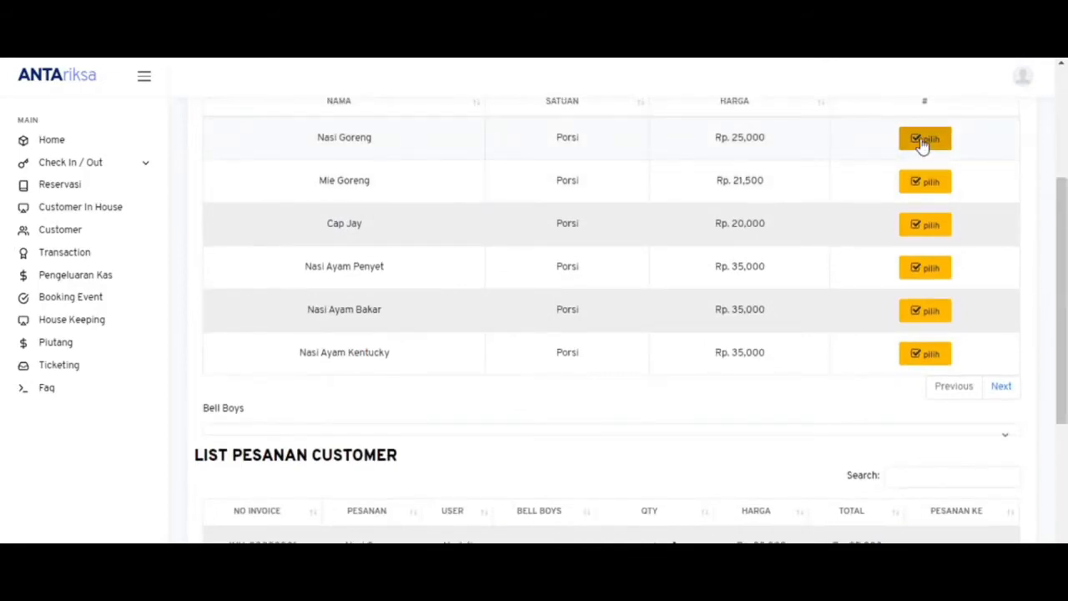
left_click(923, 142)
scroll(1062, 344, "down", 2)
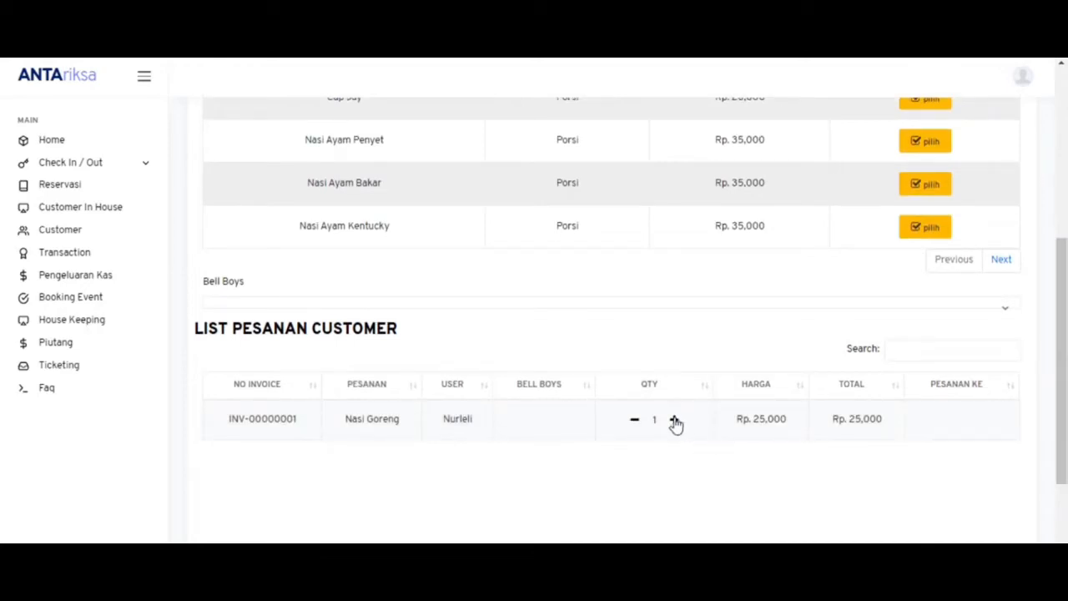
left_click(674, 420)
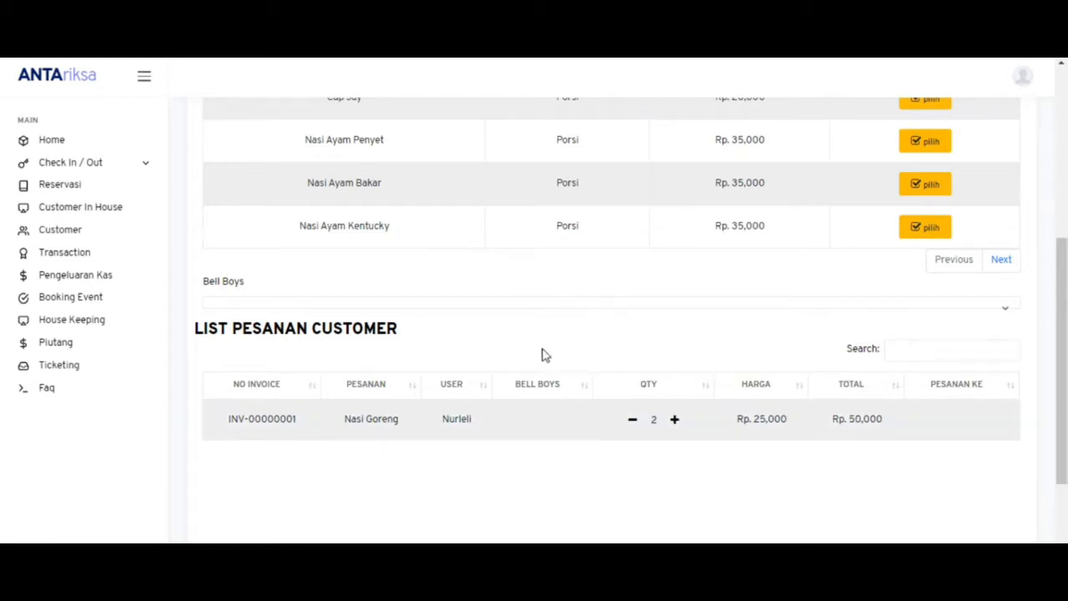
- Assign a bell boy to save the Rp 50,000 Nasi Goreng order
left_click(534, 311)
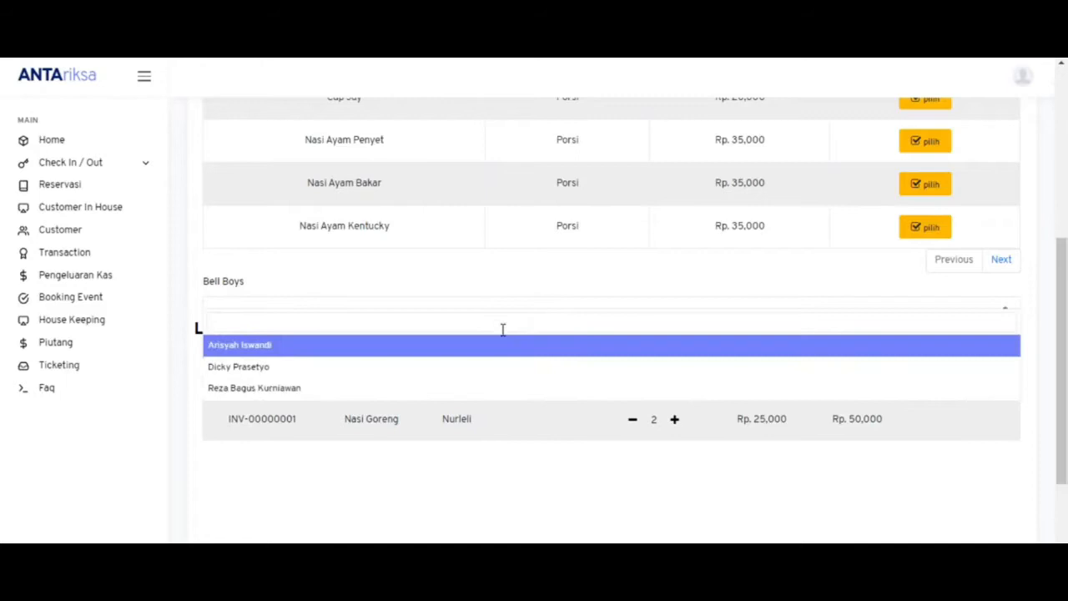
left_click(508, 282)
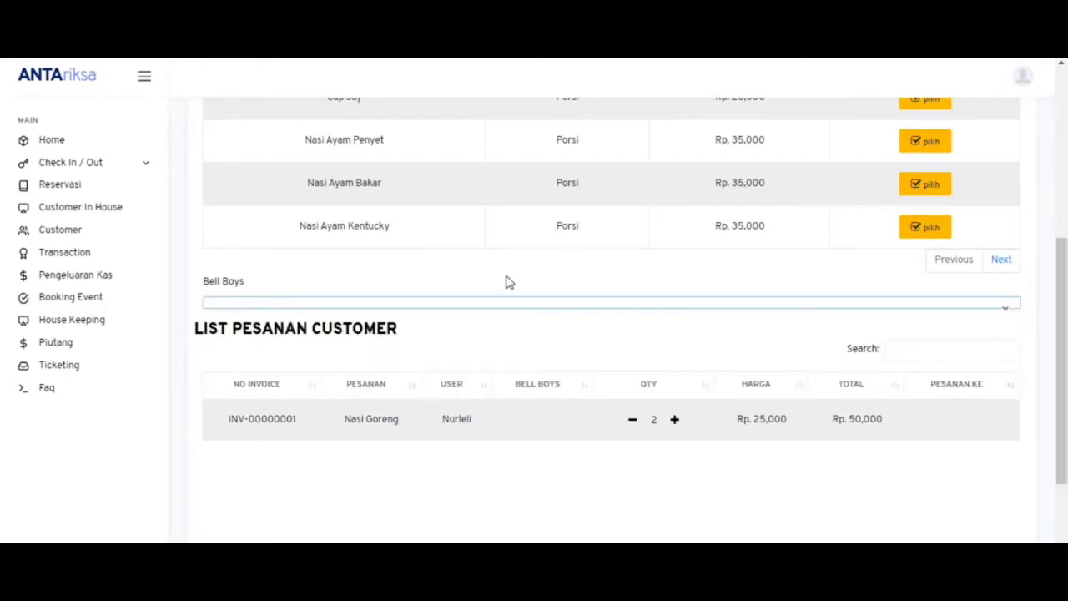
left_click(515, 305)
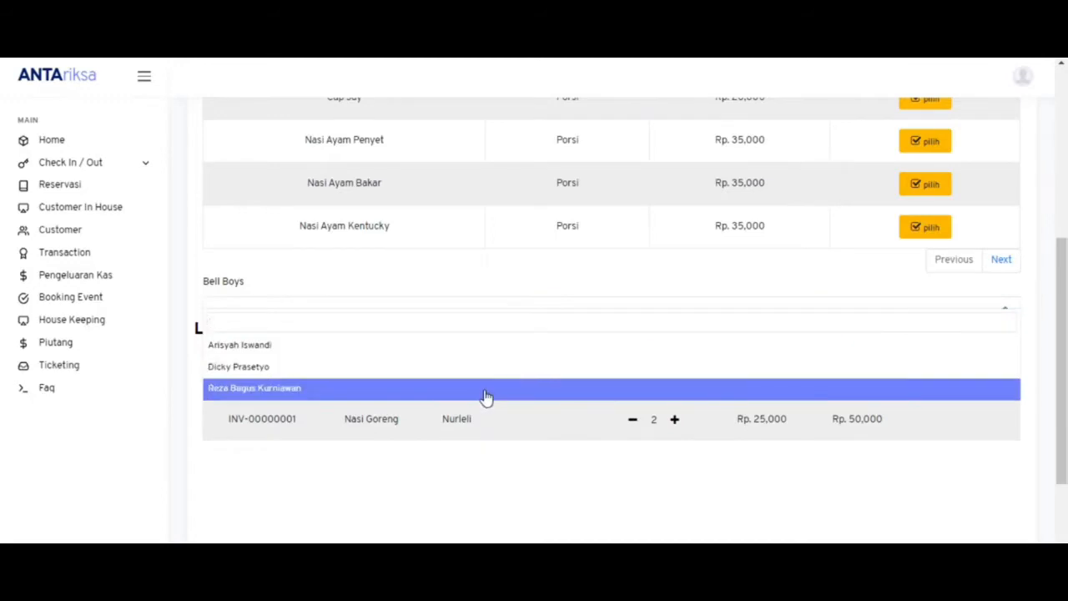
left_click(487, 389)
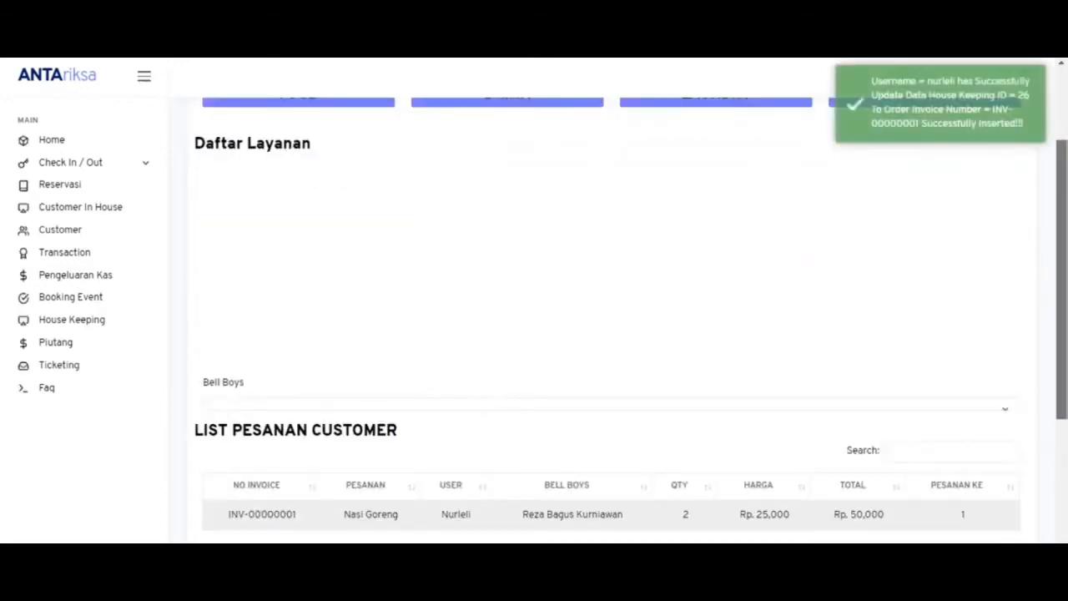
scroll(508, 400, "down", 2)
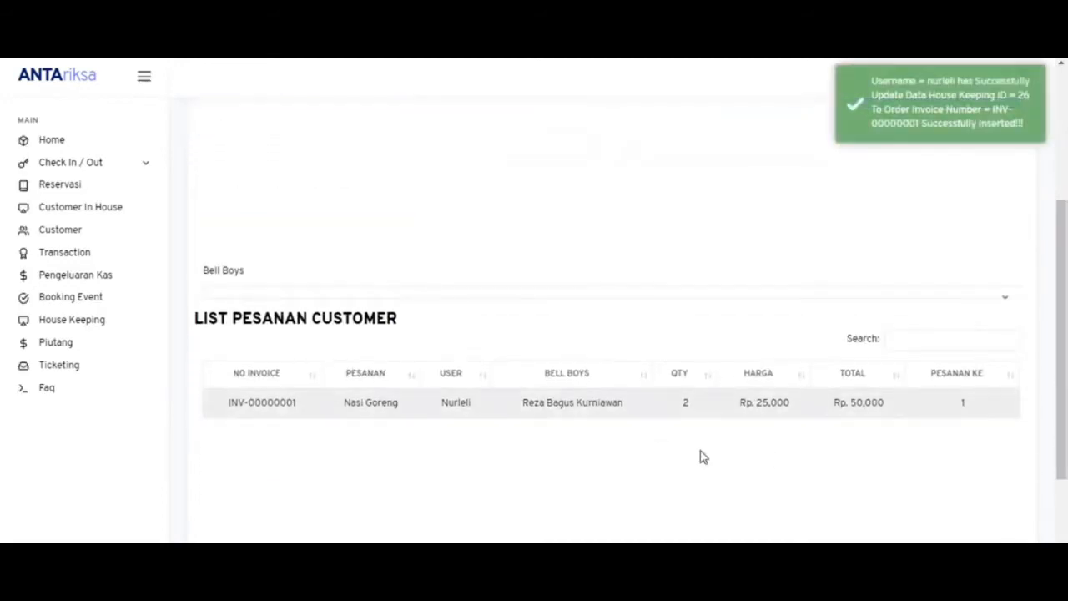
left_click_drag(1062, 404, 1056, 202)
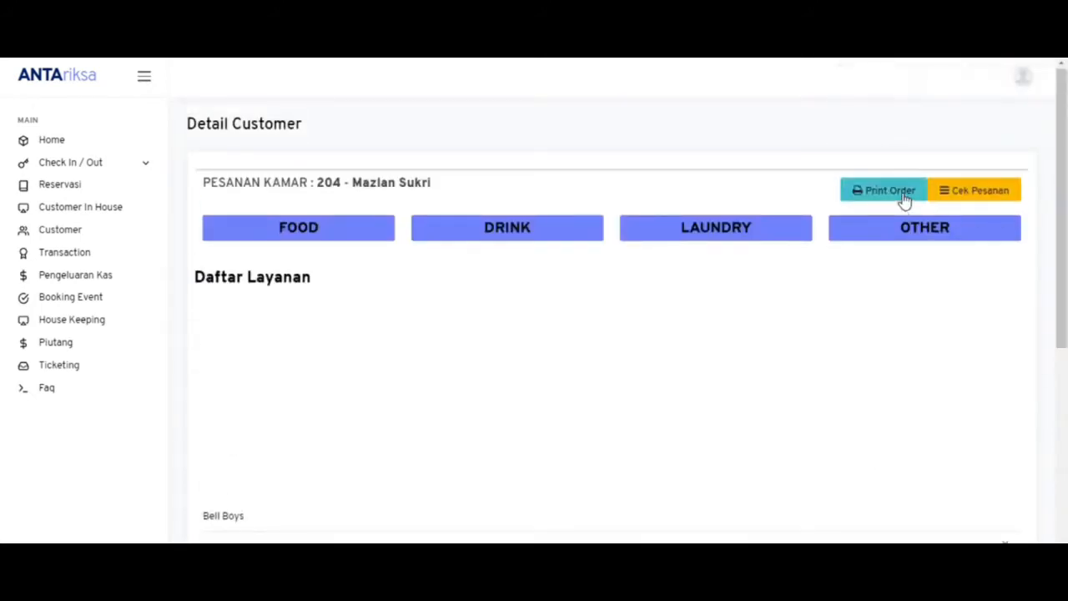
left_click(905, 202)
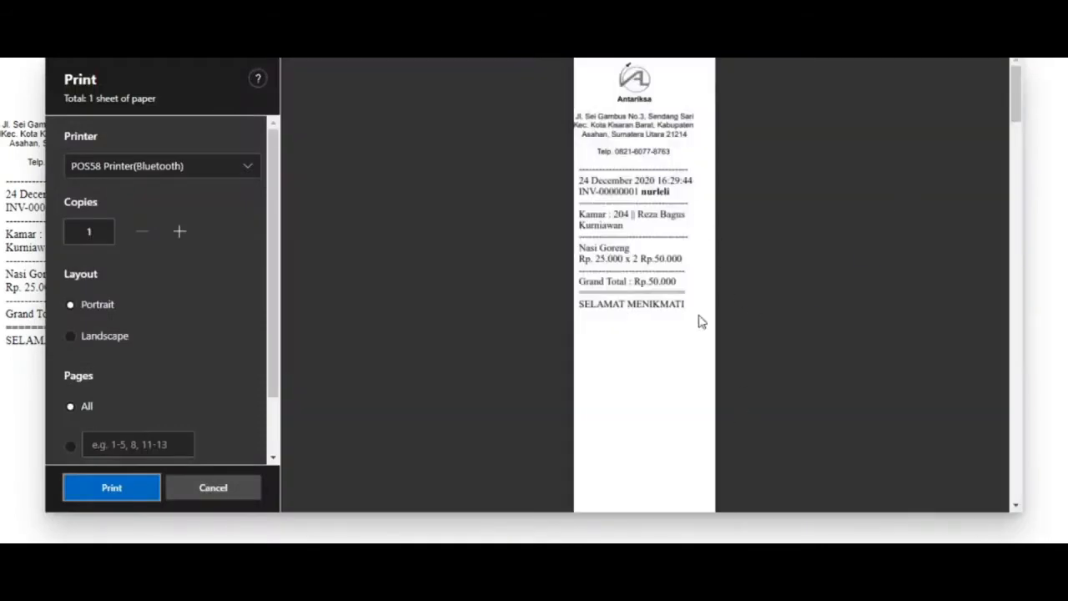
left_click(202, 488)
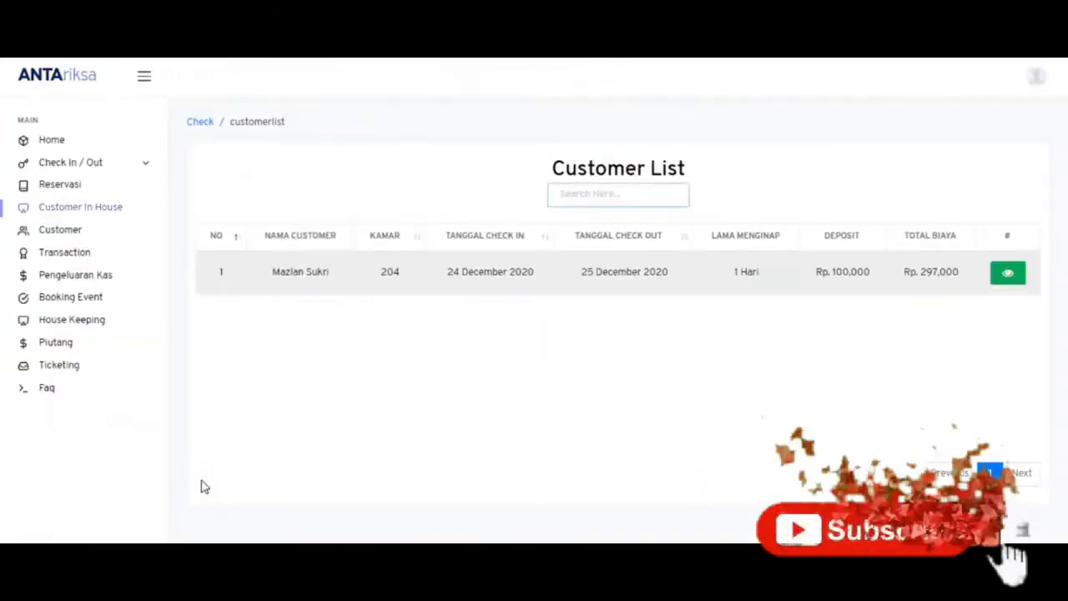
left_click(1005, 280)
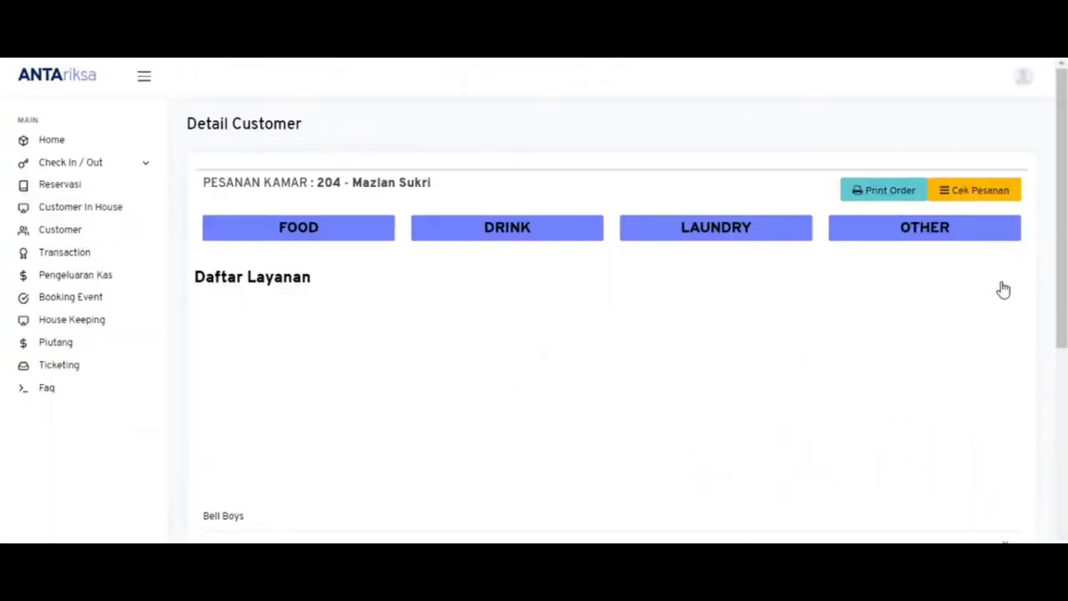
scroll(1004, 289, "down", 4)
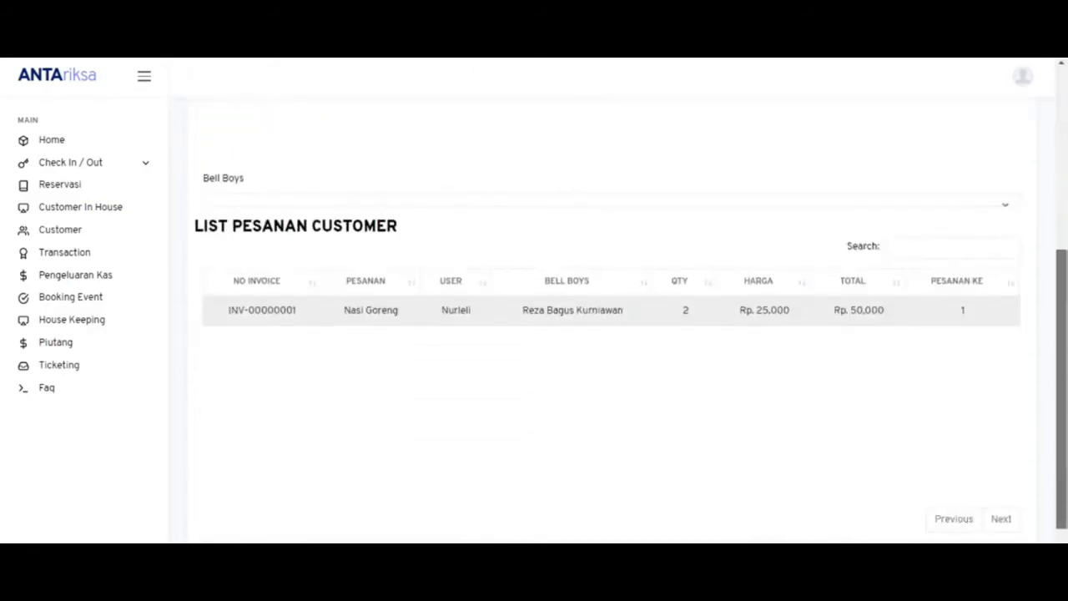
scroll(1004, 288, "up", 1)
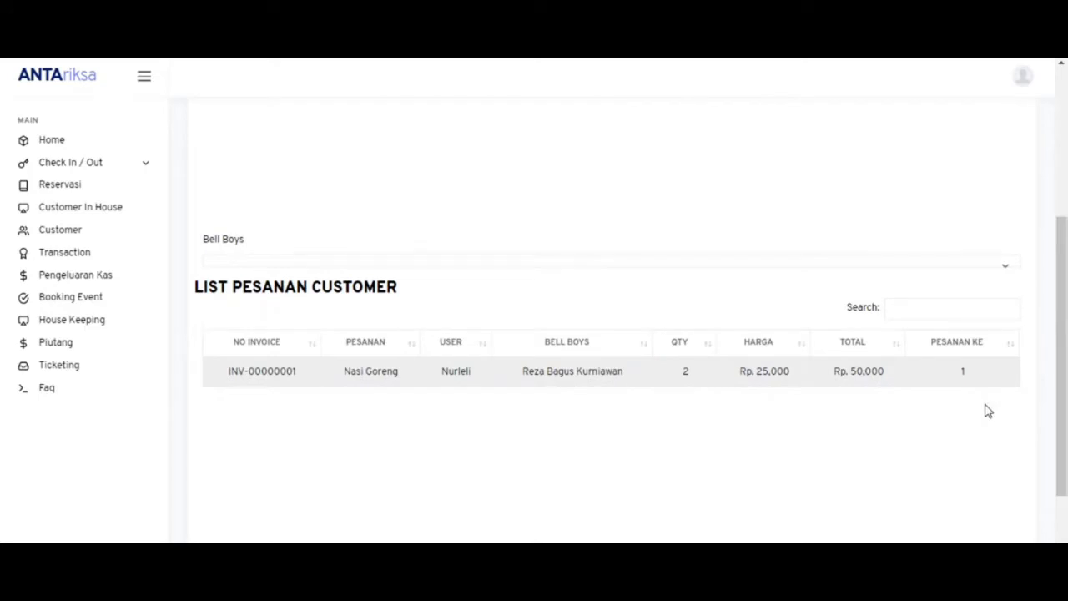
left_click_drag(1064, 429, 1064, 377)
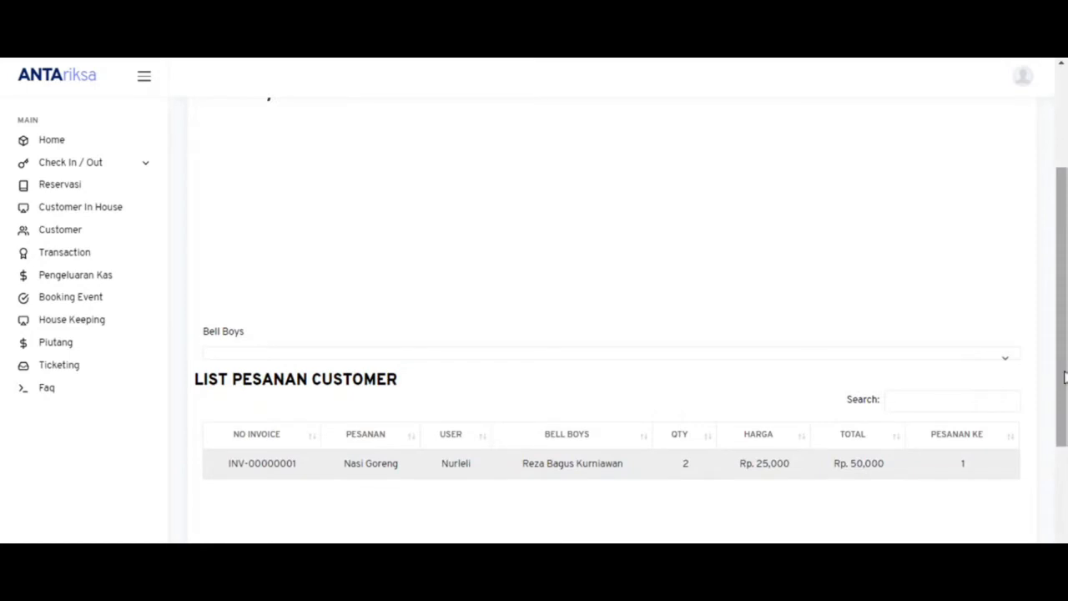
left_click_drag(1064, 377, 1059, 245)
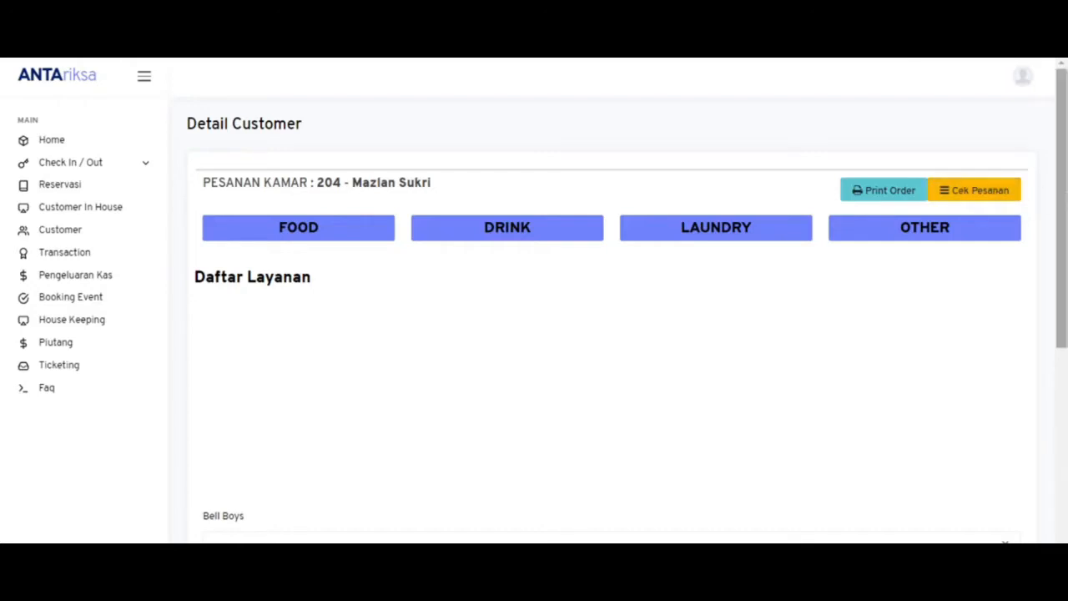
left_click_drag(1066, 197, 1066, 344)
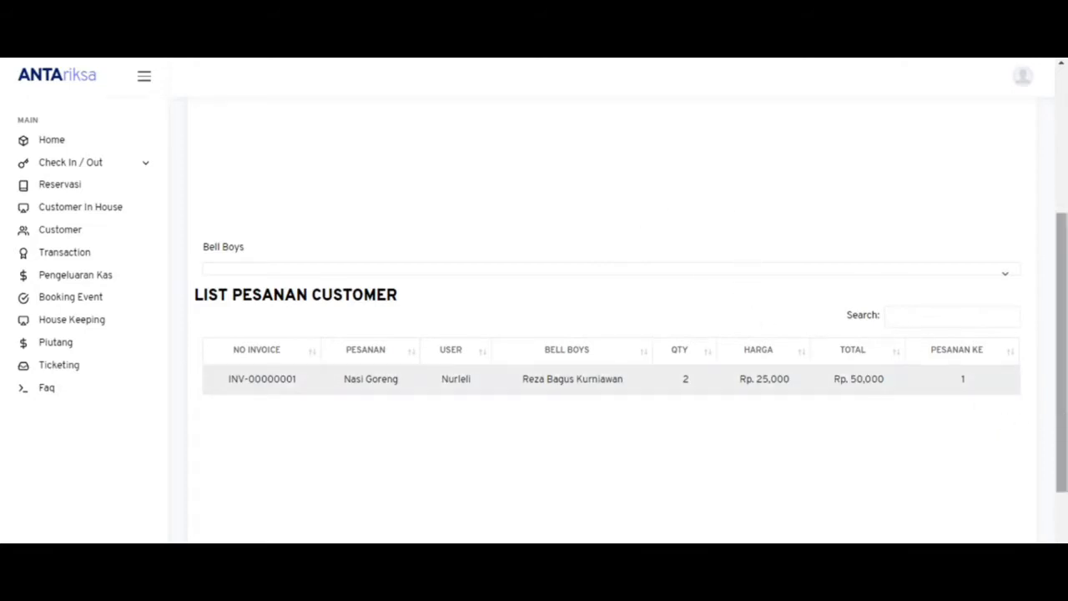
scroll(1064, 324, "up", 2)
left_click_drag(1065, 324, 1058, 246)
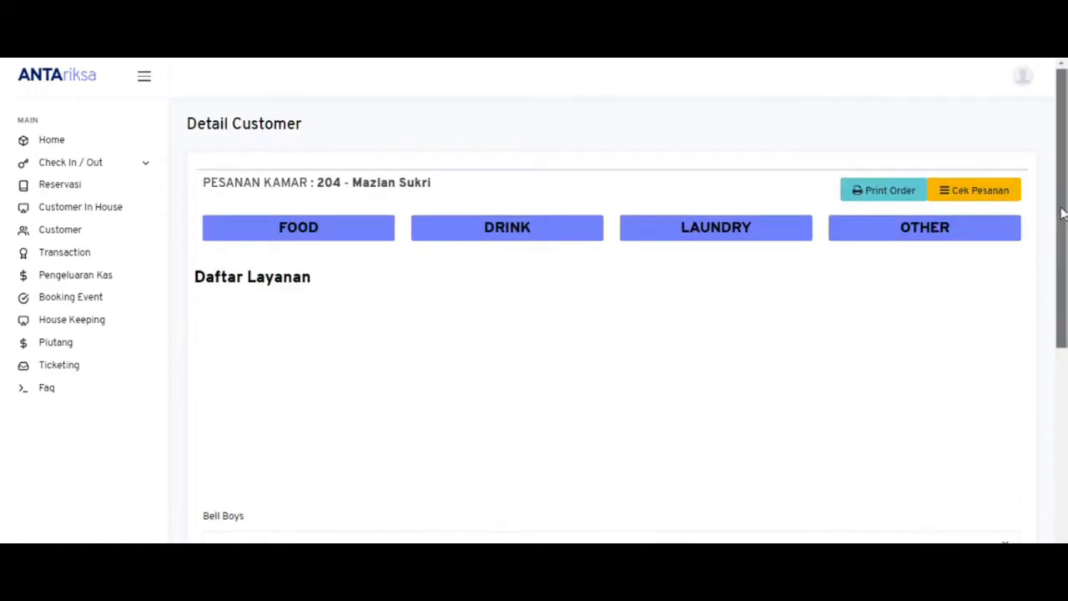
left_click_drag(1063, 209, 1065, 249)
- Add Es Teh Manis and the Rp 18,000 Orange Juice, saving them with a bell boy
left_click(458, 178)
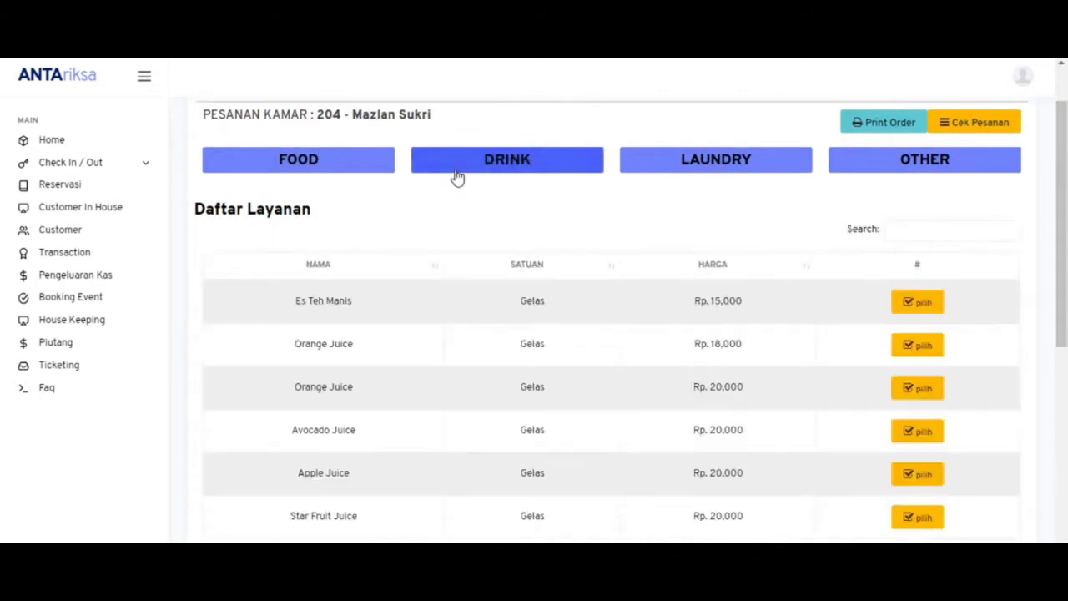
scroll(918, 234, "down", 1)
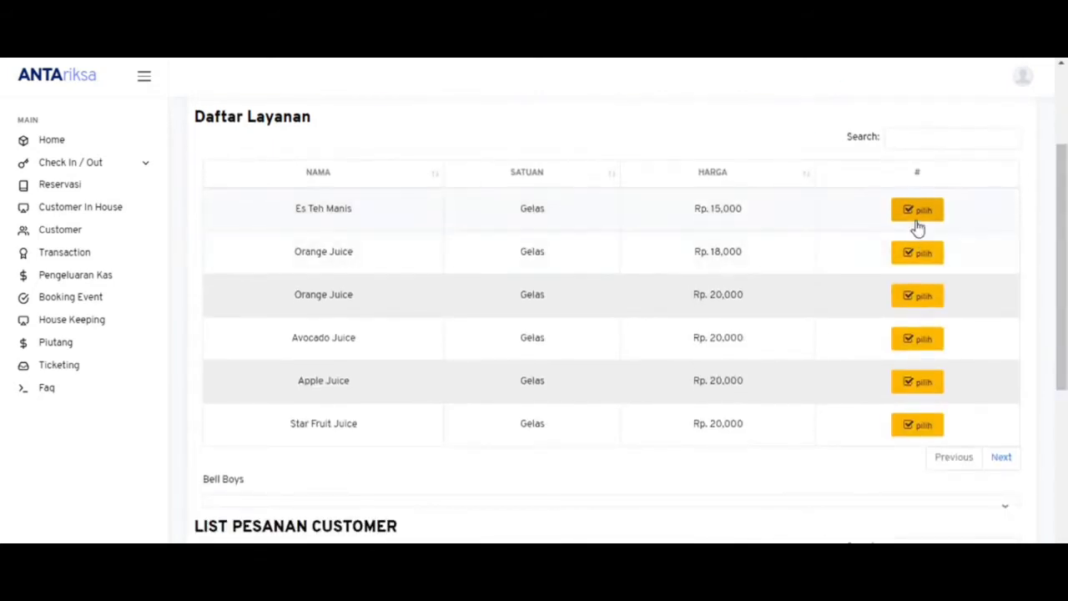
left_click(918, 222)
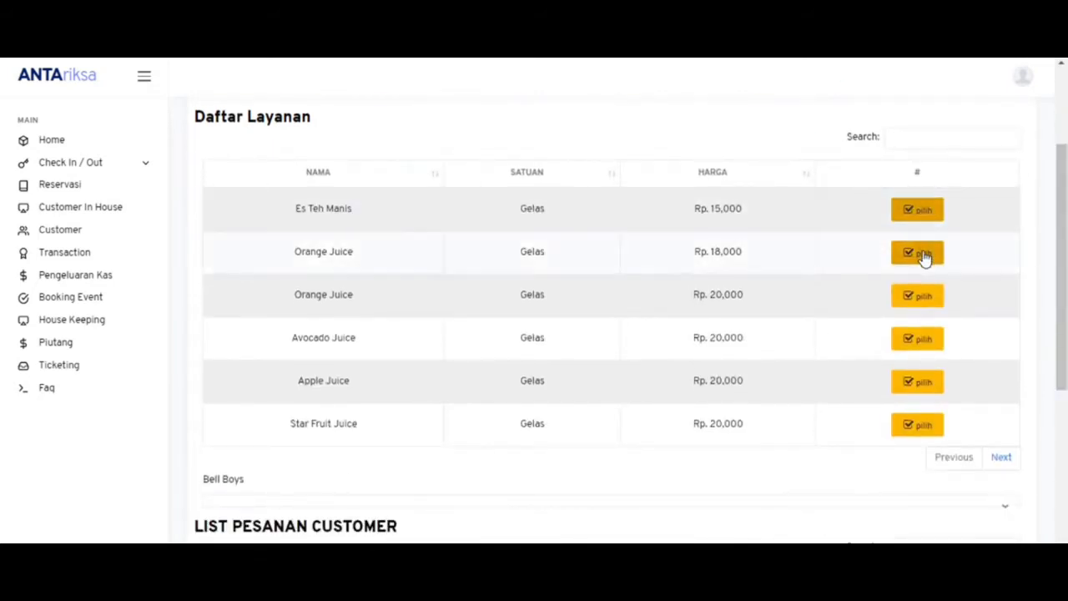
left_click(923, 255)
scroll(925, 258, "down", 3)
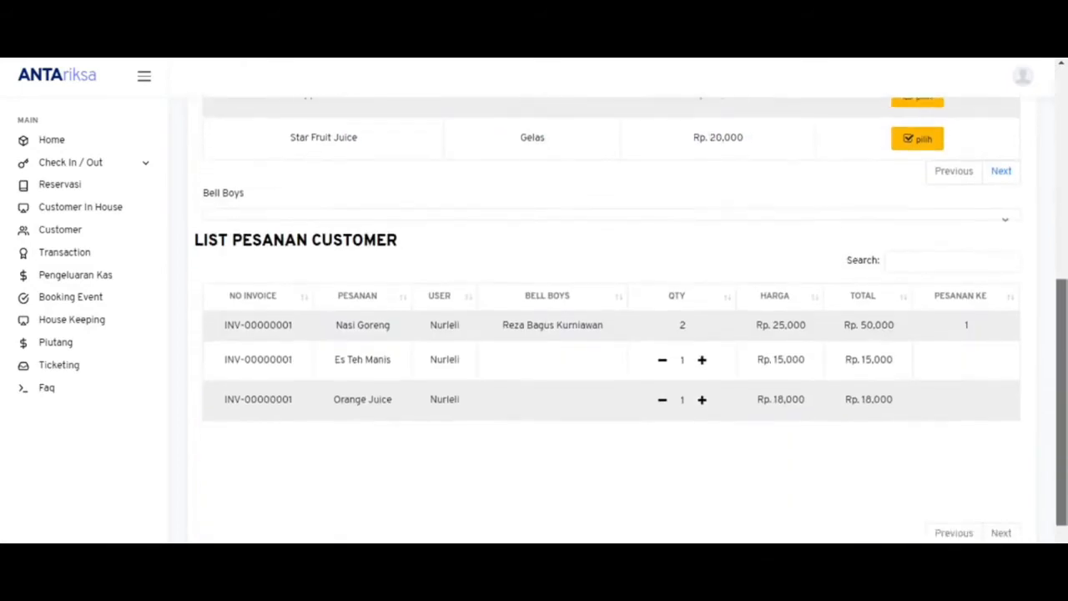
left_click(631, 224)
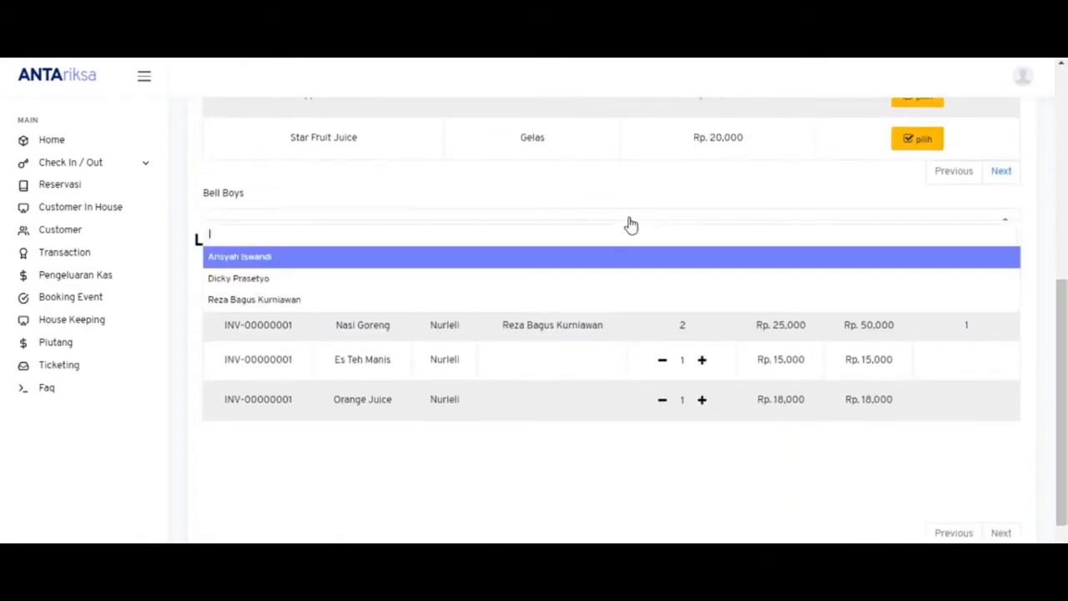
left_click(621, 281)
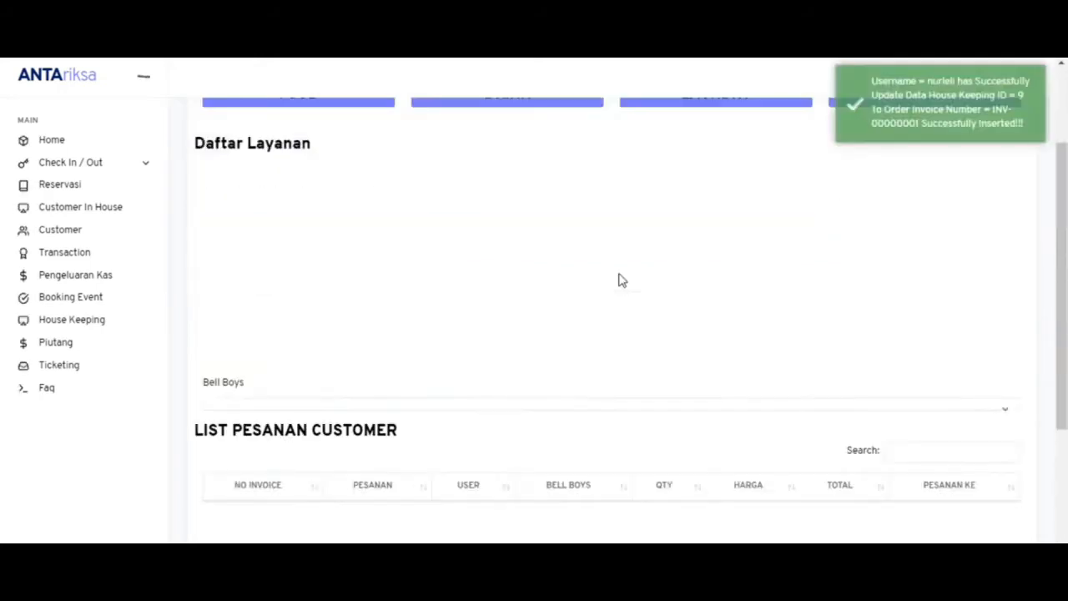
left_click_drag(1061, 233, 1062, 162)
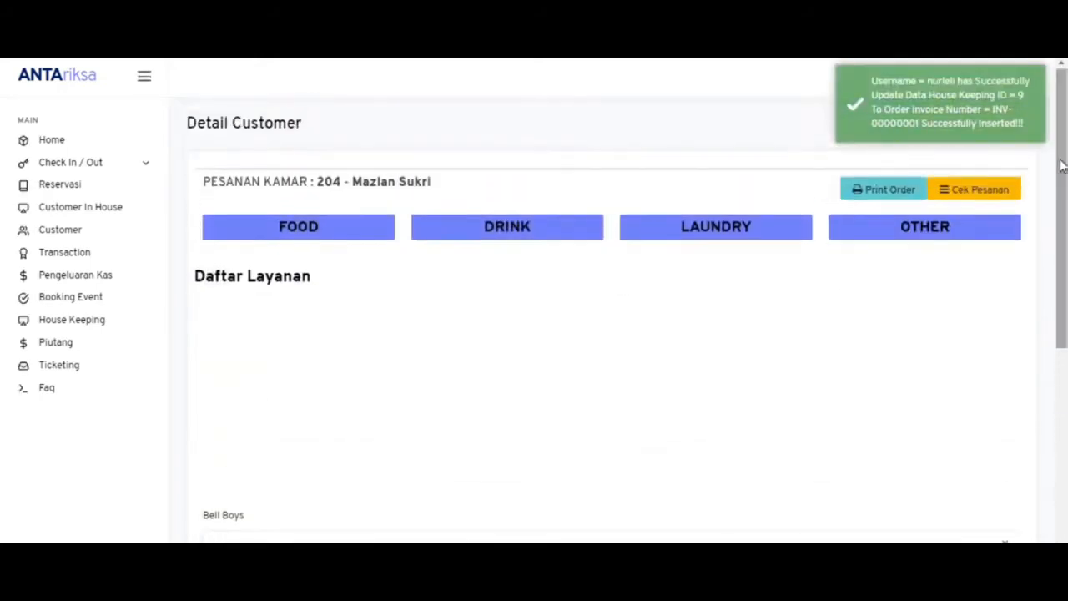
- Preview the Rp 83,000 order receipt and cancel printing
left_click(895, 201)
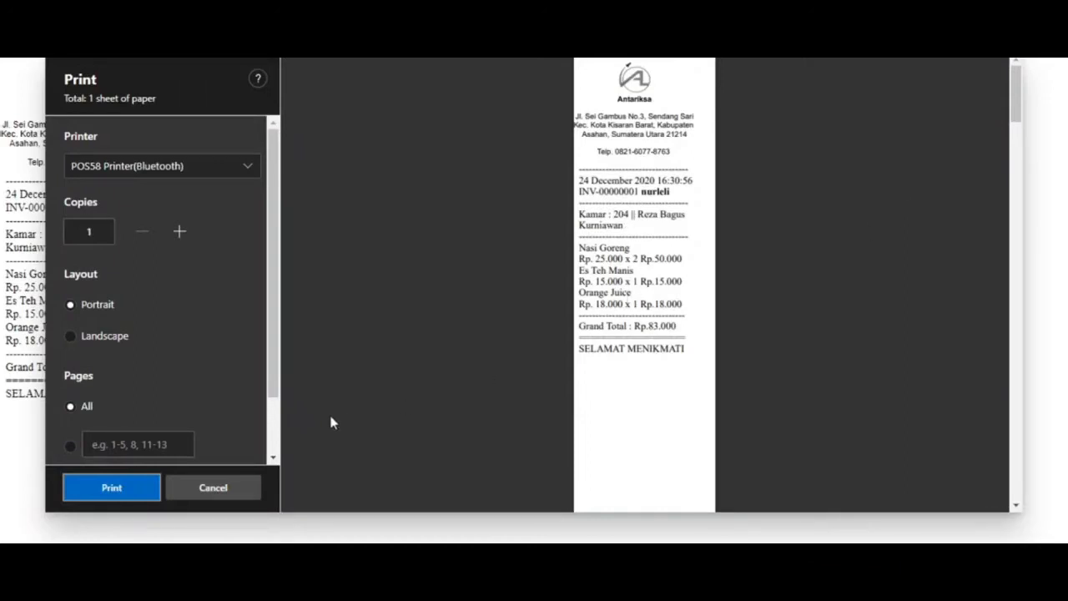
left_click(255, 489)
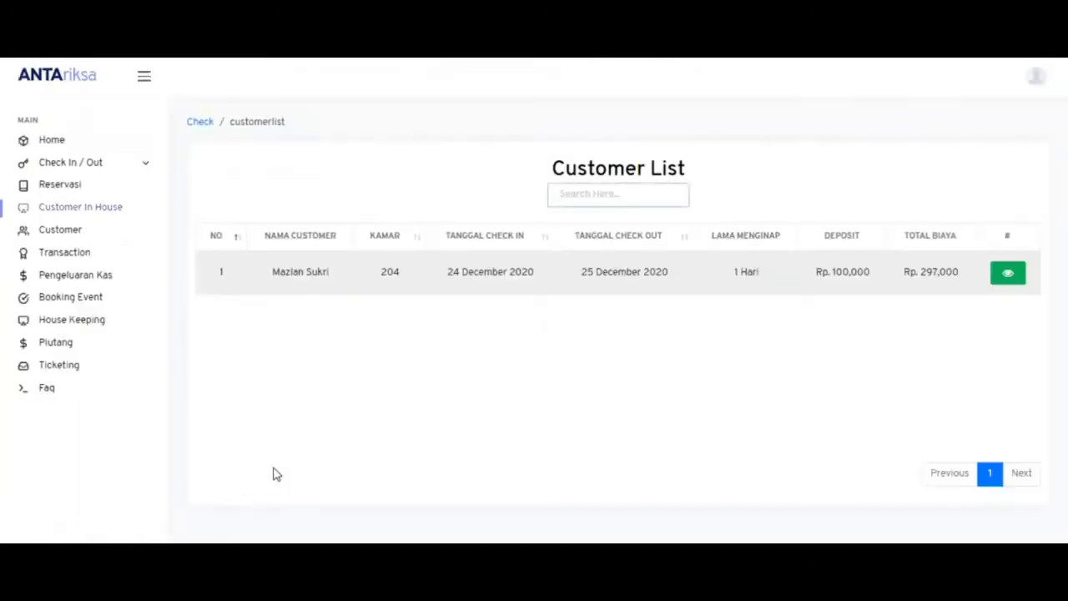
- Load order 2 in room 204's Service List and cancel printing its Rp 33,000 receipt
left_click(1007, 278)
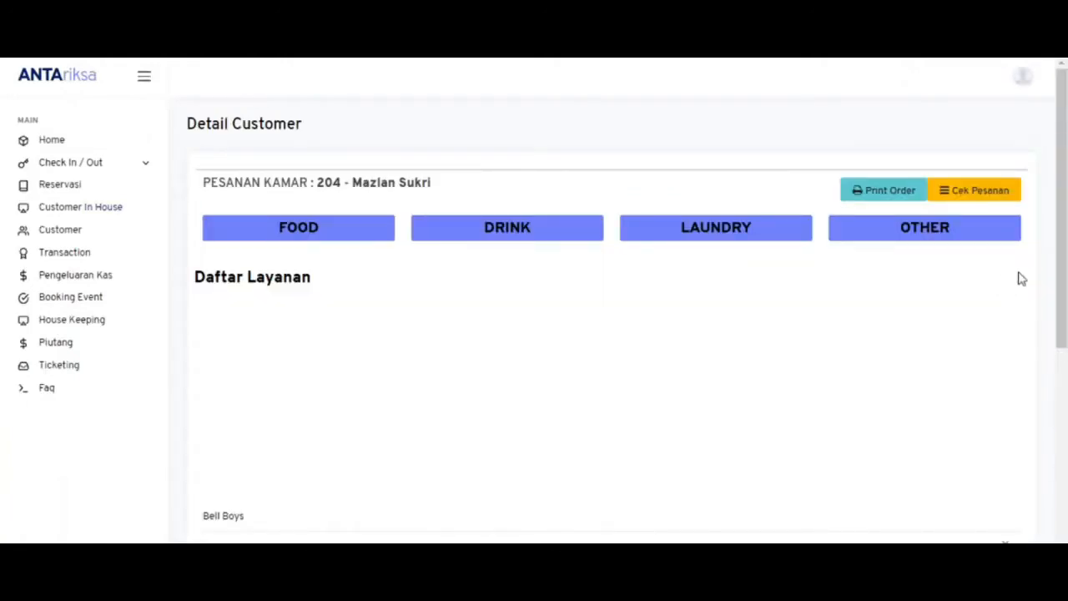
scroll(1019, 279, "down", 5)
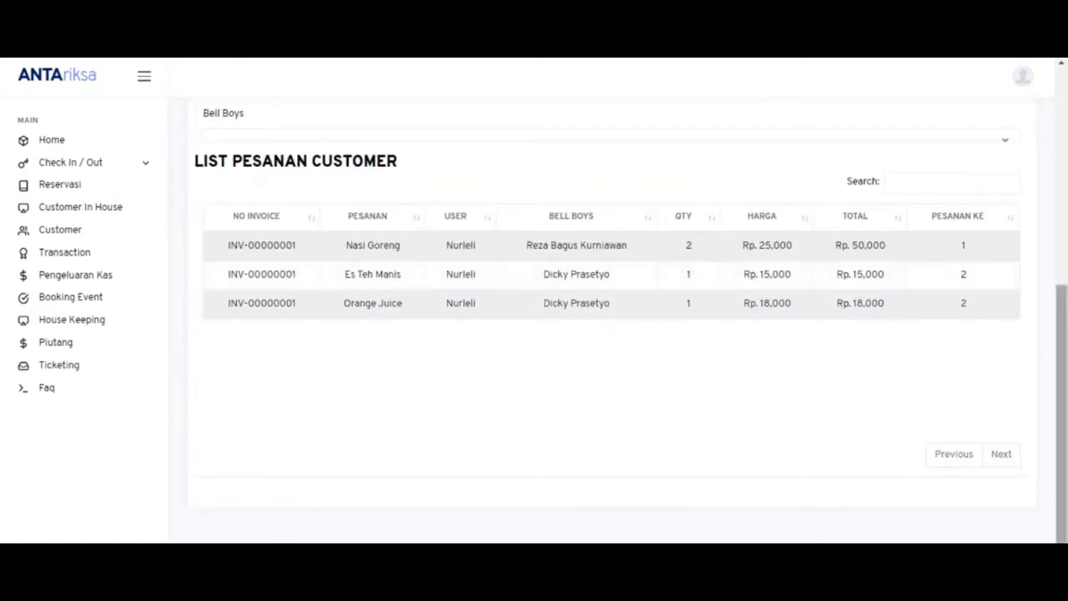
scroll(976, 290, "up", 5)
left_click(1002, 194)
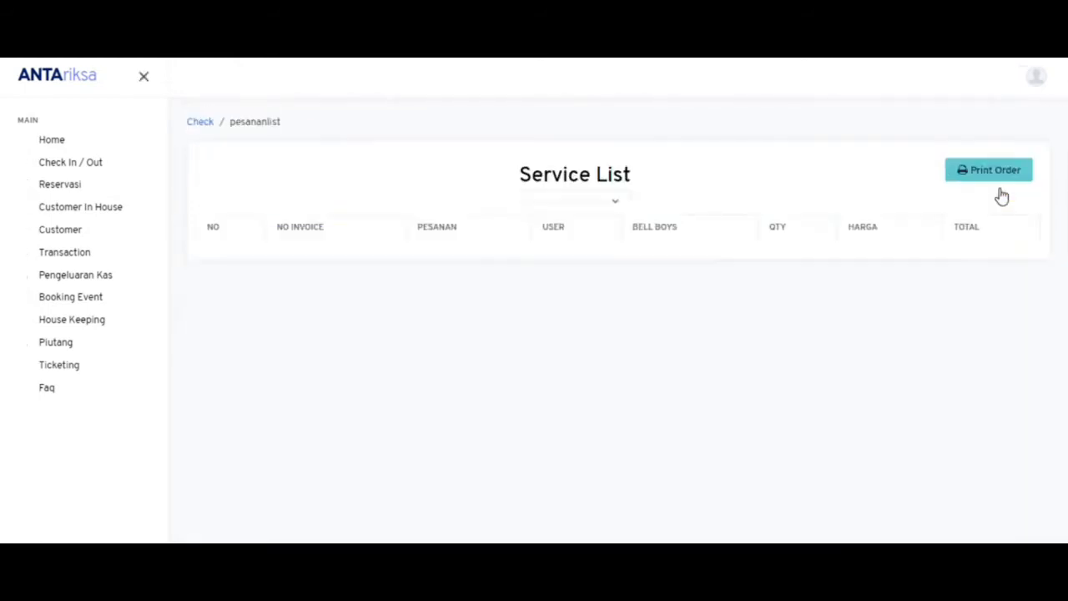
left_click(611, 207)
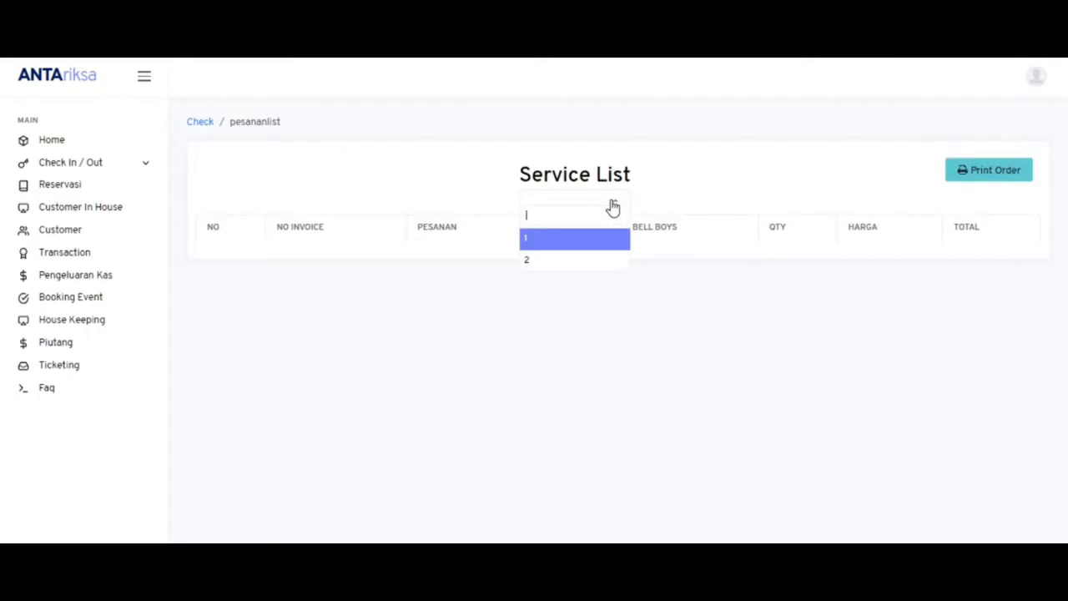
left_click(592, 262)
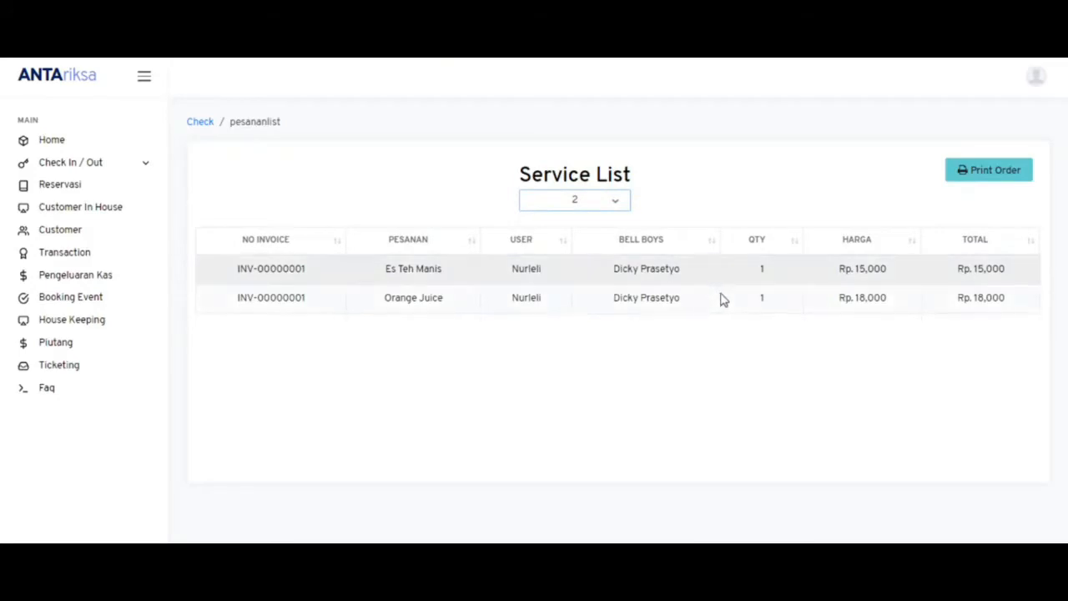
left_click(981, 181)
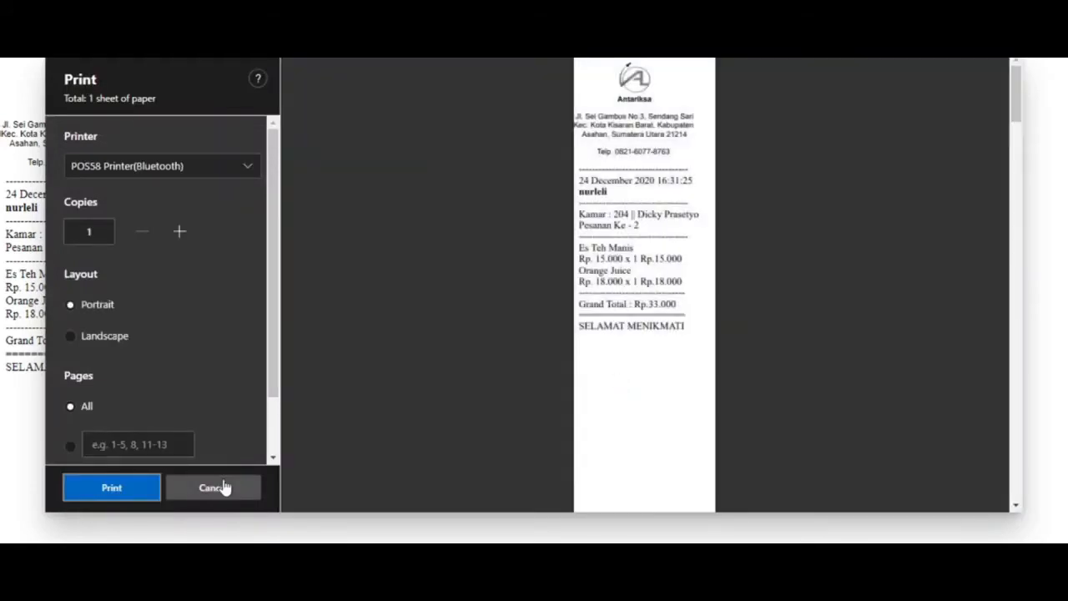
left_click(223, 488)
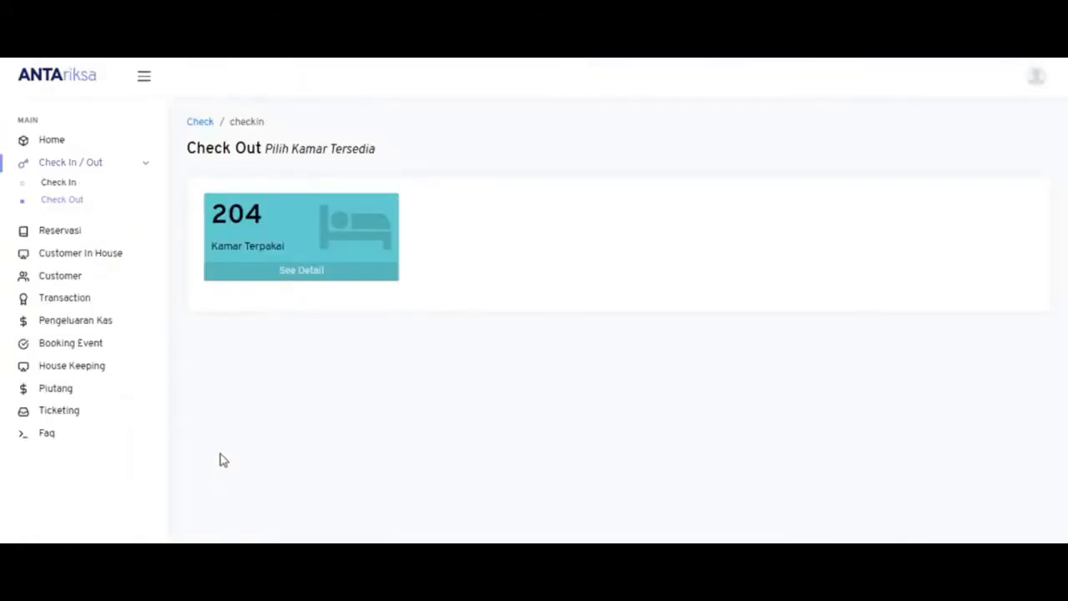
- Open room 204's checkout bill and review the 100,000 deposit and 280,000 grand total
left_click(267, 272)
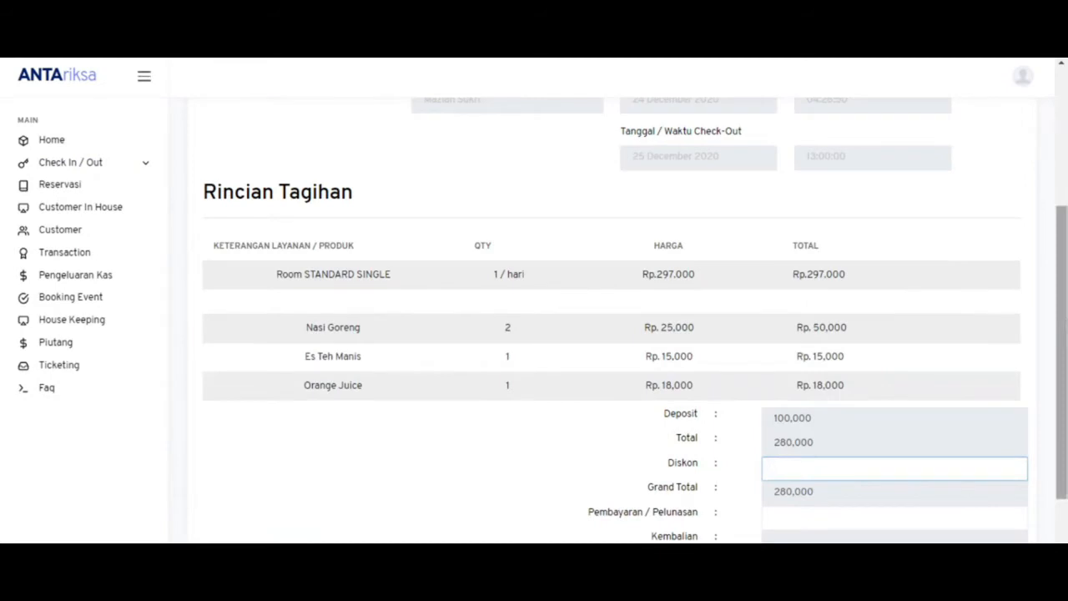
scroll(618, 334, "down", 2)
scroll(618, 334, "up", 3)
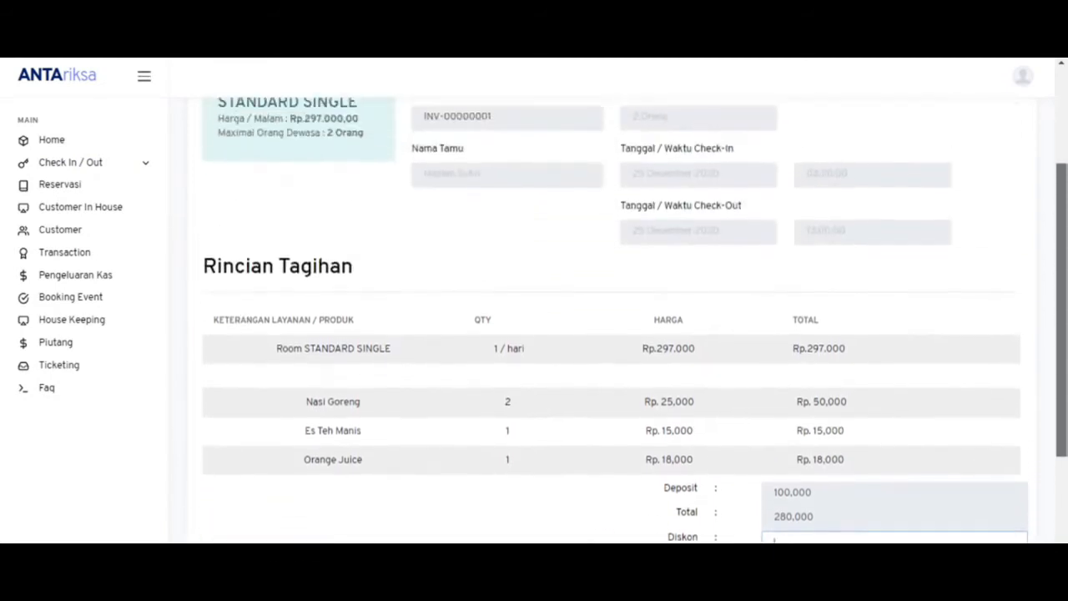
scroll(432, 417, "down", 2)
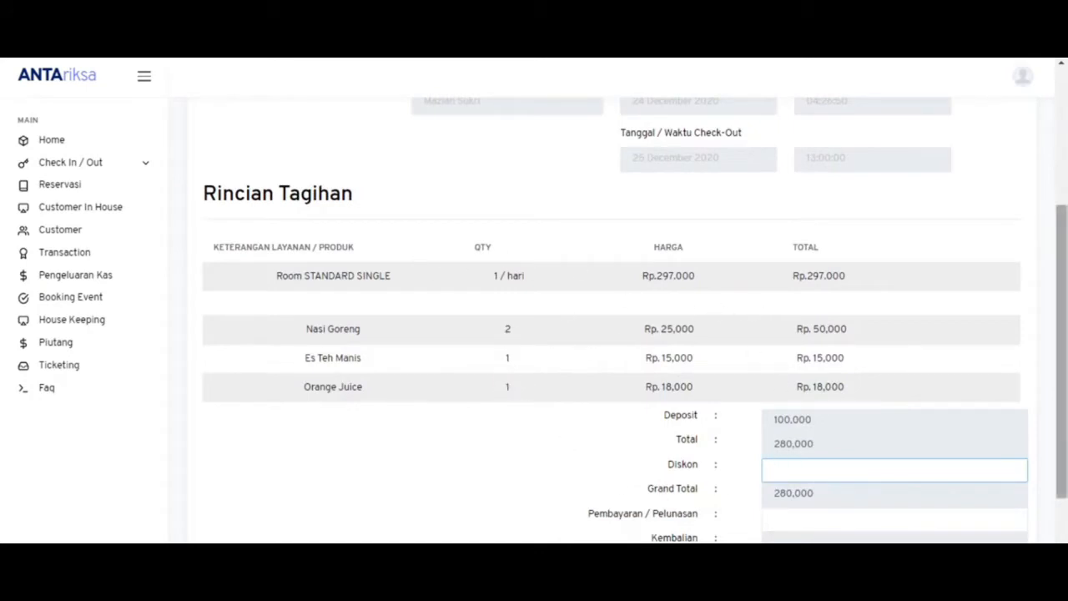
left_click_drag(1059, 421, 1049, 460)
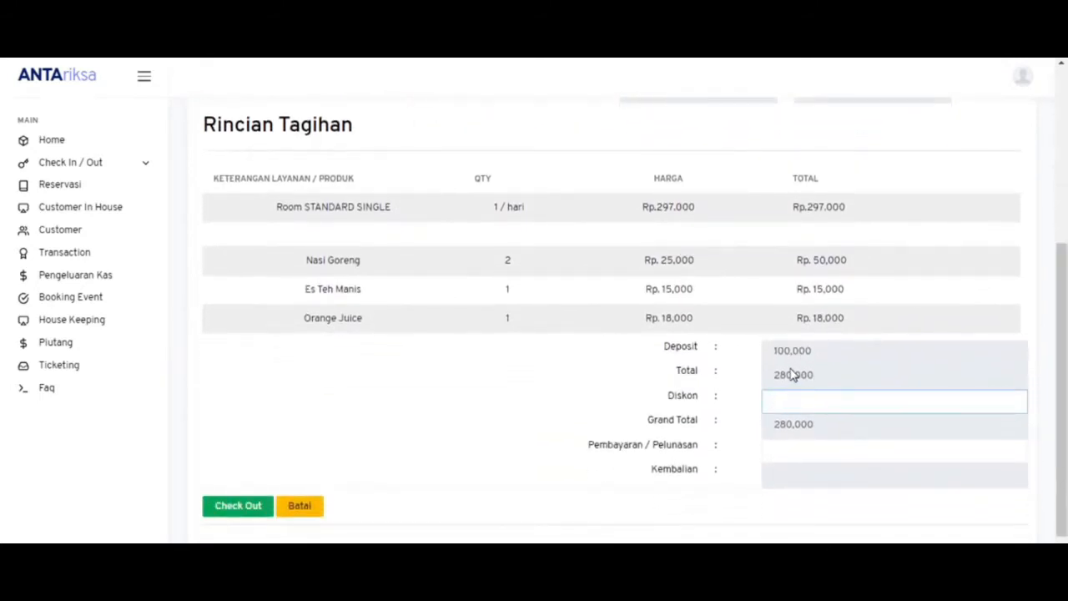
left_click(815, 453)
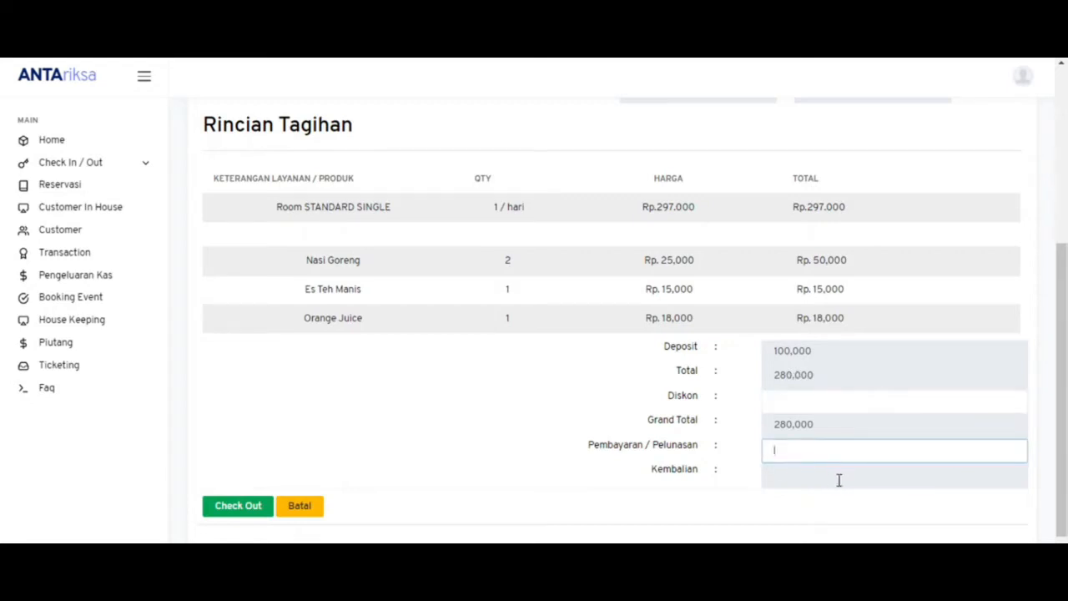
left_click_drag(1062, 448, 1057, 319)
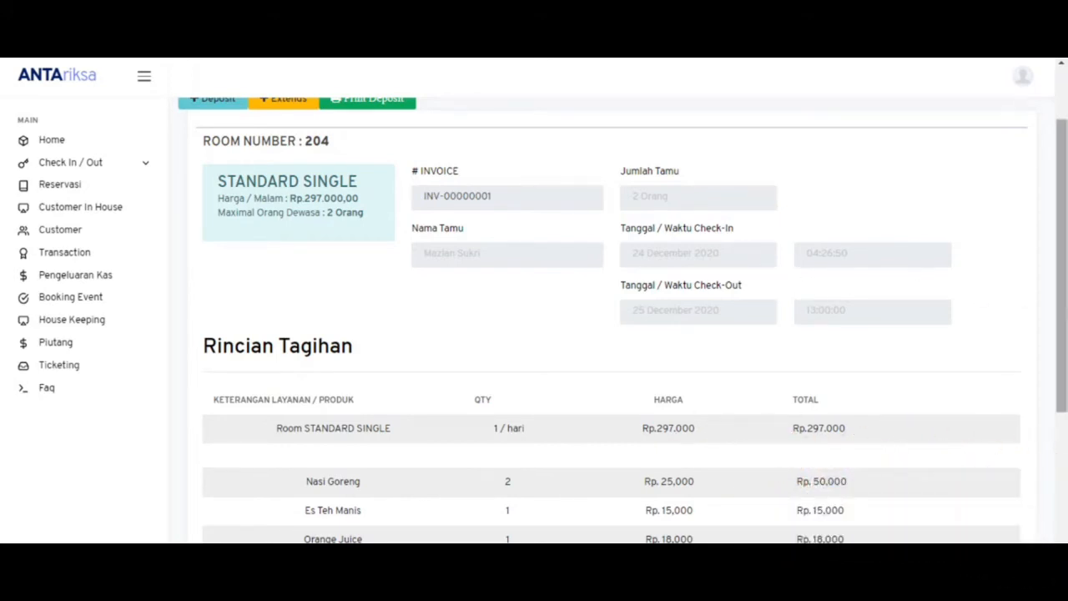
scroll(806, 287, "up", 2)
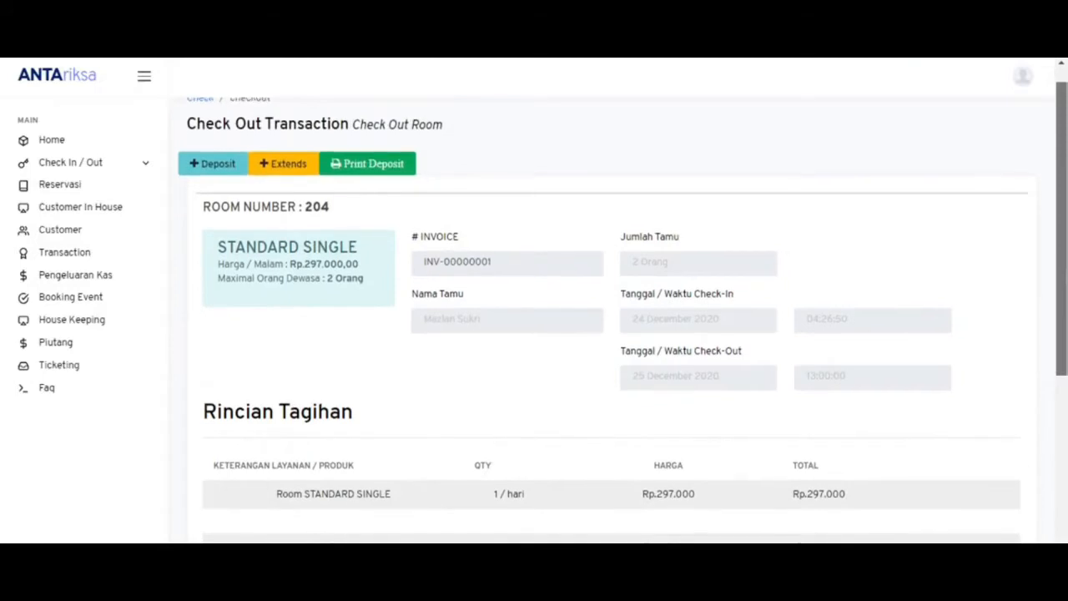
scroll(611, 320, "down", 1)
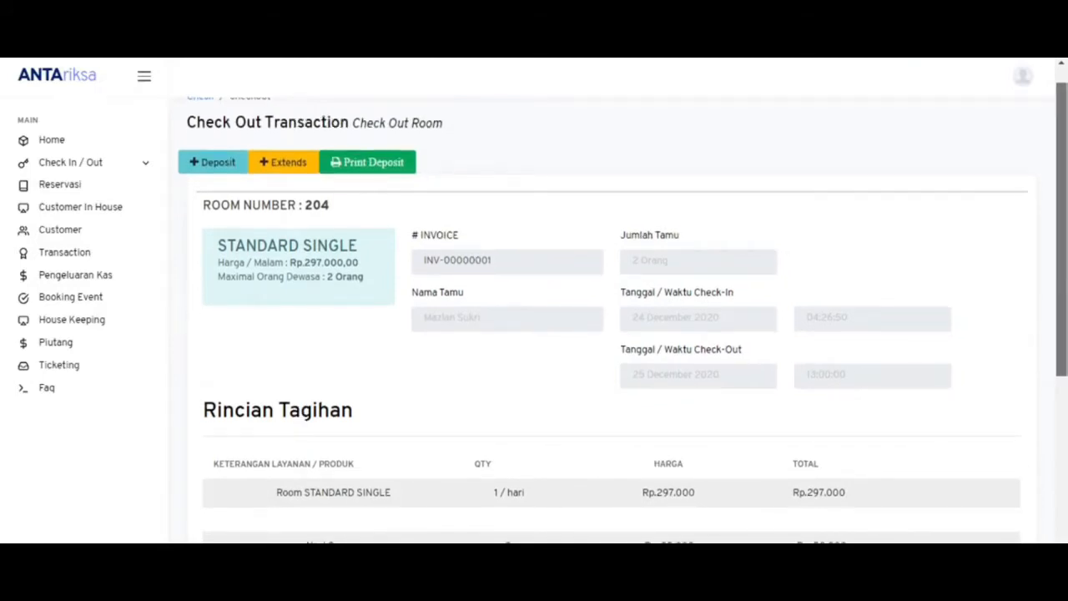
scroll(1063, 411, "down", 3)
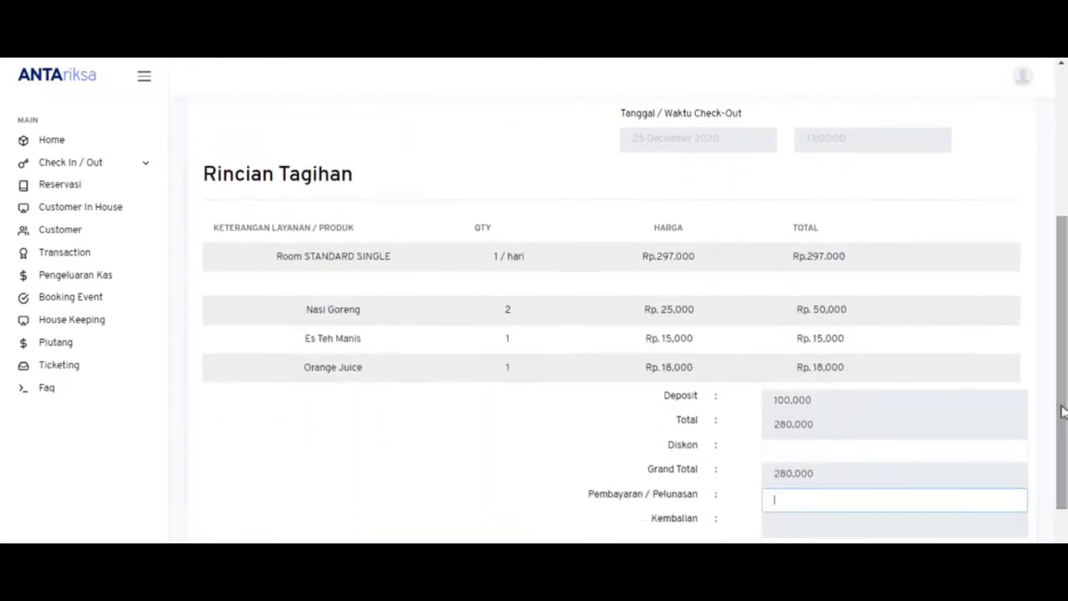
- Enter a 100000 discount on room 204's bill and confirm the grand total drops to 180,000
left_click(809, 453)
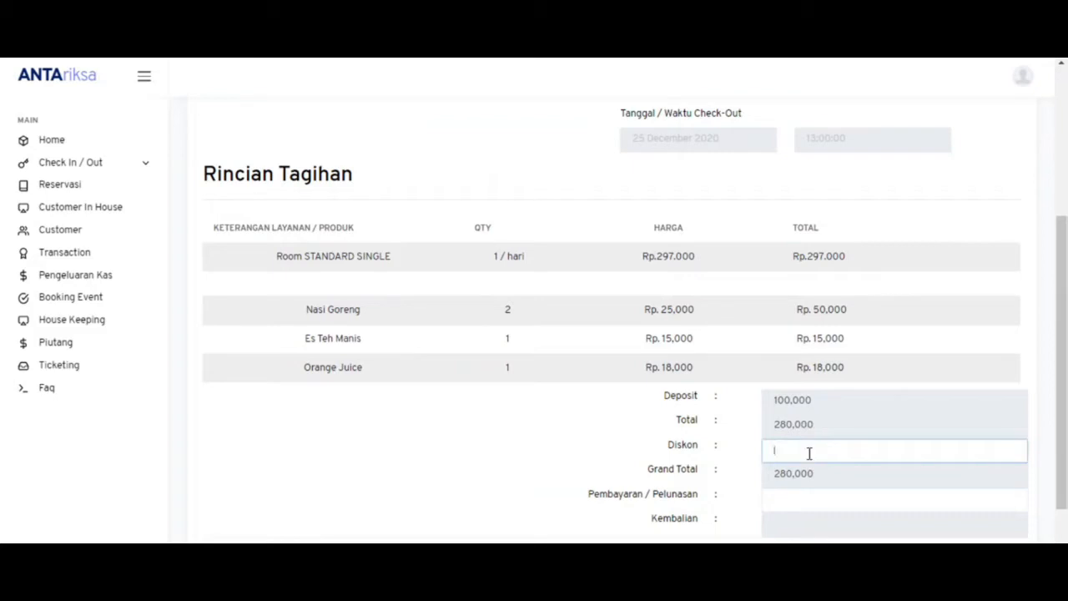
type("1000000")
scroll(1062, 334, "up", 1)
scroll(937, 475, "down", 2)
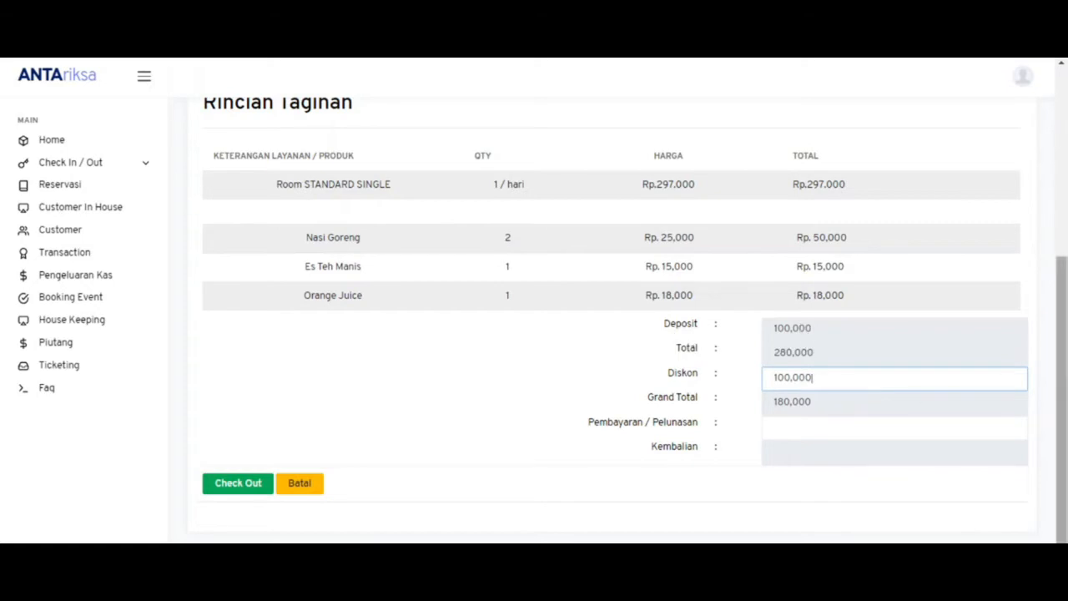
left_click_drag(1060, 377, 1047, 196)
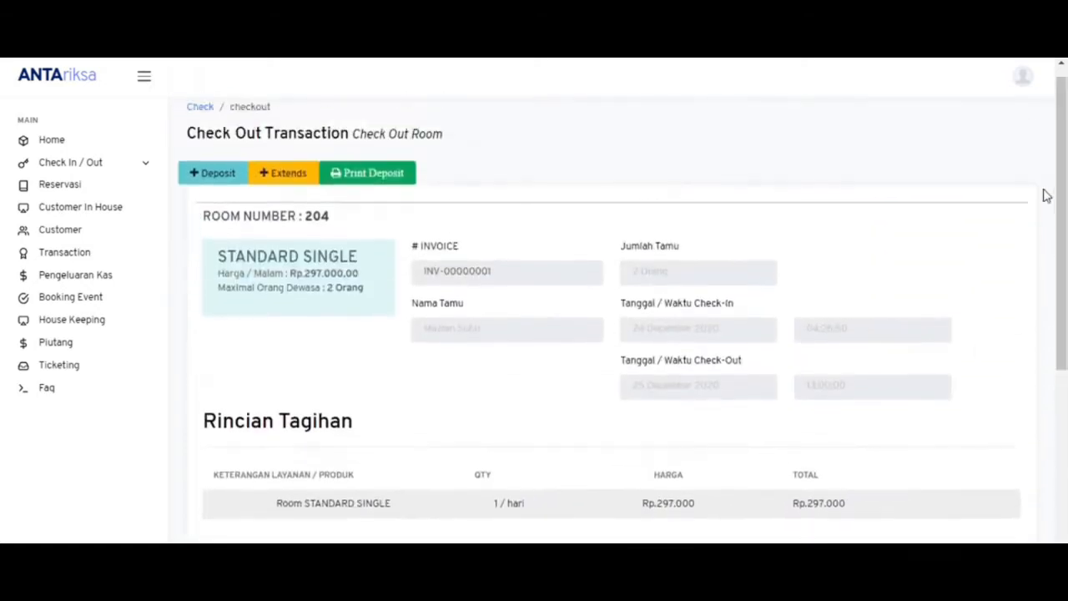
- Log out of ANTAriksa and open the Windows date and time settings
left_click(1024, 79)
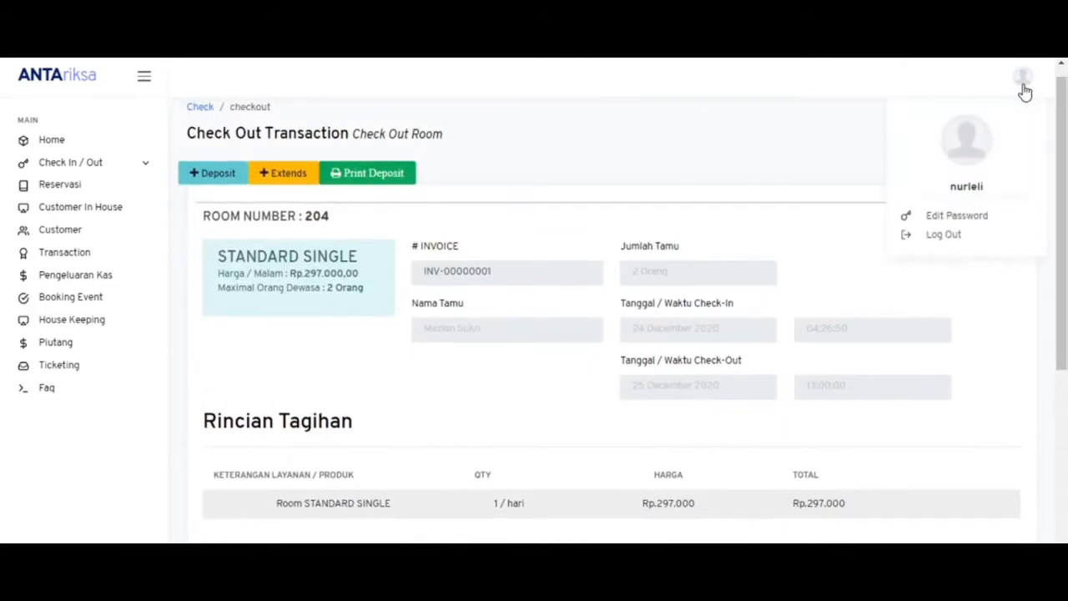
left_click(952, 237)
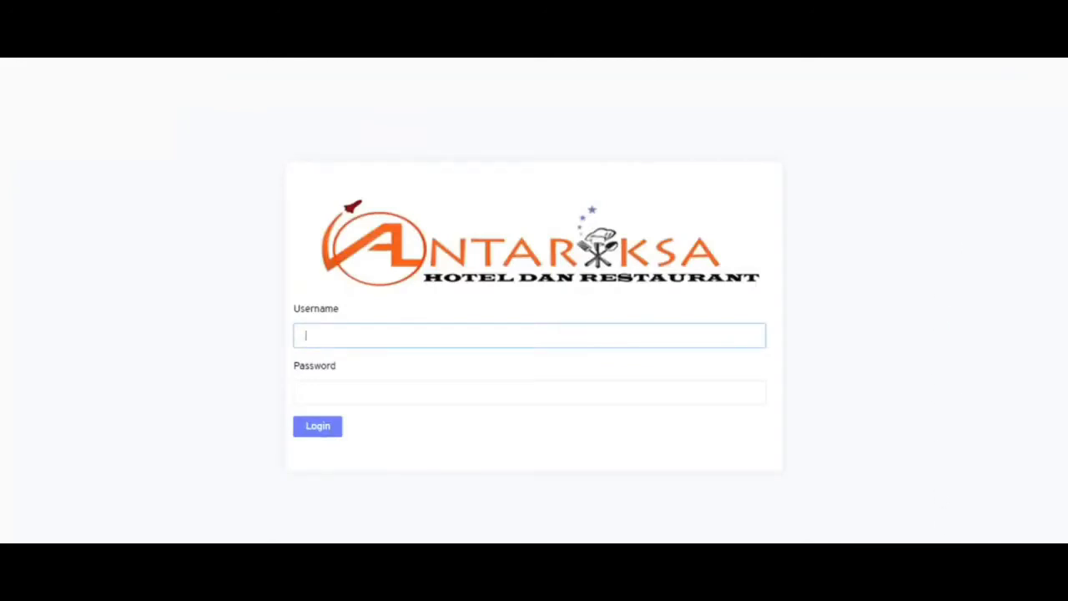
right_click(1018, 584)
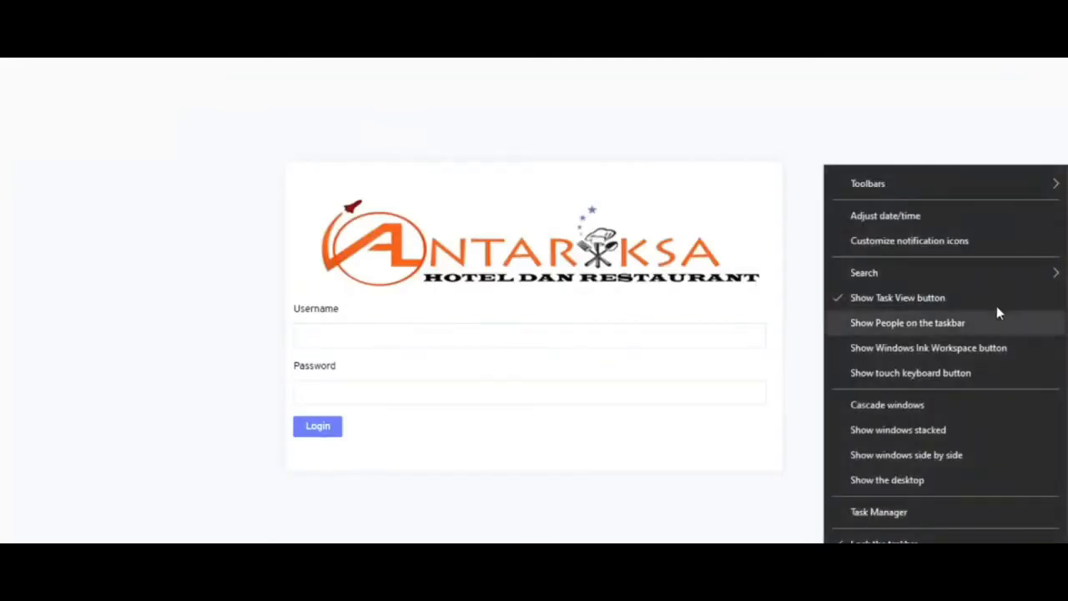
left_click(966, 224)
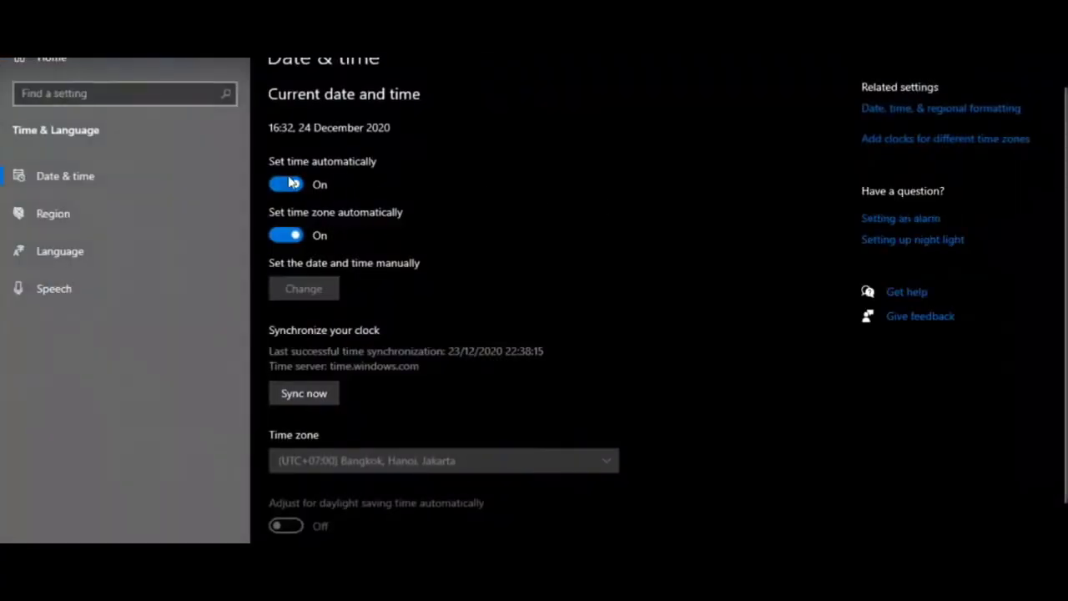
- Turn off automatic time and time zone, then set the clock to 25 December, hour 15
left_click(286, 184)
left_click(282, 237)
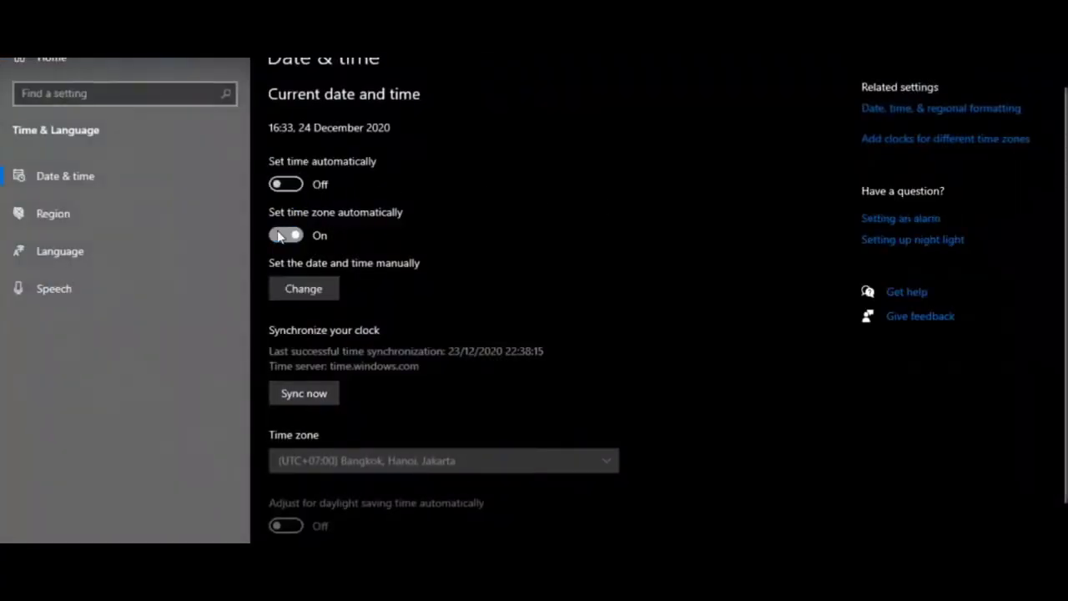
left_click(311, 290)
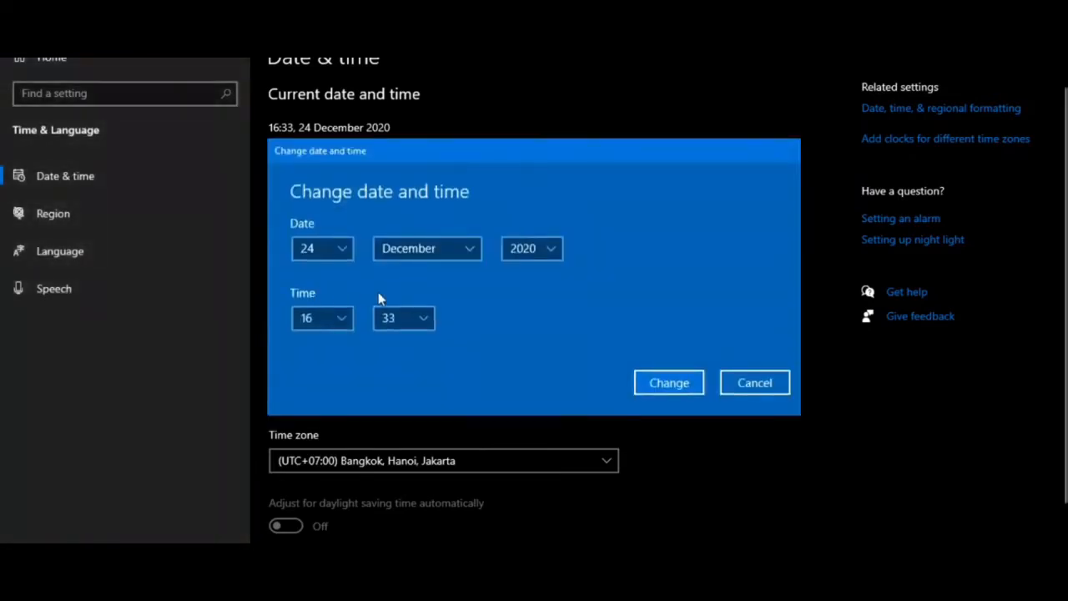
left_click(339, 257)
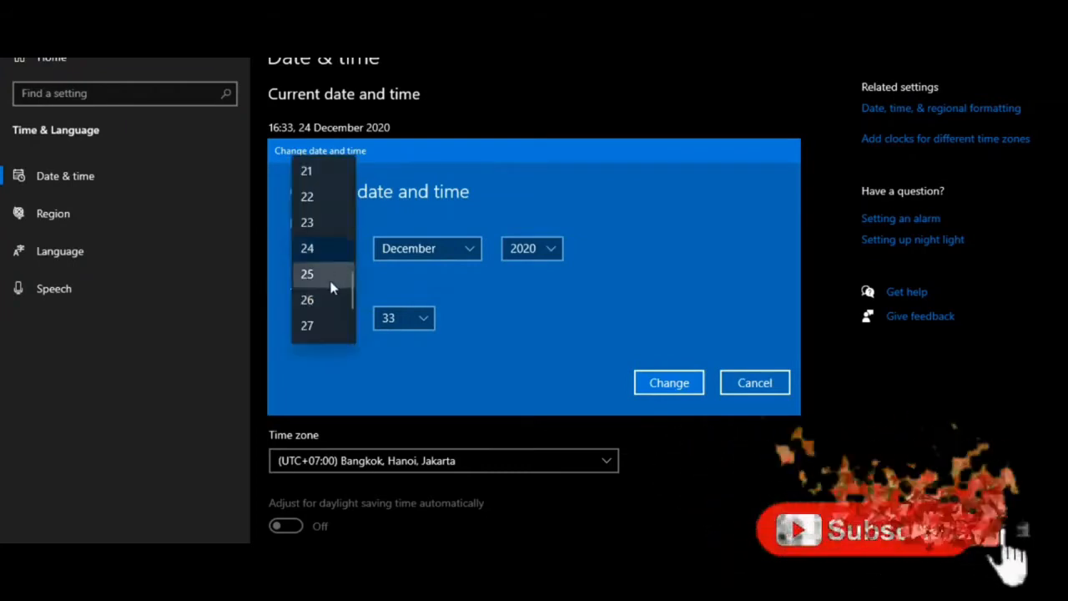
left_click(331, 287)
left_click(332, 317)
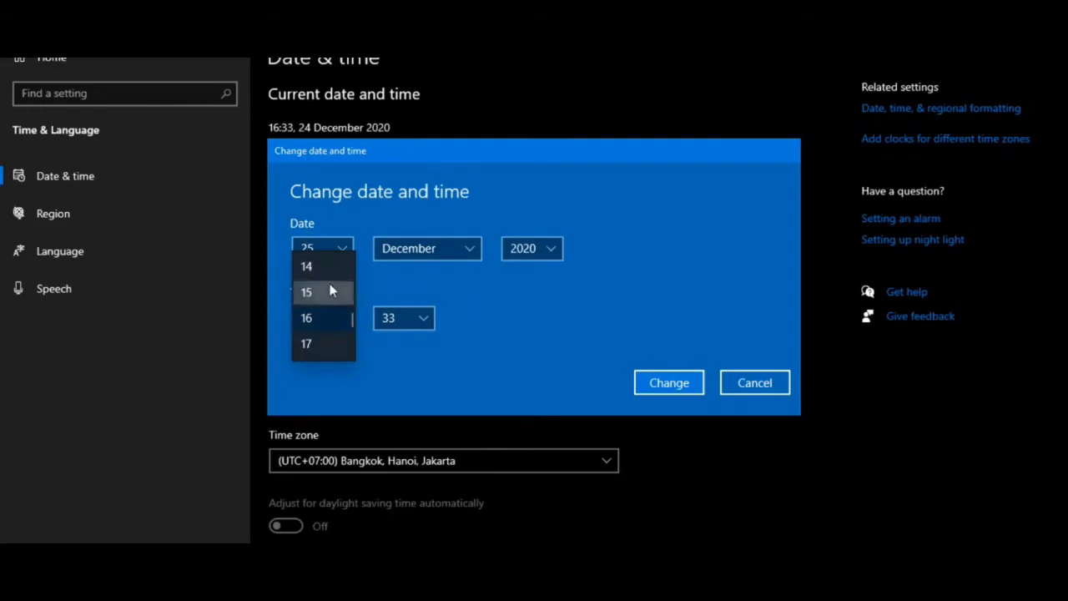
left_click(329, 290)
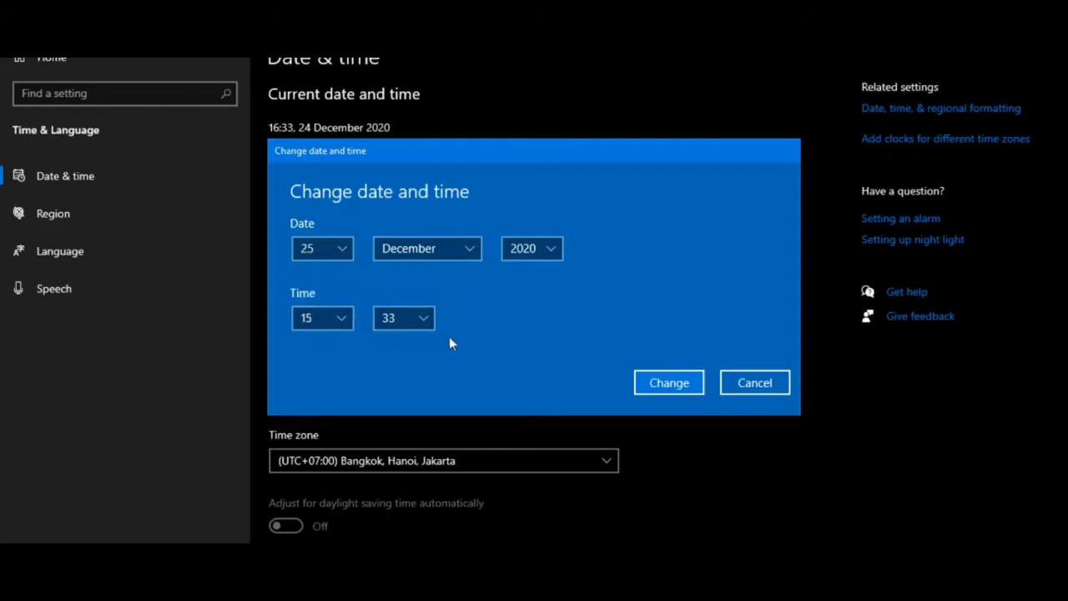
left_click(668, 383)
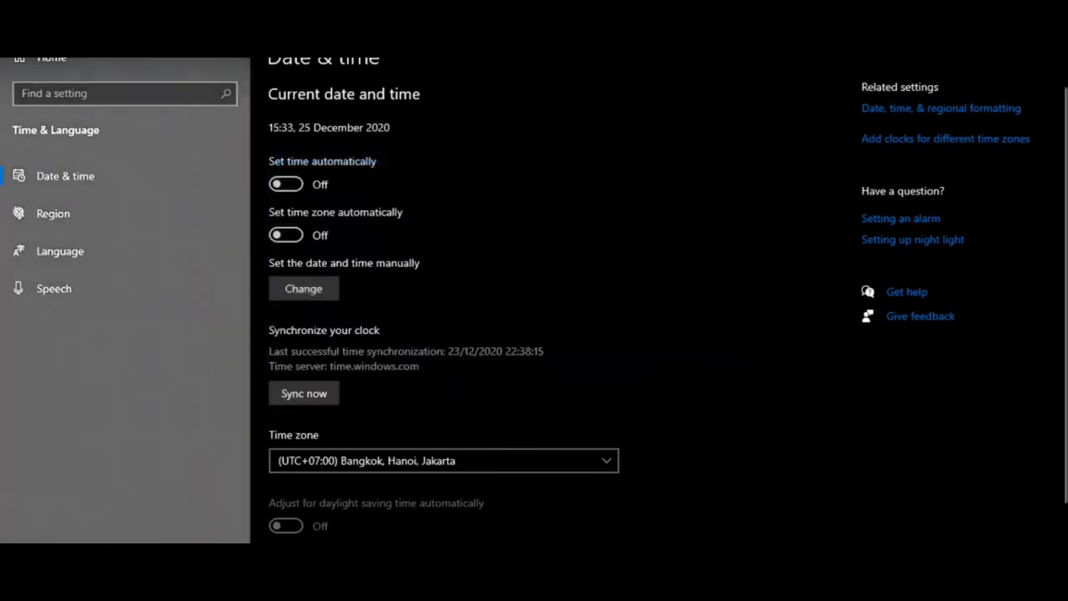
- Go back to the Edge login page, then launch Google Chrome from Windows search
mouse_move(207, 585)
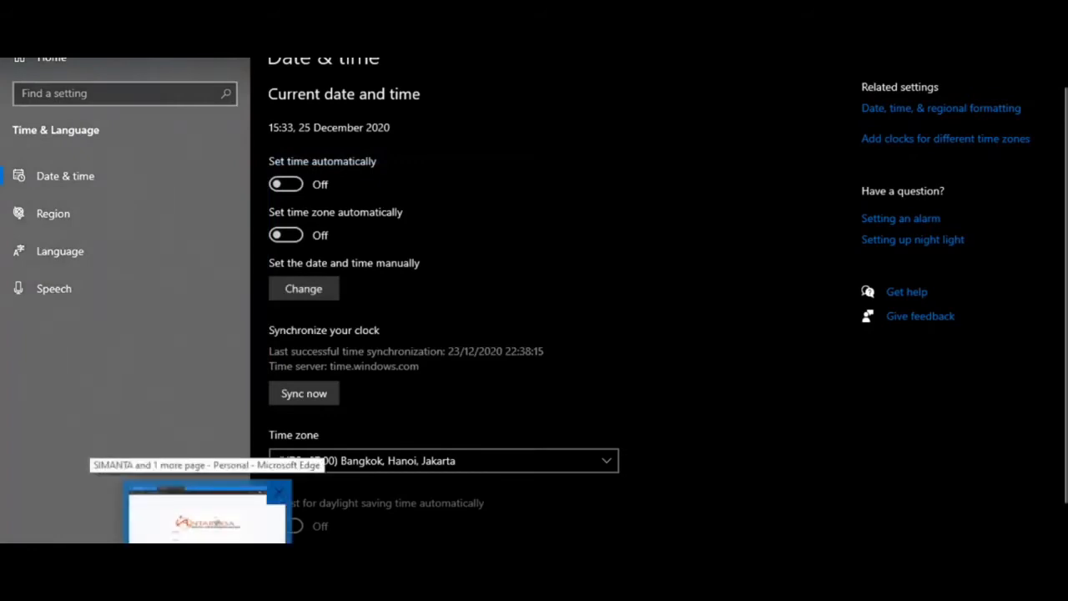
left_click(207, 518)
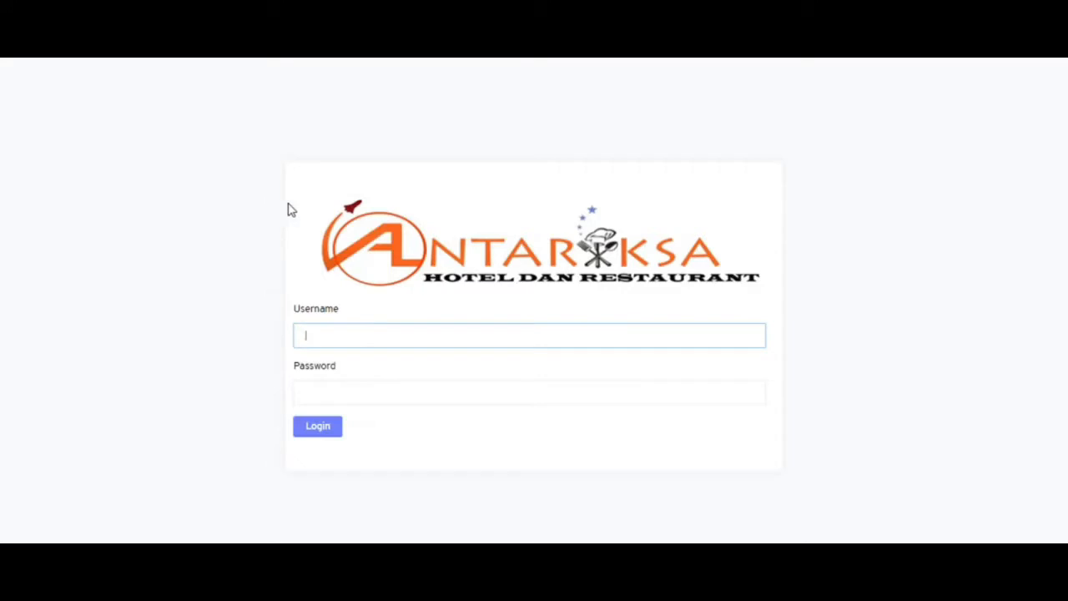
key("super")
type("crom")
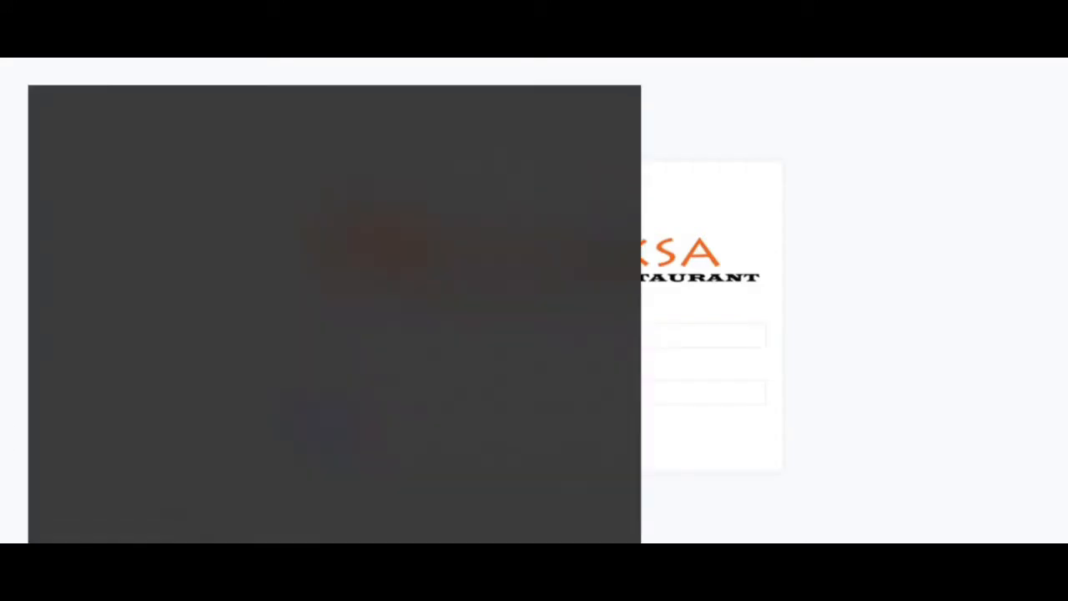
key("Return")
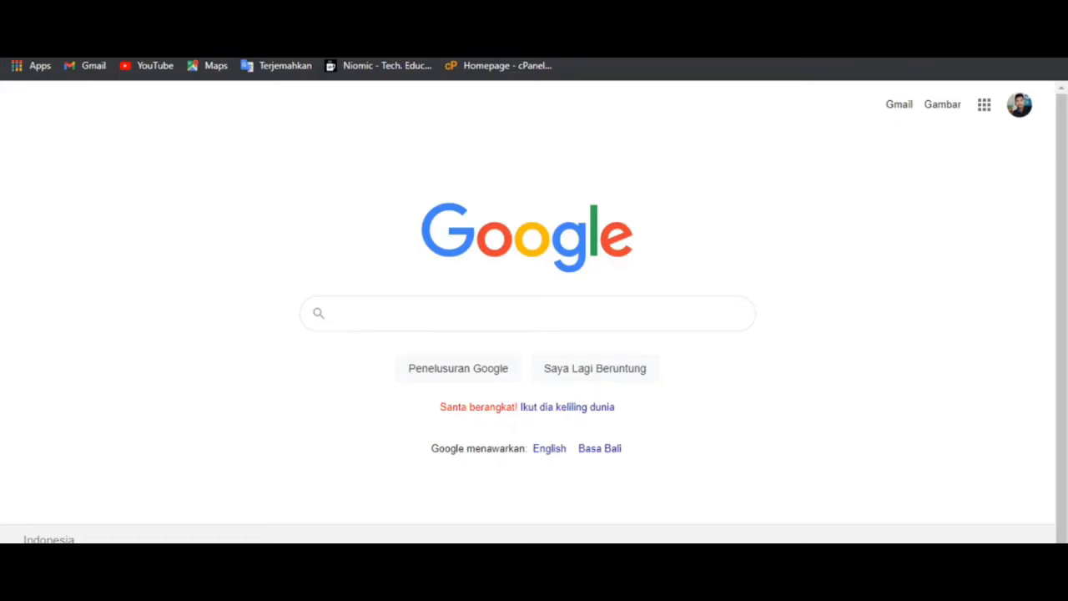
- Load localhost/antariksa in Chrome and log in with the username and password
key("ctrl+l")
type("localhost/antarik")
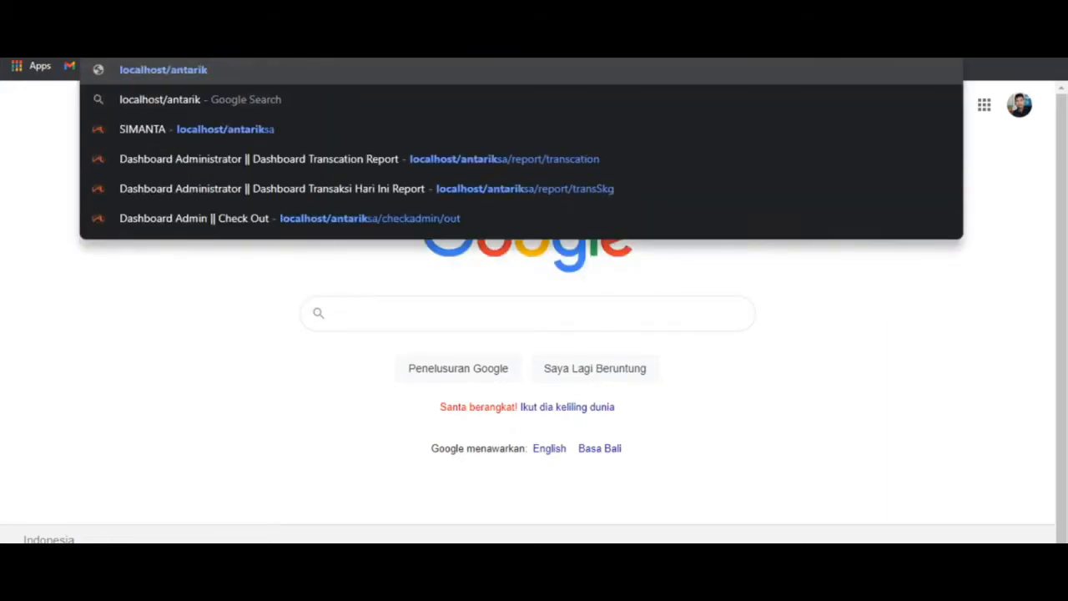
key("Down")
key("Down")
key("Return")
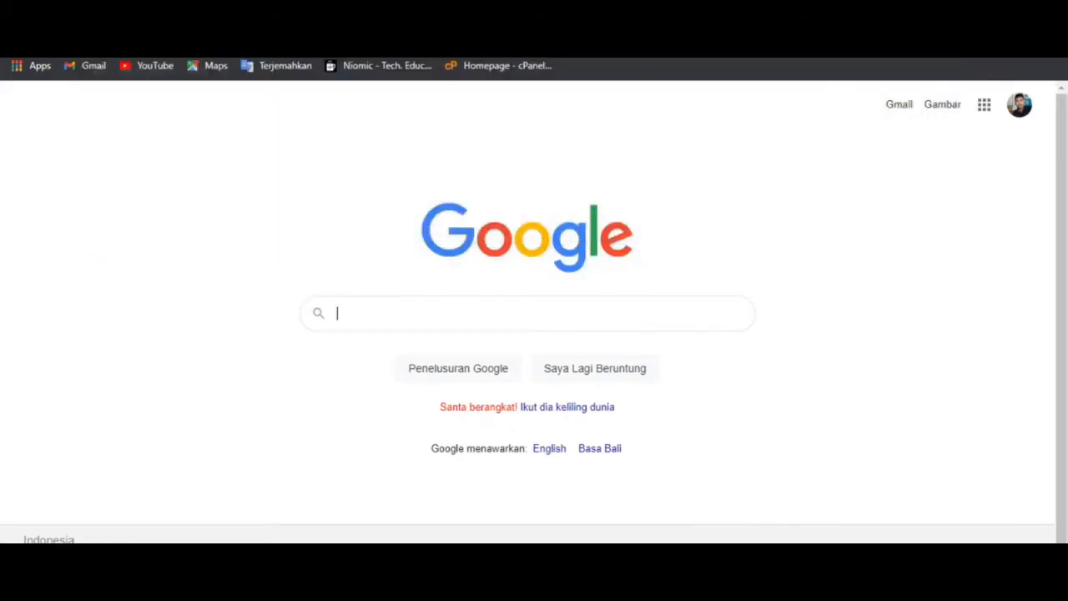
type("nelli")
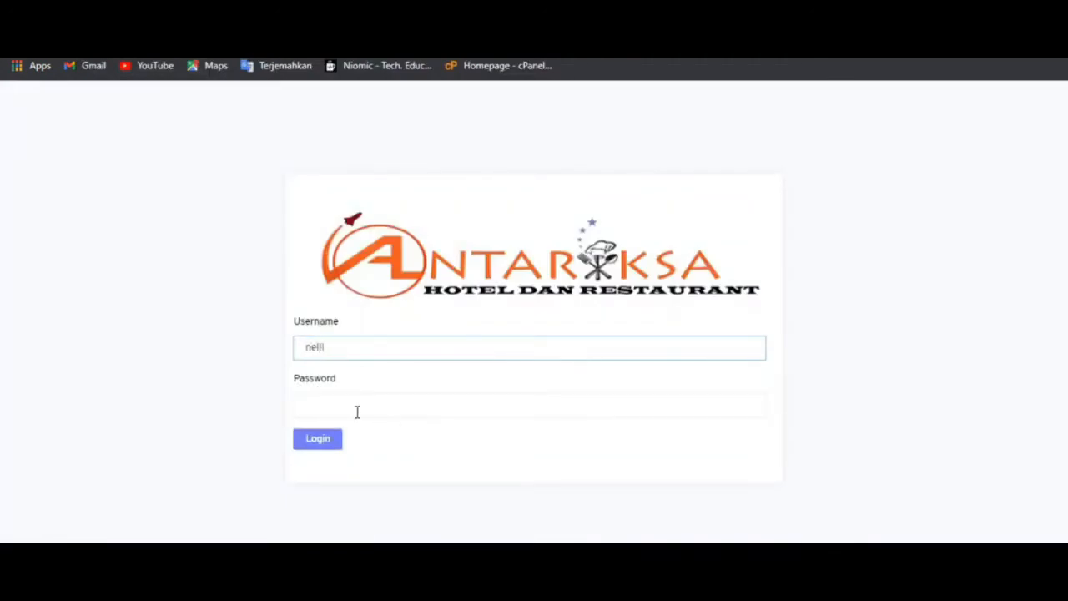
left_click(357, 411)
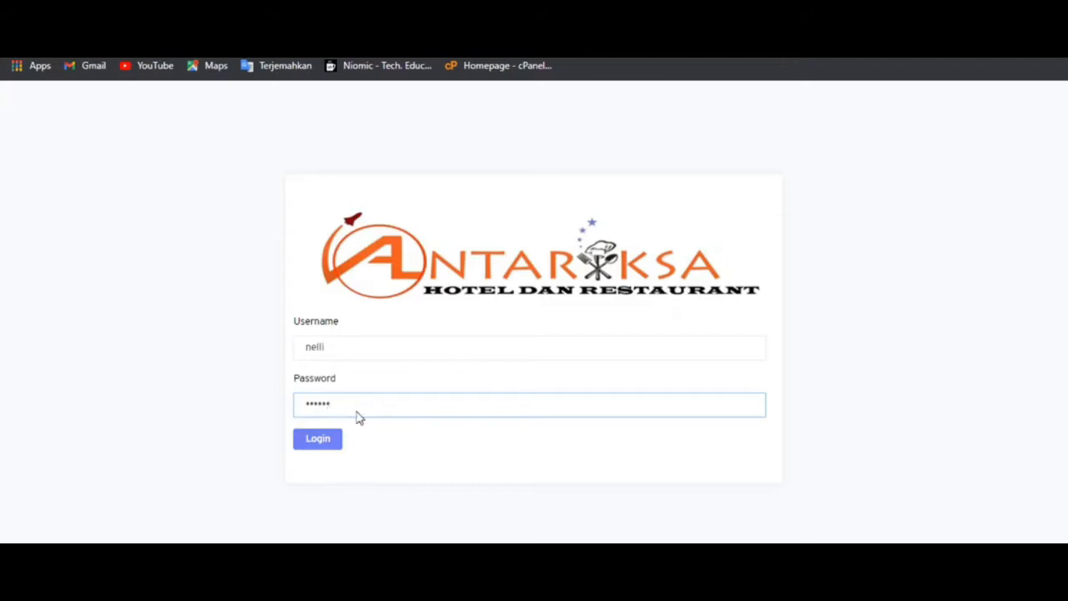
key("Return")
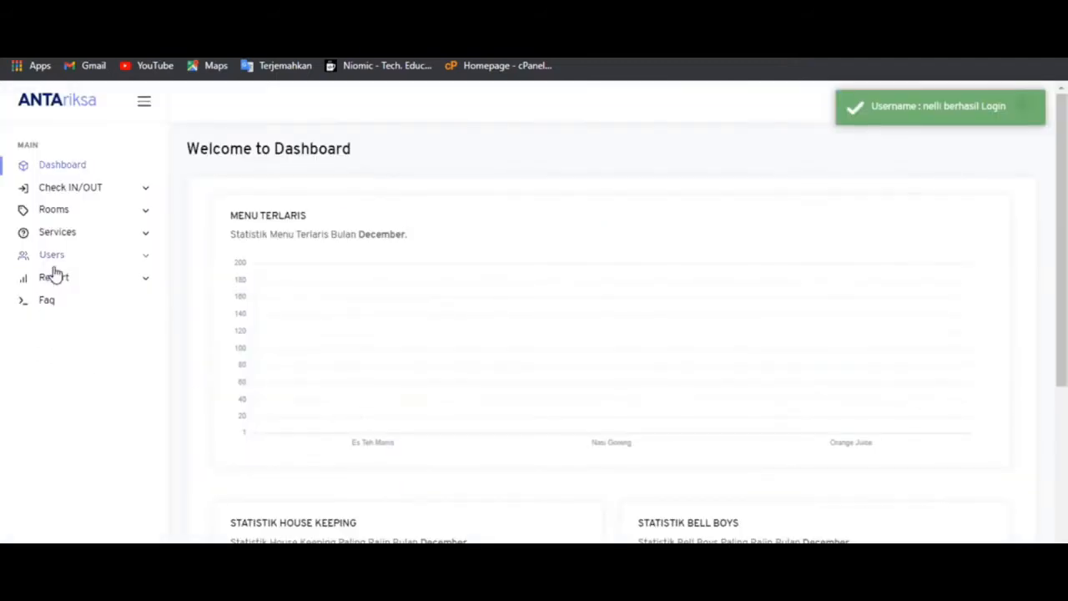
- Open the Trans Hari Ini report and run it for 24 December
left_click(64, 279)
left_click(66, 299)
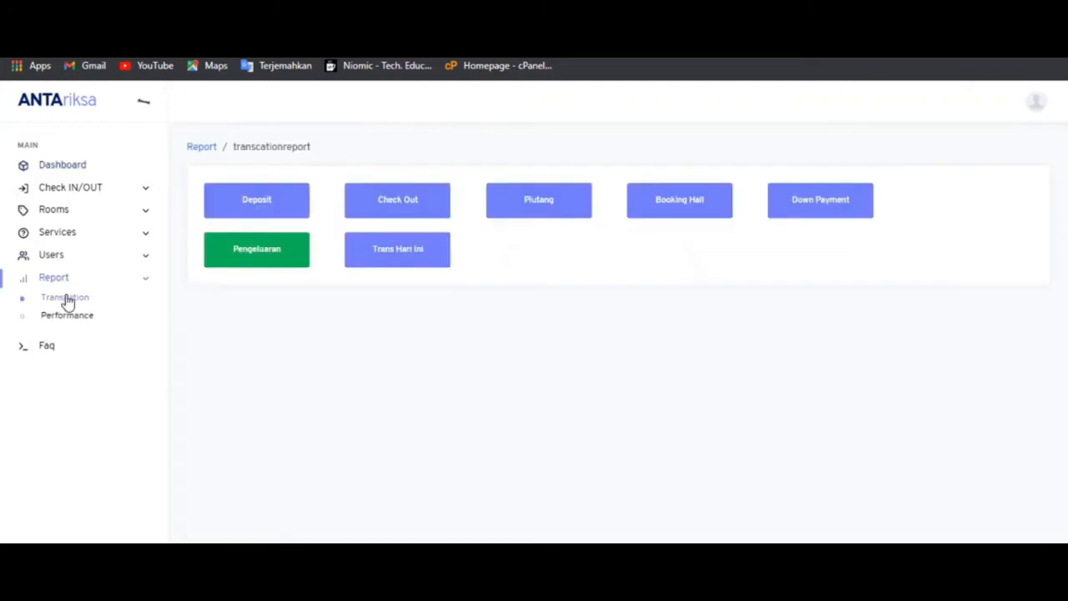
left_click(429, 262)
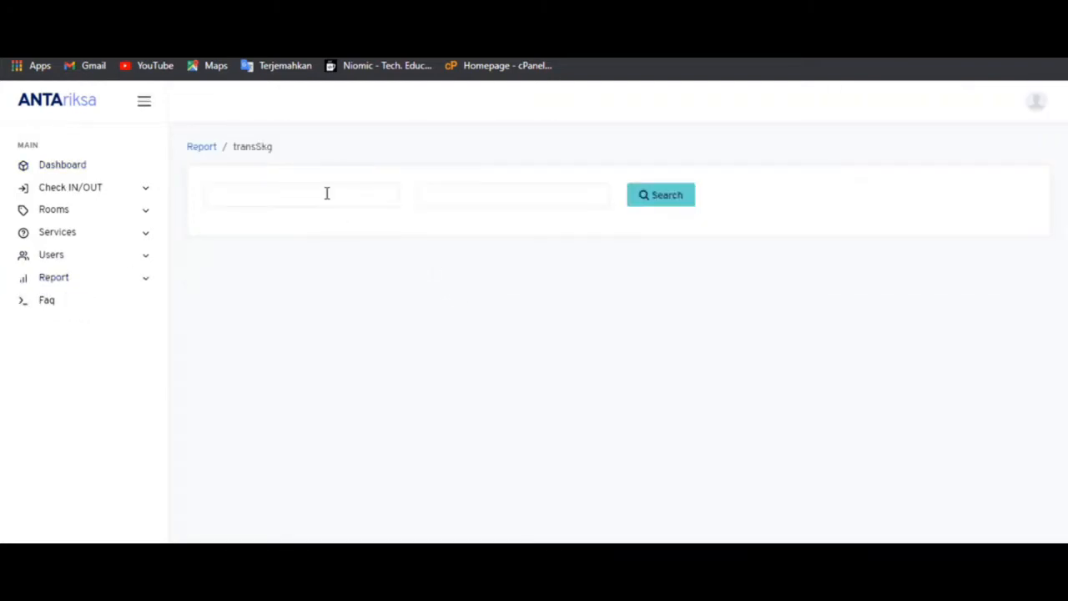
left_click(326, 194)
left_click(347, 371)
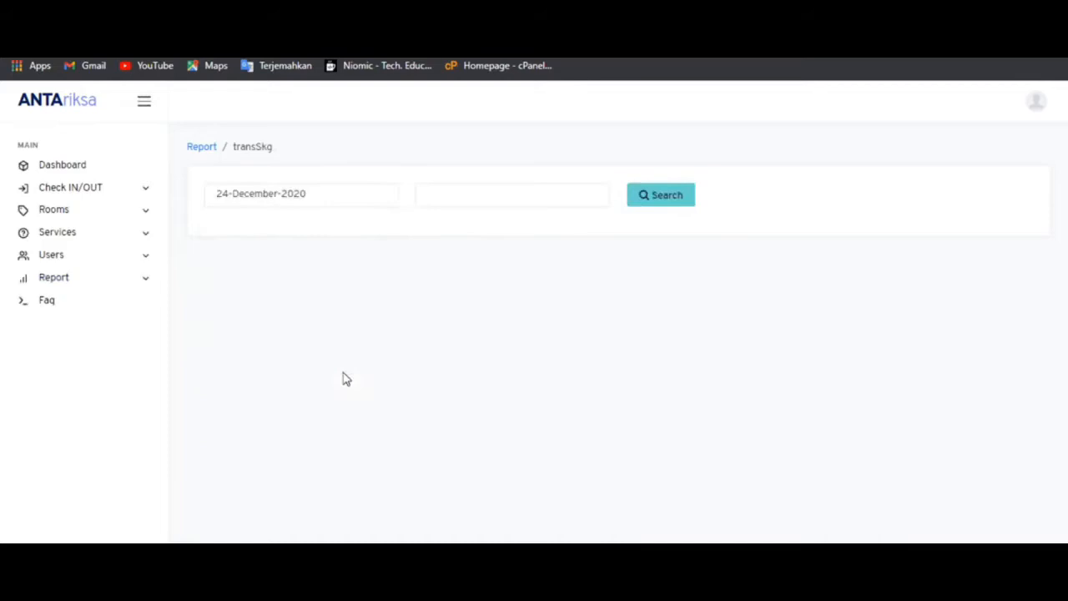
left_click(446, 191)
left_click(560, 374)
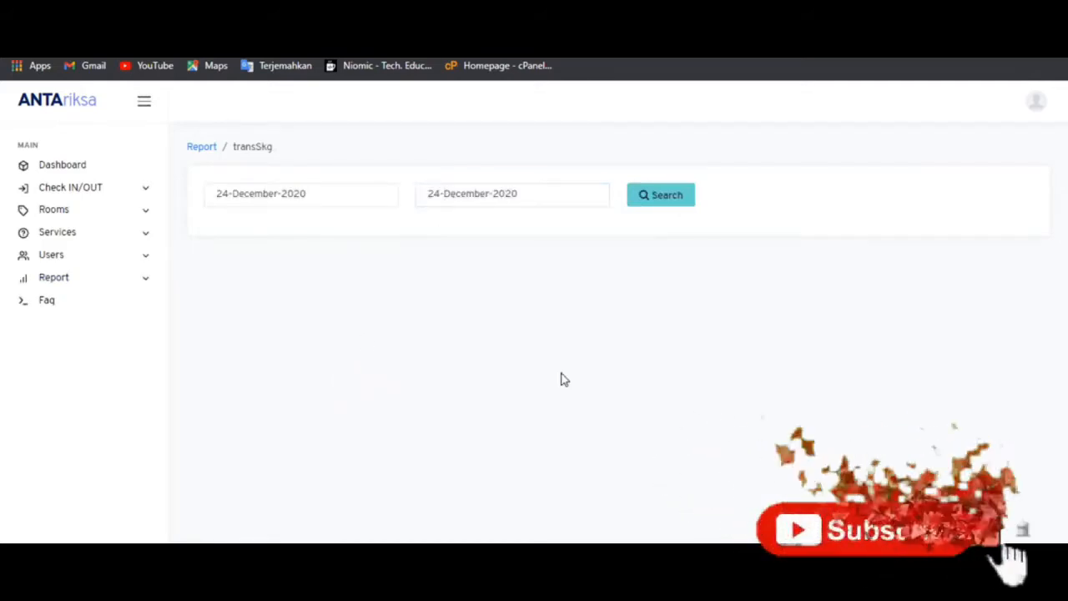
left_click(661, 204)
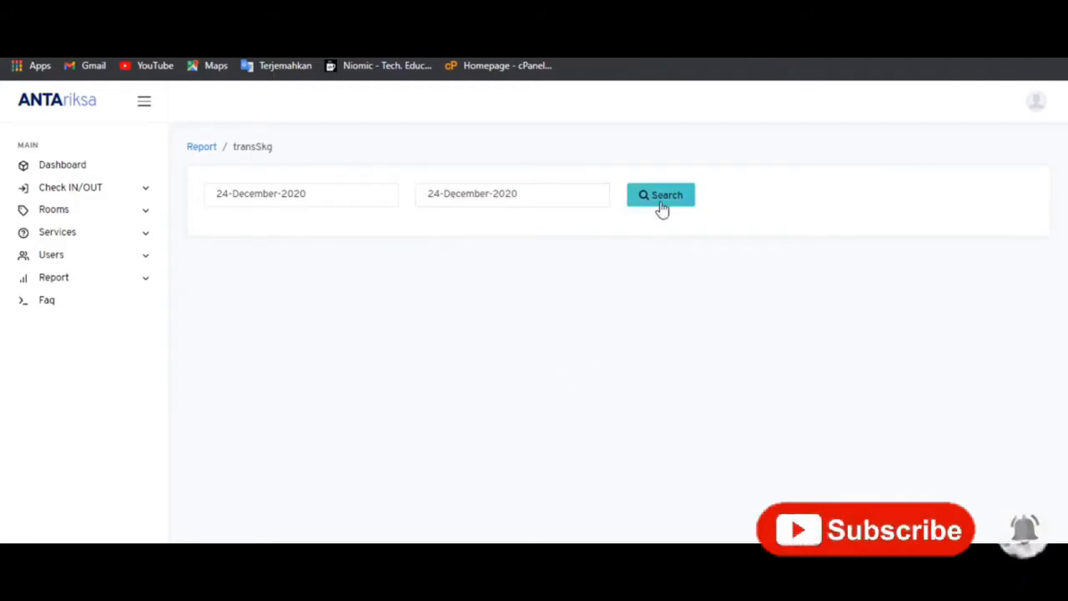
scroll(911, 386, "down", 1)
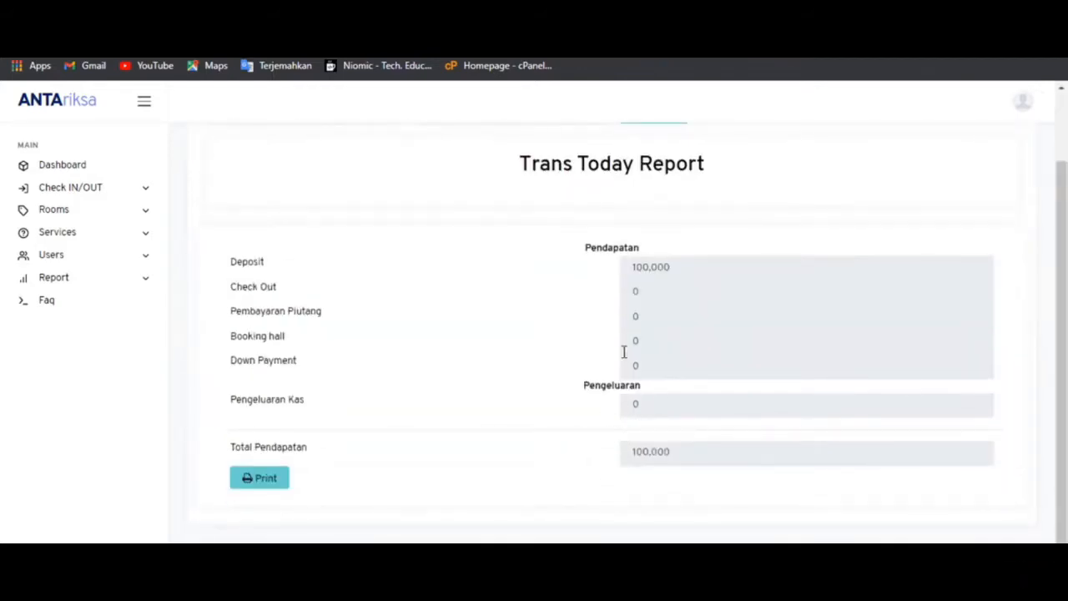
scroll(624, 352, "up", 2)
- Rerun the report for 25 December, showing all income and expense totals at 0
left_click(298, 177)
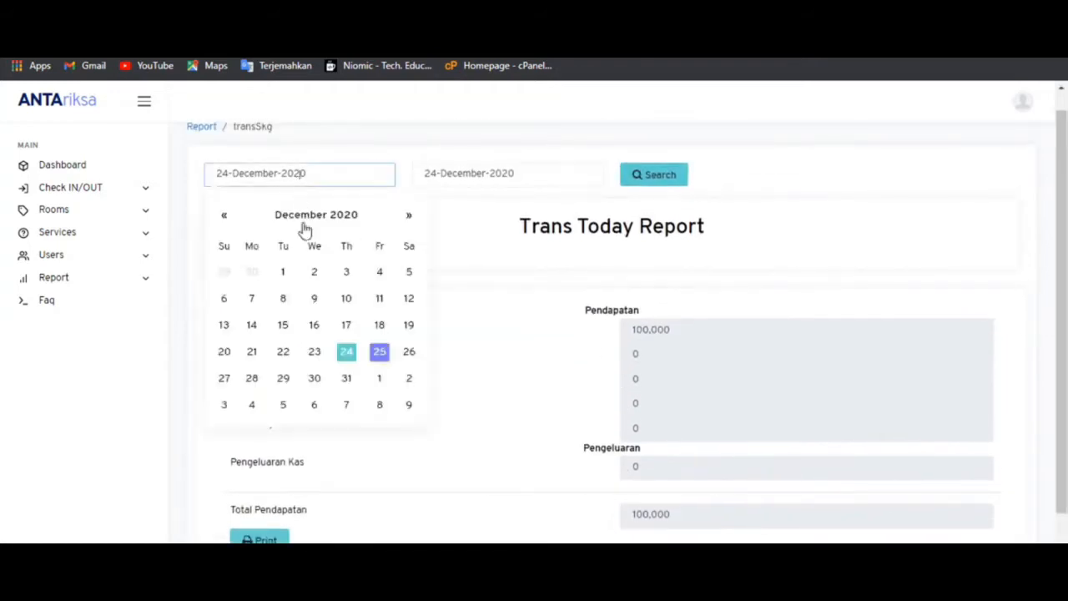
left_click(380, 354)
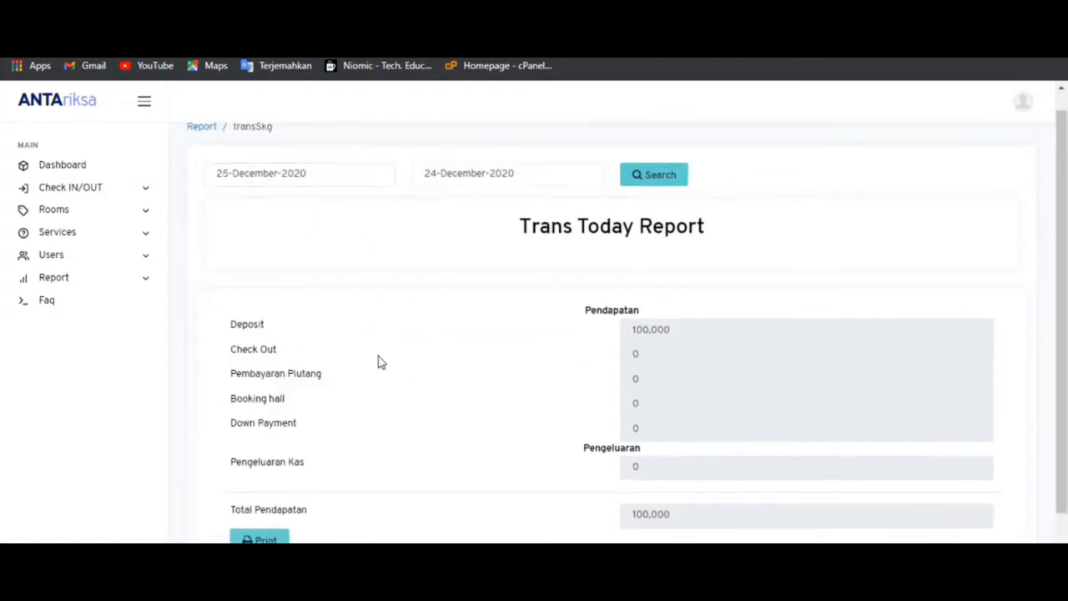
left_click(504, 173)
left_click(589, 352)
left_click(648, 182)
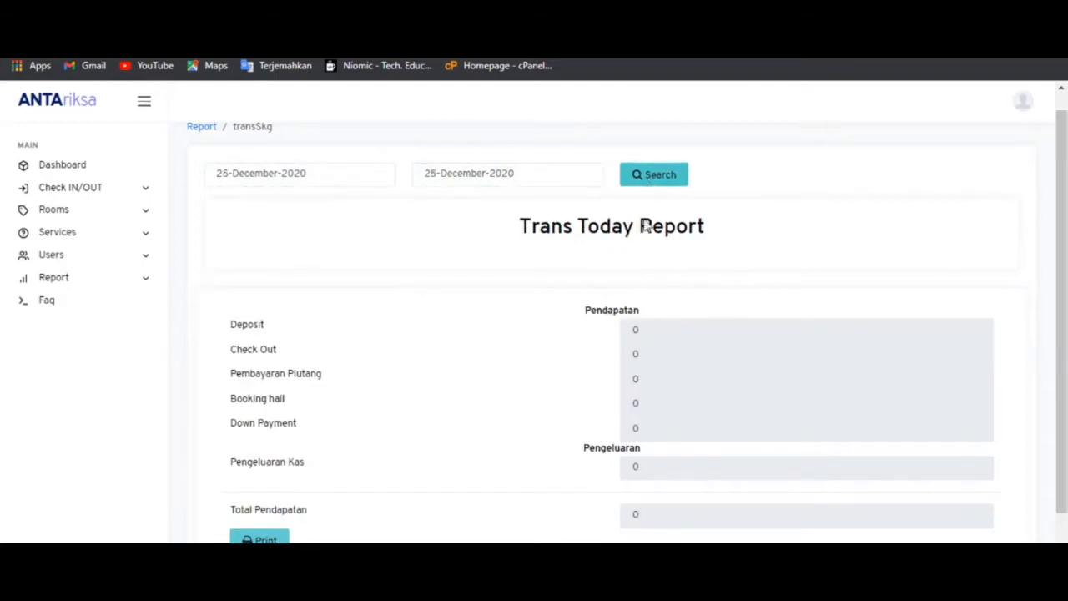
scroll(657, 422, "up", 1)
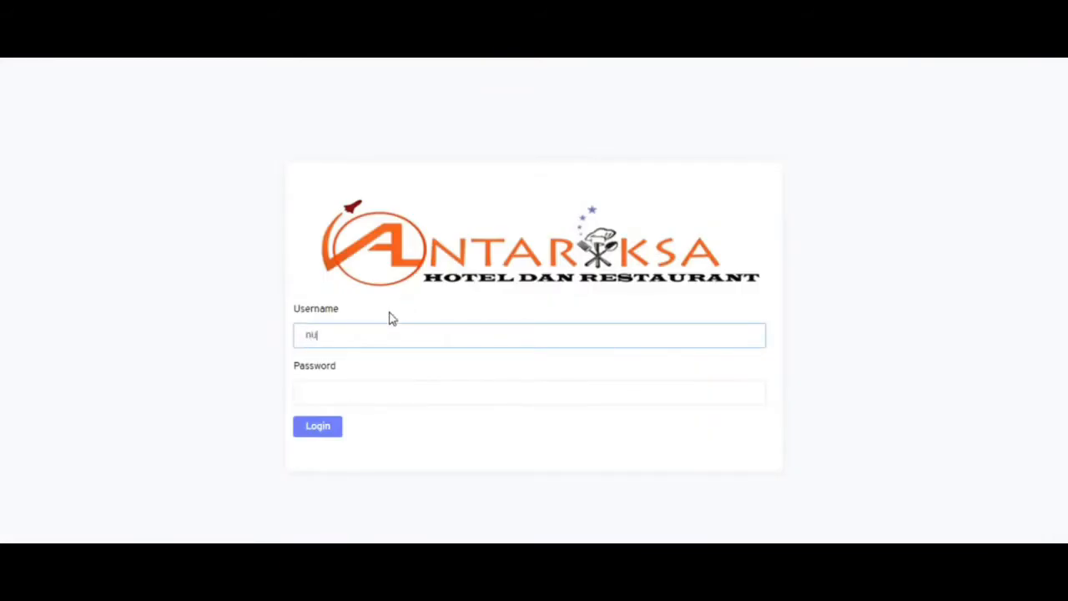
- Log back in as the receptionist and reveal room 204's 25 December 2020 check-out date
type("rleli")
key("Tab")
type("******")
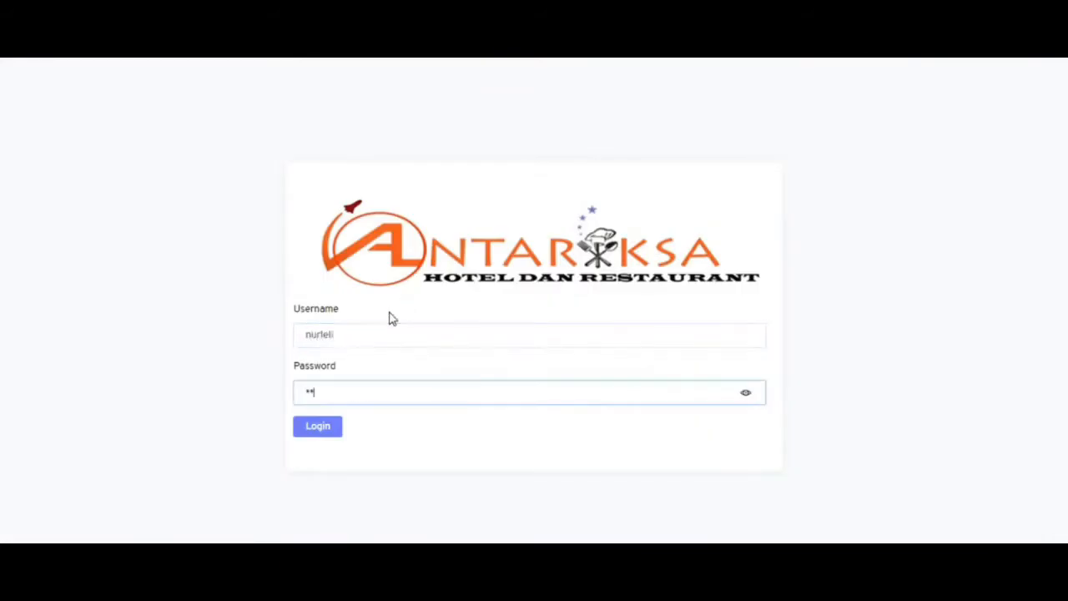
key("Return")
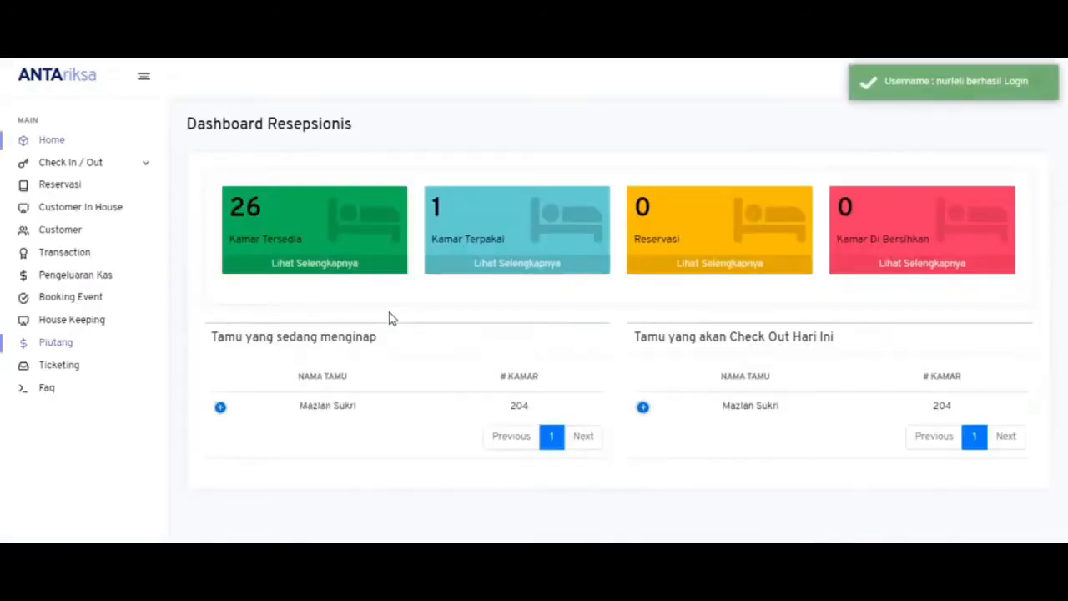
left_click(643, 407)
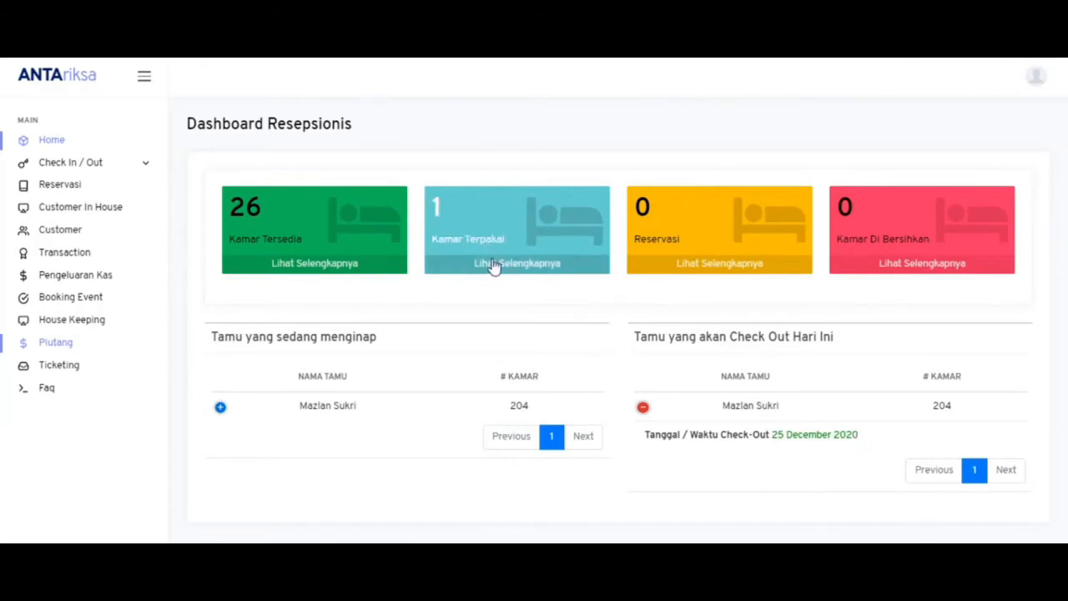
left_click(59, 163)
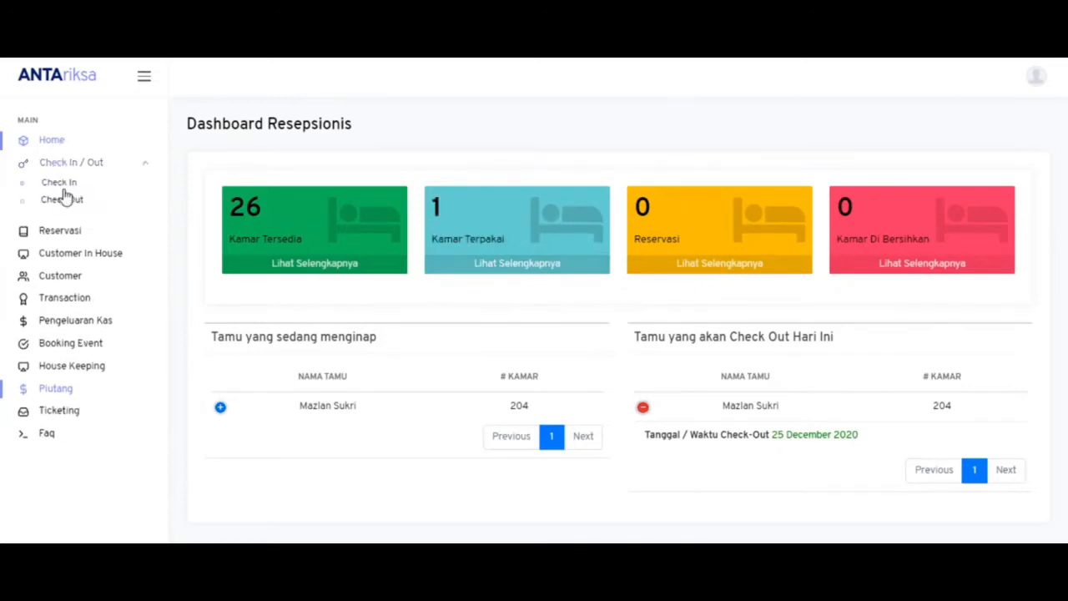
- Open room 204's check-out bill and enter a 169,100 discount, bringing the grand total to 200,000
left_click(65, 200)
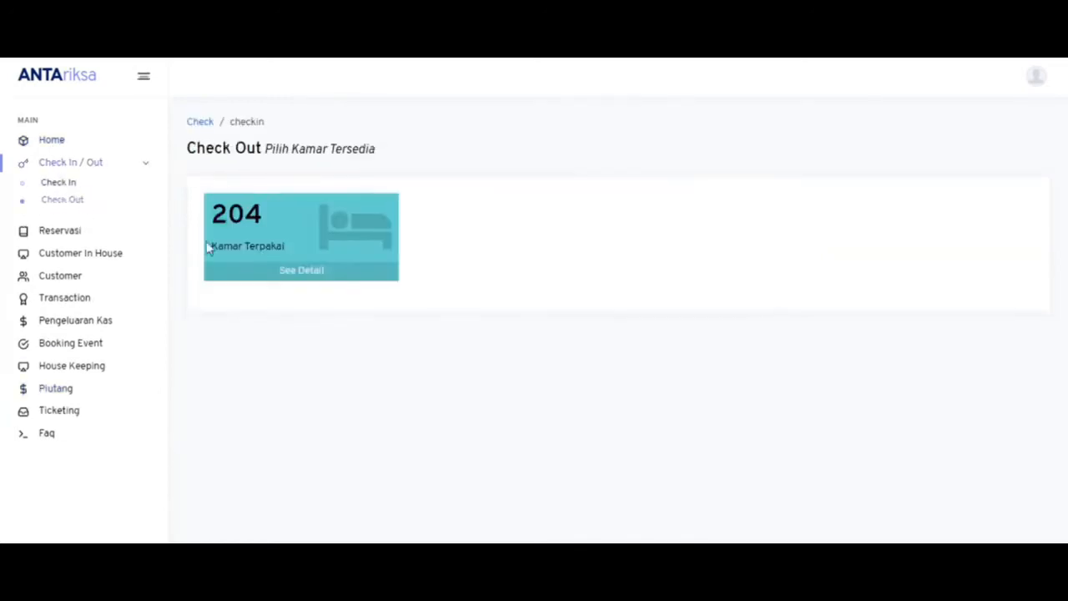
left_click(241, 275)
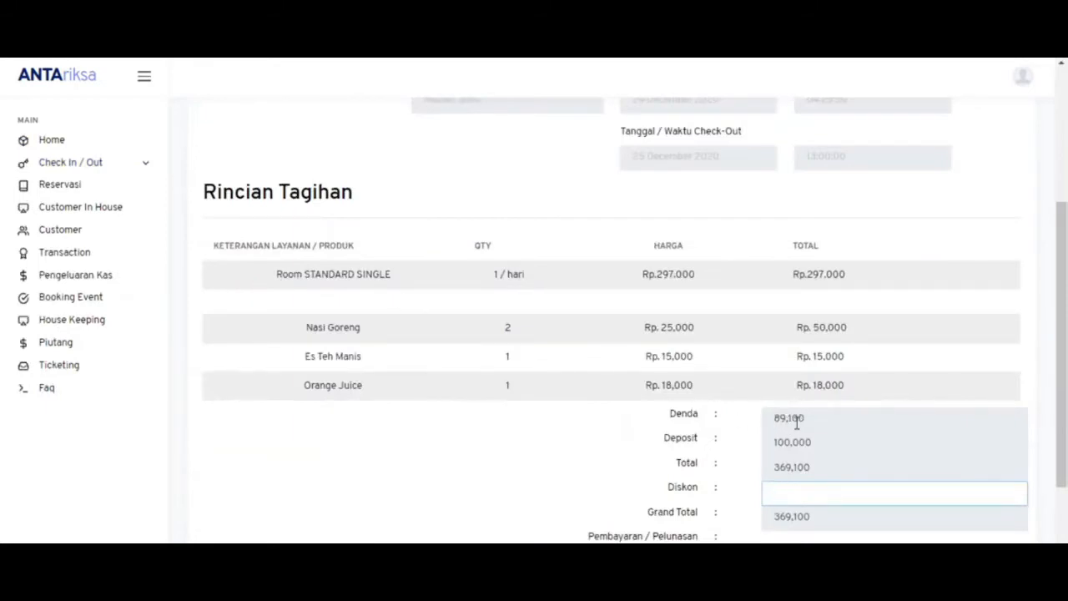
scroll(610, 334, "down", 2)
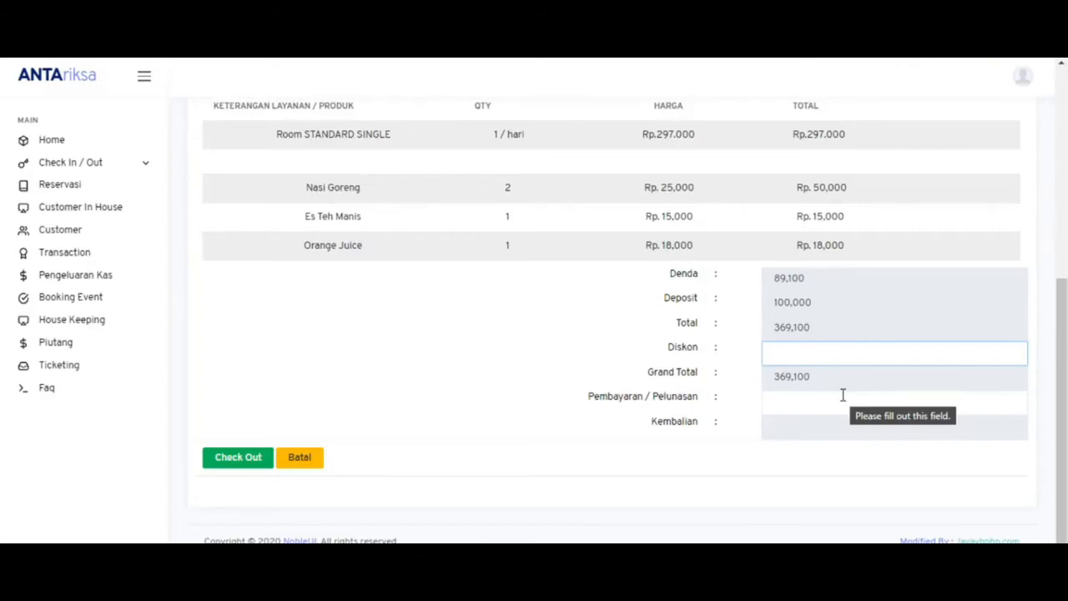
type("1")
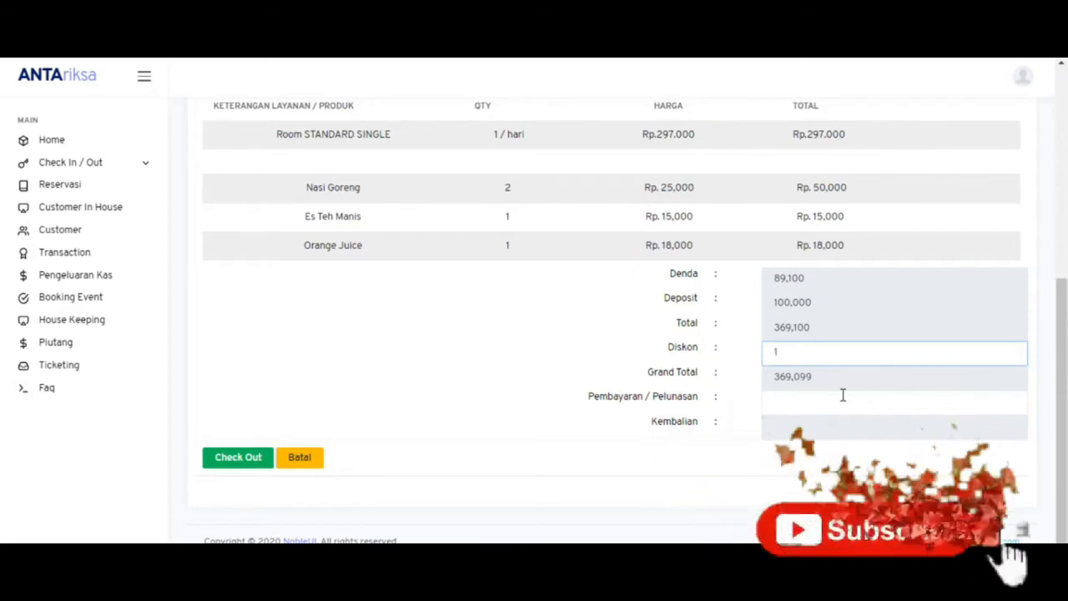
type("9")
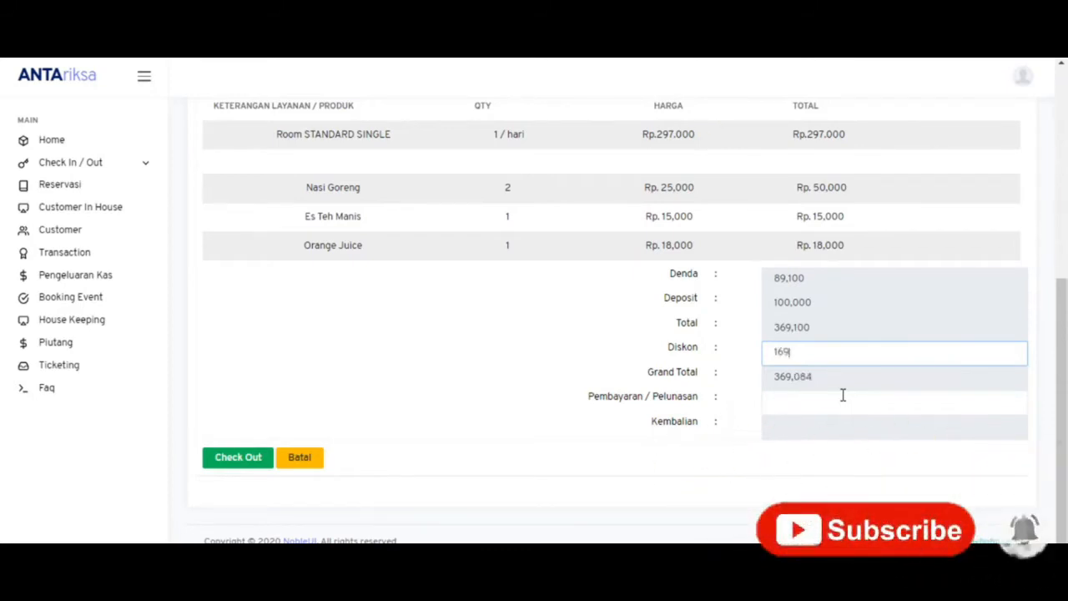
type(",931")
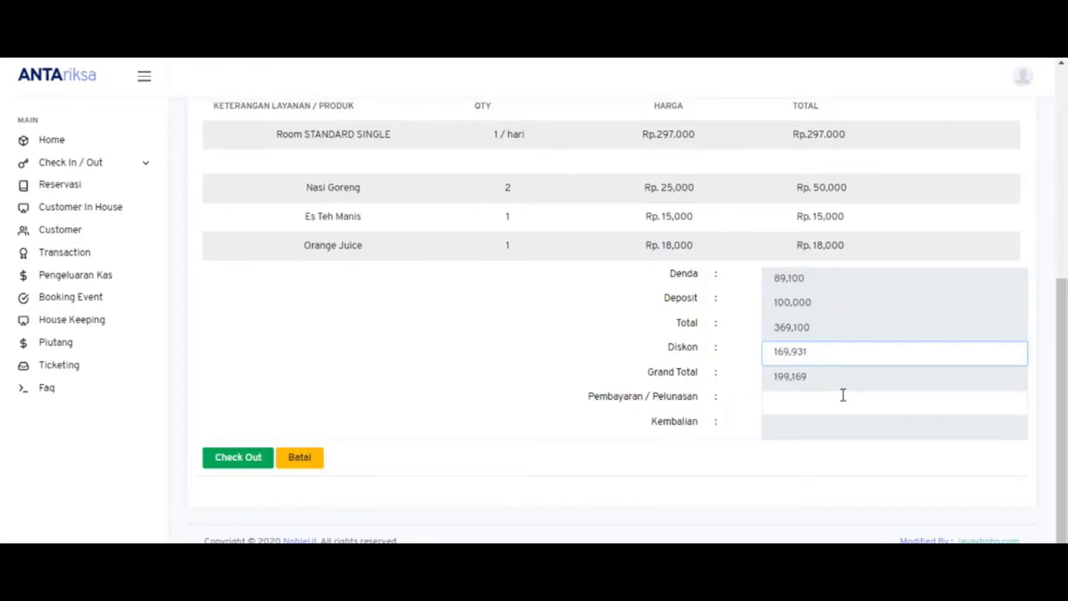
key("BackSpace")
key("BackSpace")
key("BackSpace")
key("BackSpace")
key("BackSpace")
key("BackSpace")
type("169100")
- Change the discount on room 204's bill to 150,000, making the grand total 219,100
left_click(787, 403)
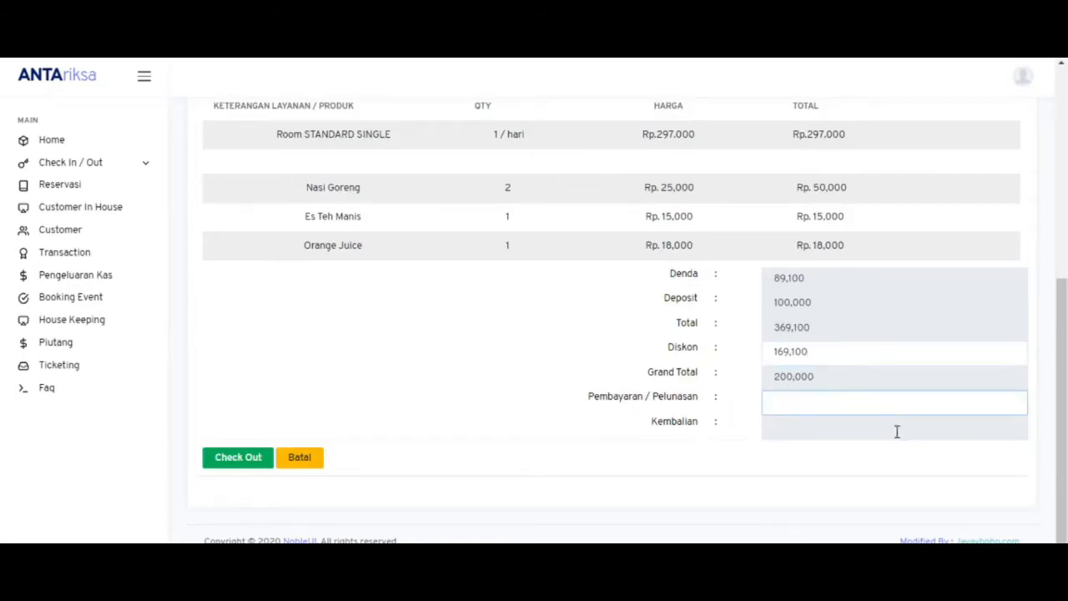
type("200,000")
key("BackSpace")
key("BackSpace")
key("BackSpace")
key("BackSpace")
key("BackSpace")
key("BackSpace")
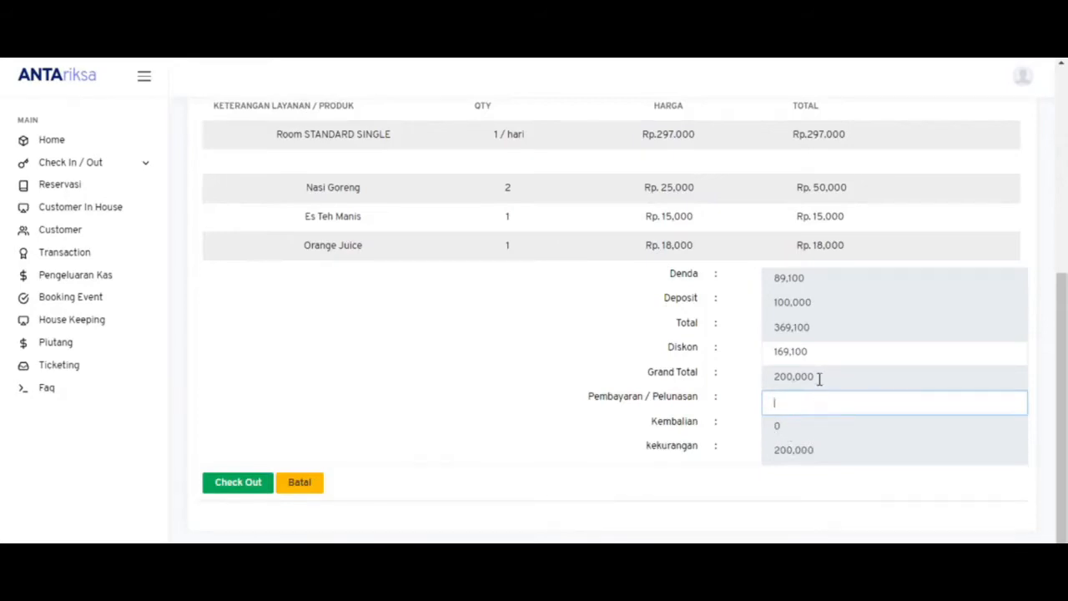
left_click(823, 352)
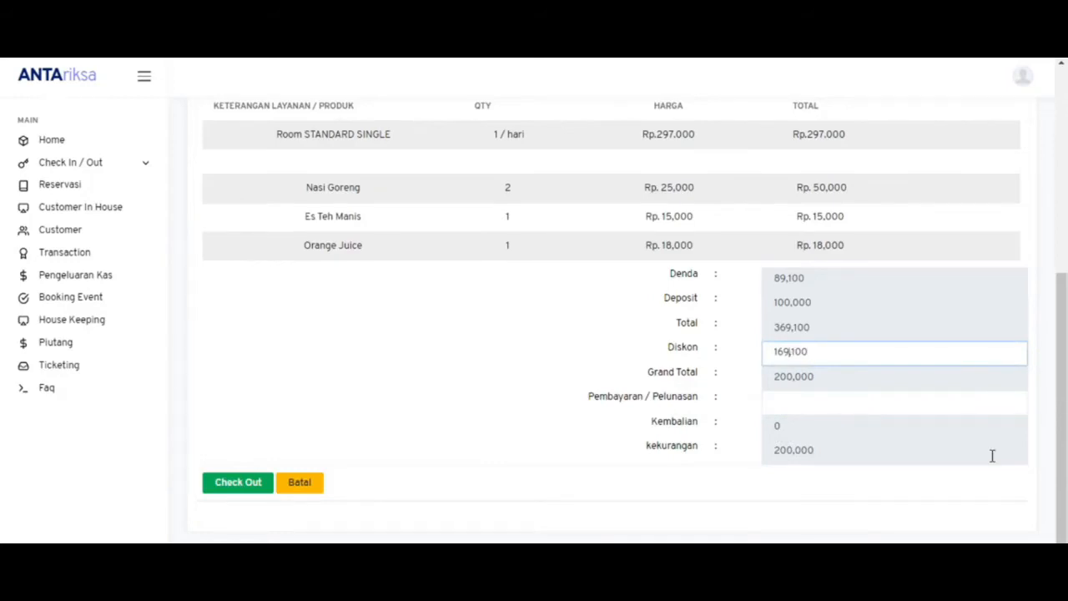
key("BackSpace")
key("BackSpace")
type("70")
left_click(818, 411)
left_click(832, 353)
key("BackSpace")
key("BackSpace")
key("BackSpace")
key("BackSpace")
type("50,000")
- Enter a 250,000 payment, leaving 30,900 change
left_click(808, 400)
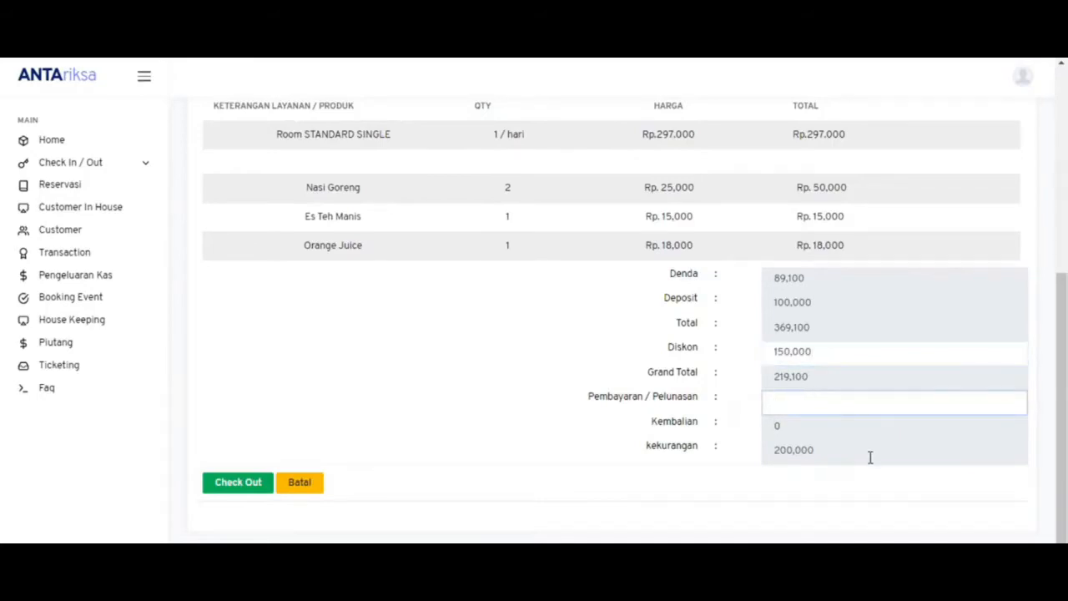
type("3500000")
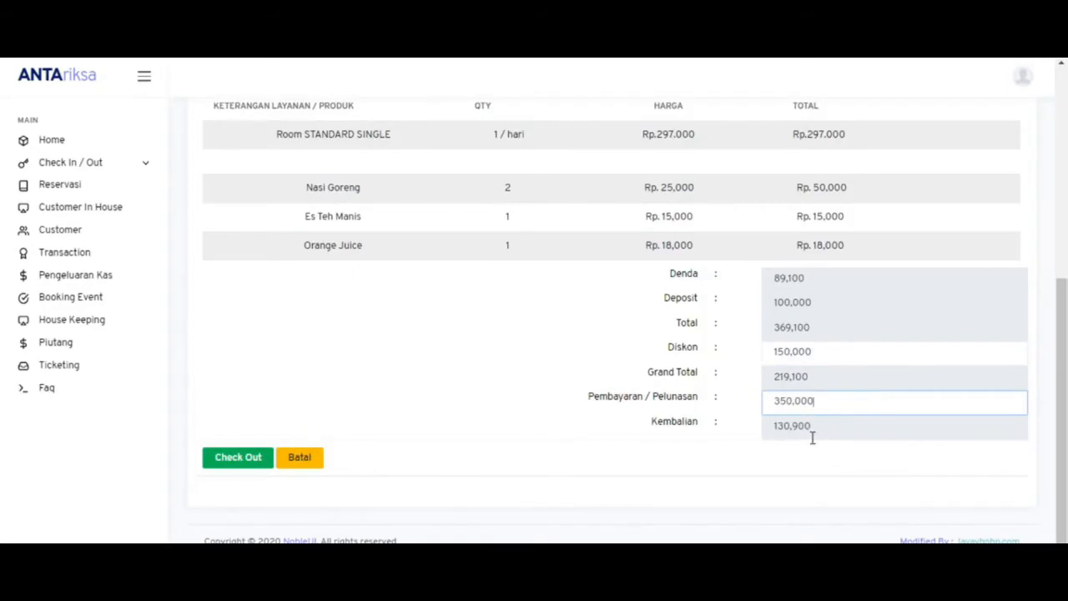
key("BackSpace")
key("BackSpace")
key("BackSpace")
key("BackSpace")
key("BackSpace")
type("250,000")
- Submit room 204's check-out and print the receipt
left_click(238, 464)
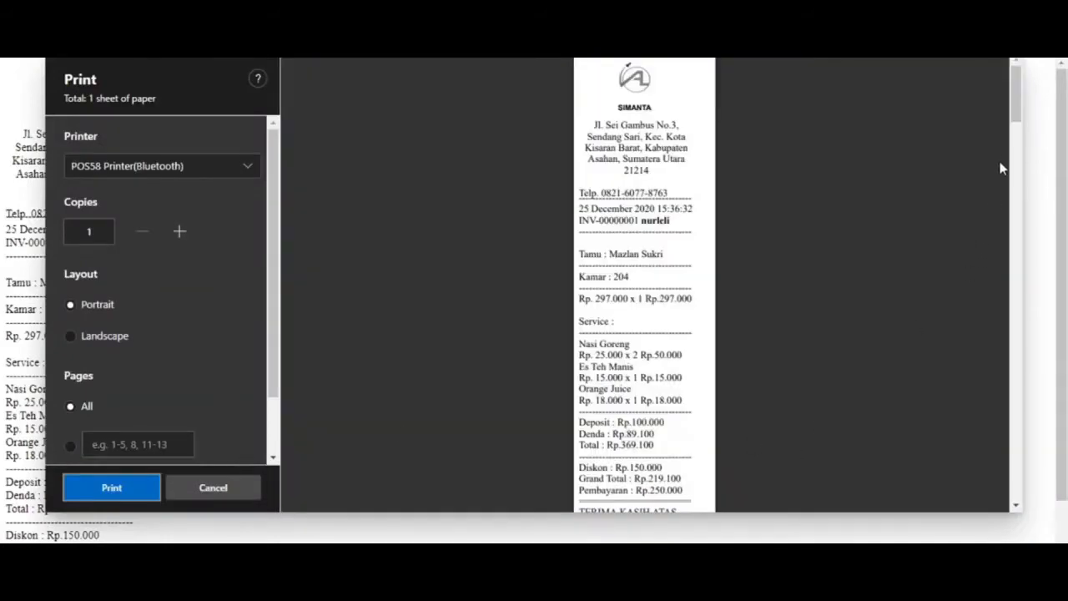
mouse_move(1019, 100)
left_mouse_down()
mouse_move(1022, 129)
mouse_move(1018, 109)
left_mouse_up()
left_click(212, 490)
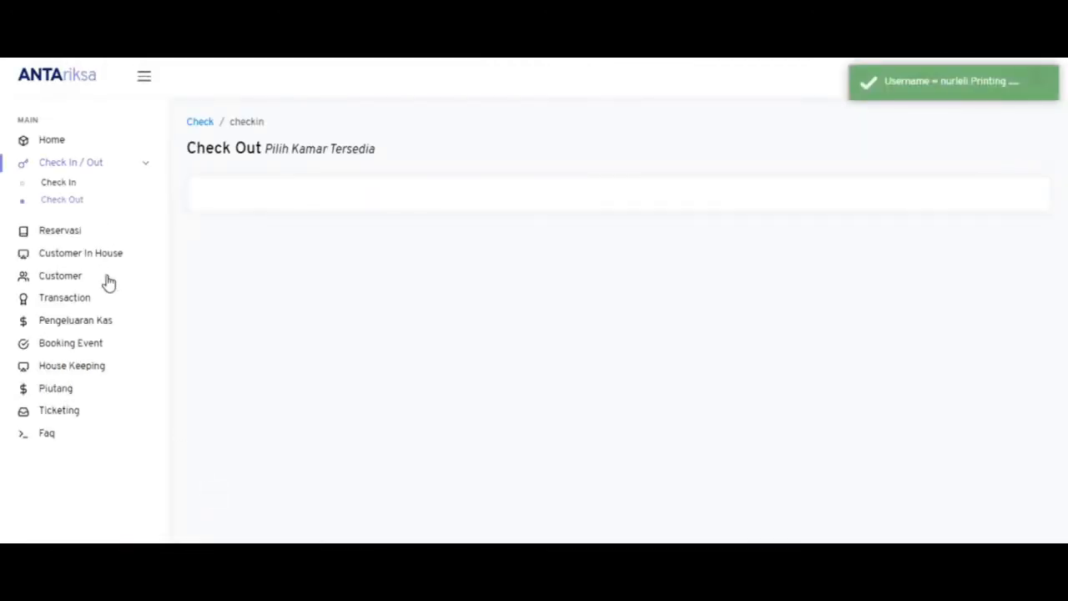
- Open room 204's checkout invoice from Check Out History: 219,100 total, 250,000 paid, 30,900 change
left_click(88, 322)
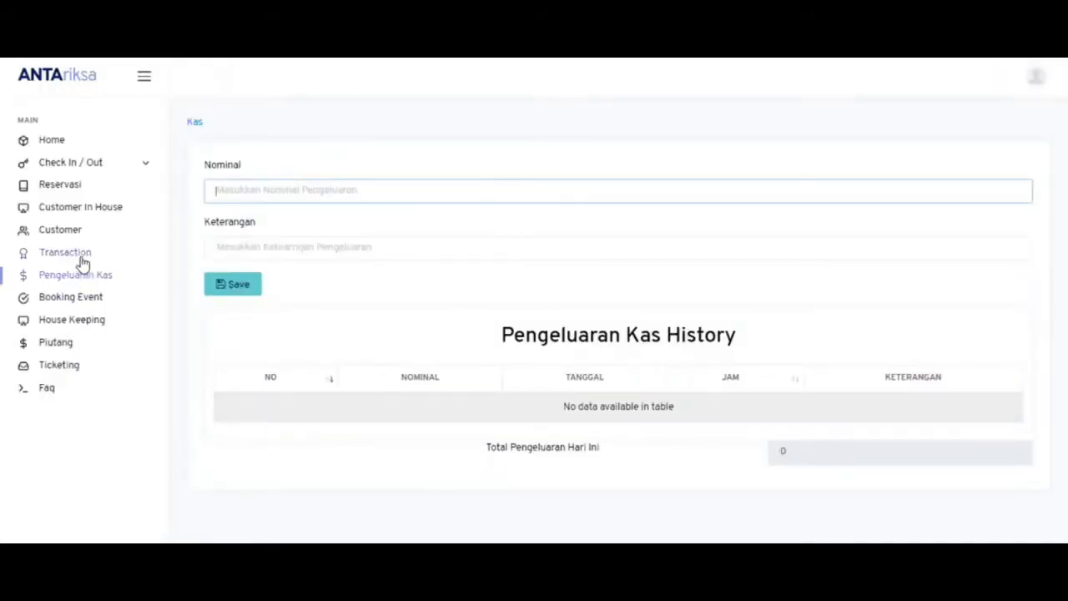
left_click(81, 258)
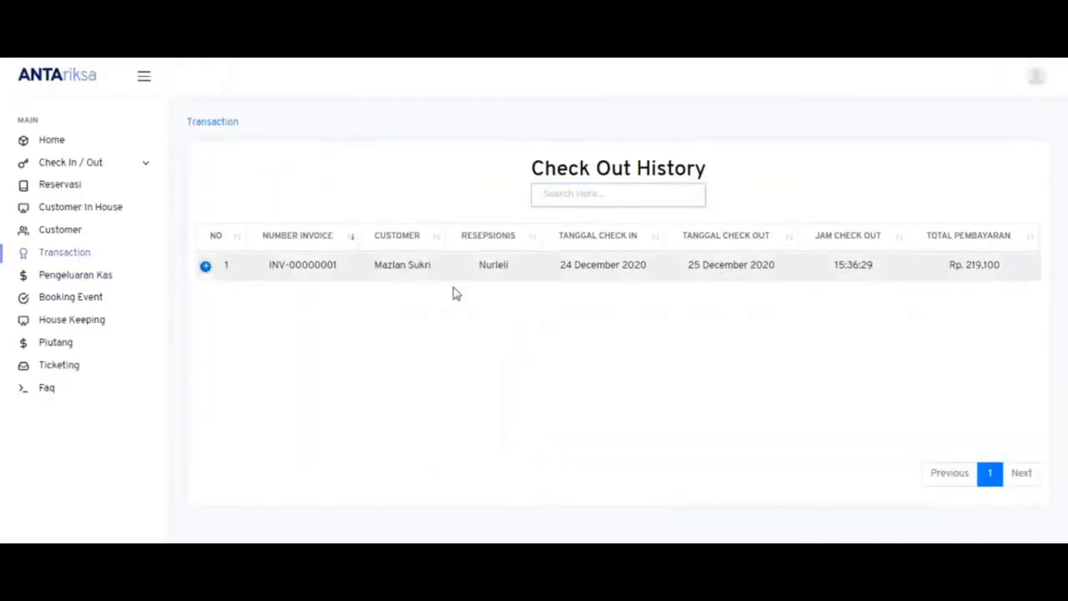
left_click(206, 266)
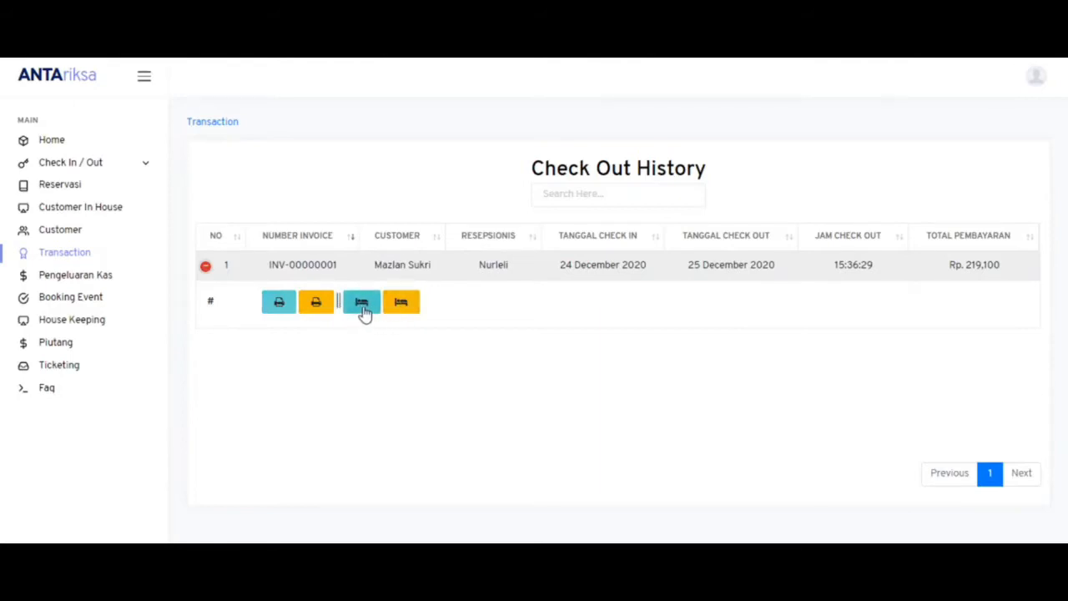
left_click(277, 309)
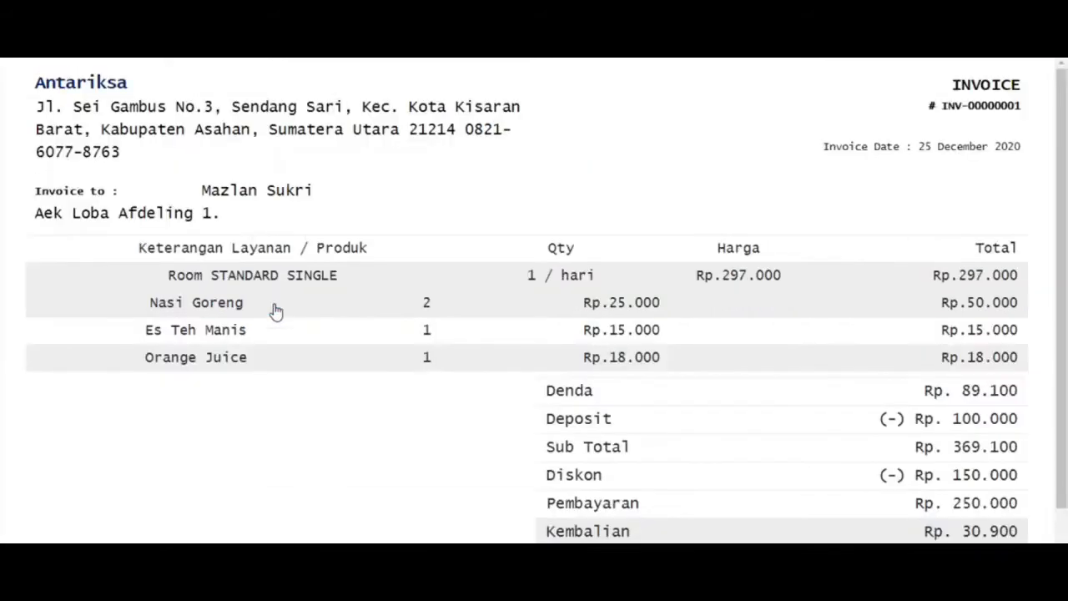
scroll(930, 275, "down", 1)
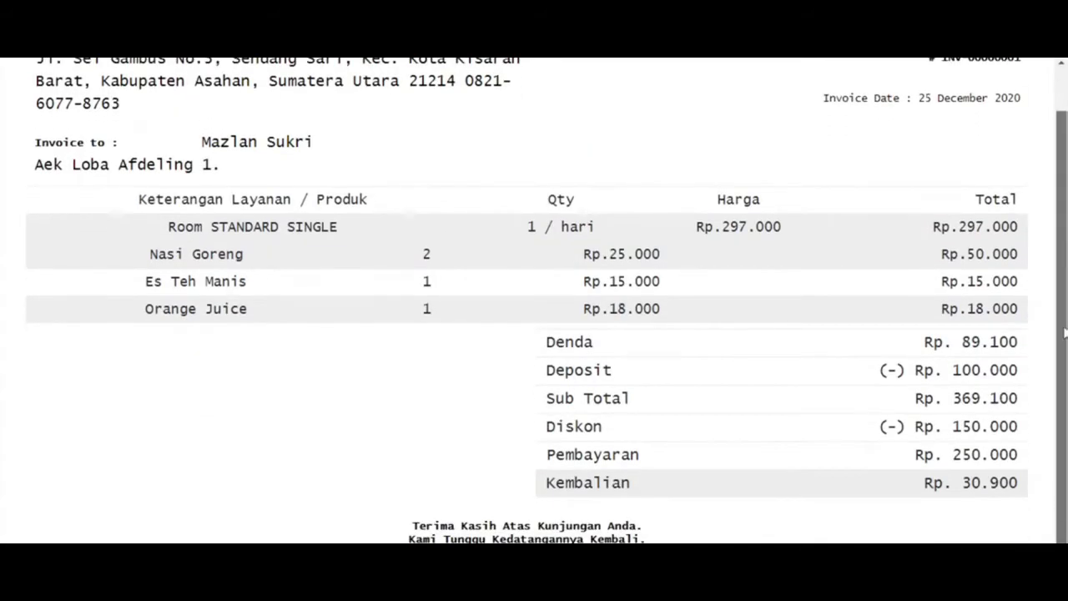
left_click_drag(1064, 329, 1066, 288)
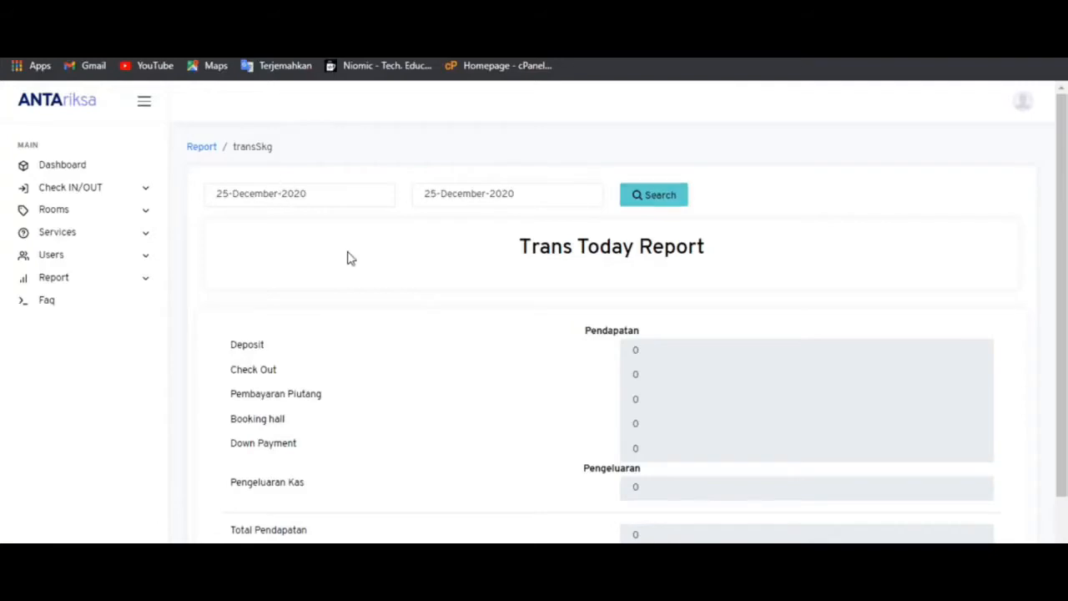
- Reload and run the Trans Today Report for 25 December 2020, showing 219,100 check-out income
key("F5")
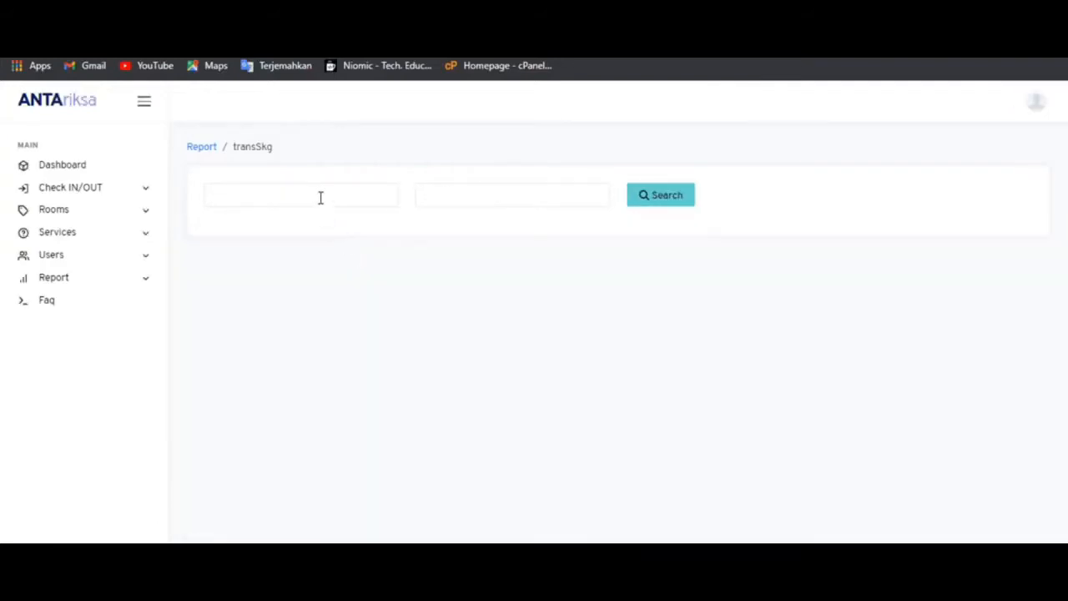
left_click(320, 197)
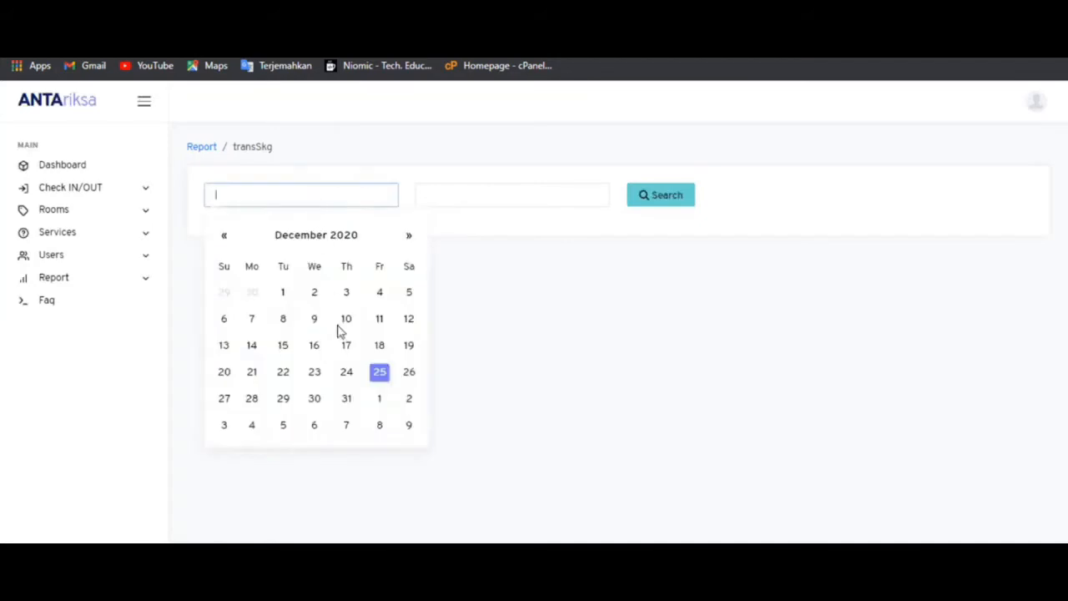
left_click(377, 372)
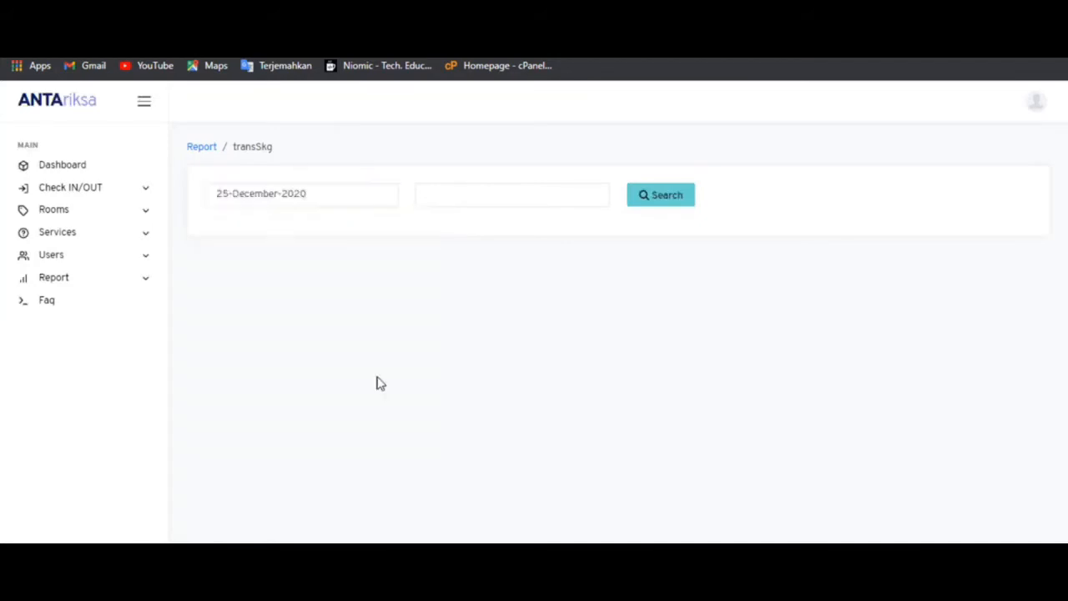
left_click(485, 195)
left_click(592, 374)
left_click(663, 195)
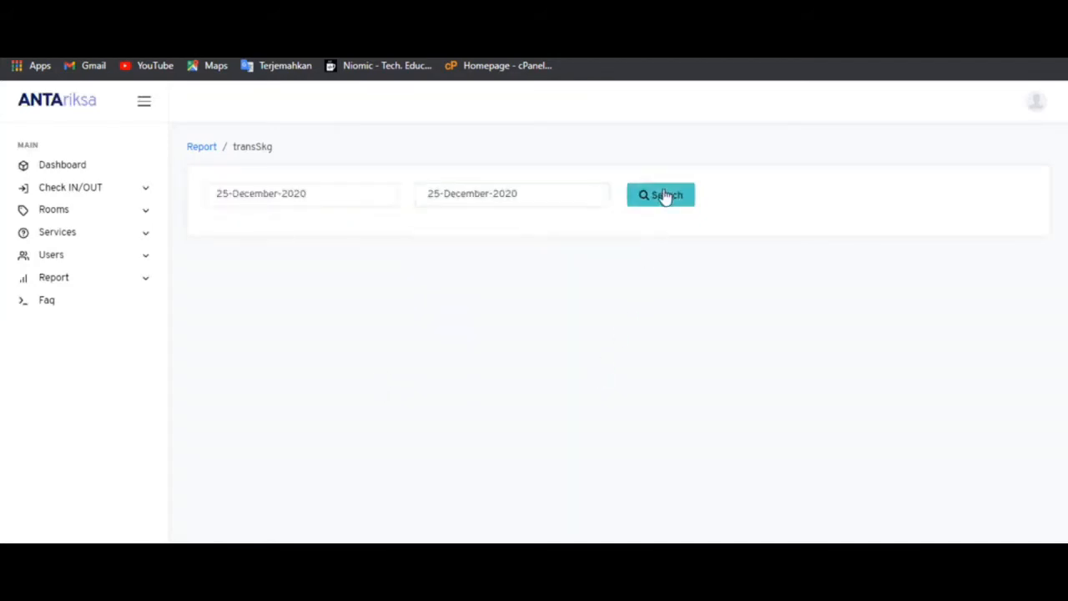
scroll(665, 195, "down", 1)
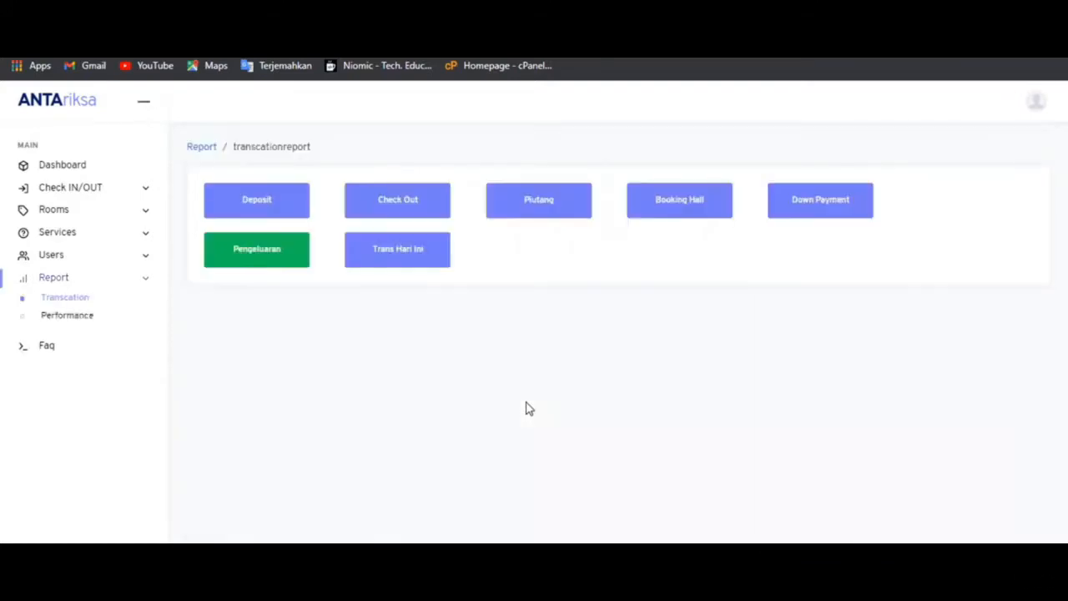
- Run the Check Out Report for 25 December 2020 and expand room 204's Rp. 219,100 invoice
left_click(403, 209)
left_click(314, 202)
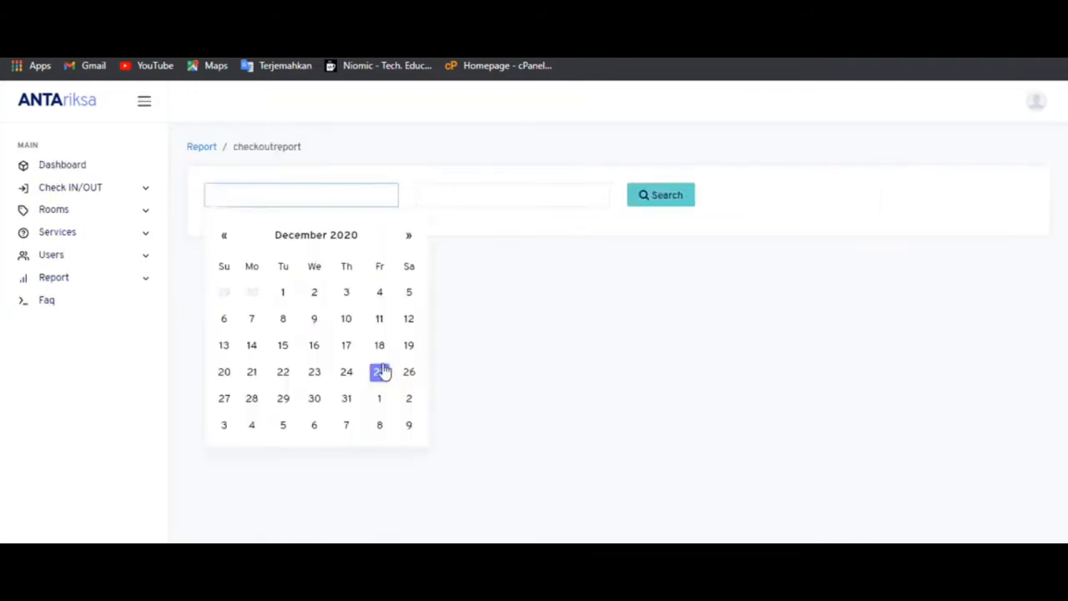
left_click(380, 372)
left_click(474, 190)
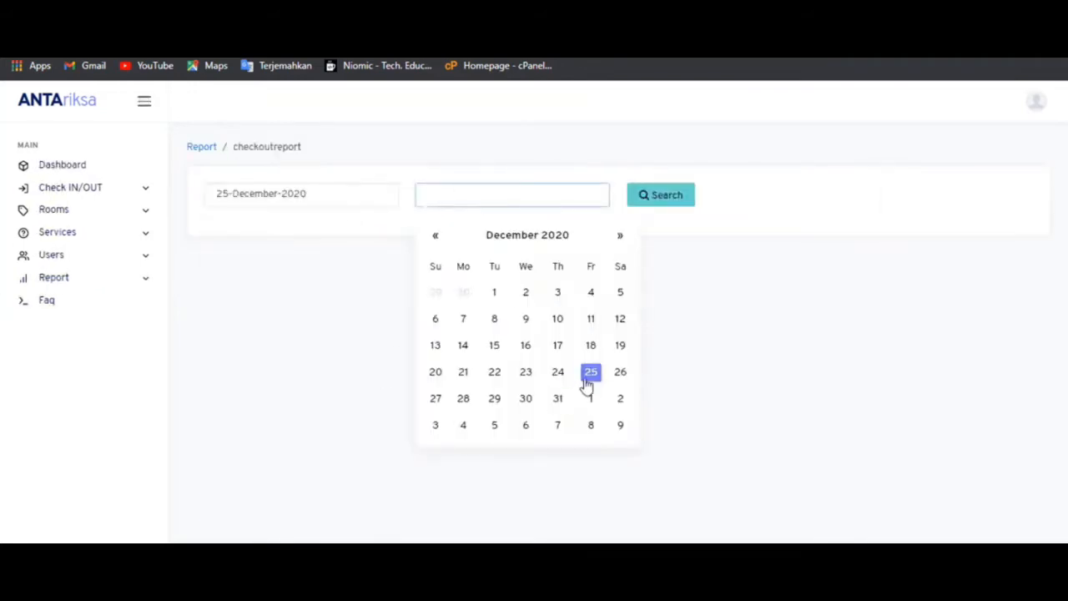
left_click(590, 373)
left_click(654, 201)
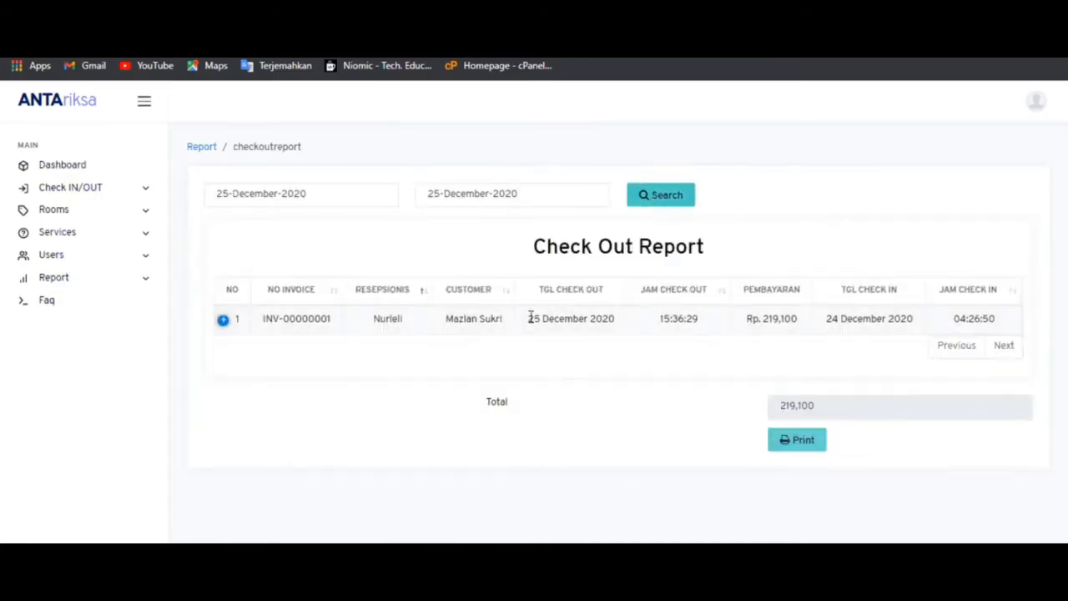
left_click(223, 321)
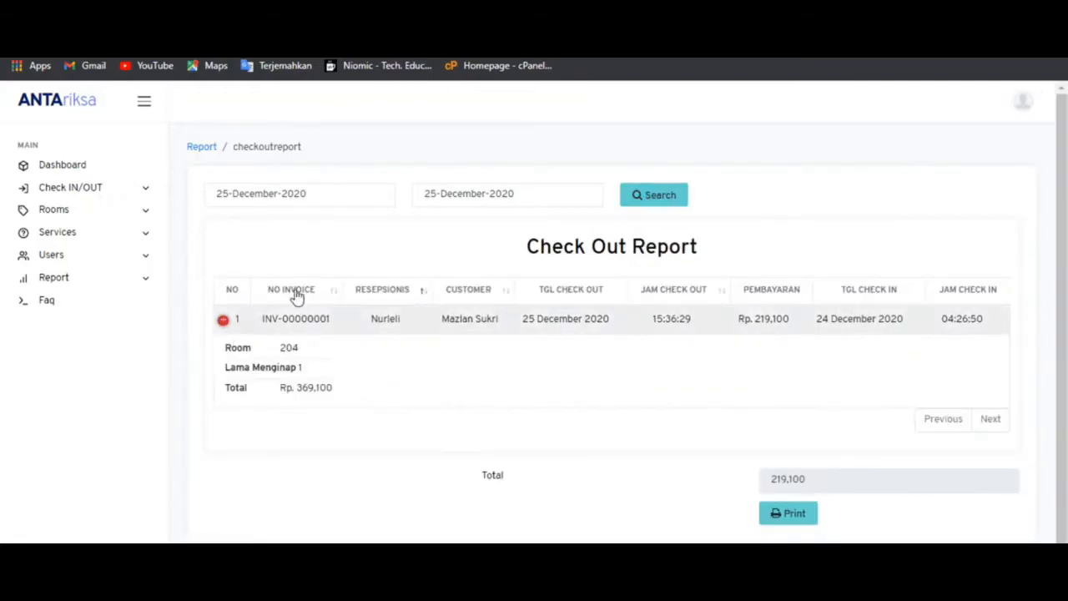
left_click(123, 191)
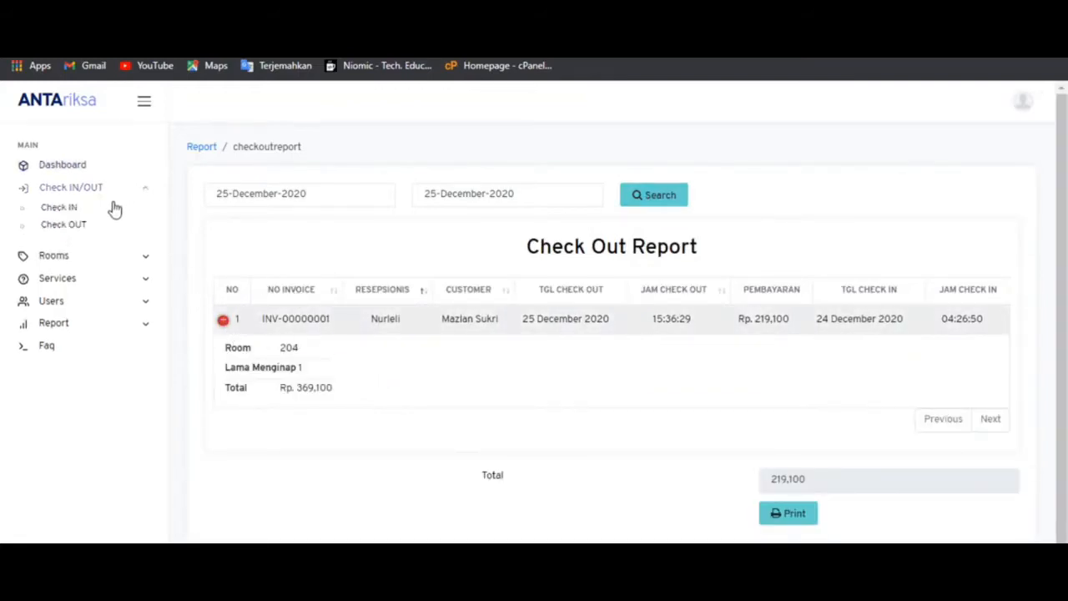
- Review room 204's Check Out List breakdown: 150,000 discount, 89,100 fine, 219,100 total
left_click(69, 227)
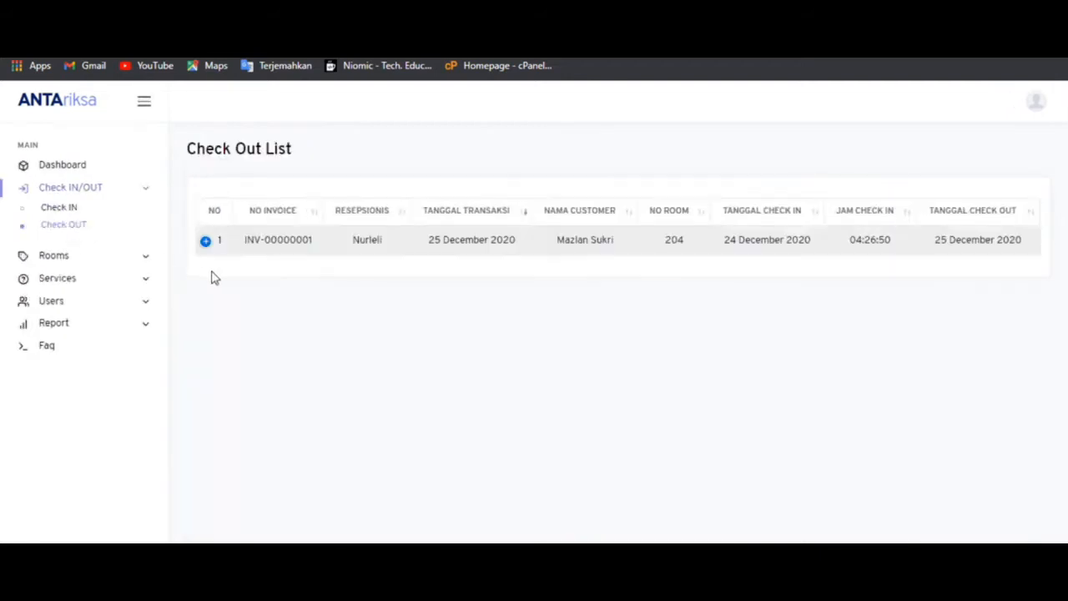
left_click(207, 243)
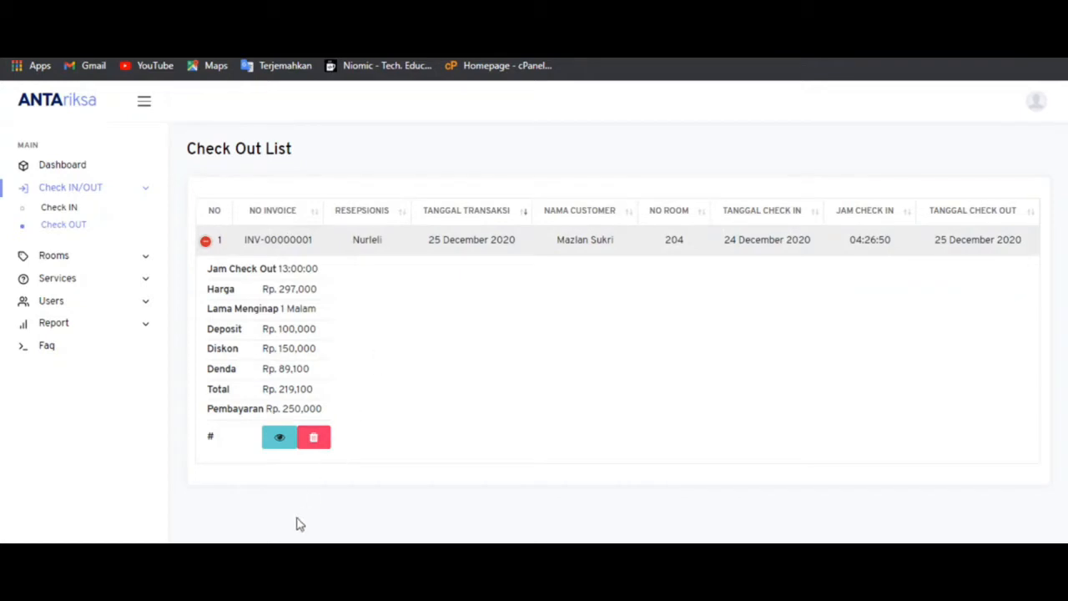
mouse_move(207, 555)
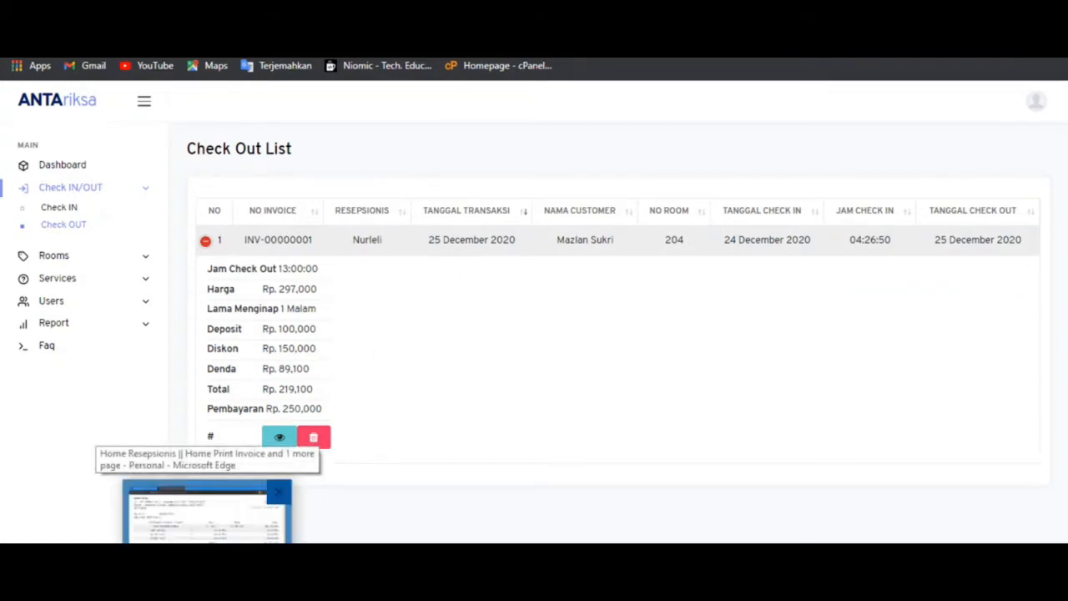
left_click(207, 512)
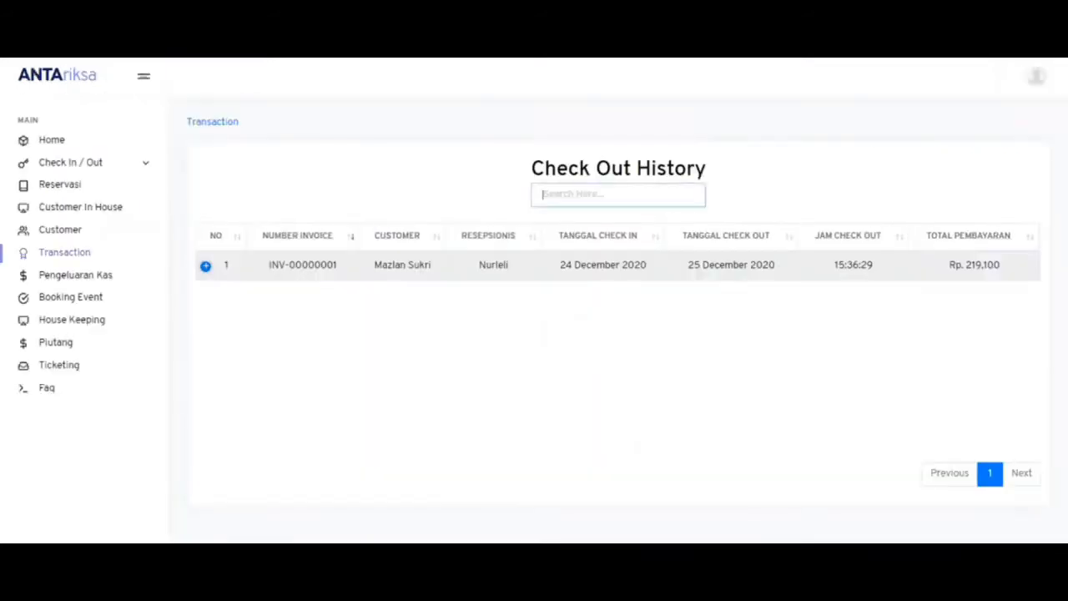
- Confirm the Piutang receivables list is empty, then go to the Reservasi page
left_click(67, 349)
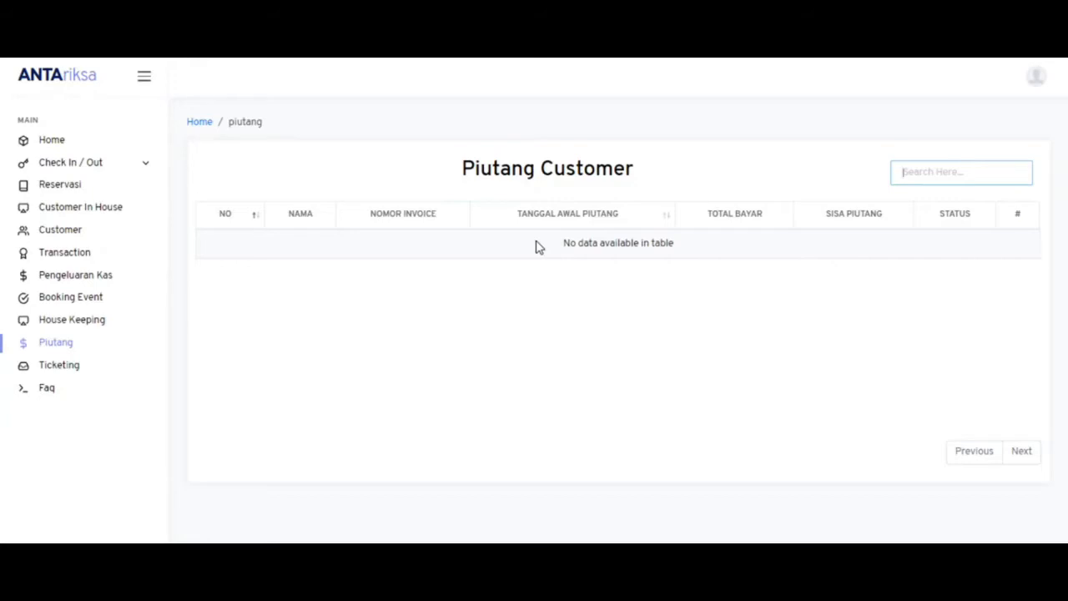
left_click(60, 184)
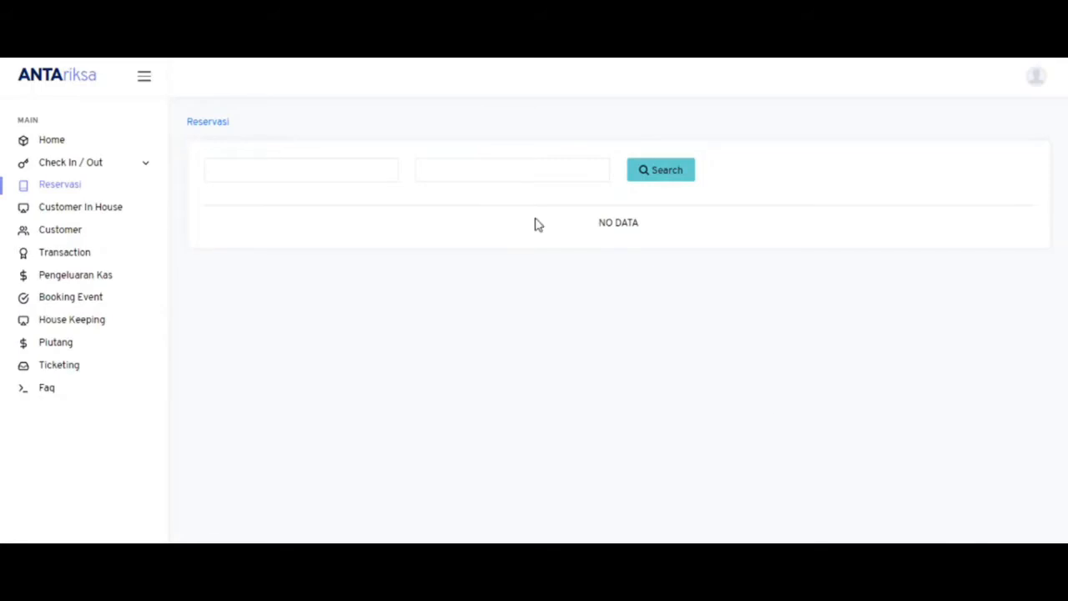
- Search Reservasi for rooms from 26 to 27 December 2020
left_click(341, 176)
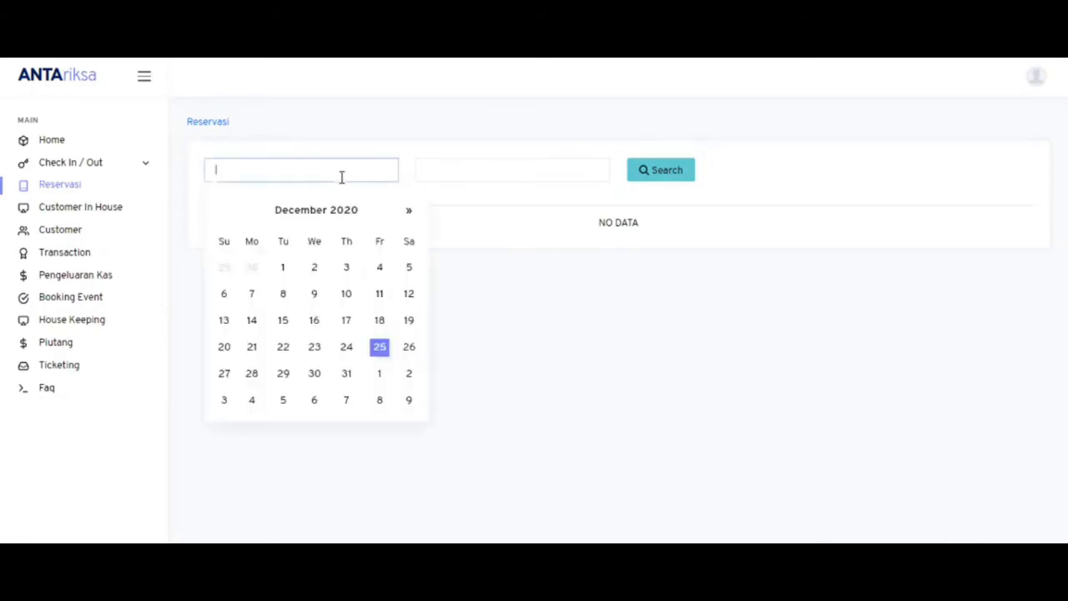
left_click(409, 348)
left_click(328, 286)
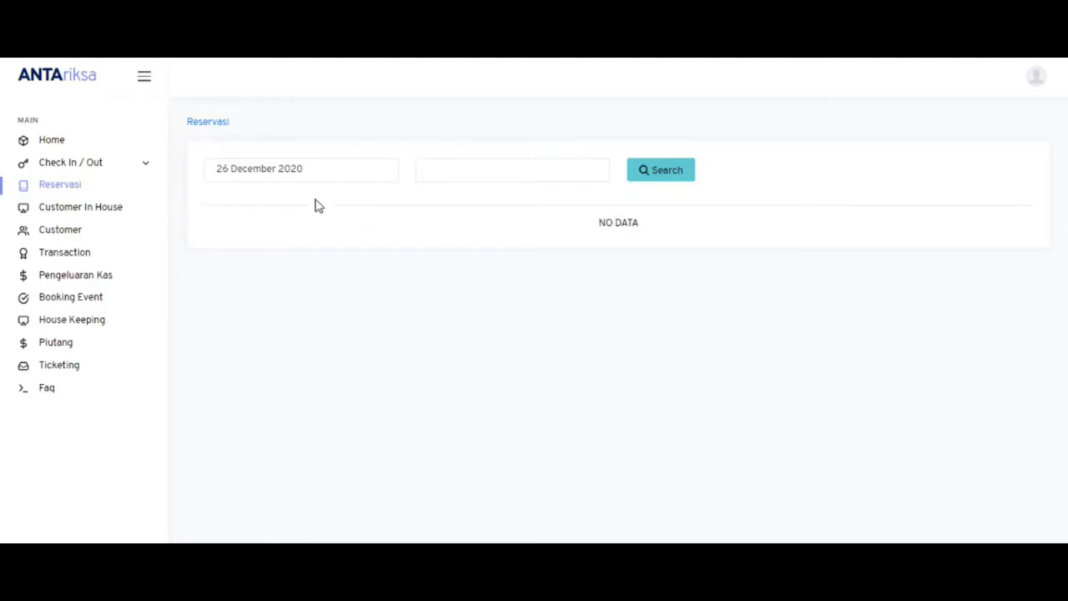
left_click(441, 169)
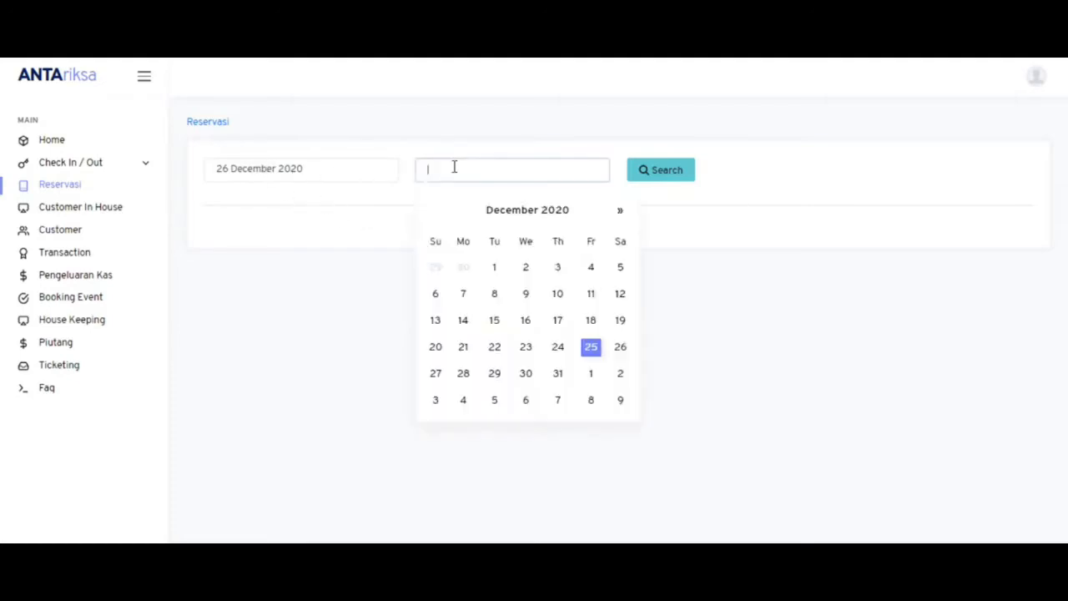
left_click(436, 375)
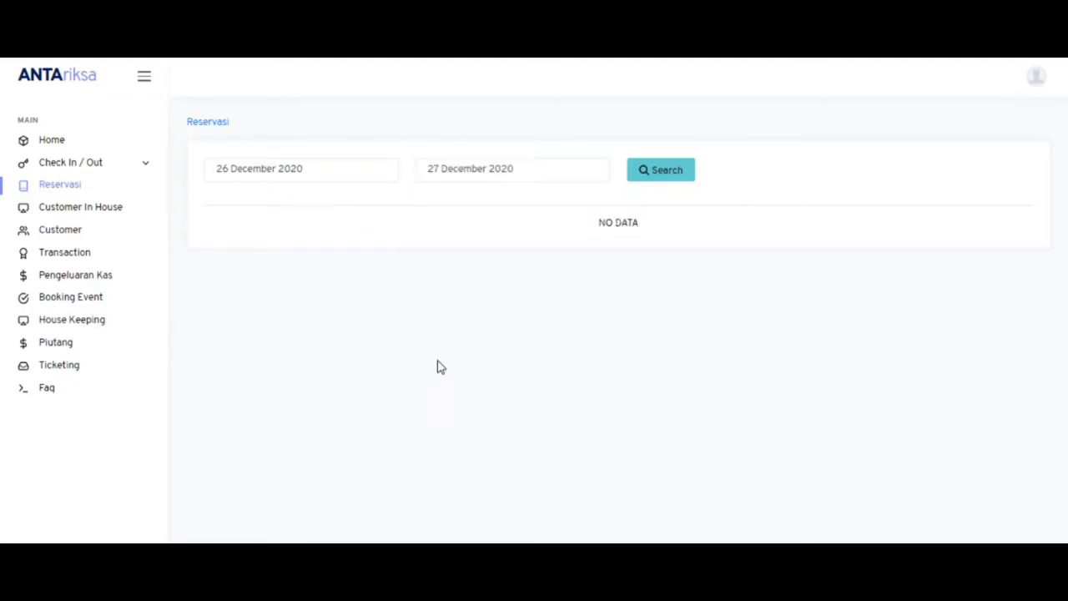
left_click(685, 175)
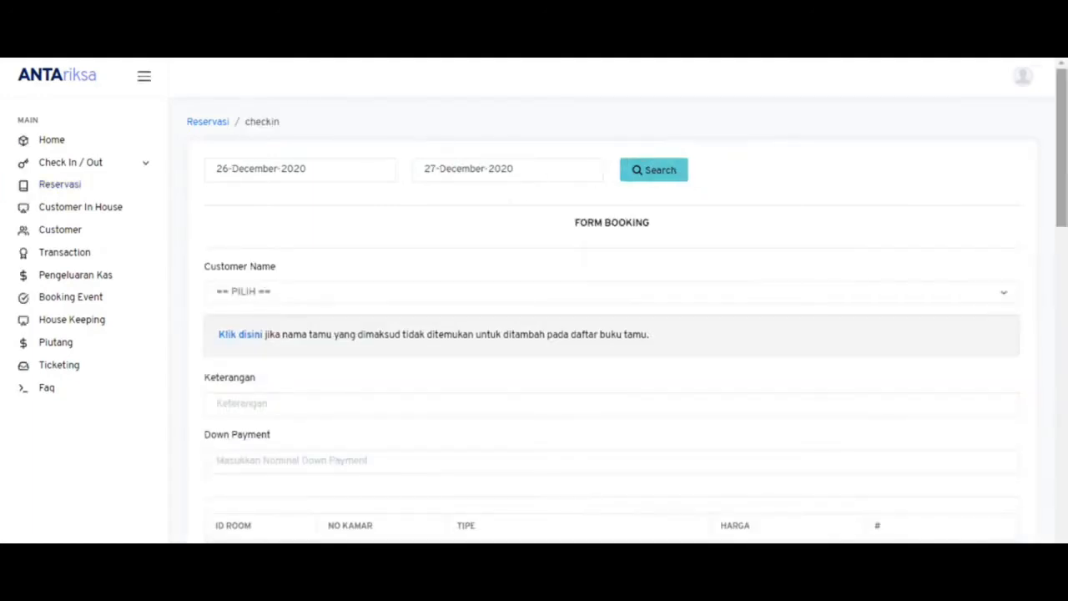
- Fill the booking form for PT SUMUT SQUAD EXPRESS with note Traveloka and 100,000 down payment
scroll(1064, 219, "down", 1)
left_click_drag(1066, 219, 1059, 171)
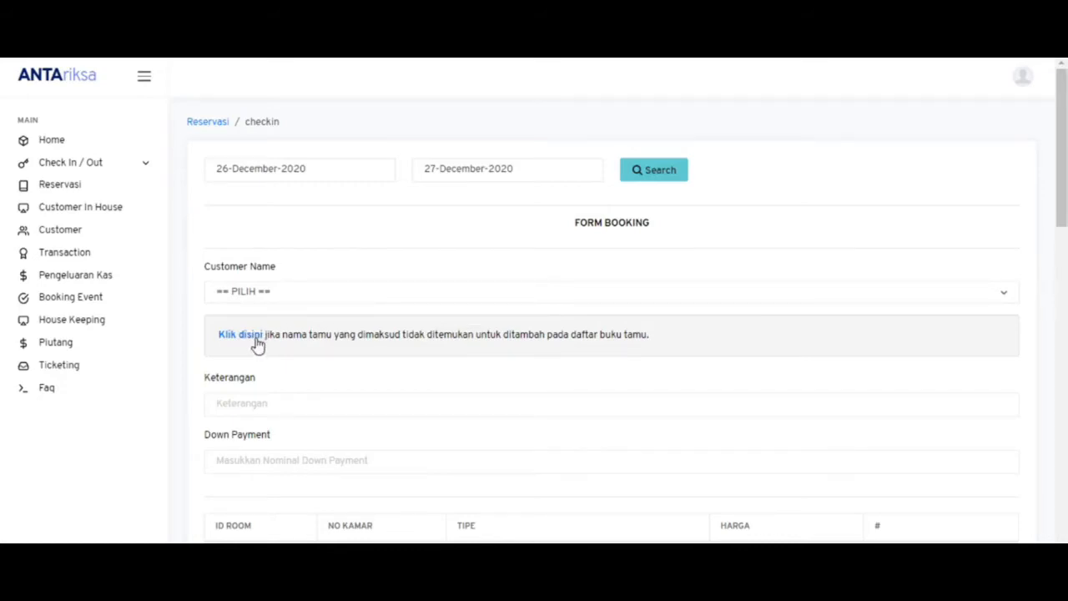
left_click(264, 301)
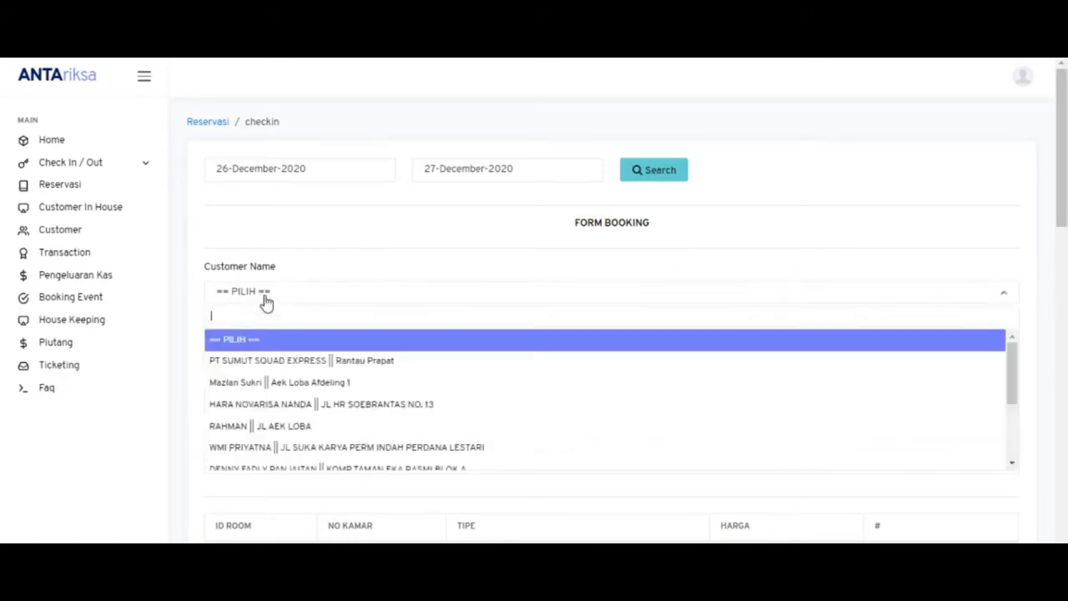
left_click(264, 365)
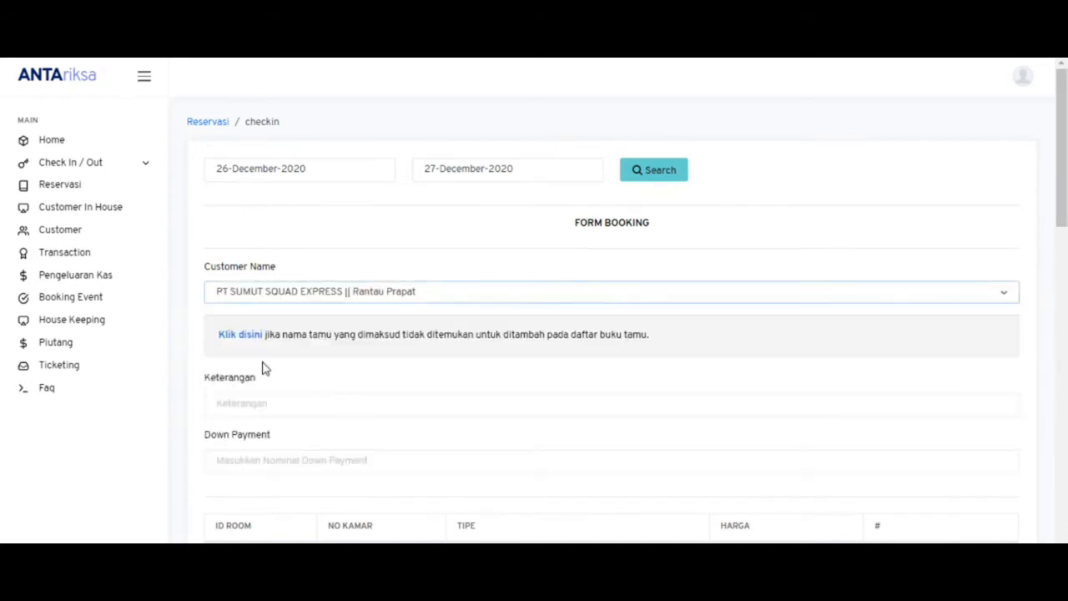
left_click(252, 403)
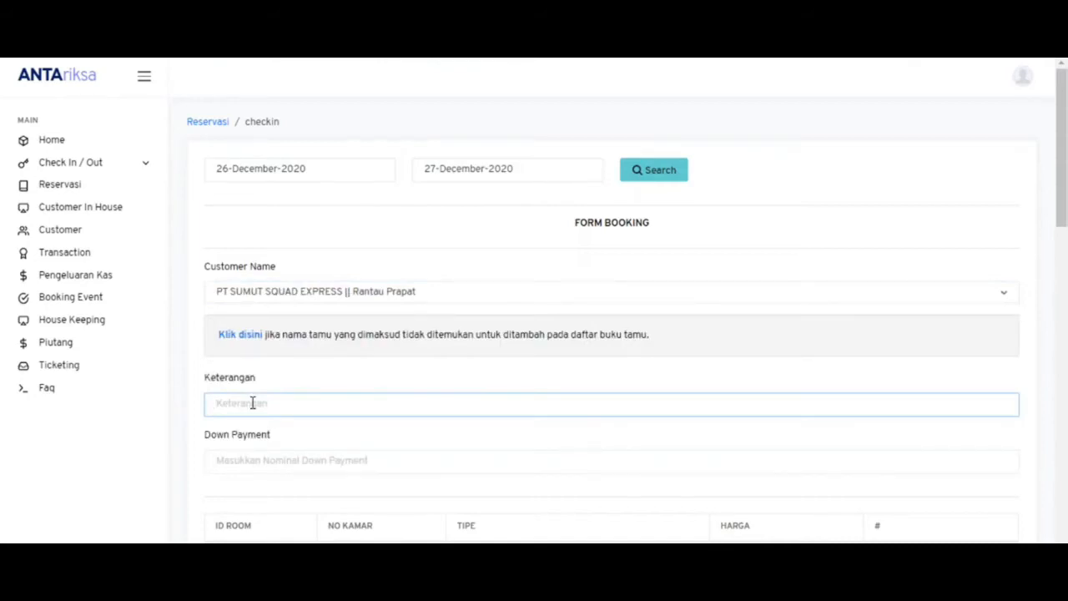
type("Ti")
left_click(261, 462)
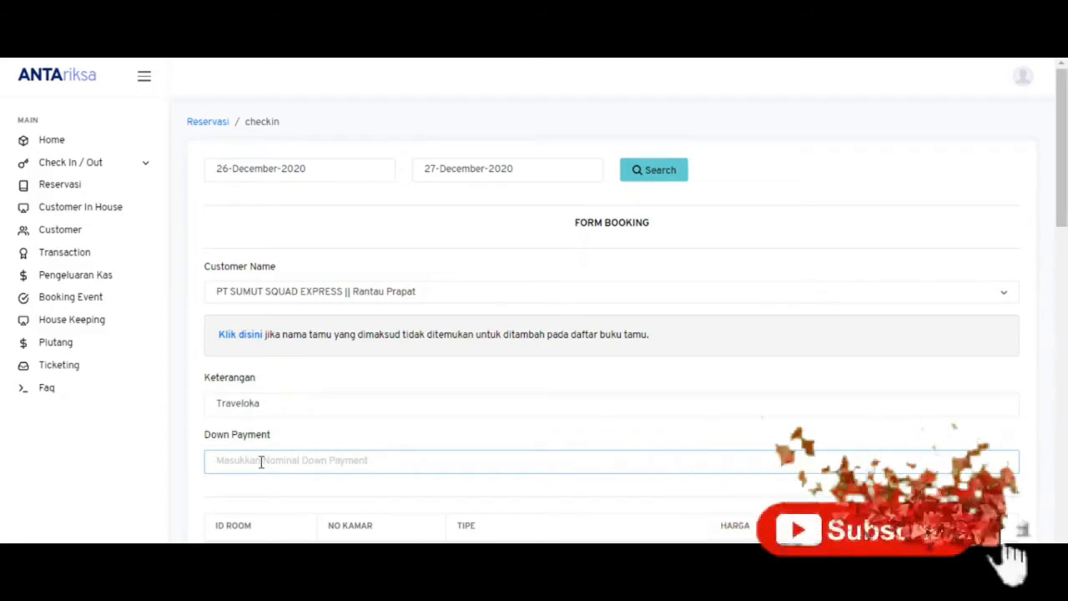
type("10.000")
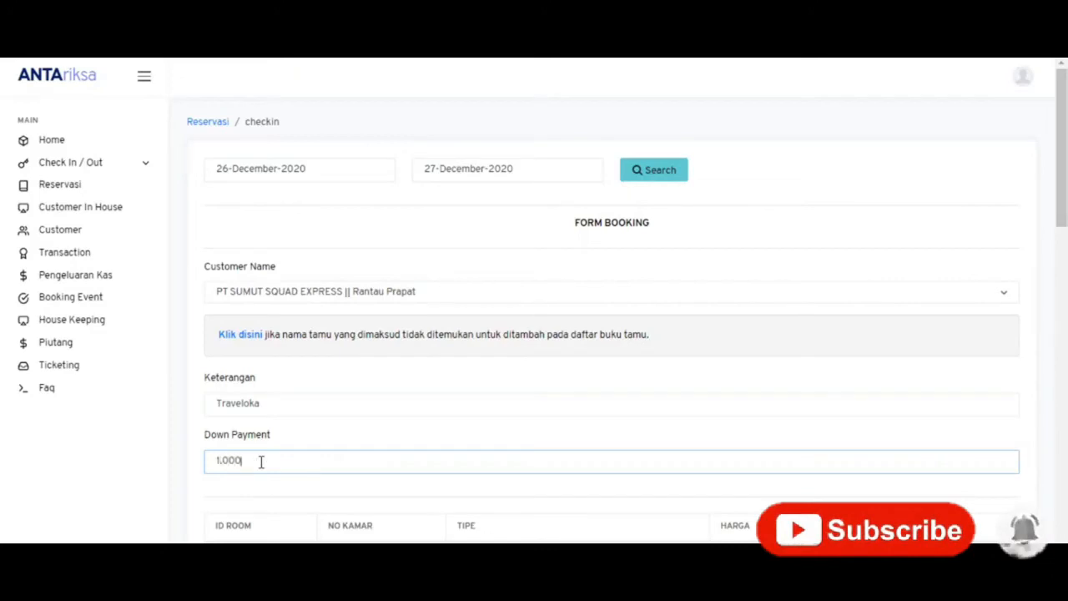
type("00,")
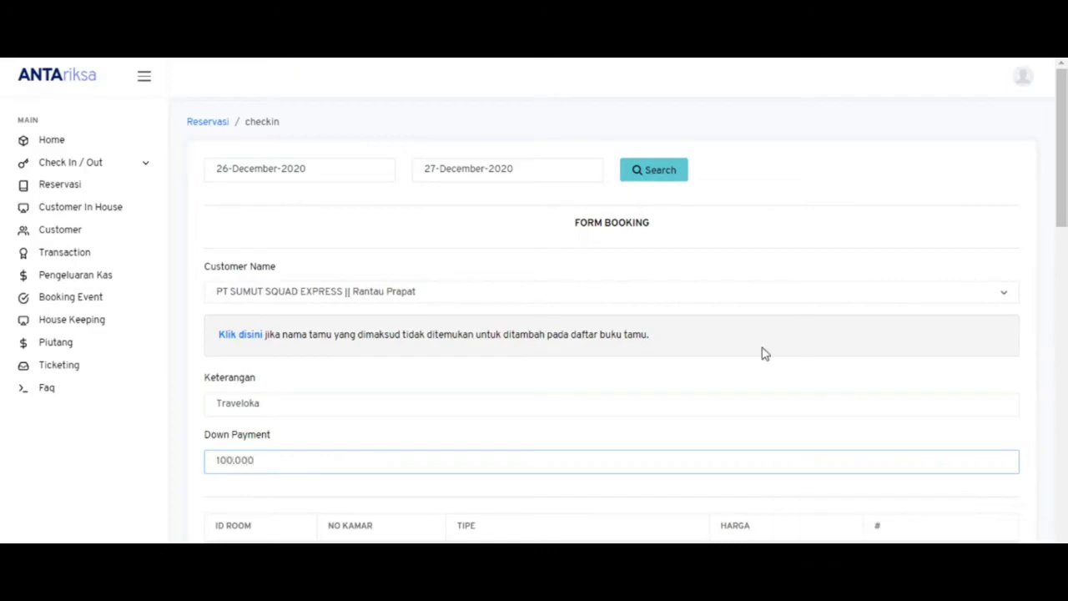
- Book room 203 (Standard Plus Single) for 26–27 December 2020
scroll(1061, 150, "down", 2)
scroll(1062, 208, "down", 2)
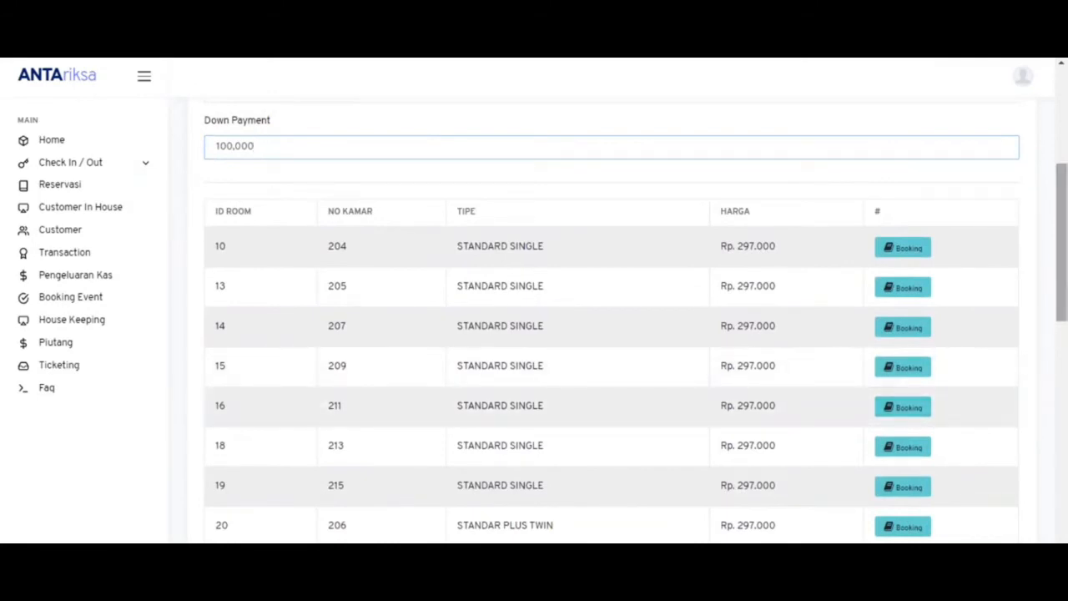
scroll(1062, 368, "down", 3)
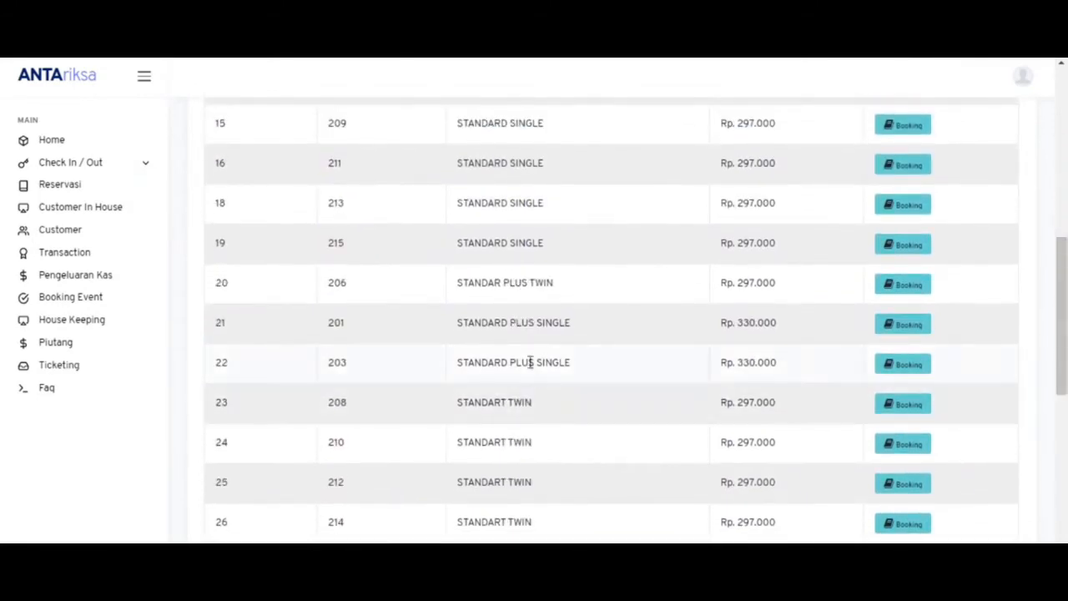
left_click(914, 375)
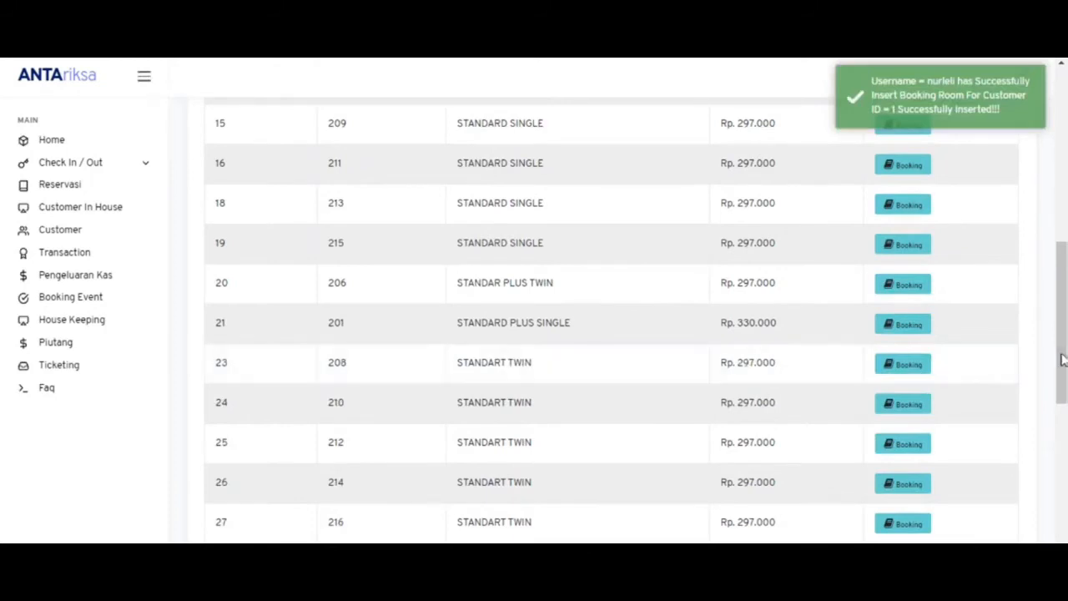
left_click_drag(1063, 325, 1063, 150)
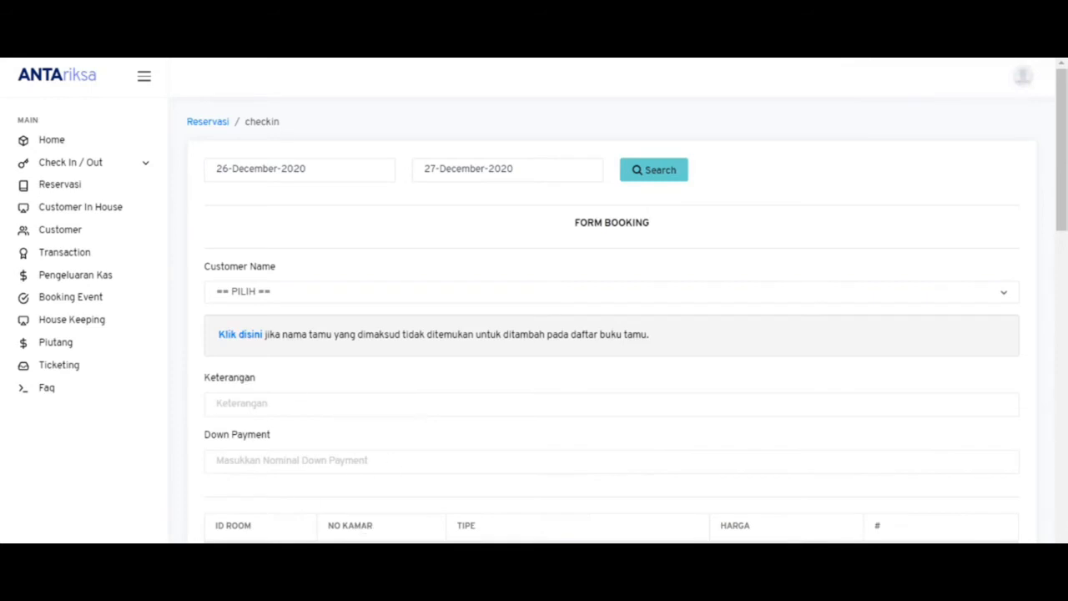
- In the admin window, run the Down Payment Report for 25 December 2020, showing room 203's 100,000
mouse_move(459, 584)
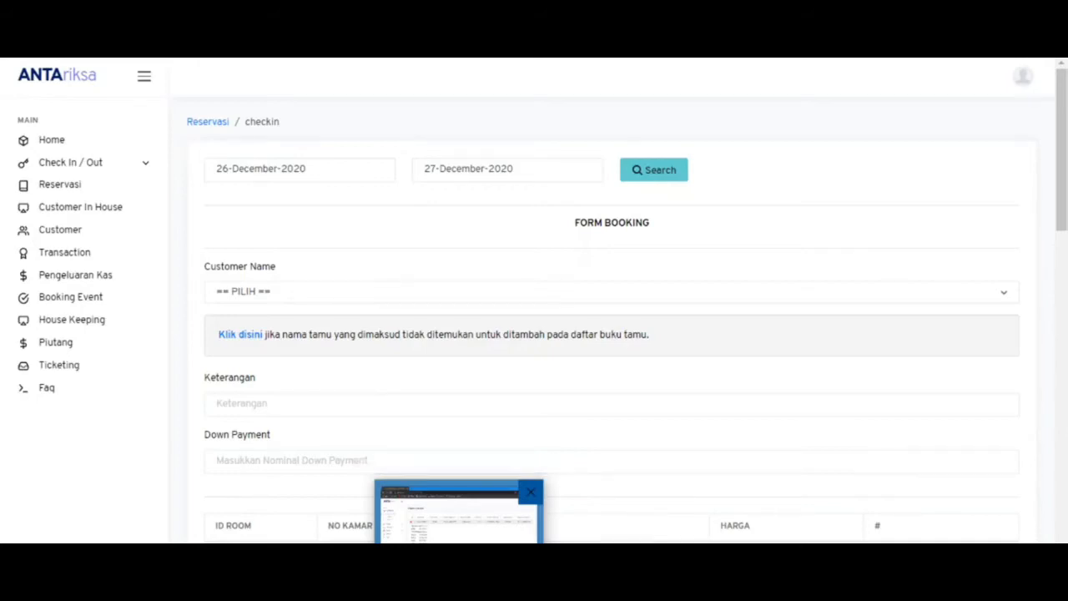
left_click(459, 568)
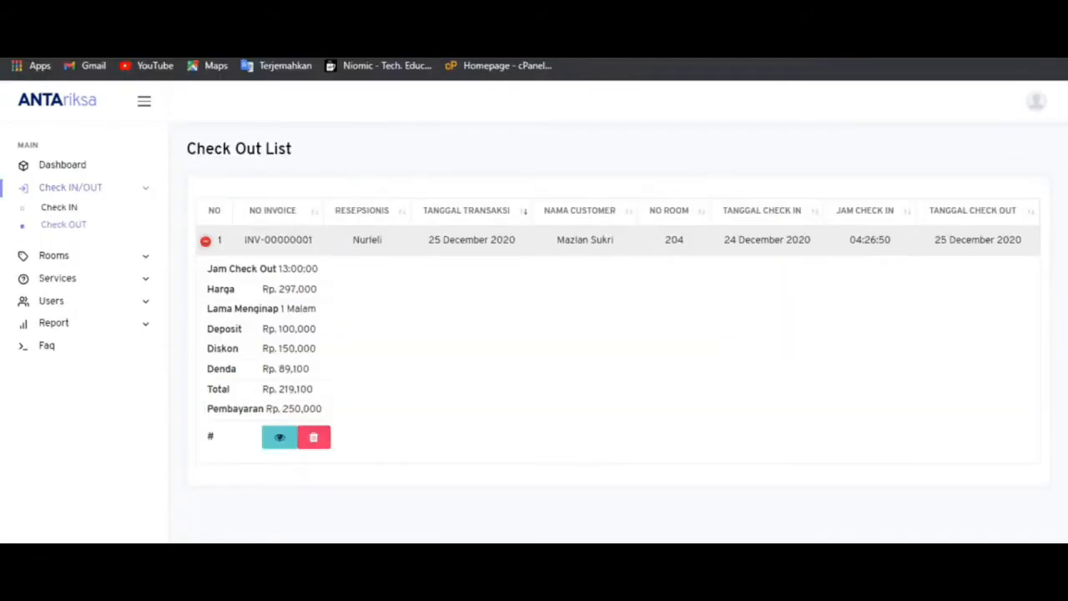
left_click(74, 328)
left_click(78, 346)
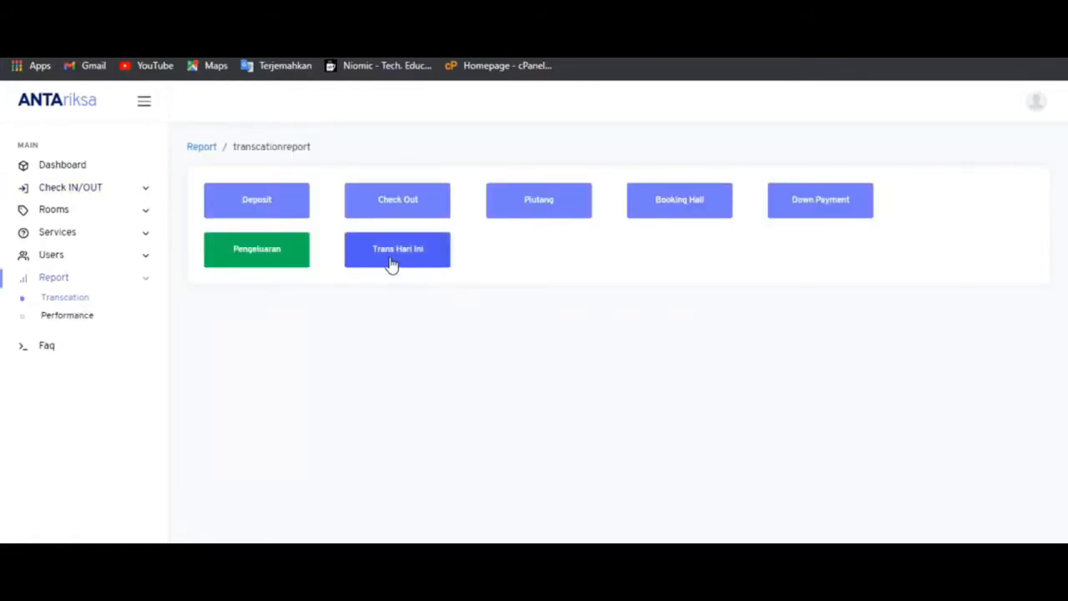
left_click(839, 210)
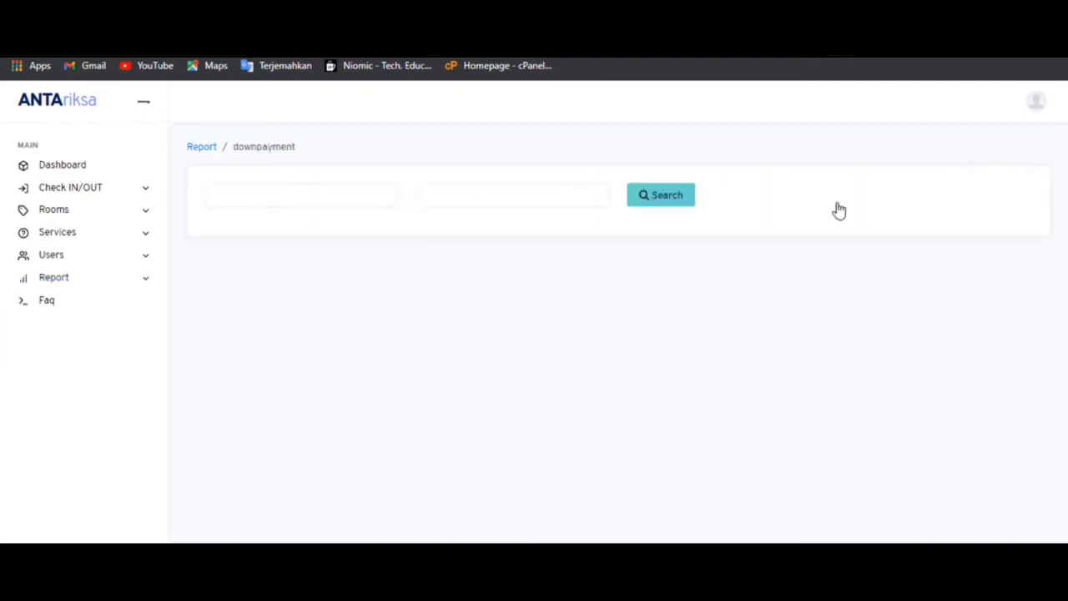
left_click(312, 193)
left_click(380, 371)
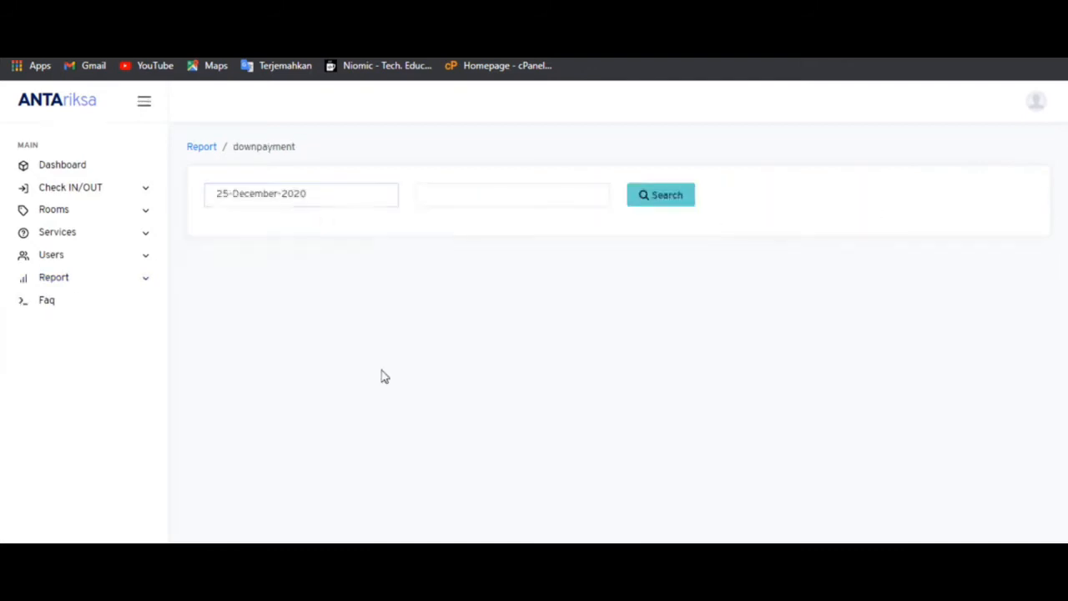
left_click(490, 207)
left_click(591, 372)
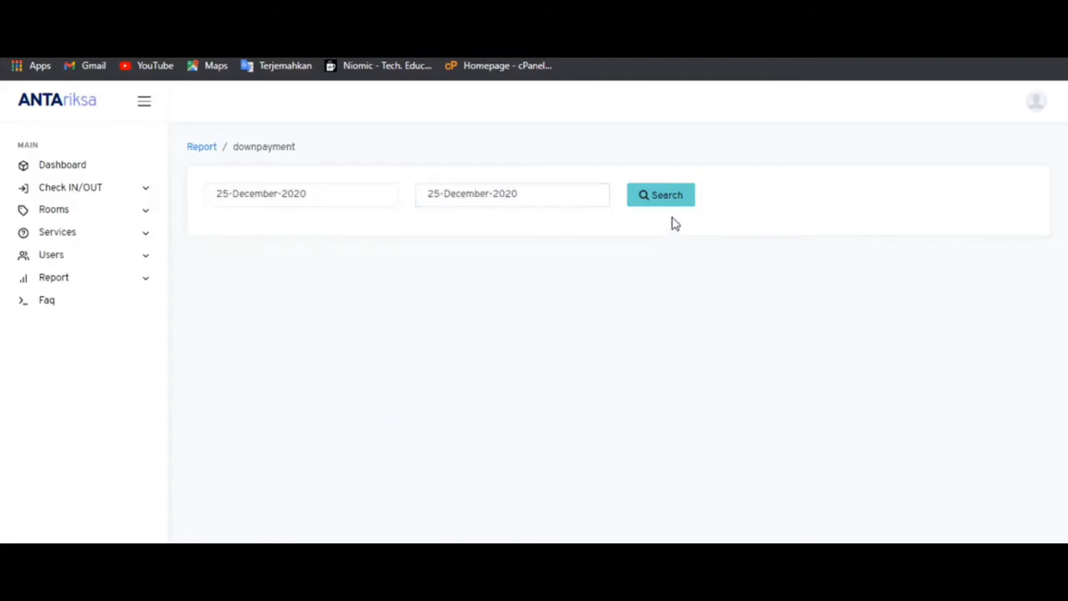
left_click(676, 201)
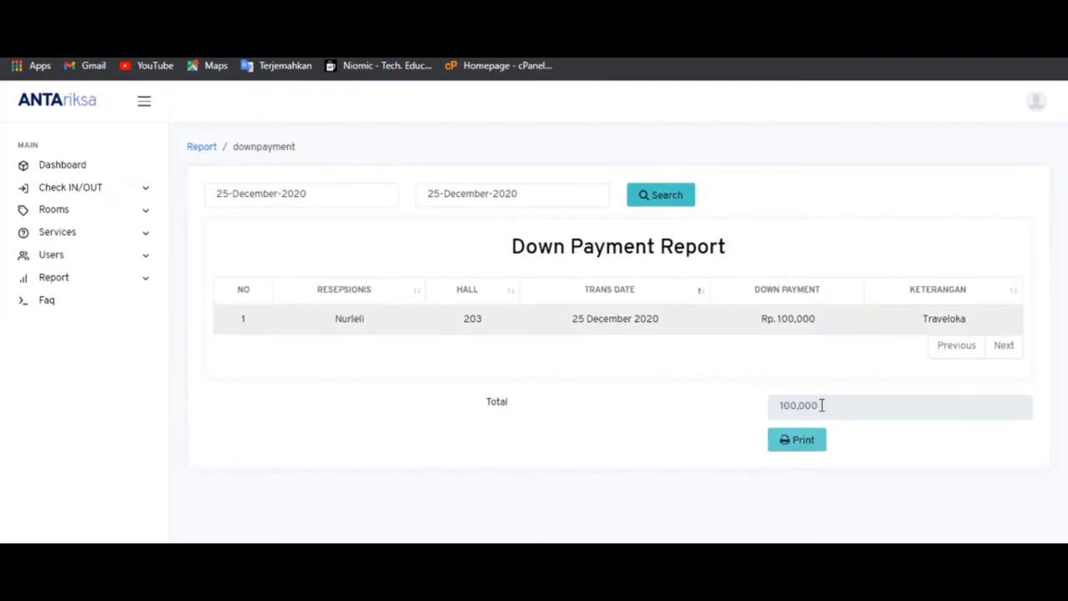
key("alt+Left")
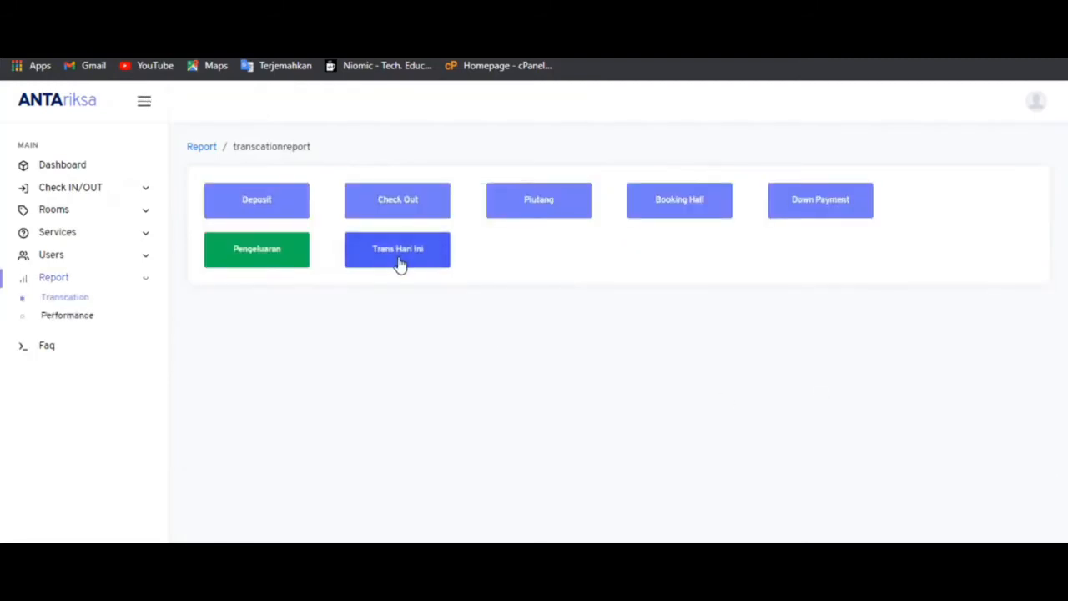
- Run the 25 December 2020 Trans Today Report: Down Payment 100,000, Check Out 219,100, total 319,100
left_click(399, 263)
left_click(362, 191)
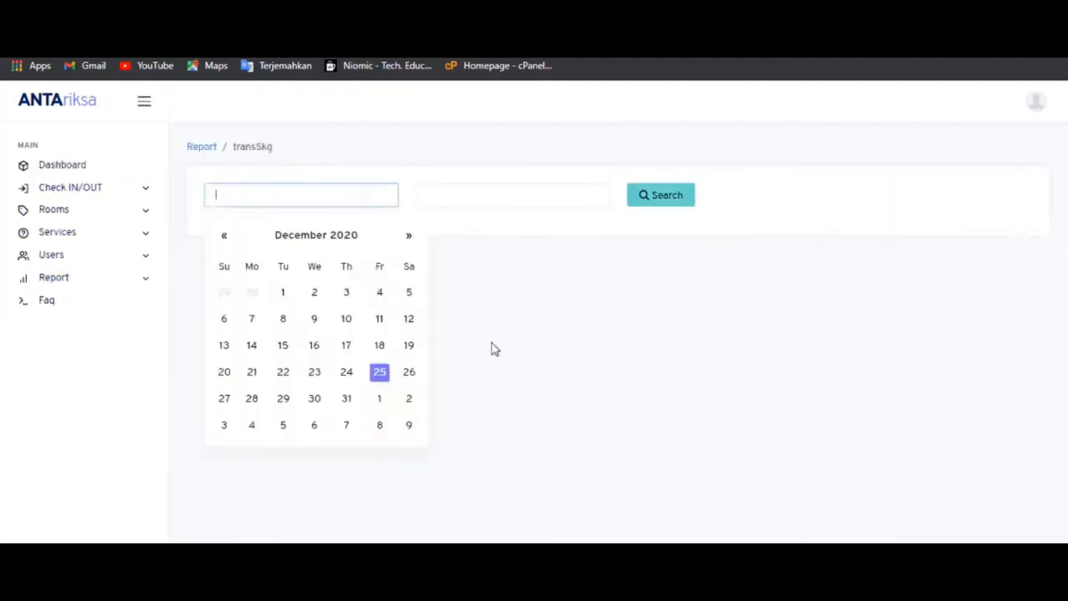
left_click(382, 374)
left_click(460, 194)
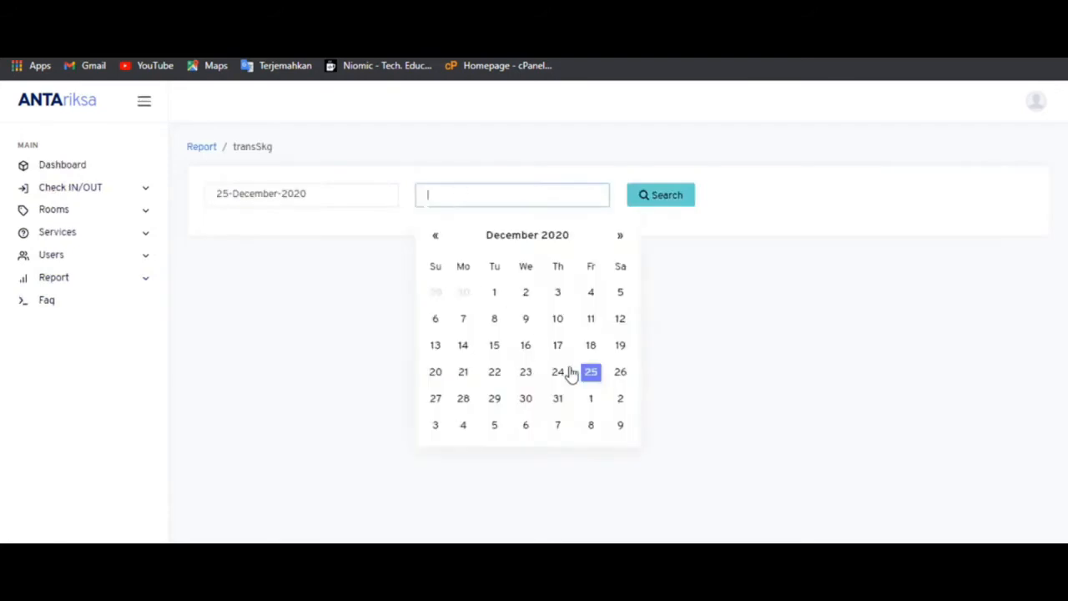
left_click(591, 372)
left_click(657, 197)
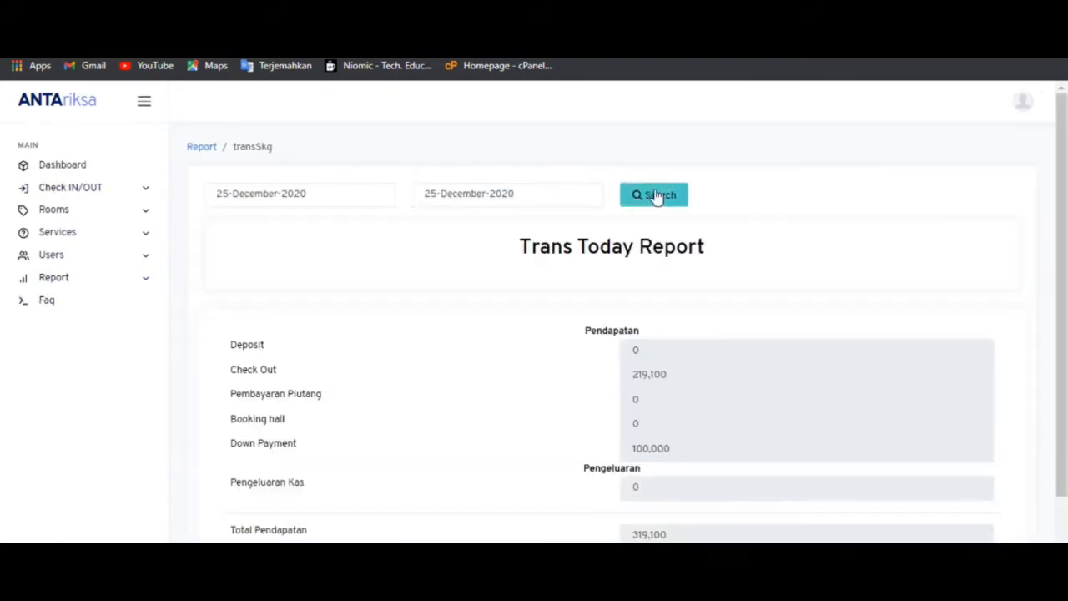
scroll(746, 415, "down", 2)
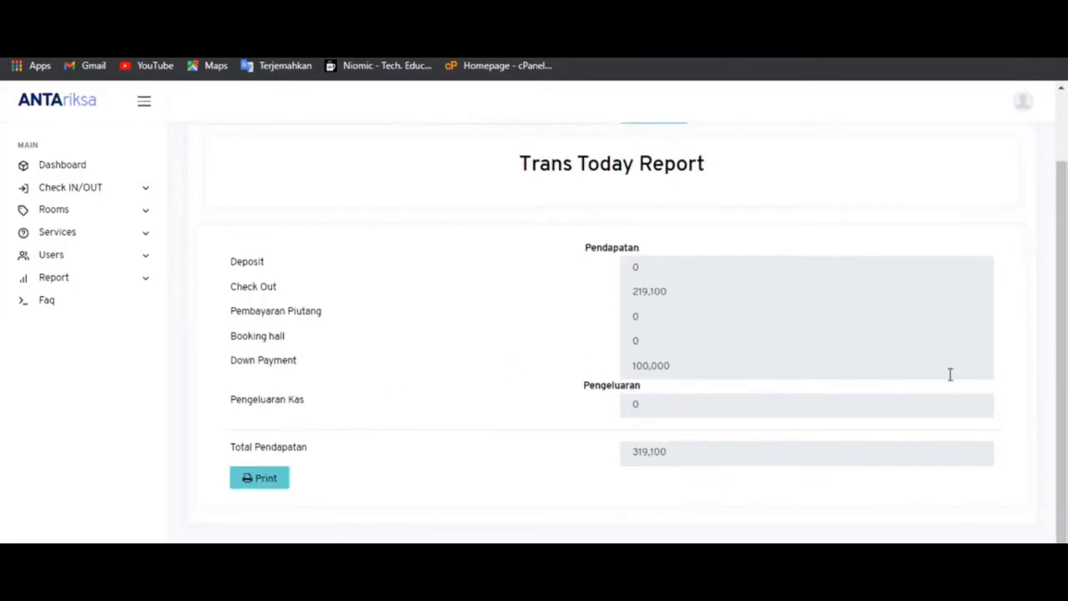
scroll(949, 374, "up", 2)
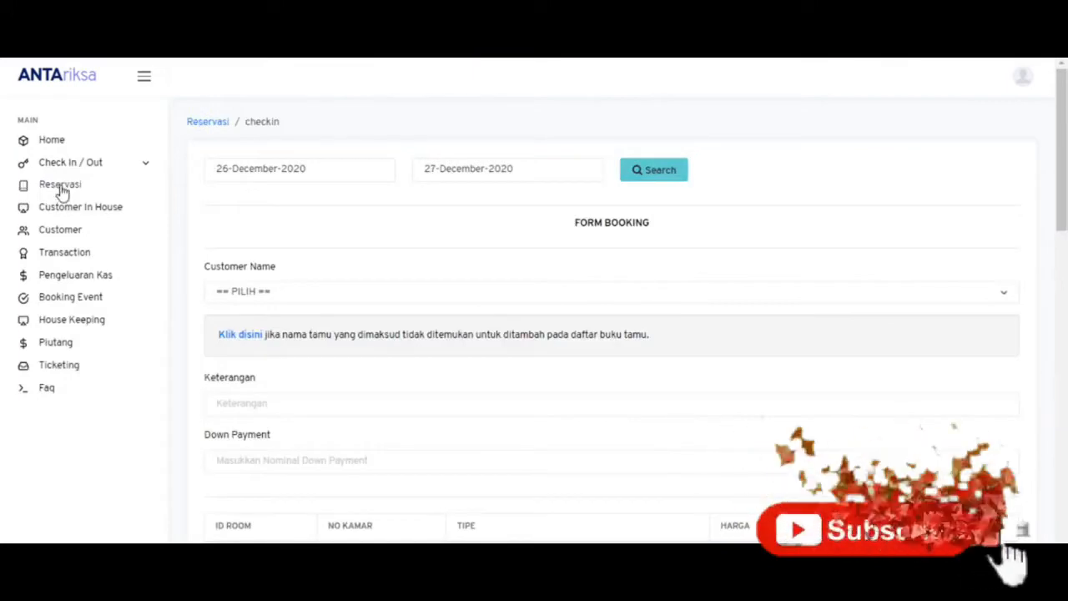
- From the receptionist dashboard, open the Booking List showing room 203 BOOKED for 26–27 December
left_click(51, 141)
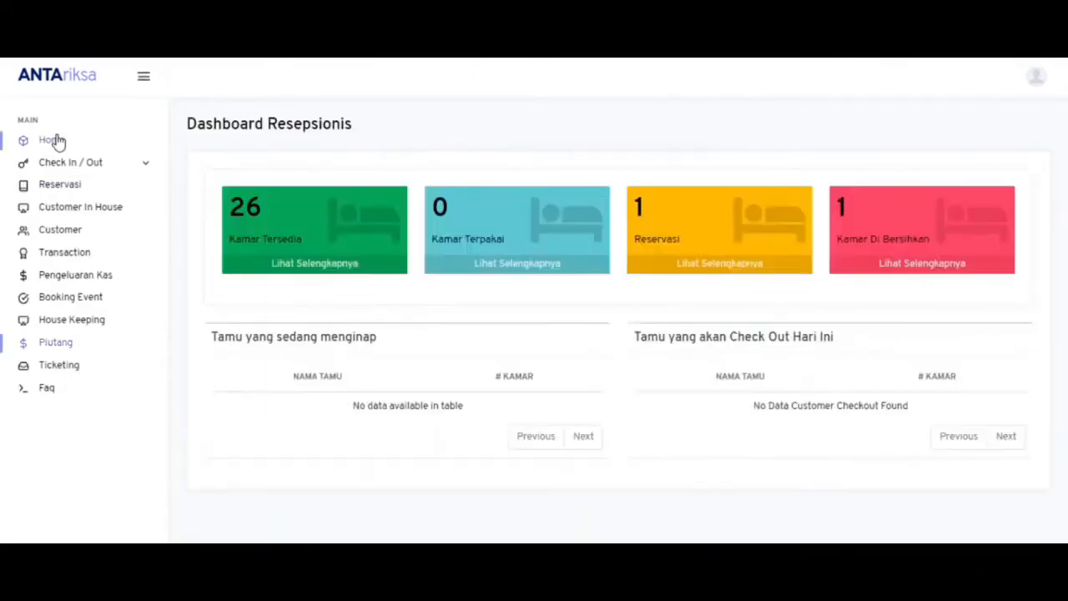
left_click(711, 266)
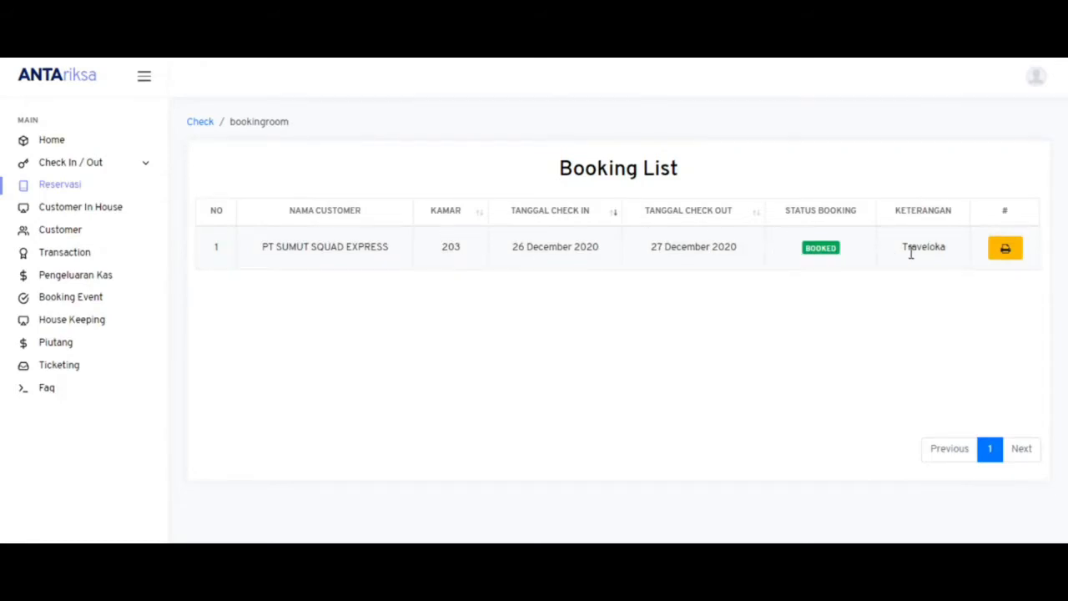
left_click(1006, 251)
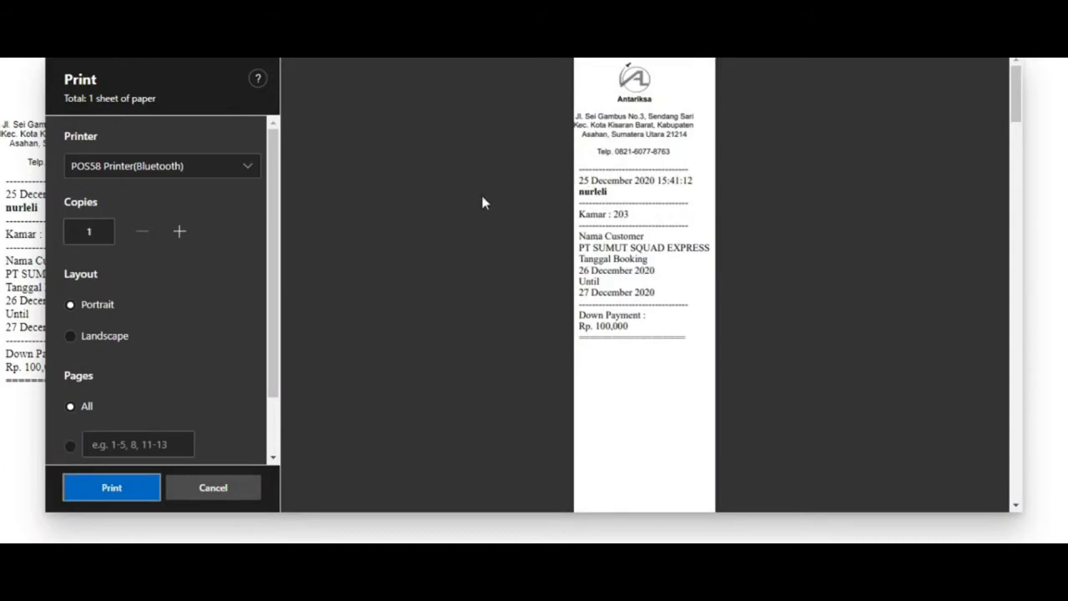
left_click(214, 488)
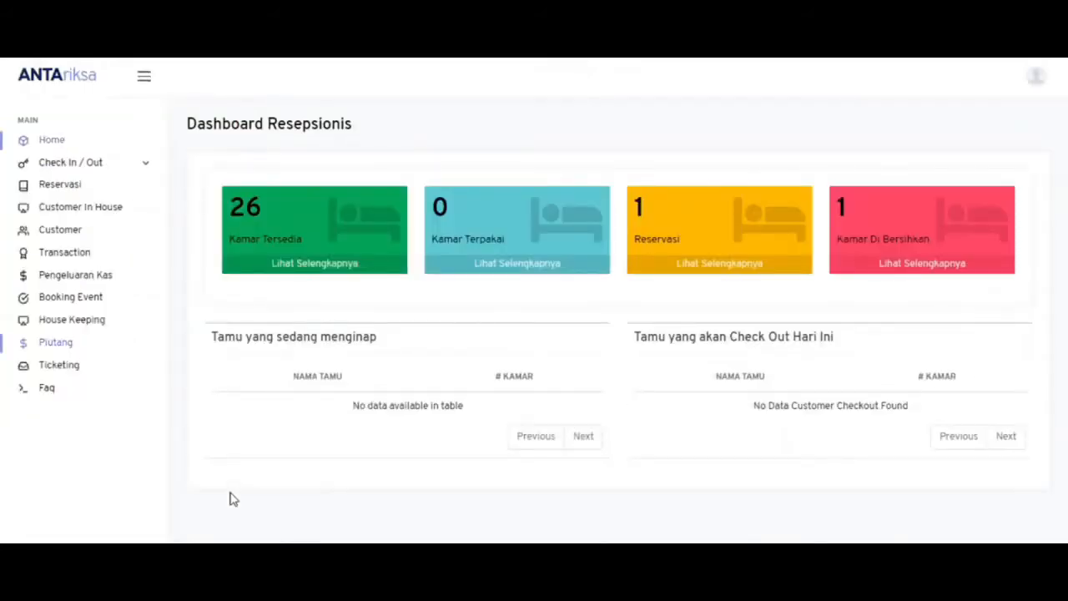
left_click(680, 270)
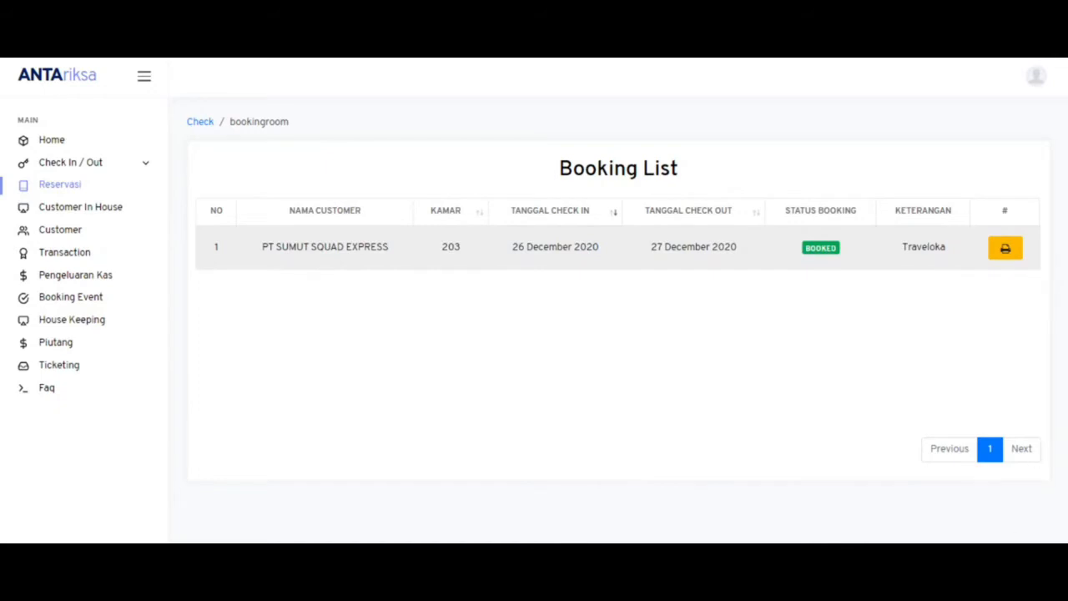
left_click(1034, 86)
left_click(945, 243)
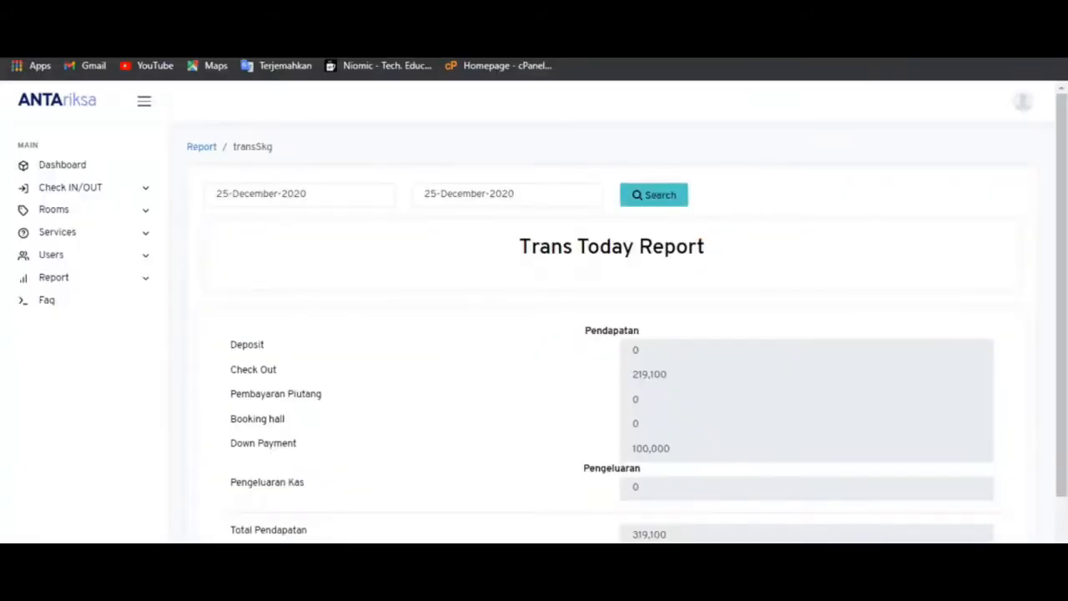
- Log out of the admin account from the avatar menu at top right
left_click(1024, 104)
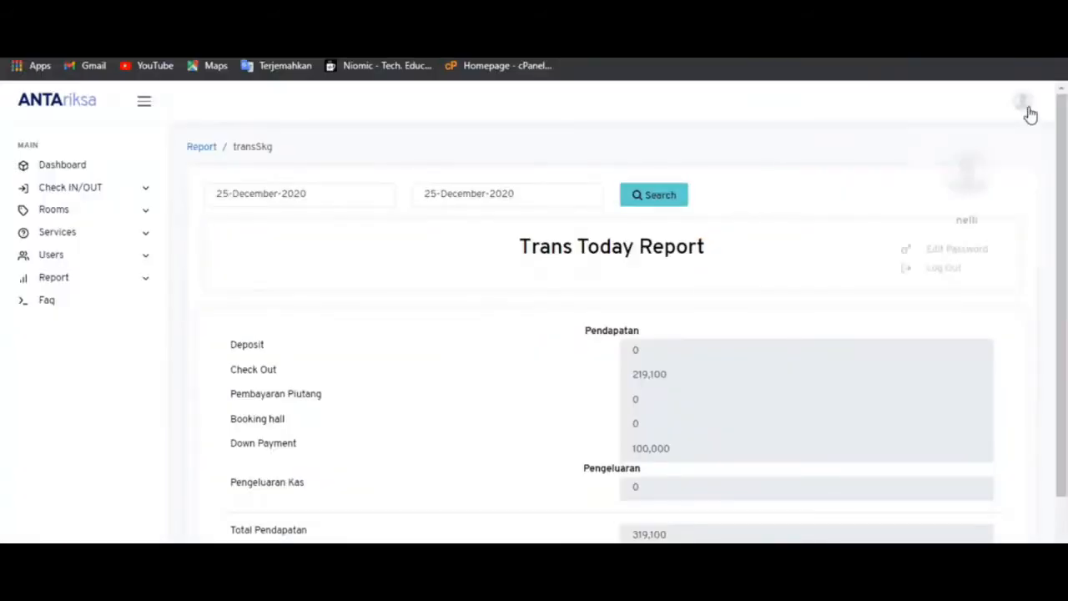
left_click(942, 265)
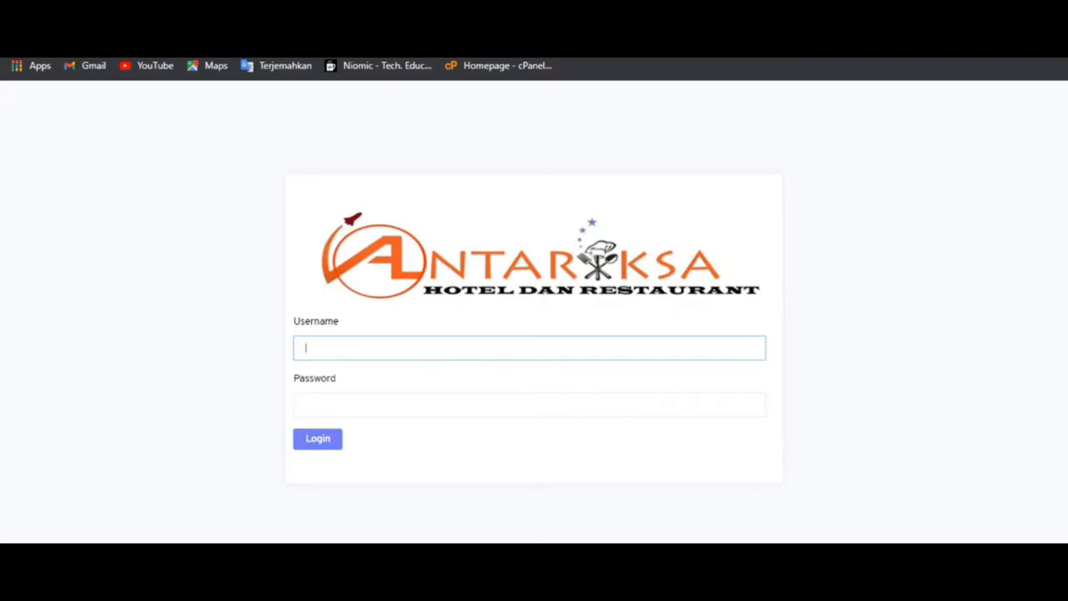
right_click(1002, 587)
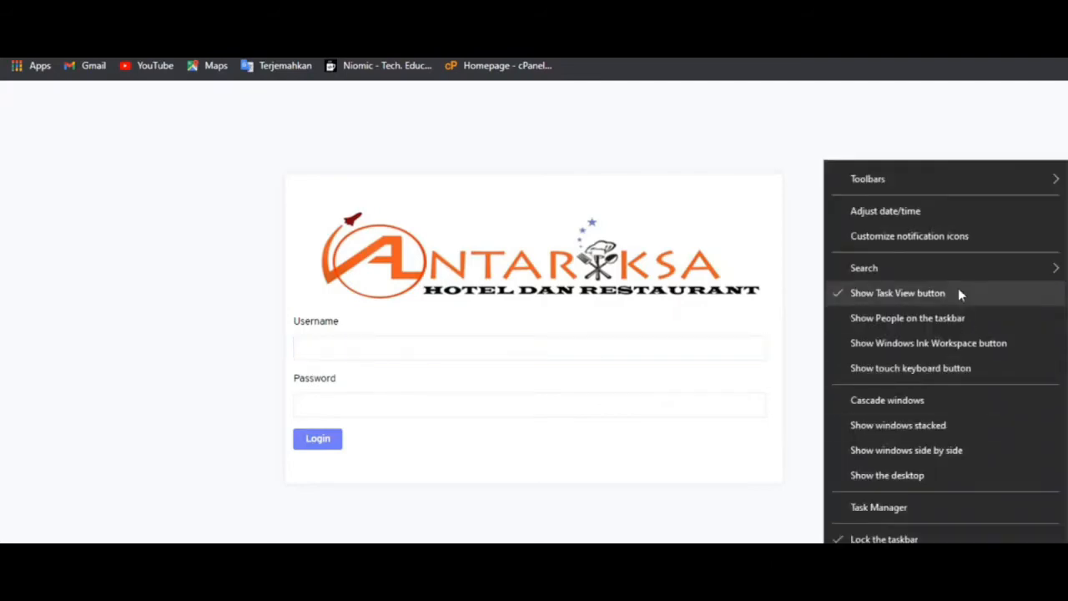
- Manually set the Windows system date to 26 December 2020 with the hour at 10
left_click(930, 218)
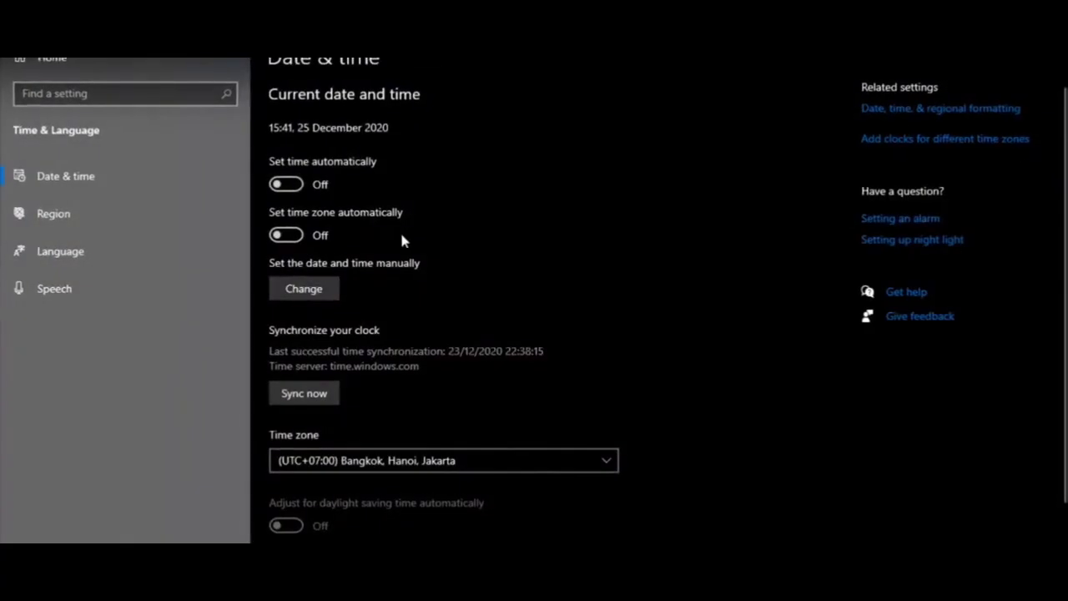
left_click(313, 289)
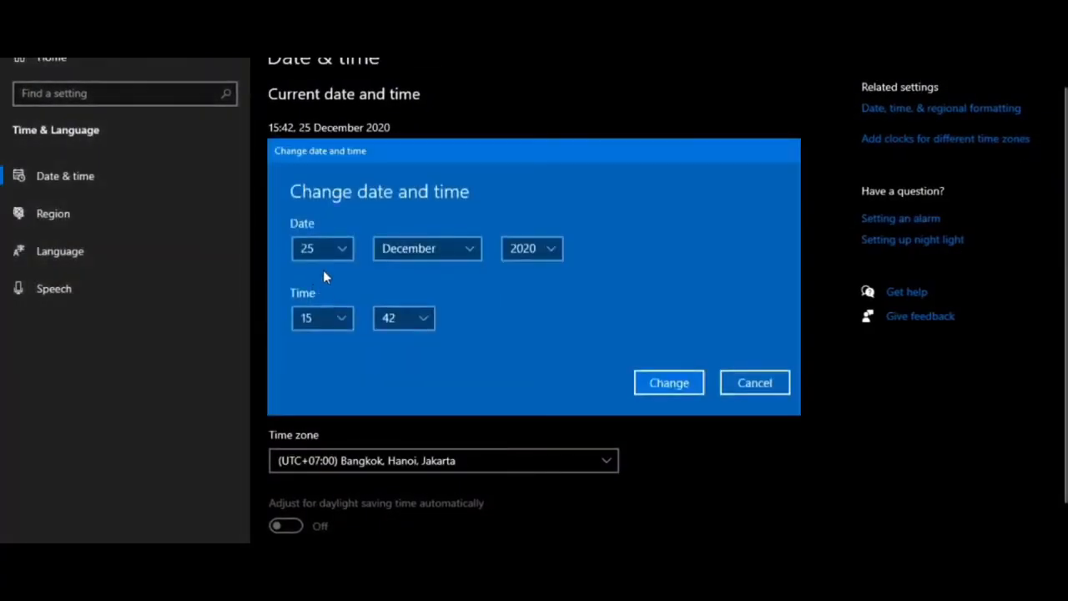
left_click(324, 255)
left_click(322, 268)
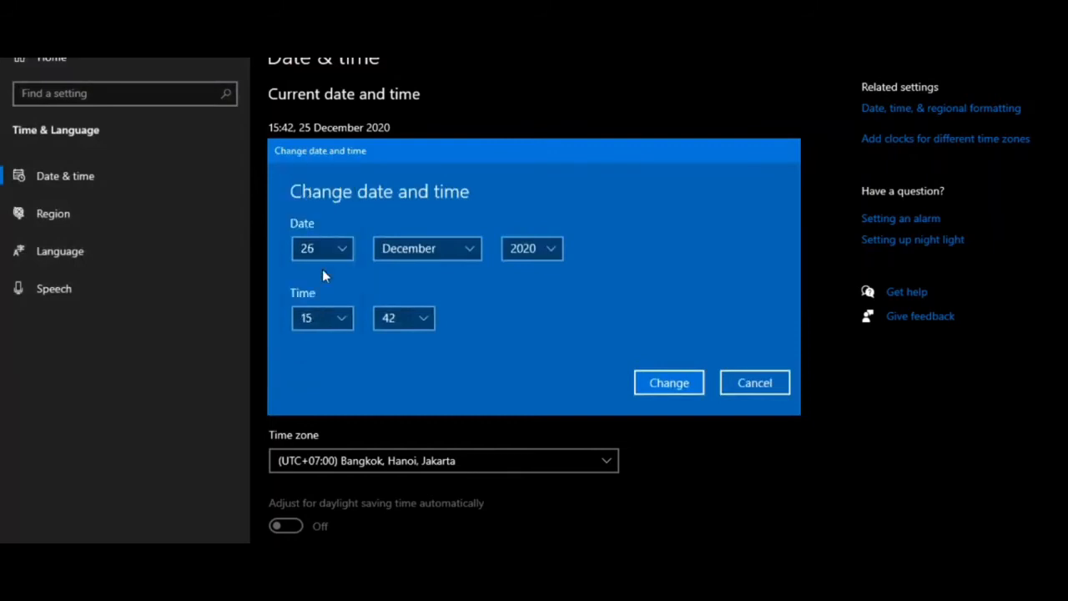
left_click(316, 317)
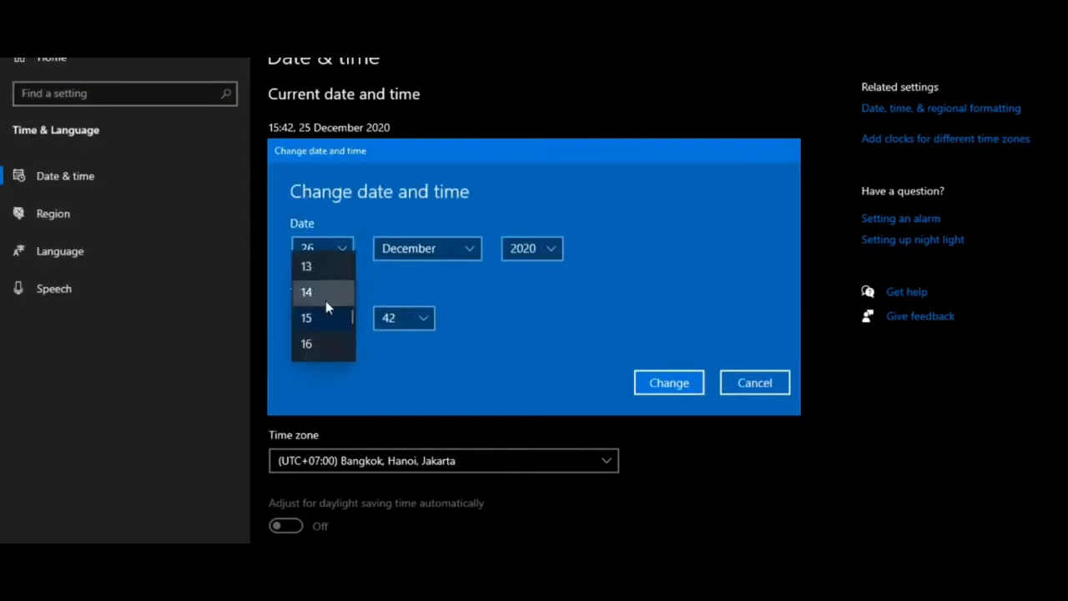
scroll(327, 307, "up", 5)
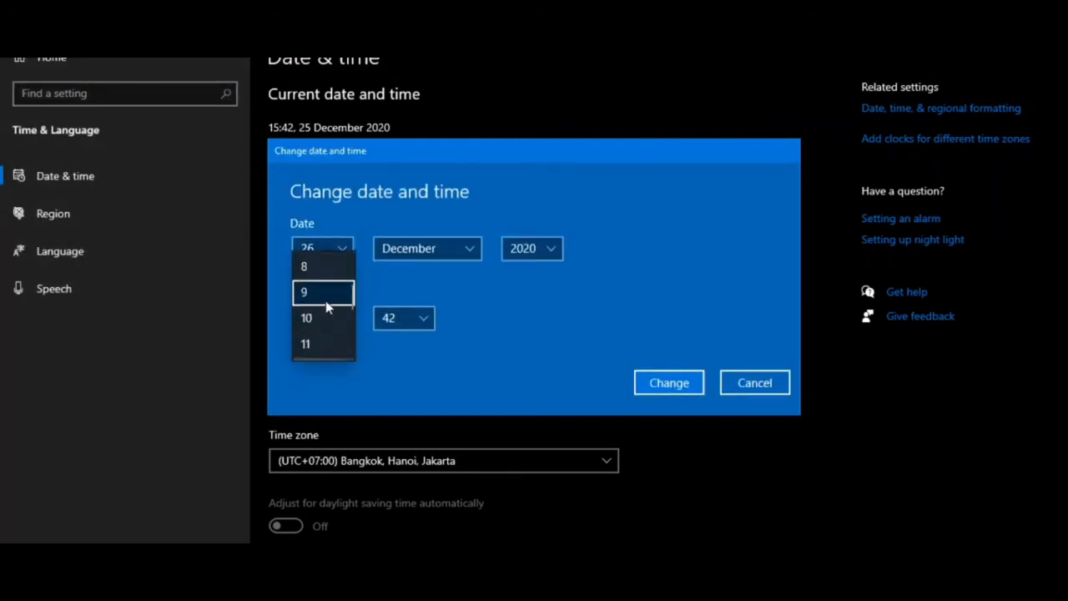
left_click(322, 322)
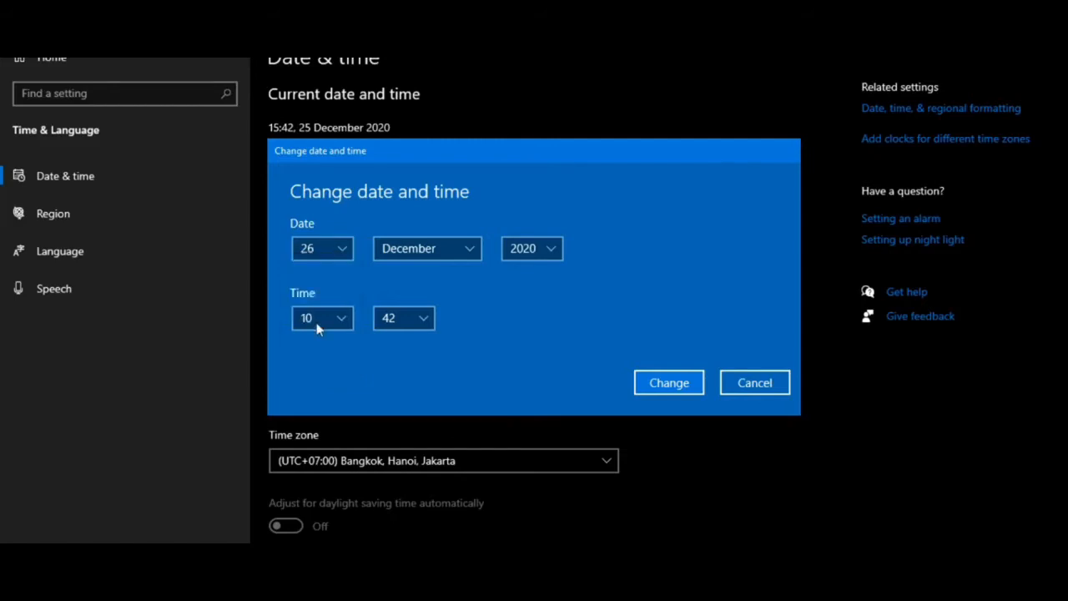
left_click(679, 386)
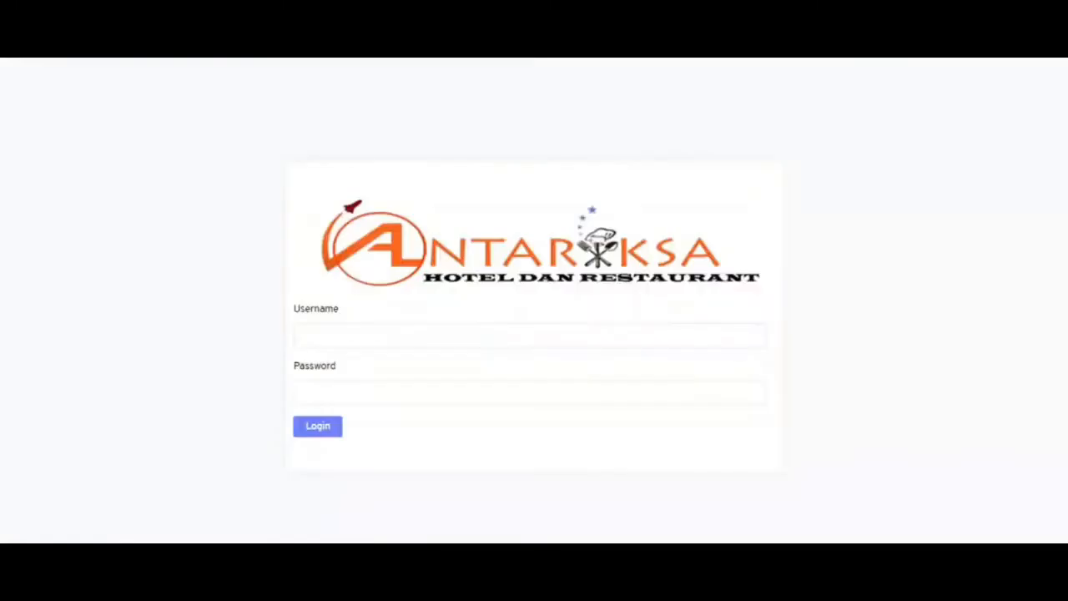
left_click(308, 339)
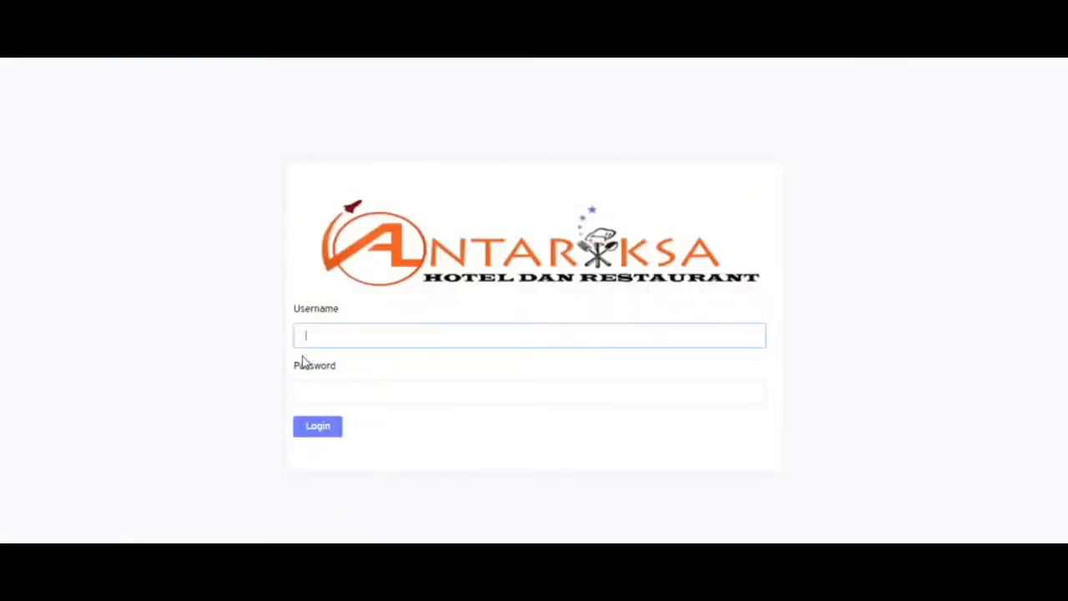
- Log in with the receptionist credentials and open the full Booking List from the Reservasi card
type("nurleli")
key("Tab")
type("******")
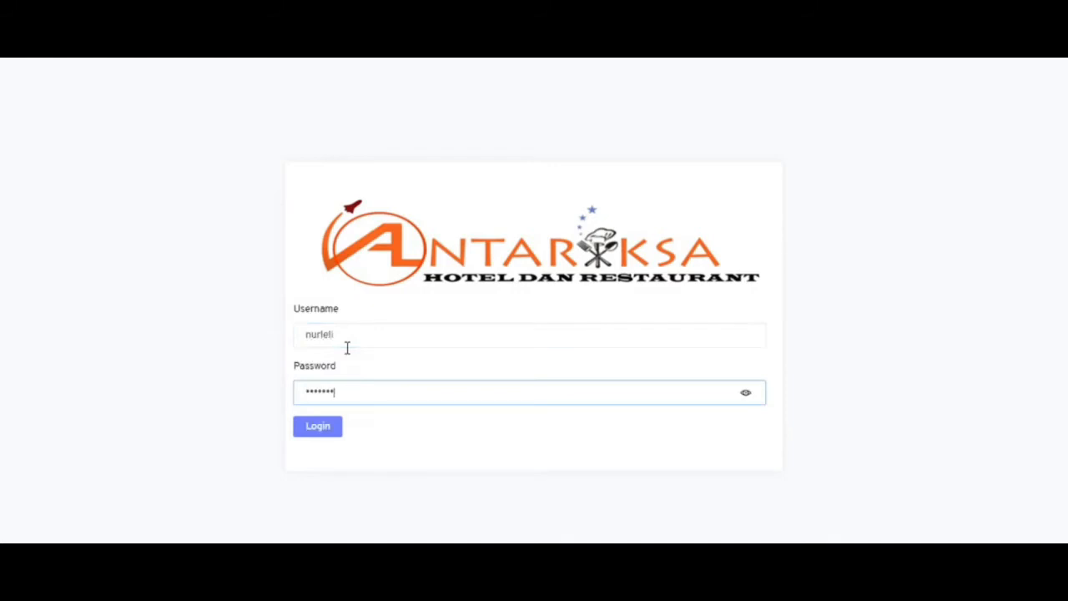
key("Return")
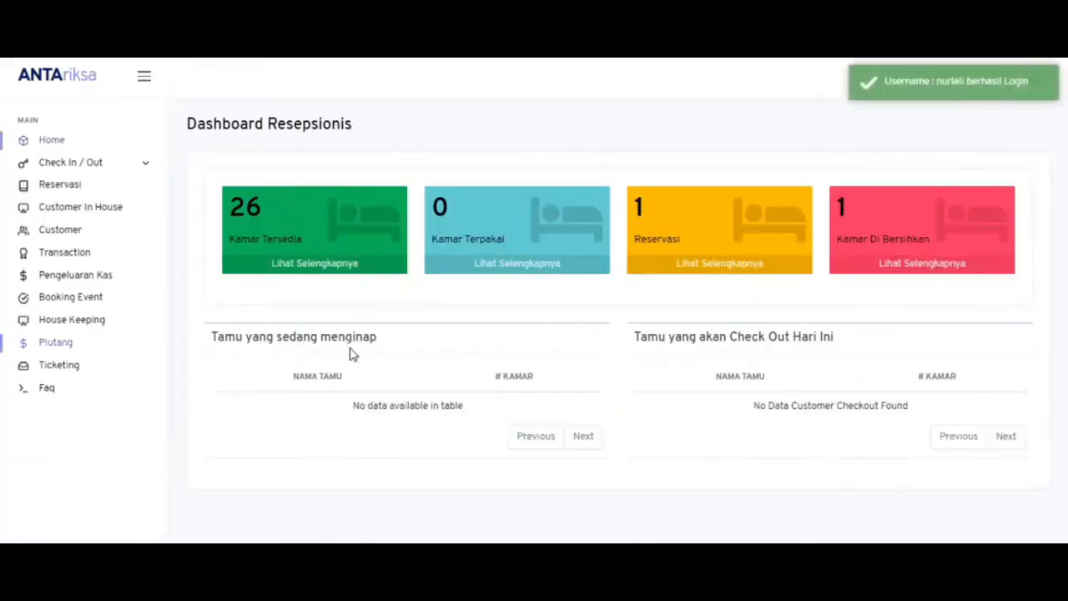
left_click(699, 264)
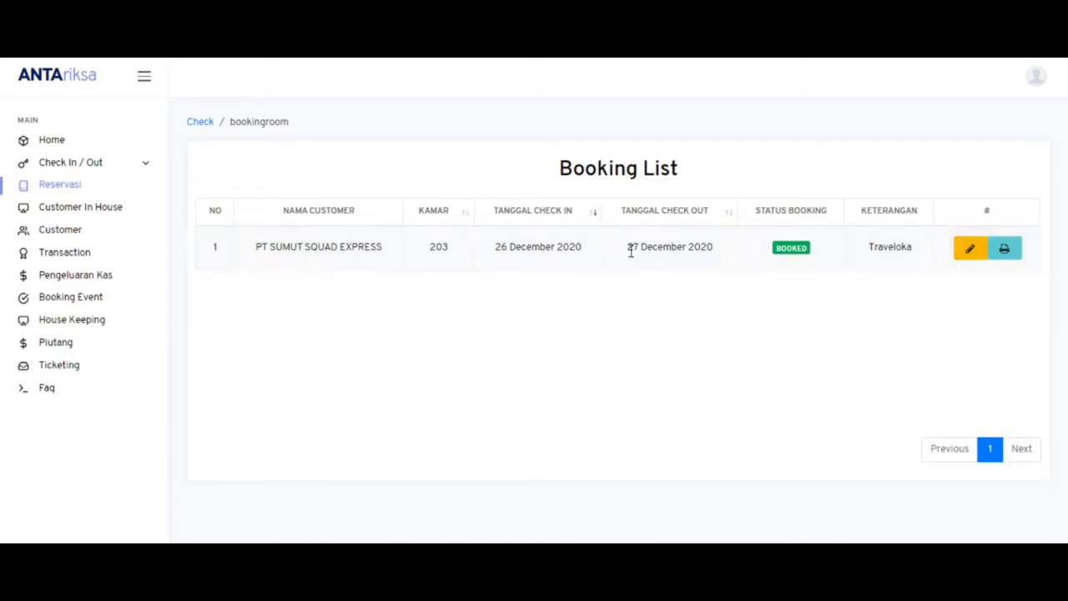
- After being returned to the login page, sign in as the receptionist again and reopen the Booking List
left_click(978, 250)
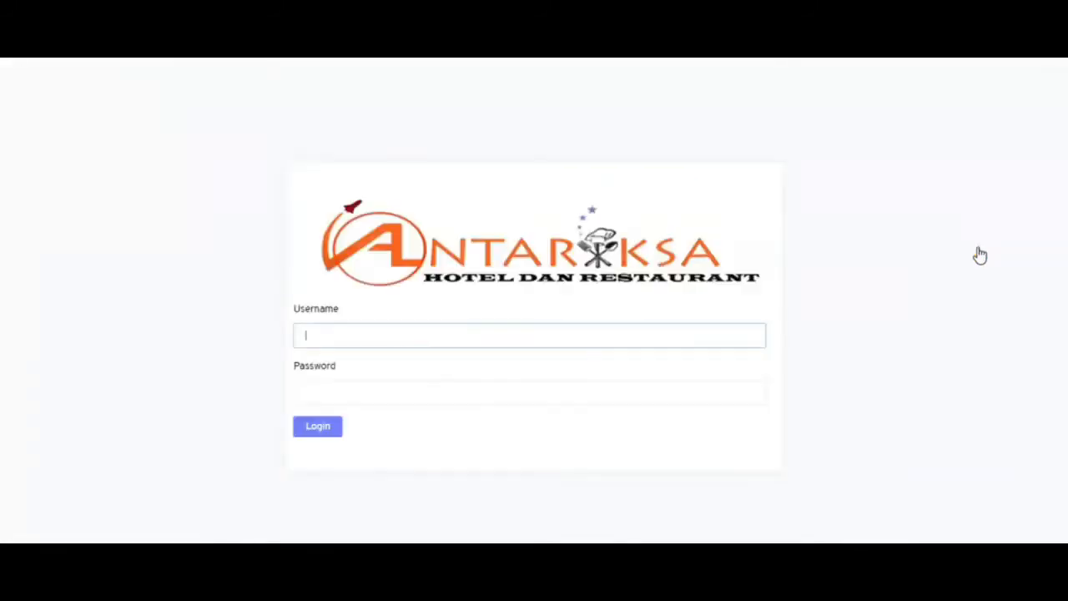
left_click(529, 340)
type("nurleli")
key("Tab")
type("***")
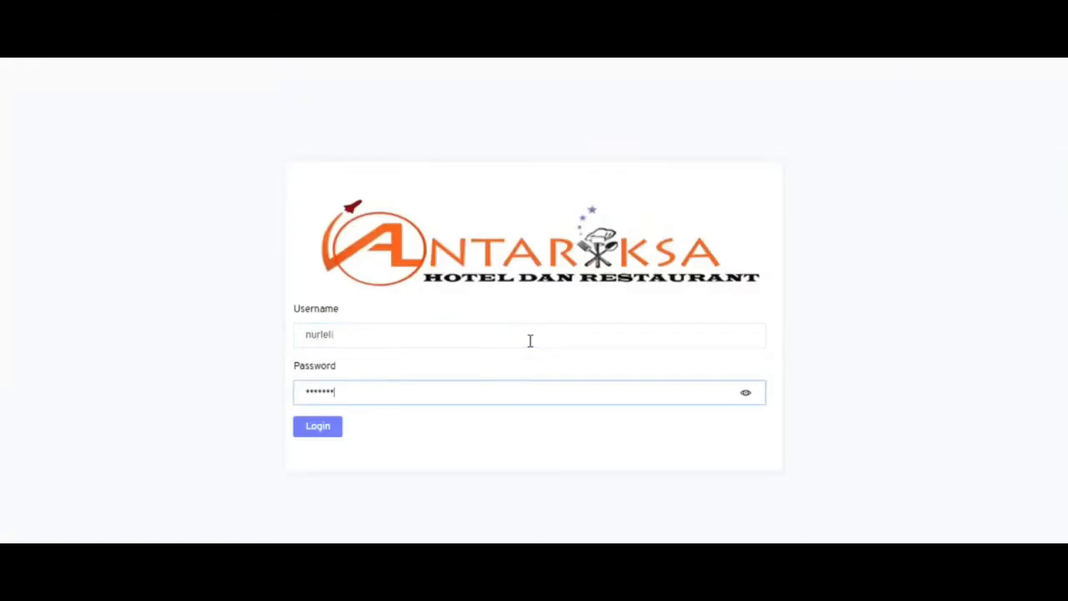
key("Return")
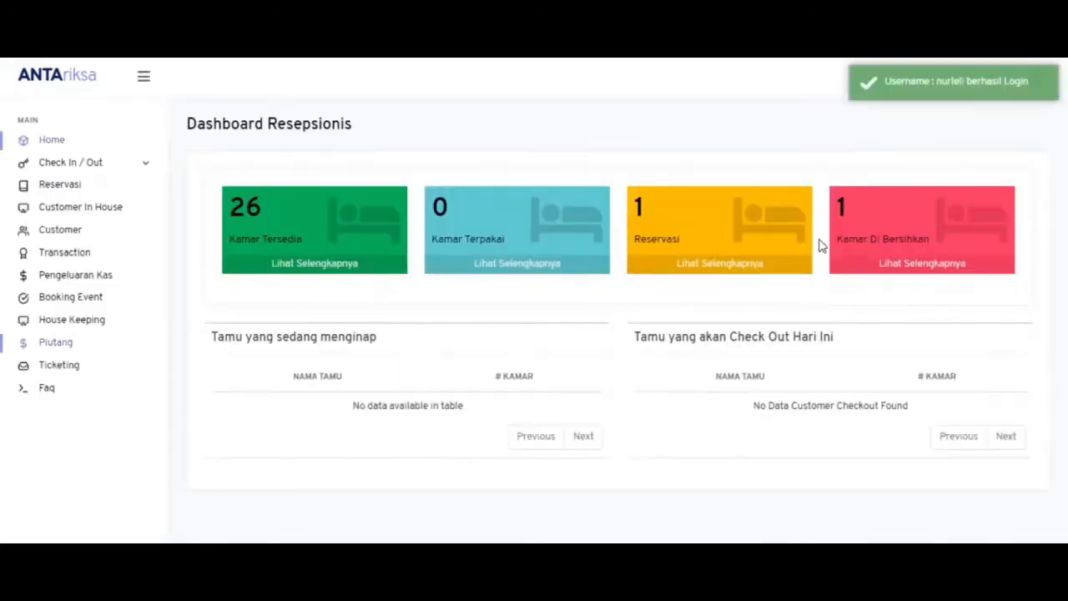
left_click(720, 268)
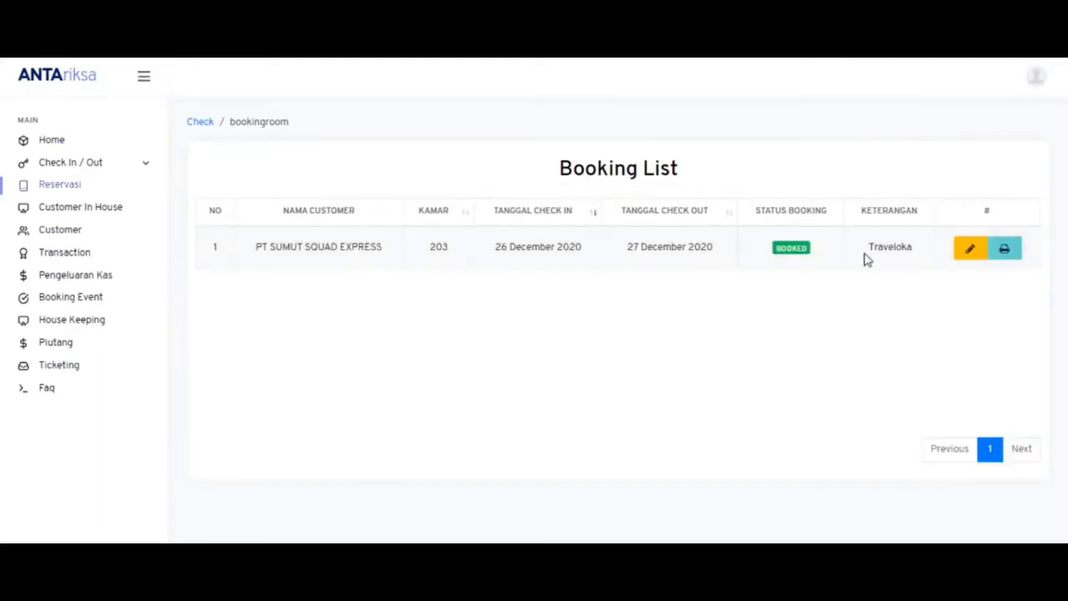
- Change room 203's booking status to CHECK IN and complete its check-in with the 100,000 deposit
left_click(968, 249)
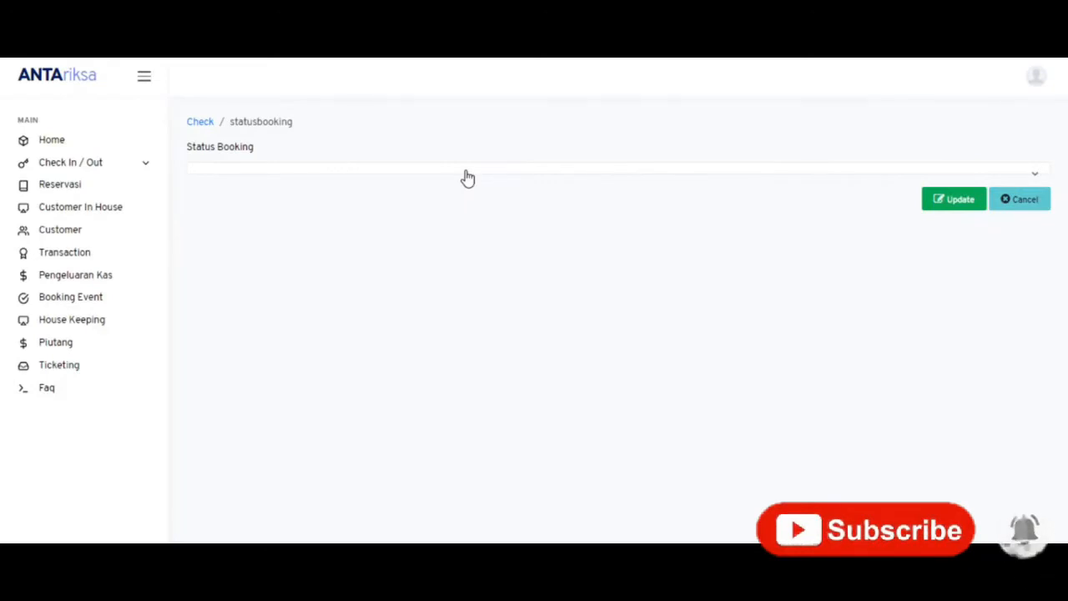
left_click(468, 179)
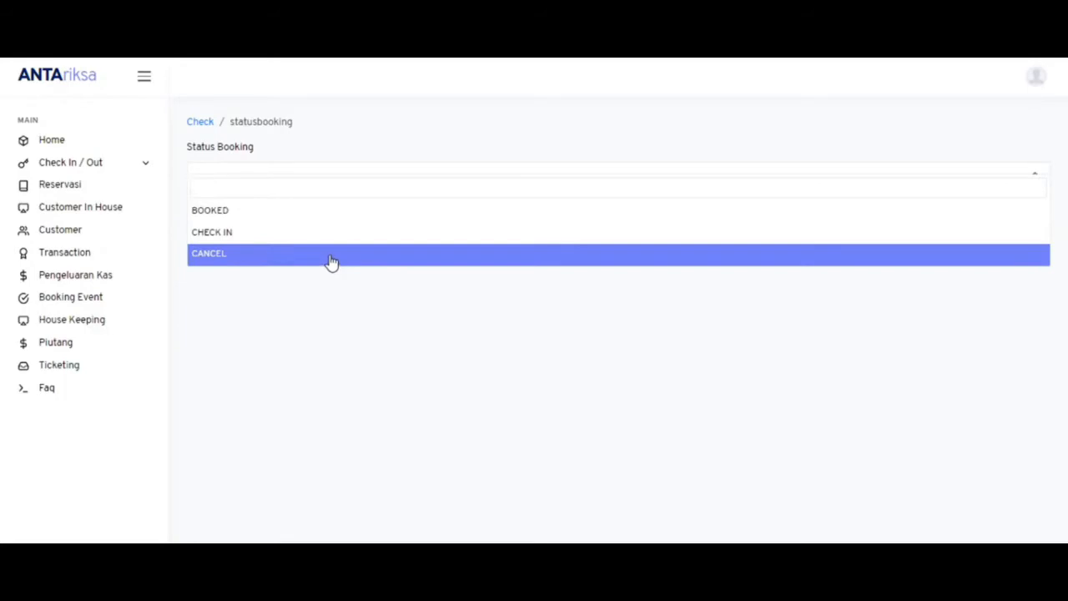
left_click(288, 243)
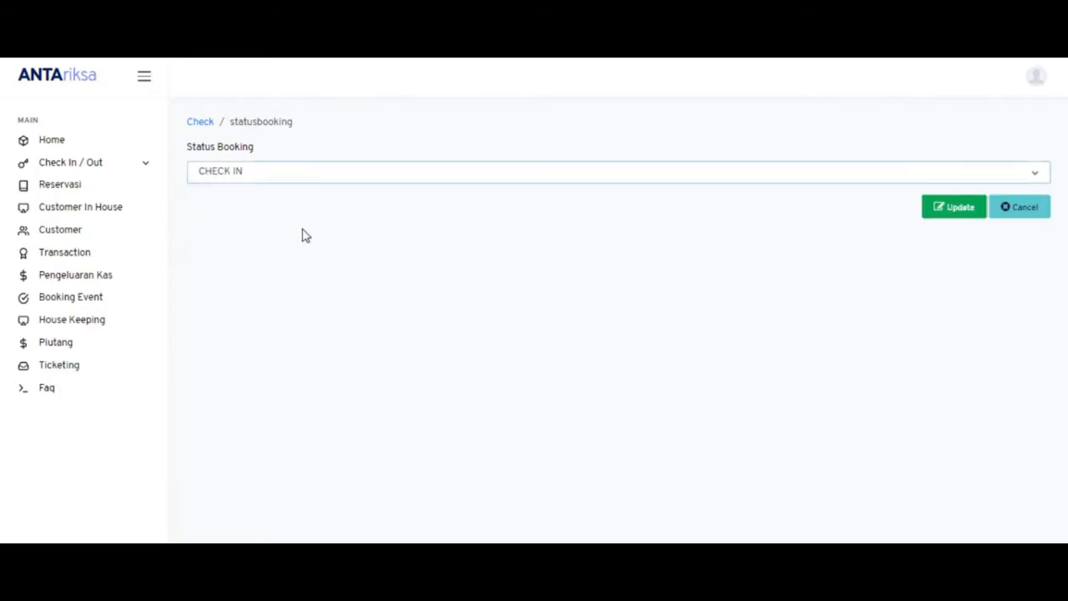
left_click(957, 215)
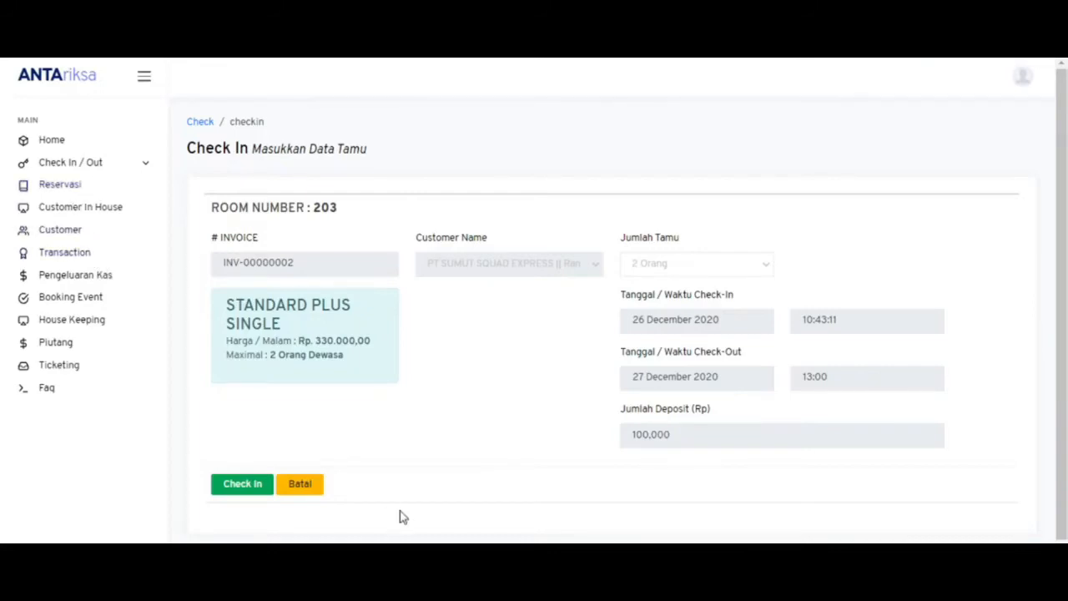
mouse_move(459, 584)
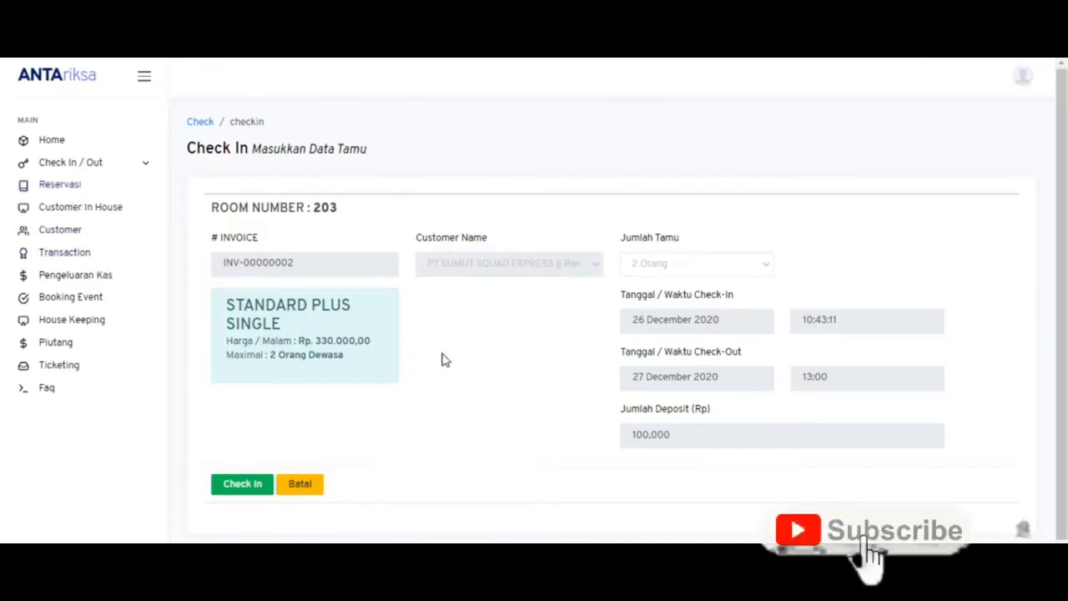
left_click(242, 484)
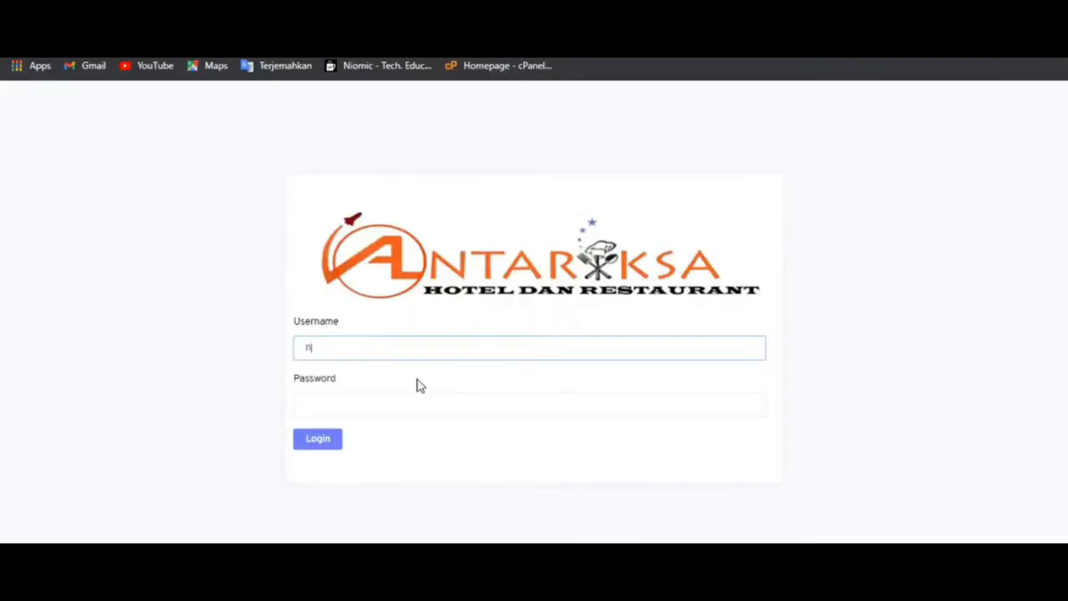
- Sign in with the admin credentials and go to Report > Transaction in the sidebar
type("nelli")
key("Tab")
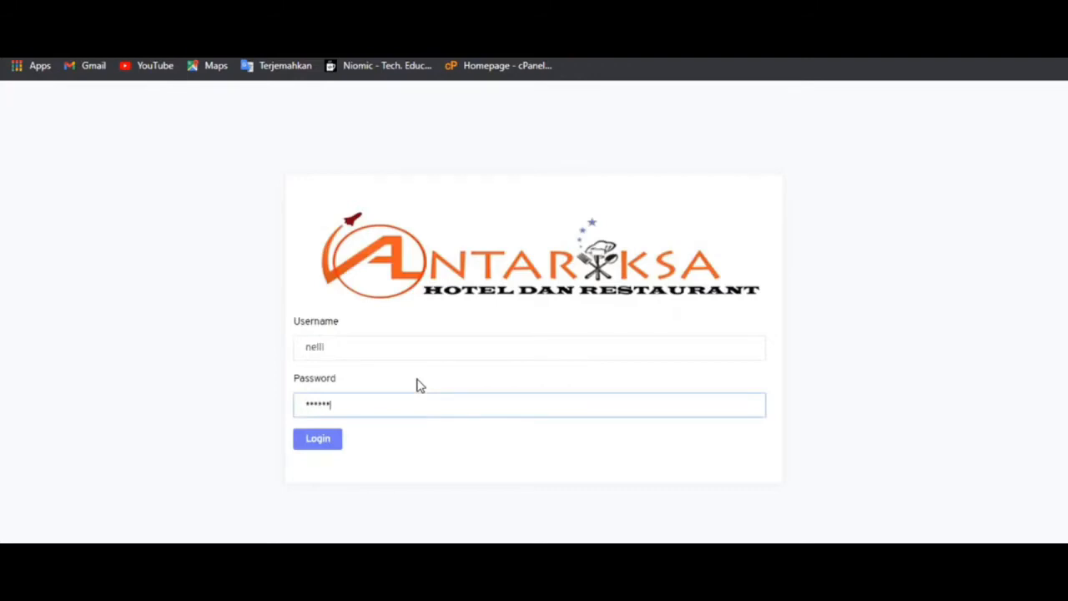
key("Return")
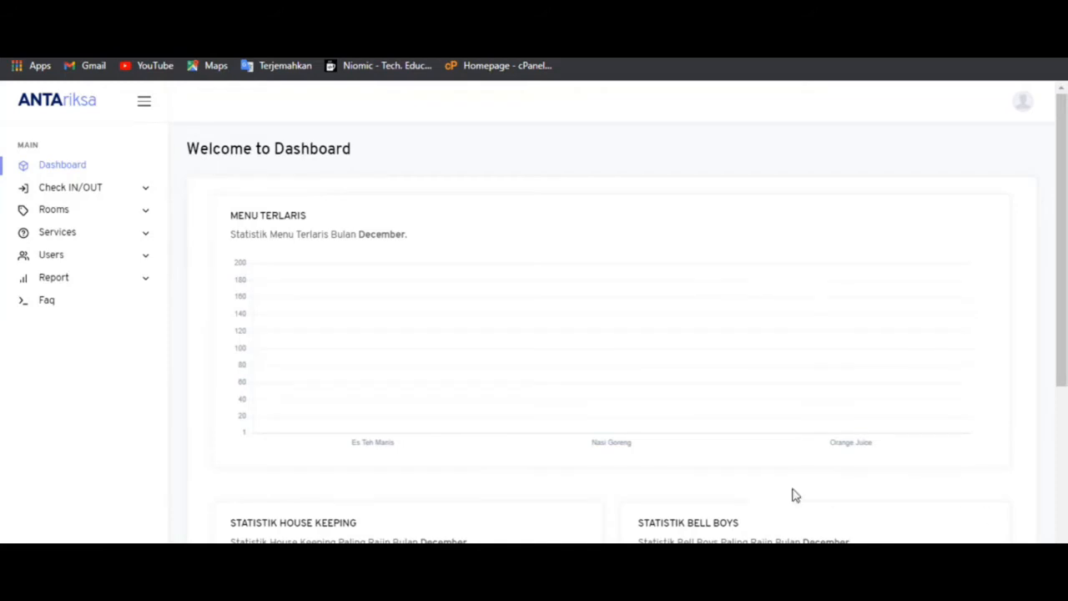
left_click(128, 283)
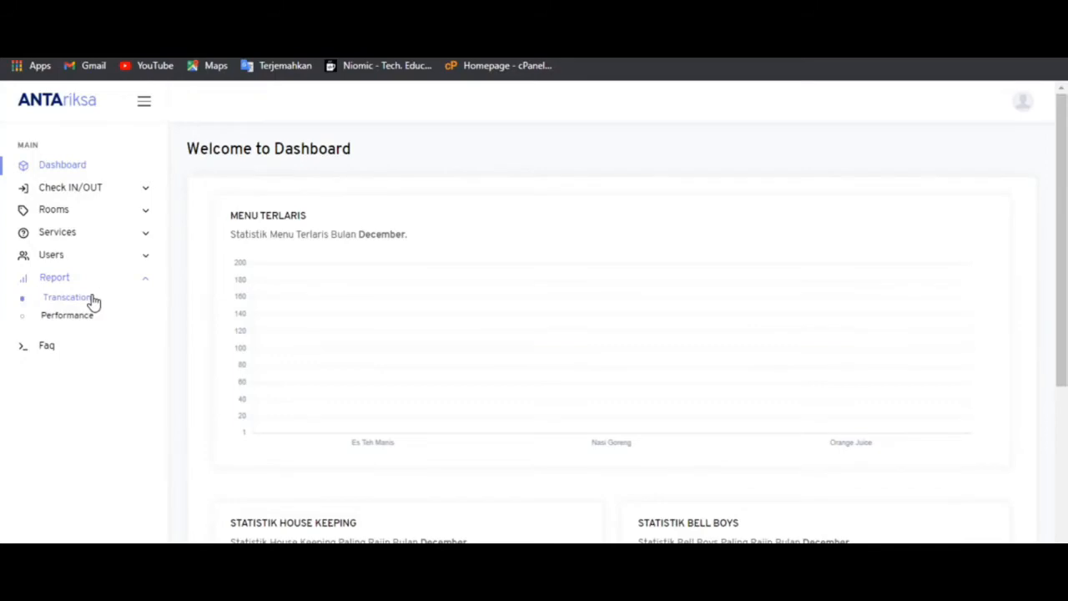
left_click(93, 300)
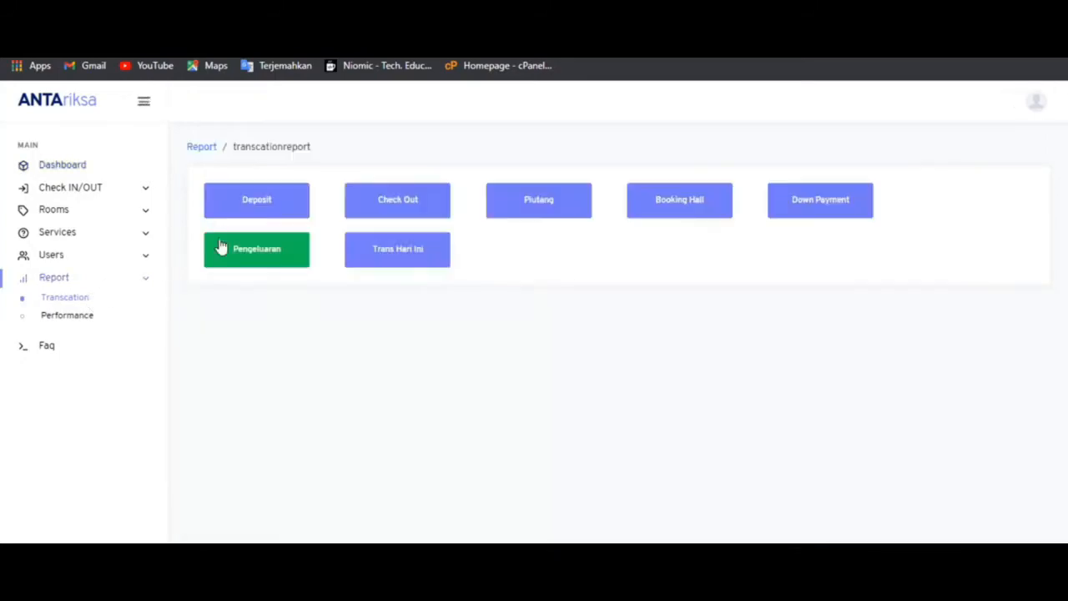
- Run the Pengeluaran report for 26–26 December 2020
left_click(282, 252)
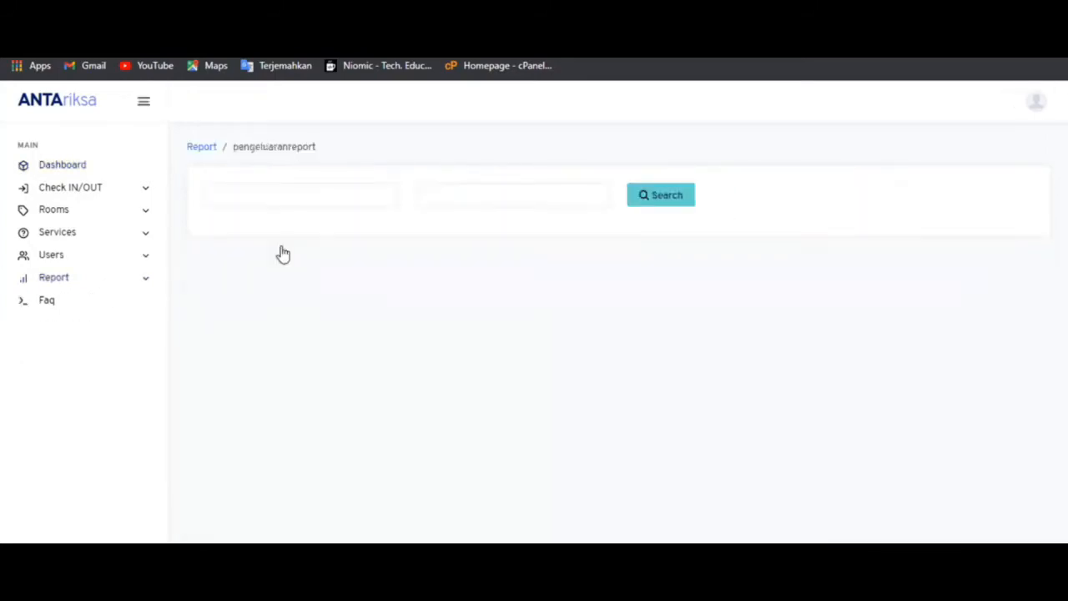
left_click(282, 192)
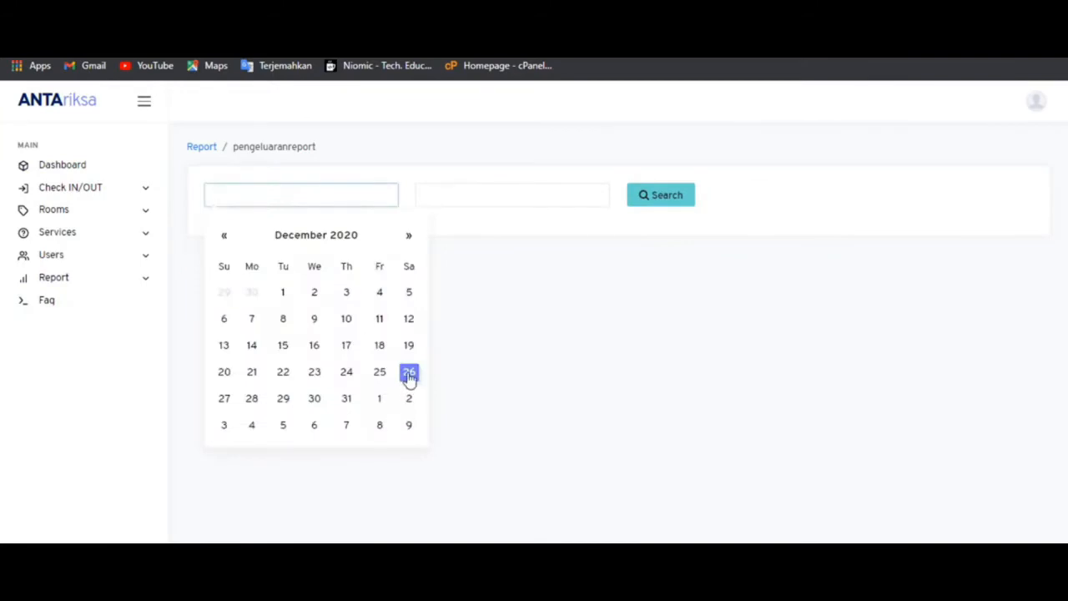
left_click(409, 371)
left_click(458, 205)
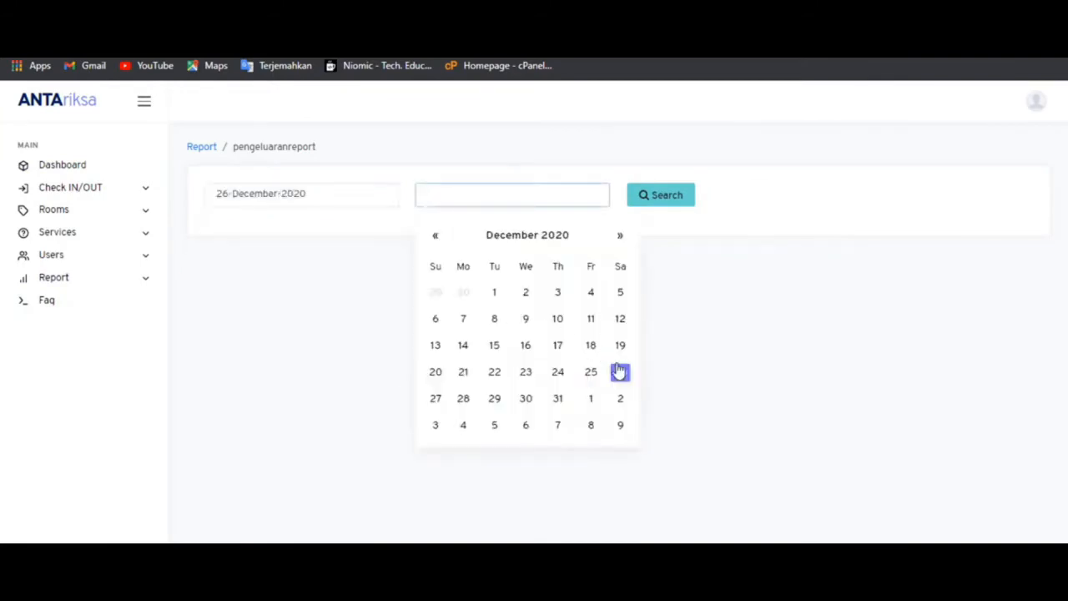
left_click(620, 372)
left_click(660, 207)
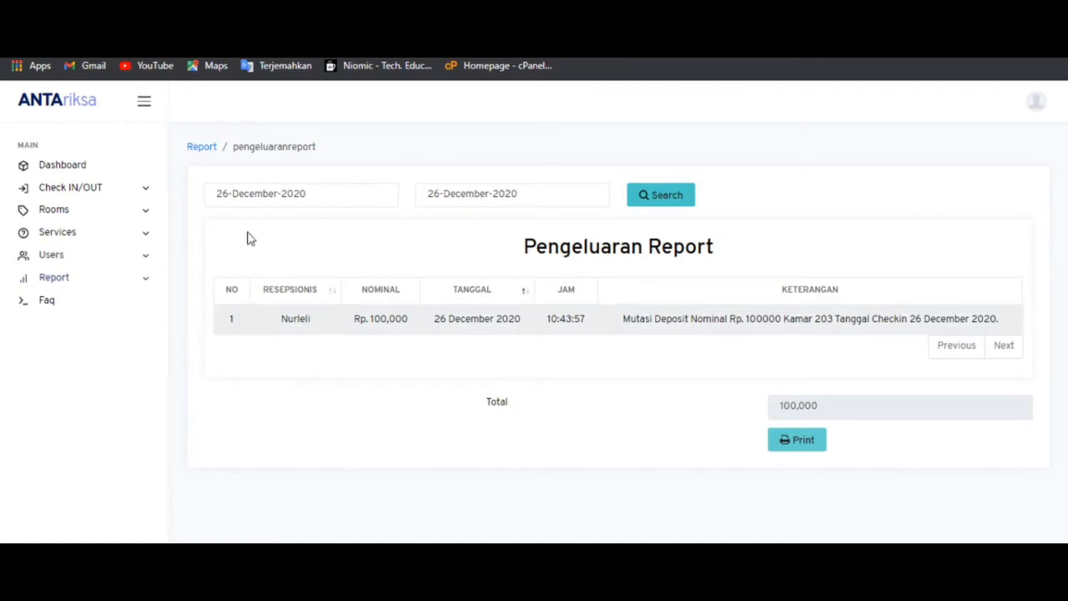
- Run the Trans Hari Ini report for 26–26 December 2020 and scroll to its totals
left_click(106, 287)
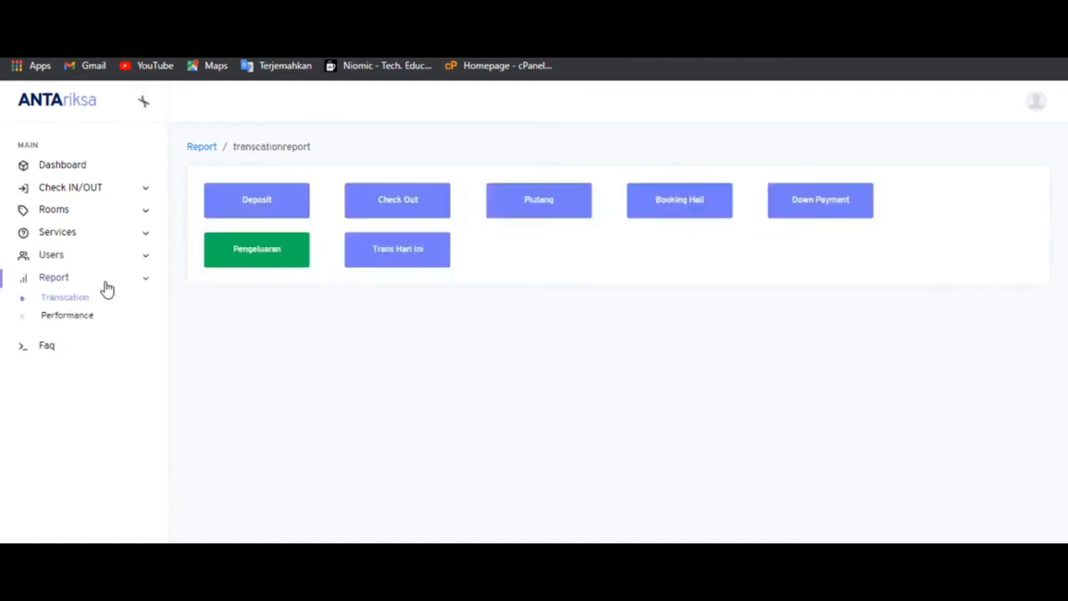
left_click(398, 251)
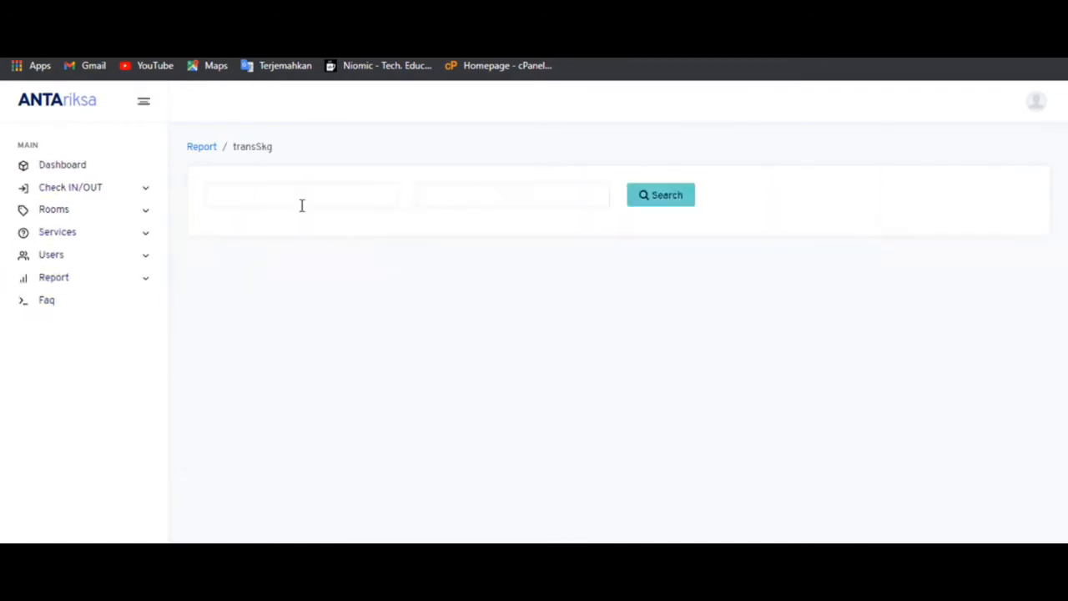
left_click(300, 203)
left_click(408, 374)
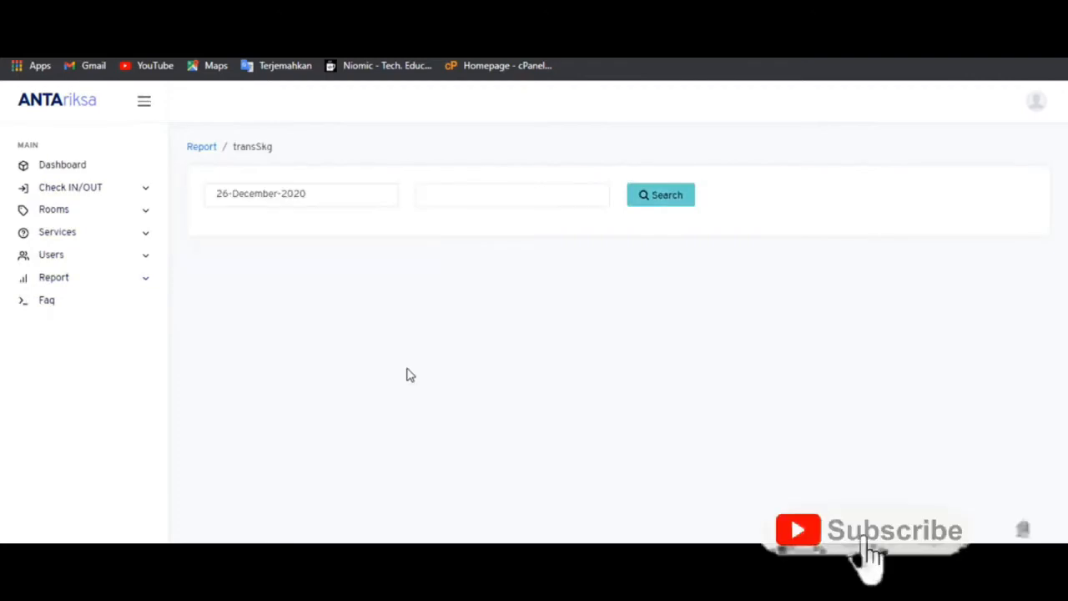
left_click(504, 195)
left_click(620, 374)
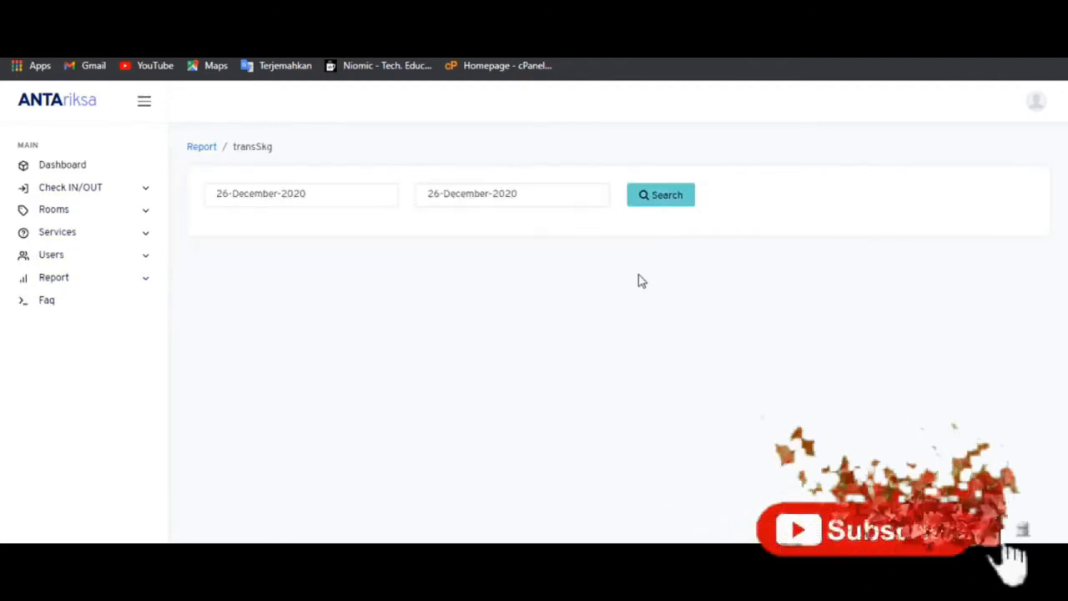
left_click(652, 204)
scroll(651, 213, "down", 2)
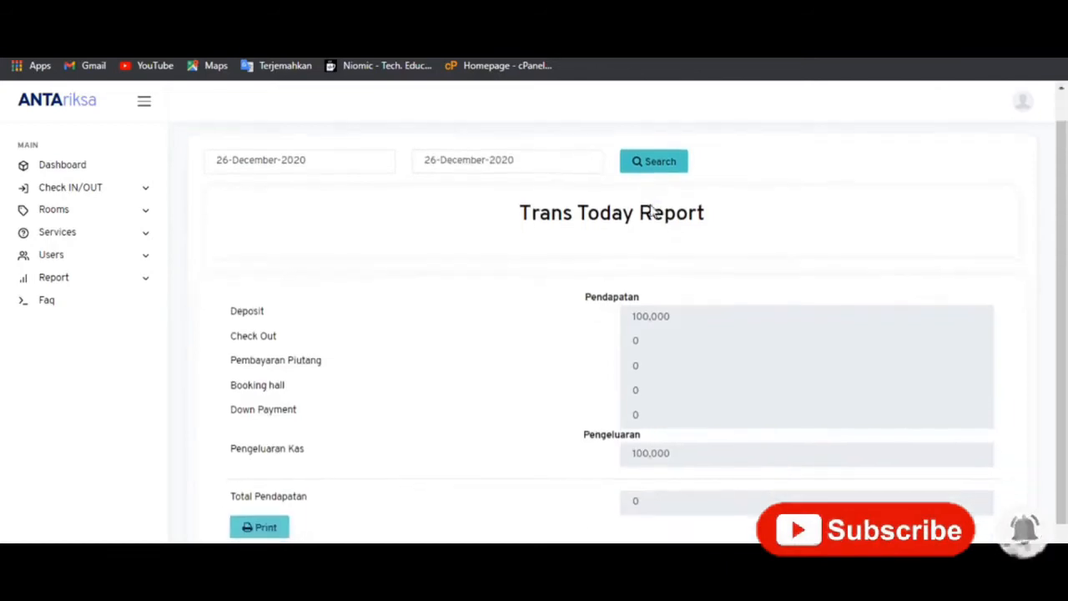
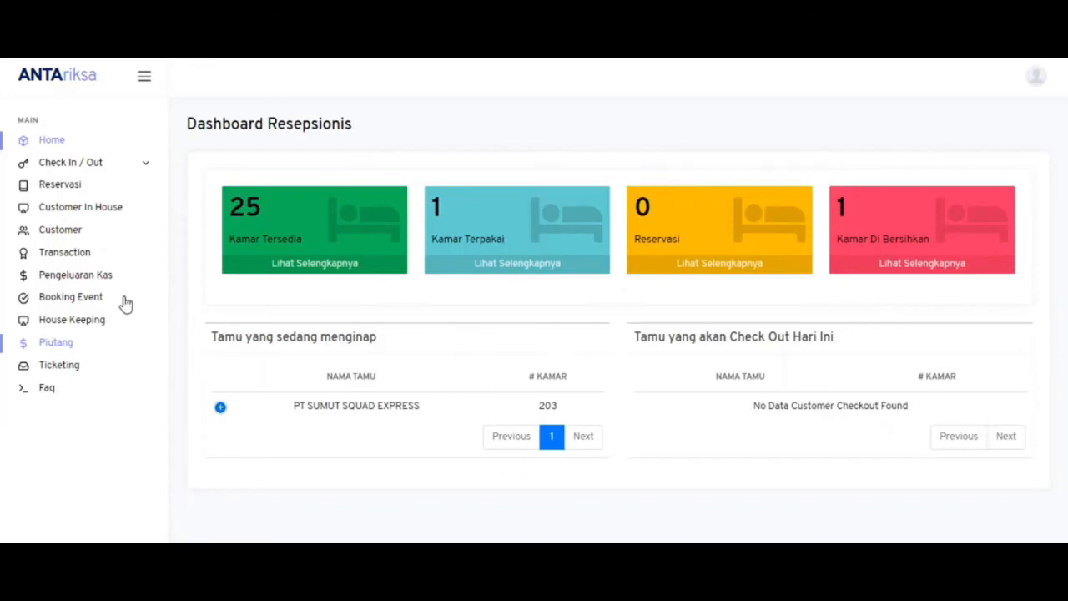
- Open room 203's order page from Customer In House and show the OTHER service items
left_click(104, 208)
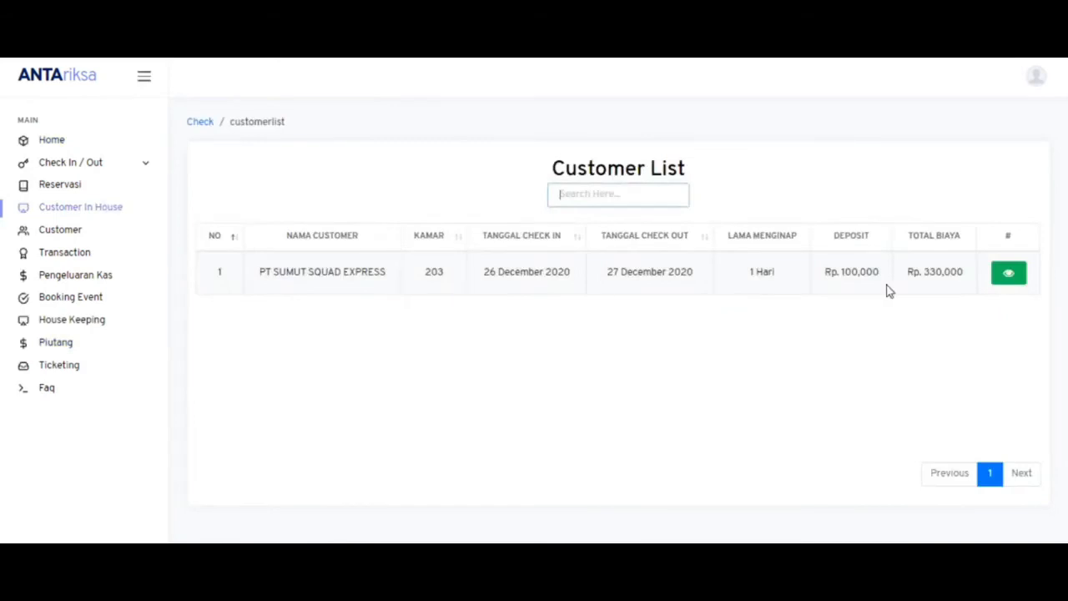
left_click(1001, 282)
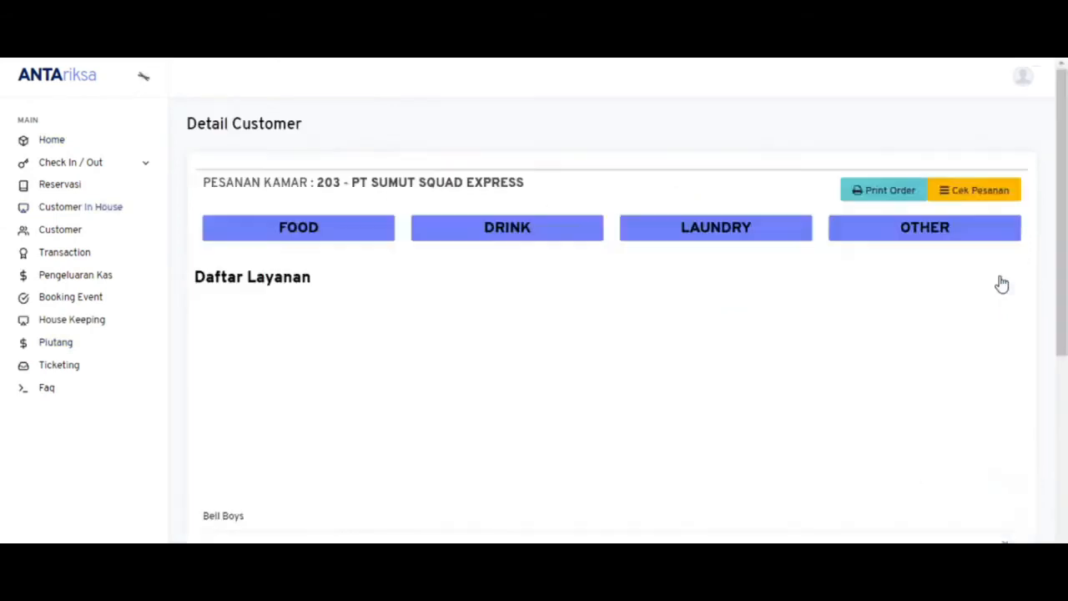
left_click(964, 233)
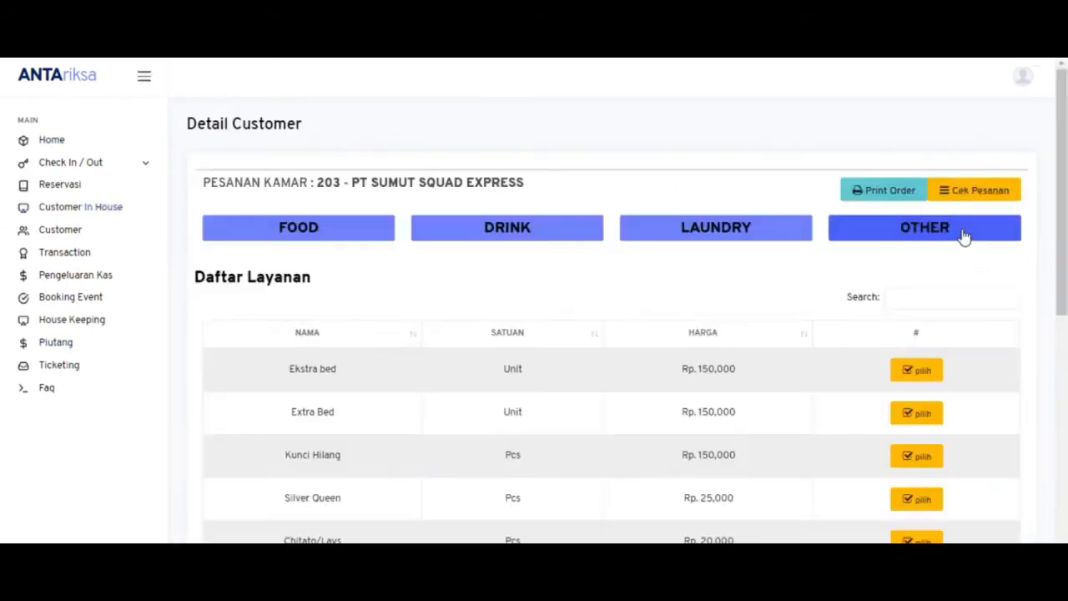
scroll(1063, 309, "down", 2)
scroll(1062, 309, "up", 2)
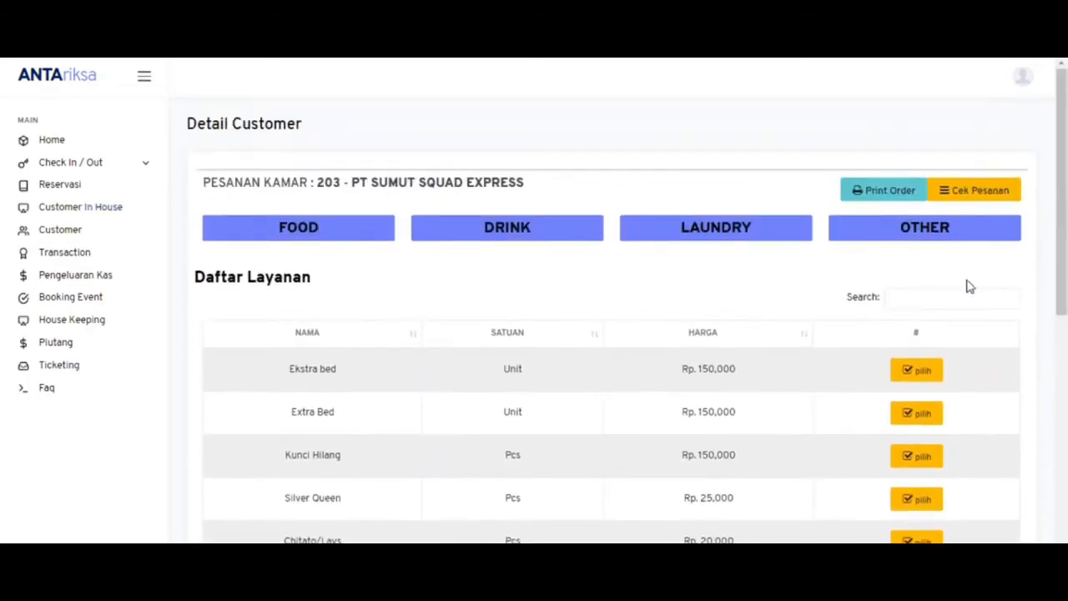
- Search for Kunci Hilang and add it (Rp. 150,000) to room 203's orders
left_click(920, 301)
type("kand")
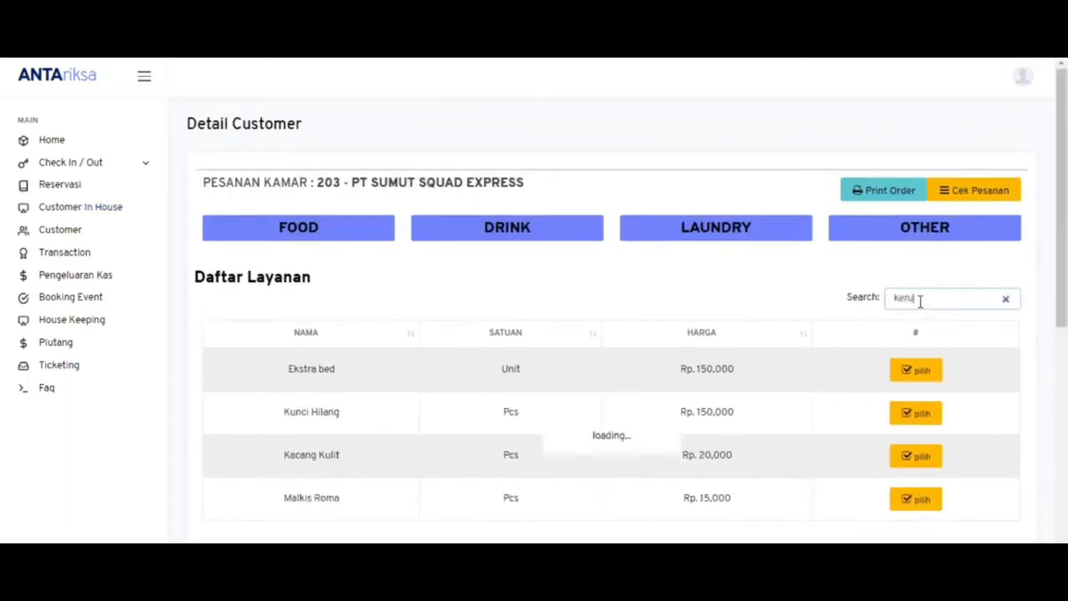
key("BackSpace")
key("BackSpace")
key("BackSpace")
key("BackSpace")
type("hial")
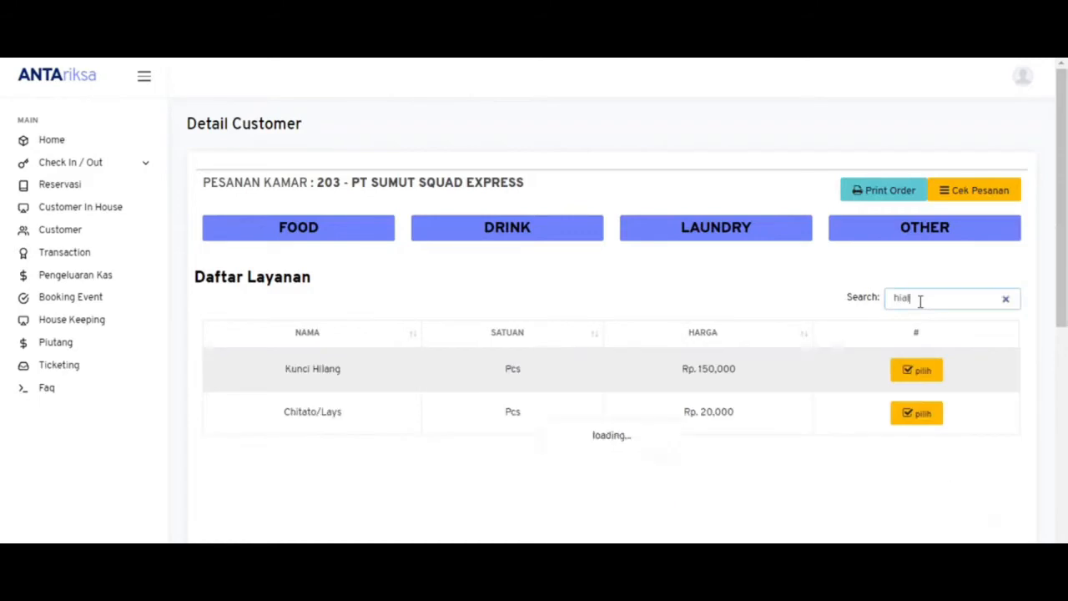
type("l")
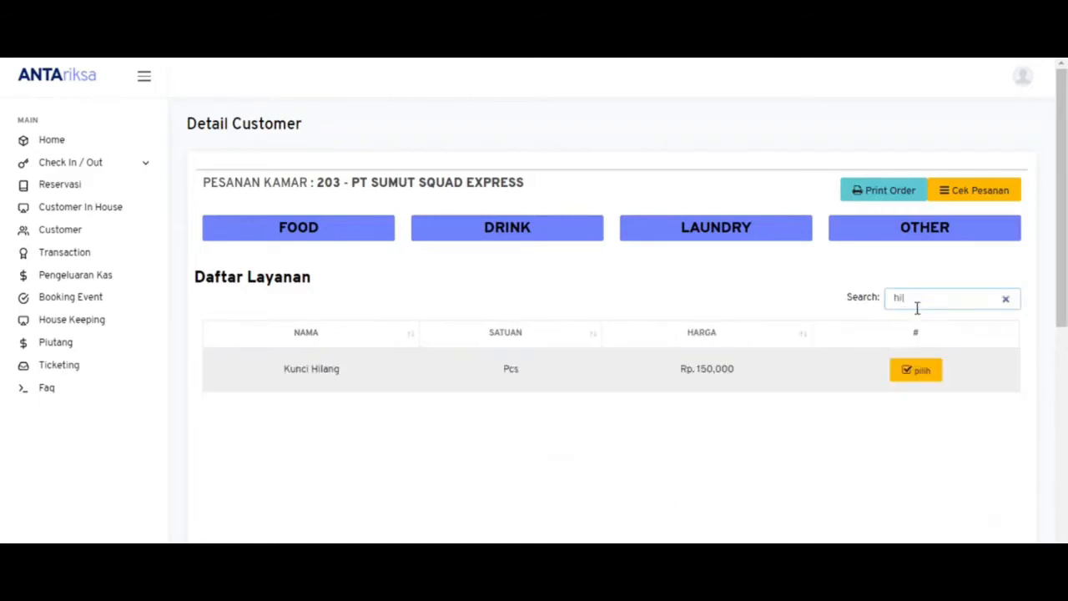
left_click(900, 379)
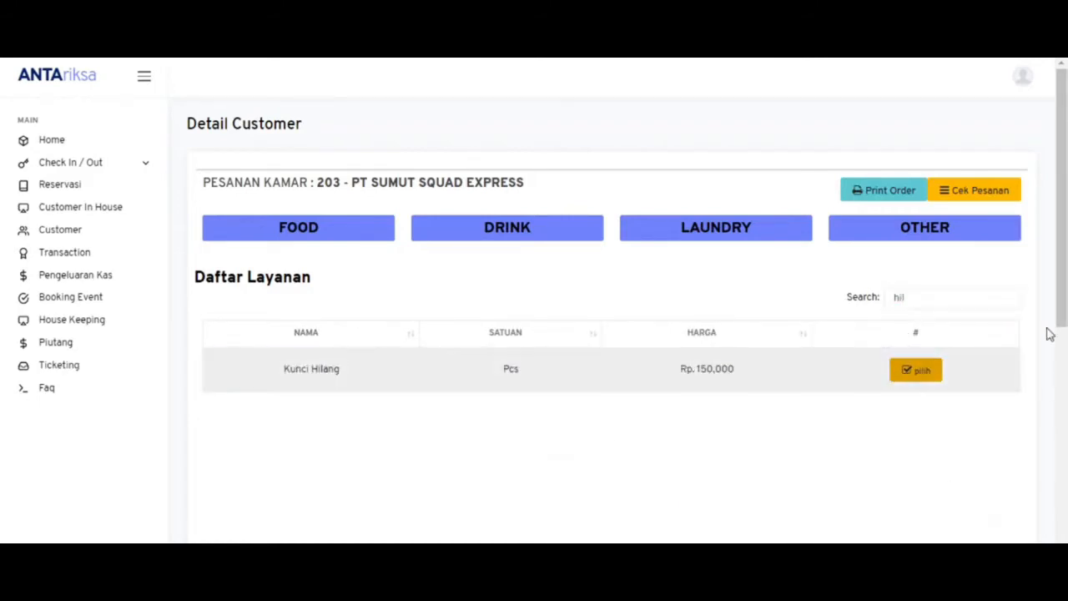
scroll(1049, 334, "down", 4)
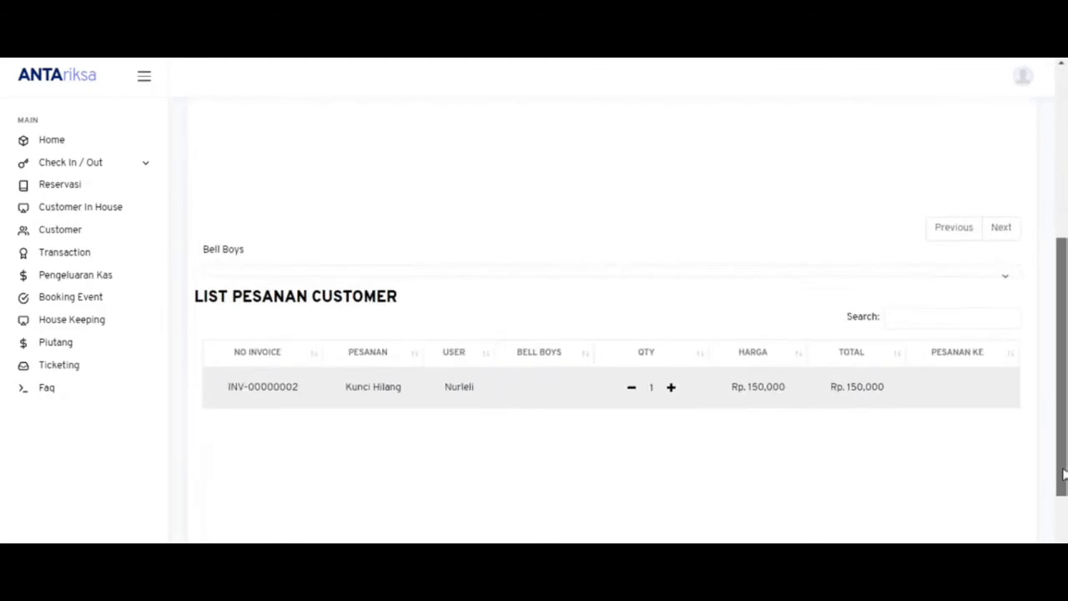
- Assign a bell boy to the Kunci Hilang order
left_click(515, 280)
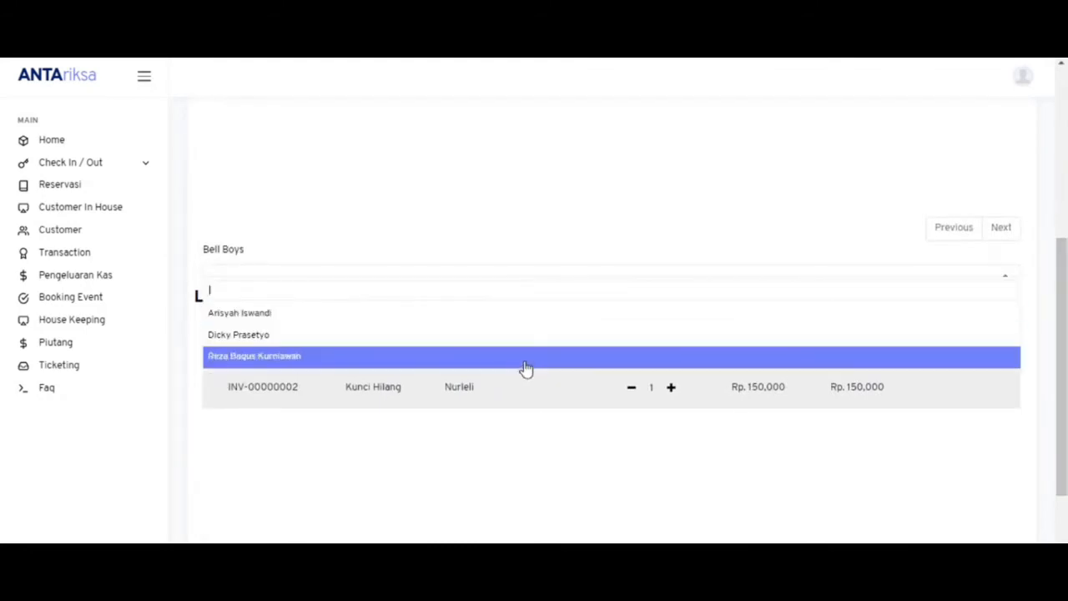
left_click(525, 364)
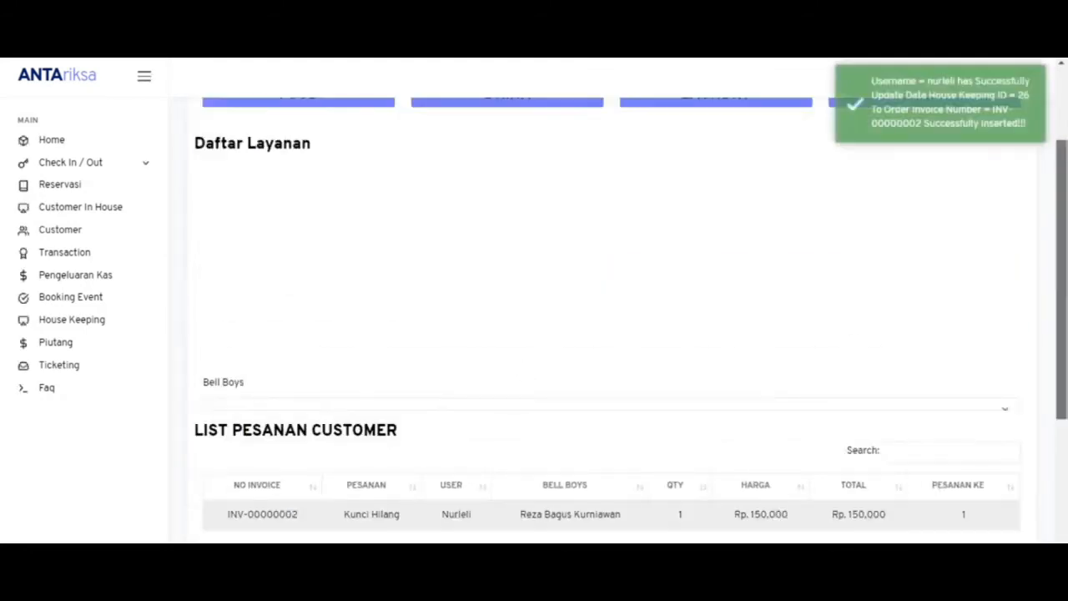
scroll(532, 368, "down", 3)
scroll(533, 367, "up", 5)
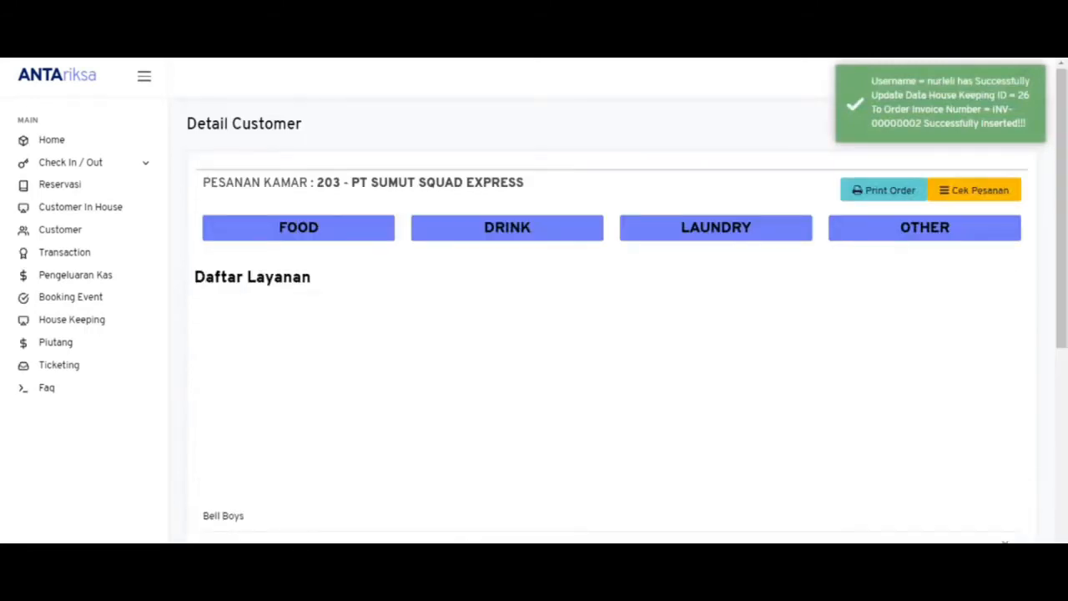
- Open room 203's check-out details and review its bill, including the Kunci Hilang charge
left_click(91, 163)
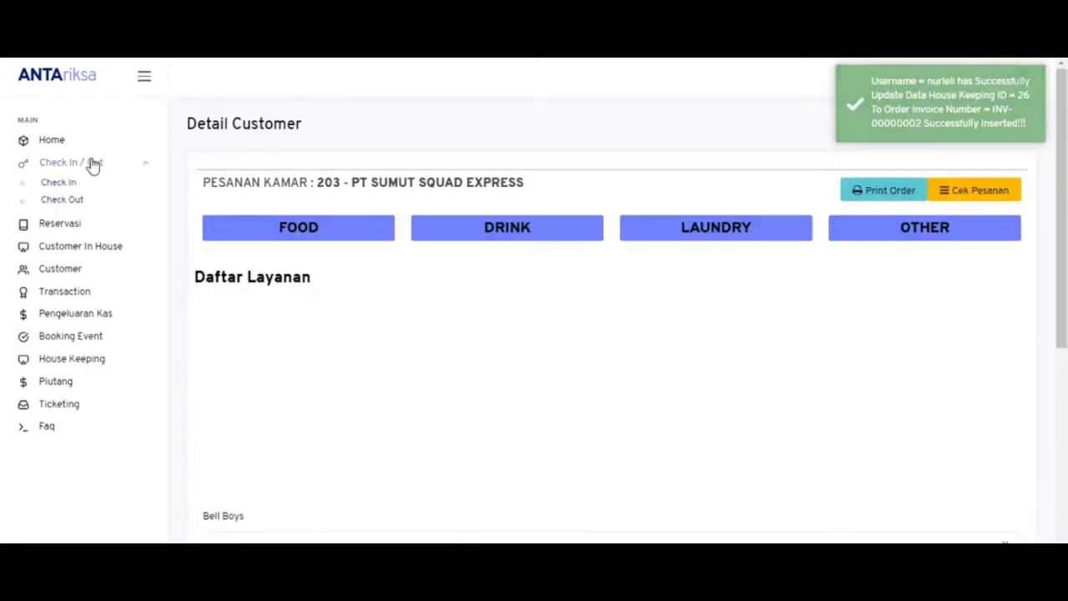
left_click(63, 201)
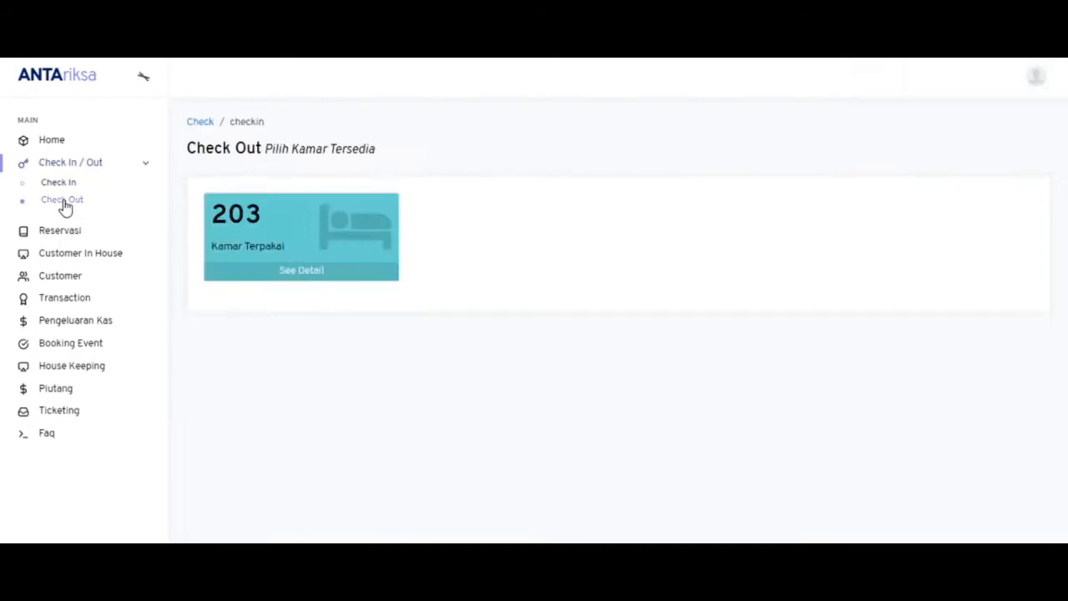
left_click(299, 282)
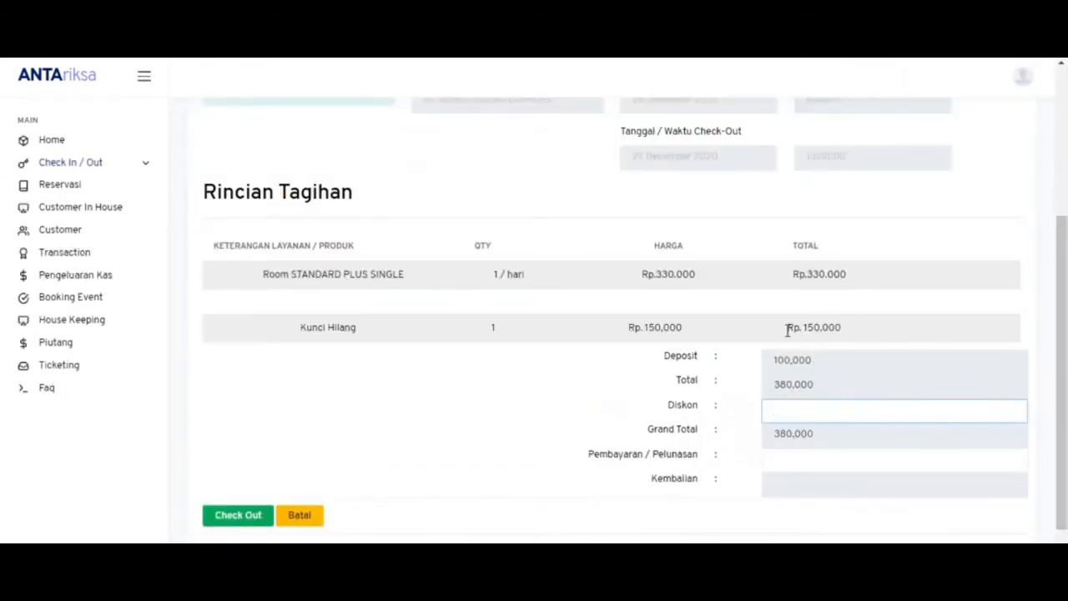
left_click_drag(1059, 327, 1044, 309)
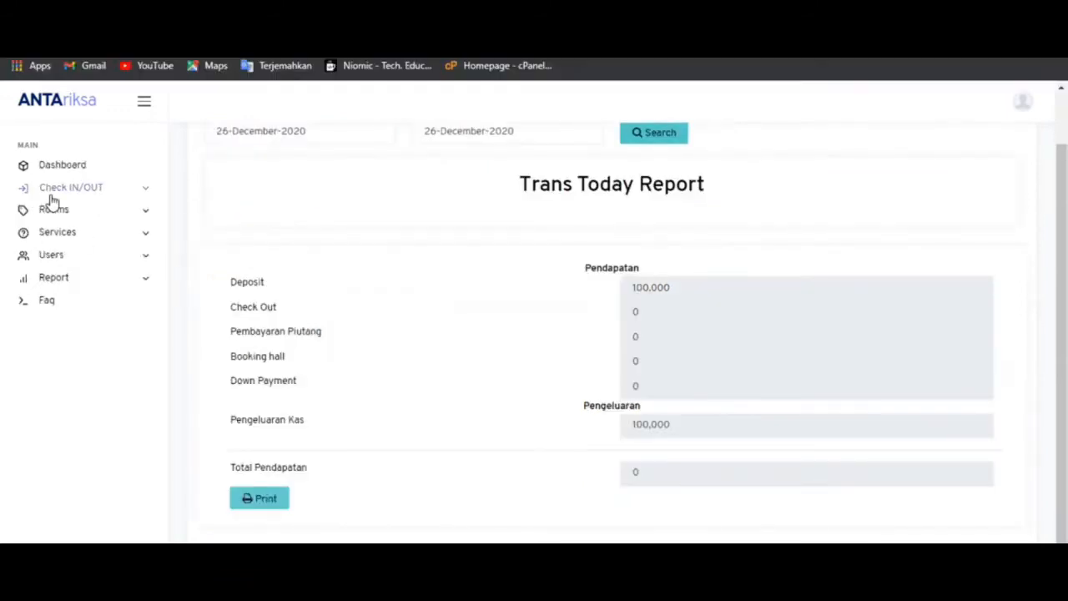
- Show the Check In List with room 203's entry expanded (check-out 27 December 2020, total Rp. 330,000)
left_click(50, 197)
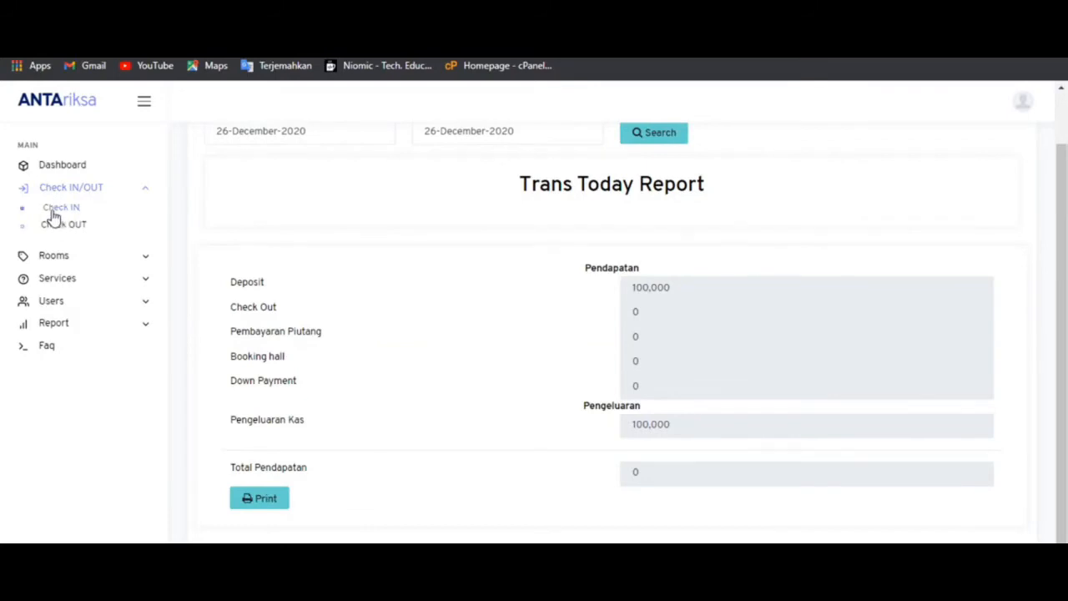
left_click(68, 215)
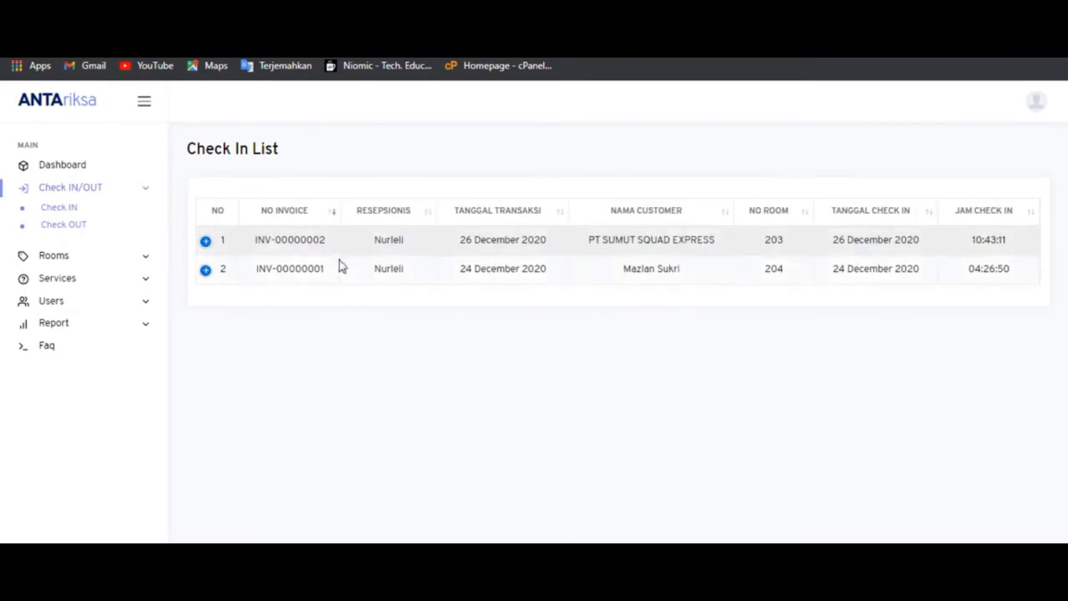
left_click(205, 242)
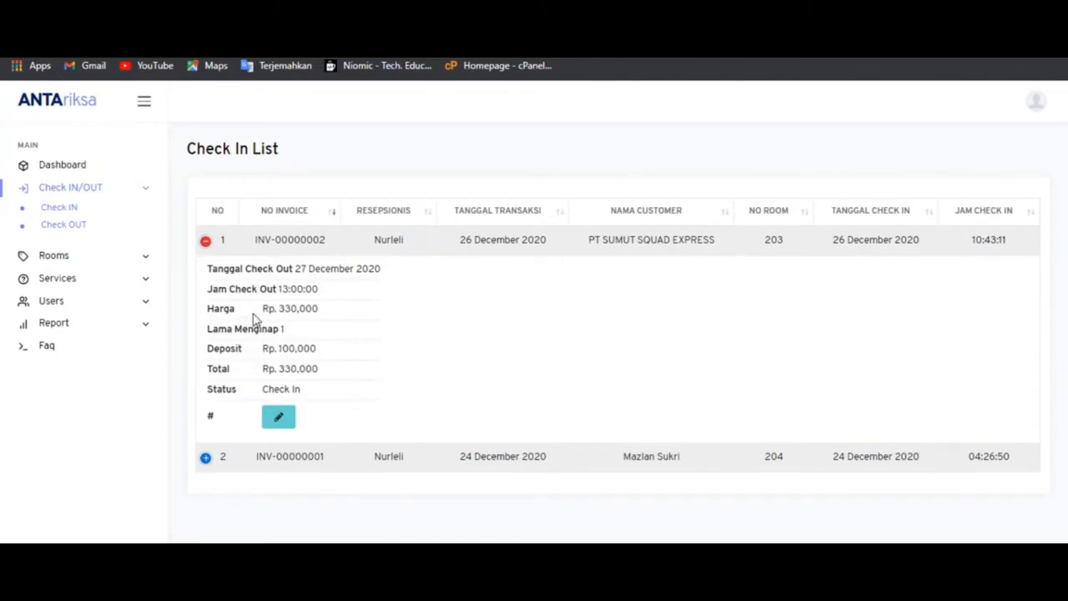
left_click(97, 288)
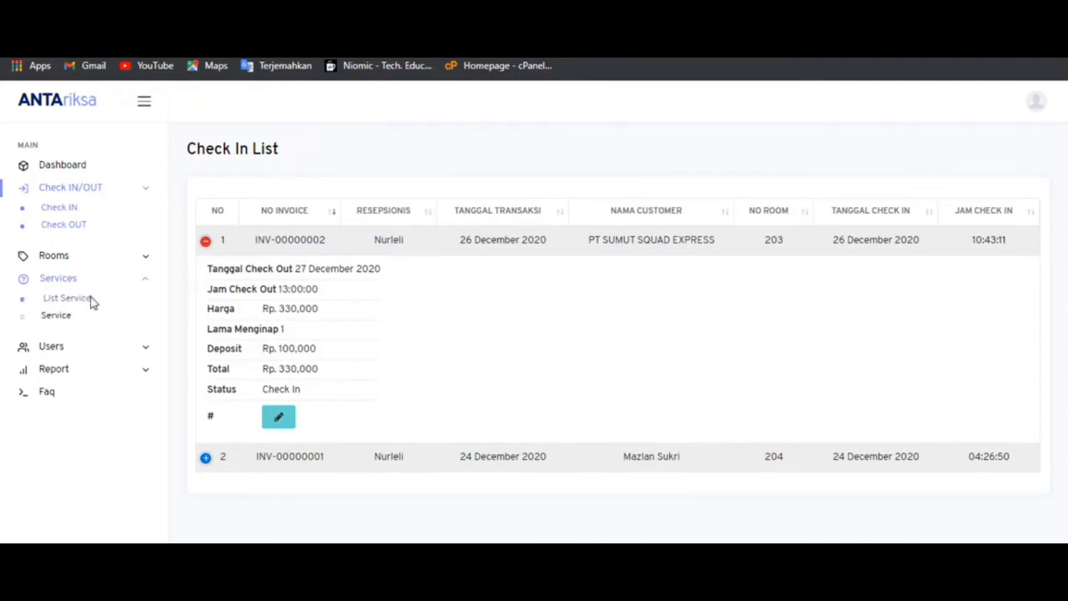
- Show room 203's invoice in List Service and delete its Kunci Hilang order
left_click(91, 300)
left_click(586, 233)
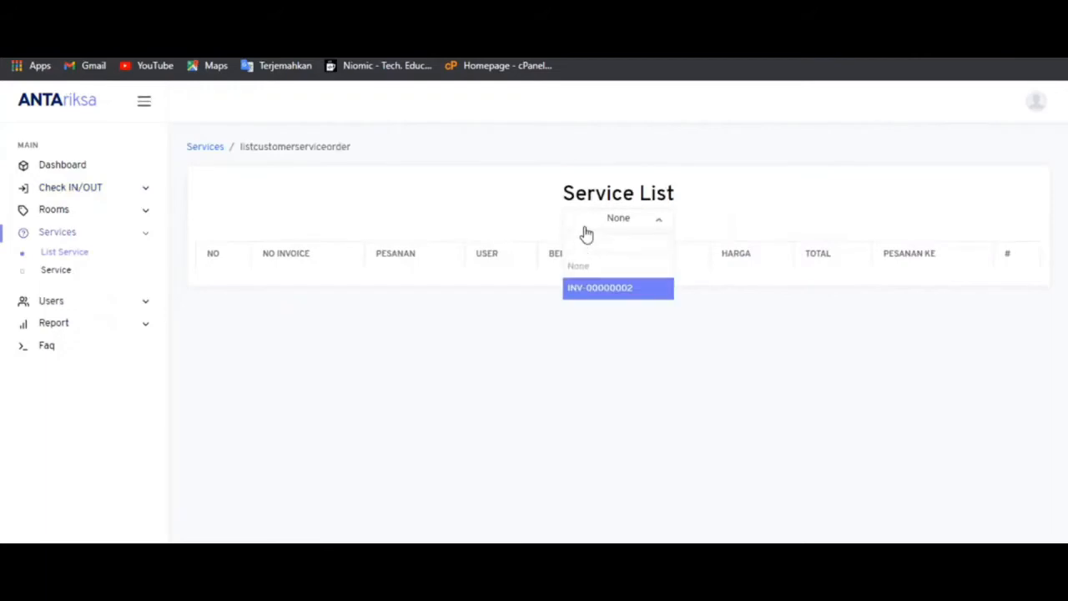
left_click(591, 288)
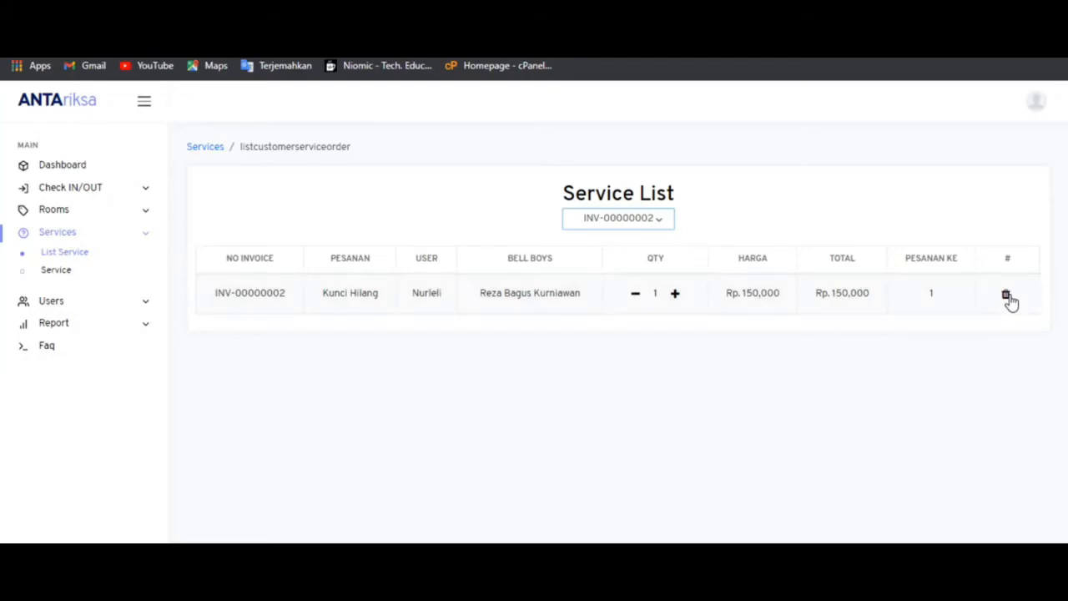
left_click(1007, 296)
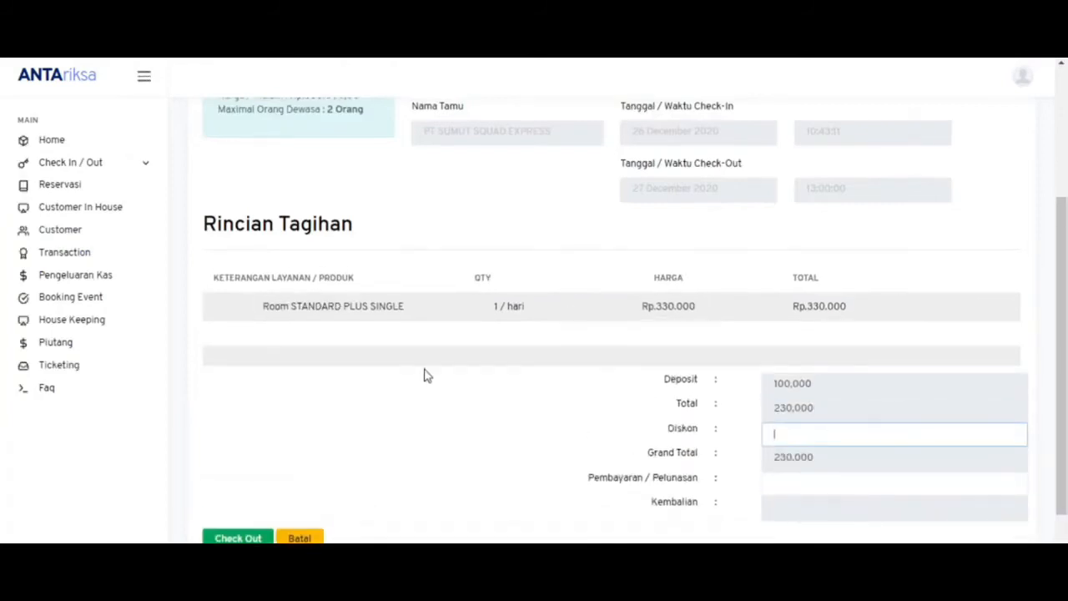
scroll(1059, 262, "up", 2)
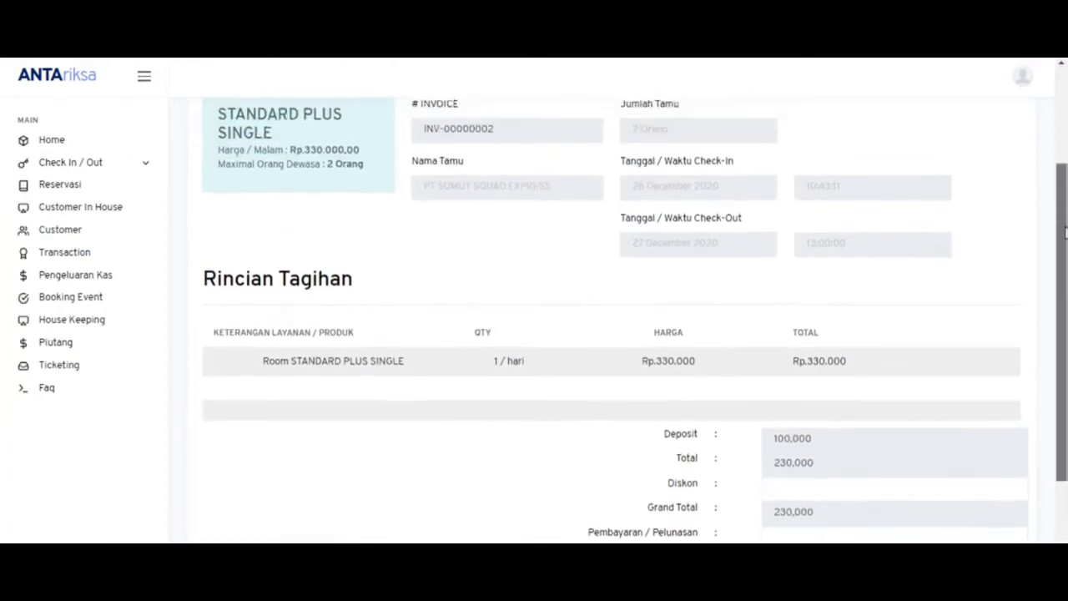
scroll(1064, 157, "up", 1)
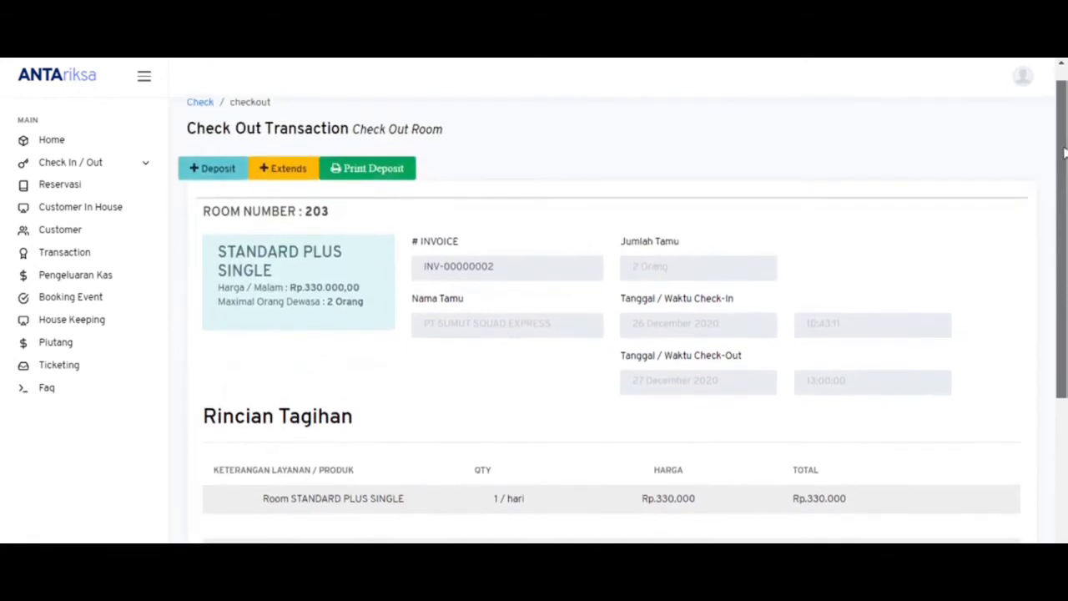
left_click_drag(1064, 156, 1062, 297)
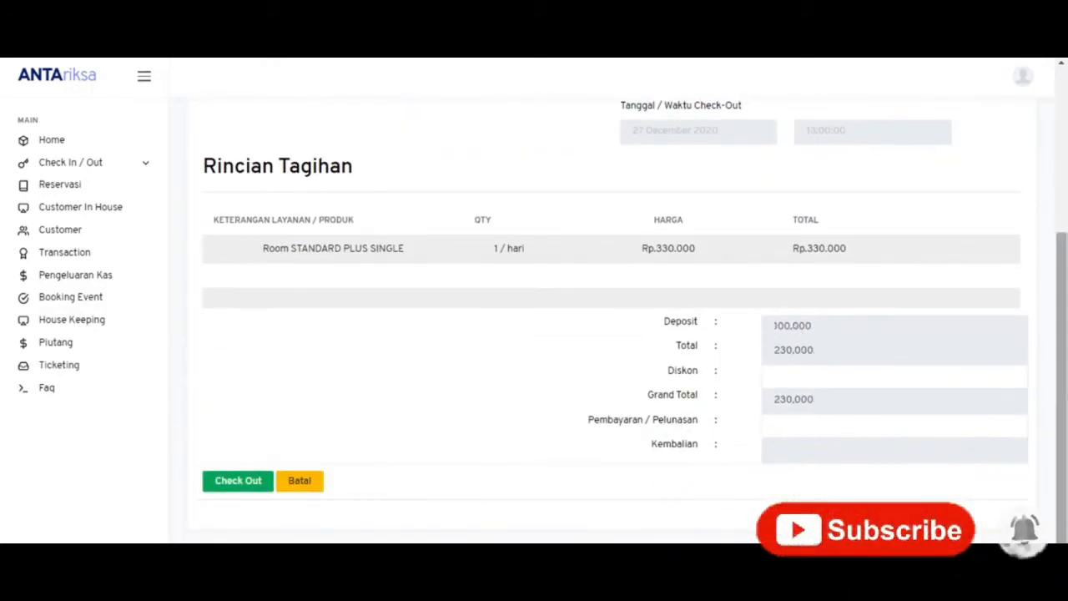
scroll(1043, 205, "up", 4)
left_click_drag(1060, 201, 1064, 179)
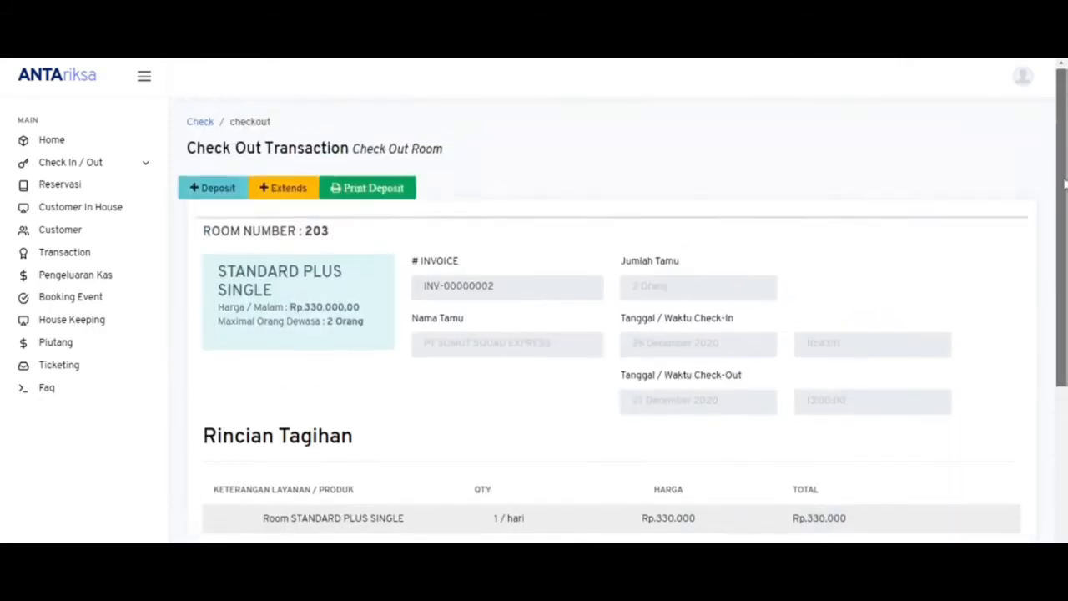
- Add a 300,000 deposit noted 'Deposit Kedua' to room 203 and review the updated totals
left_click(235, 190)
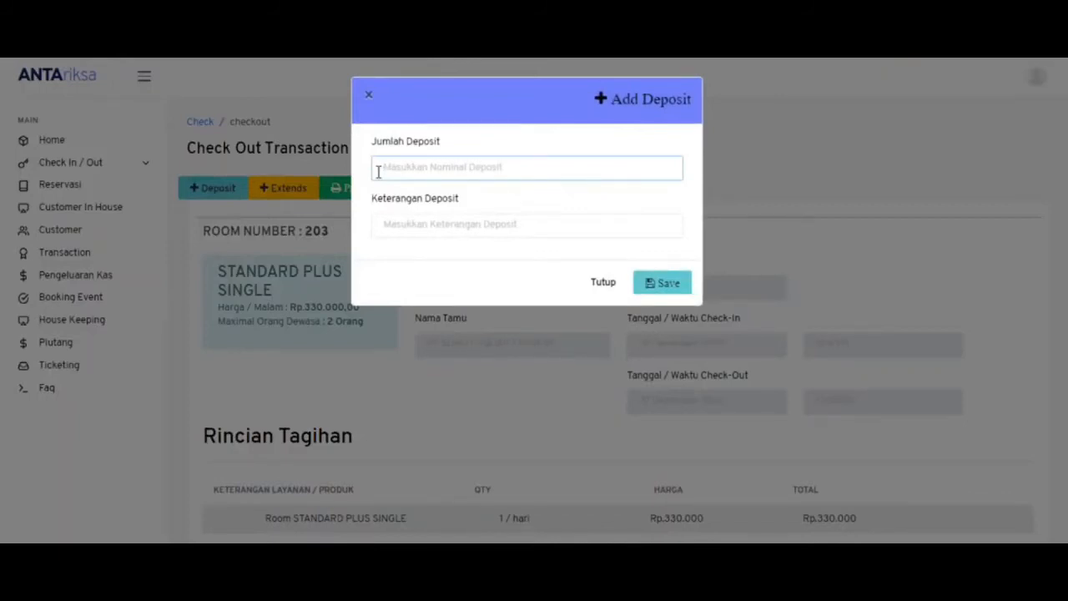
left_click(414, 229)
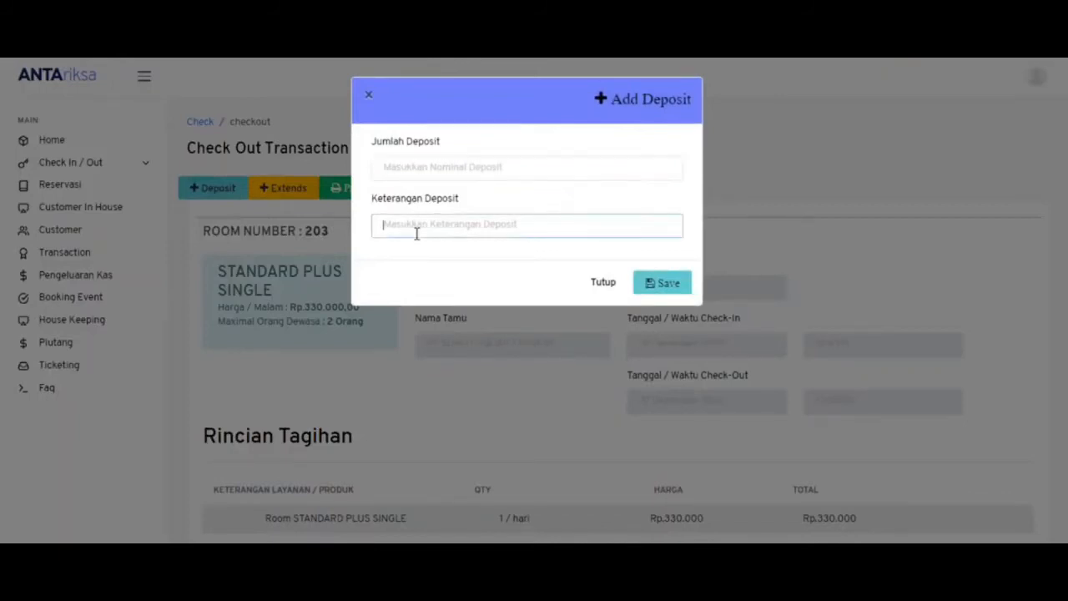
left_click(412, 180)
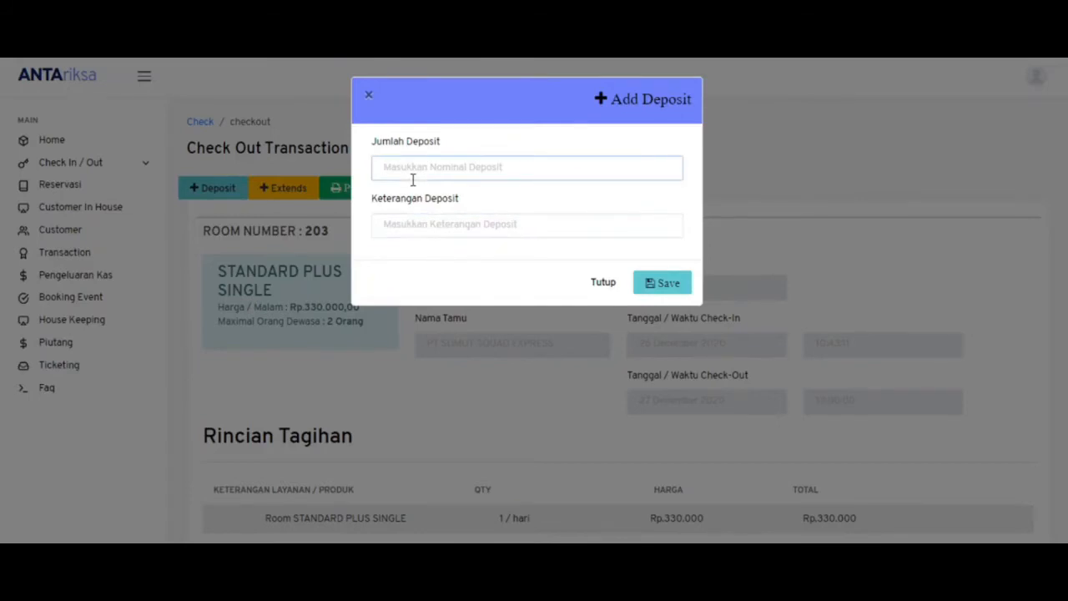
type("3")
type("000000")
left_click(517, 225)
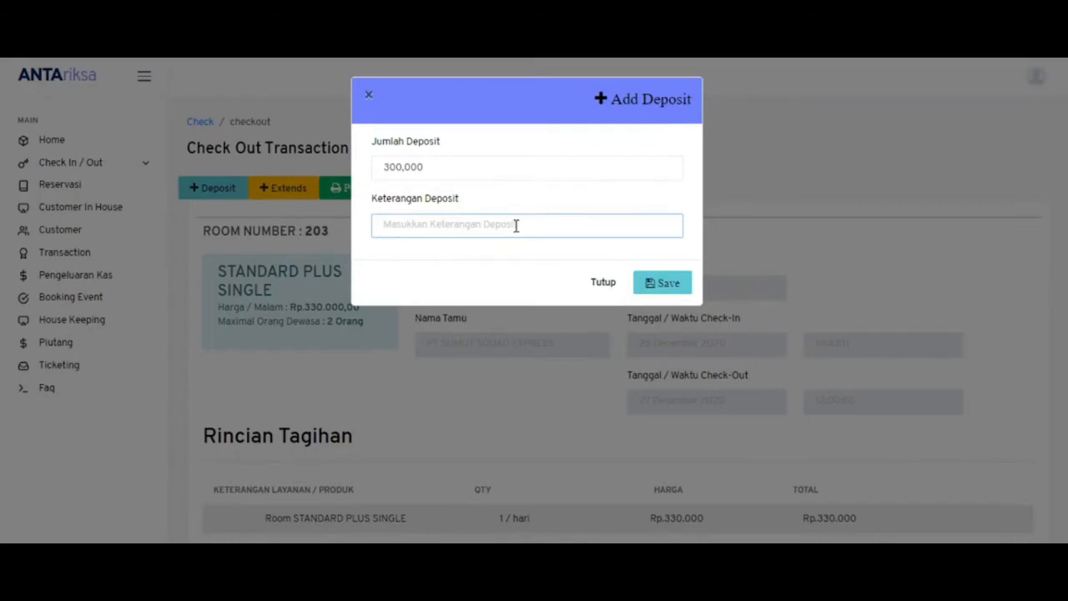
type("Deposit Kedua")
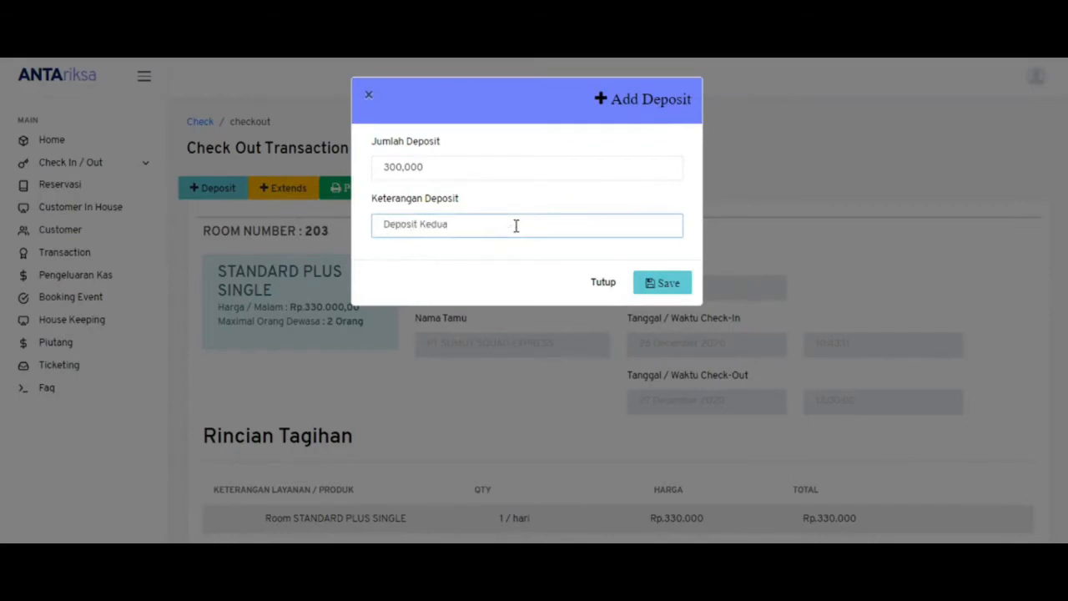
left_click(665, 283)
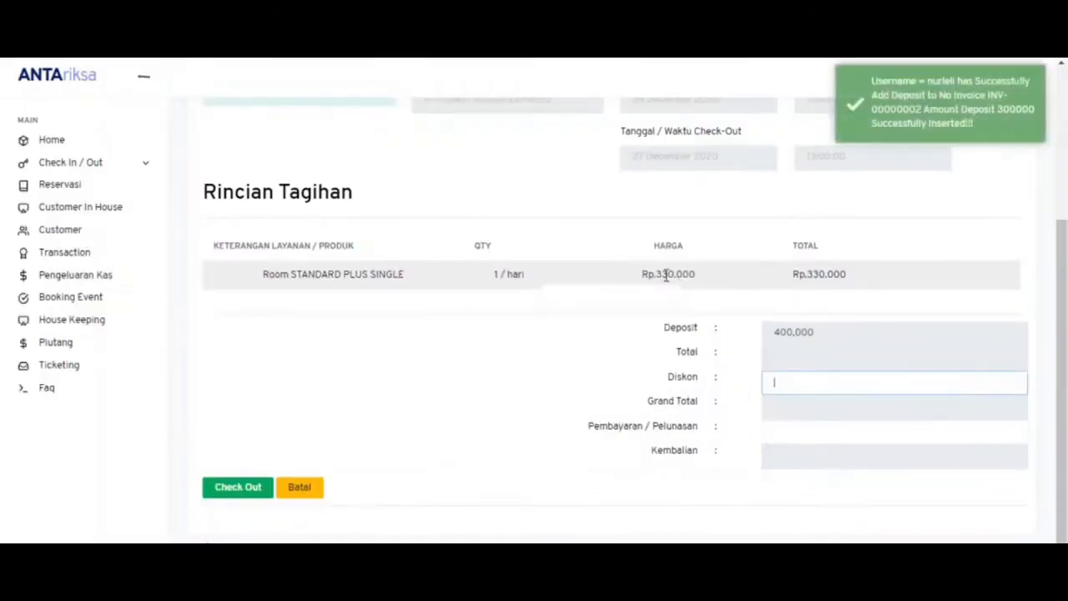
scroll(1009, 341, "up", 1)
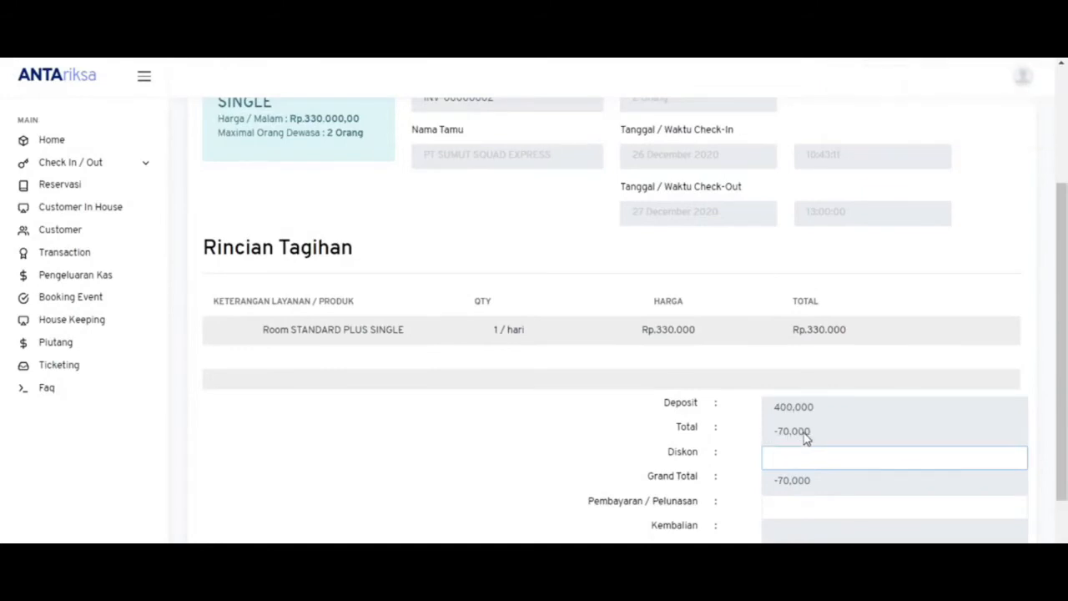
left_click_drag(1062, 436, 1001, 326)
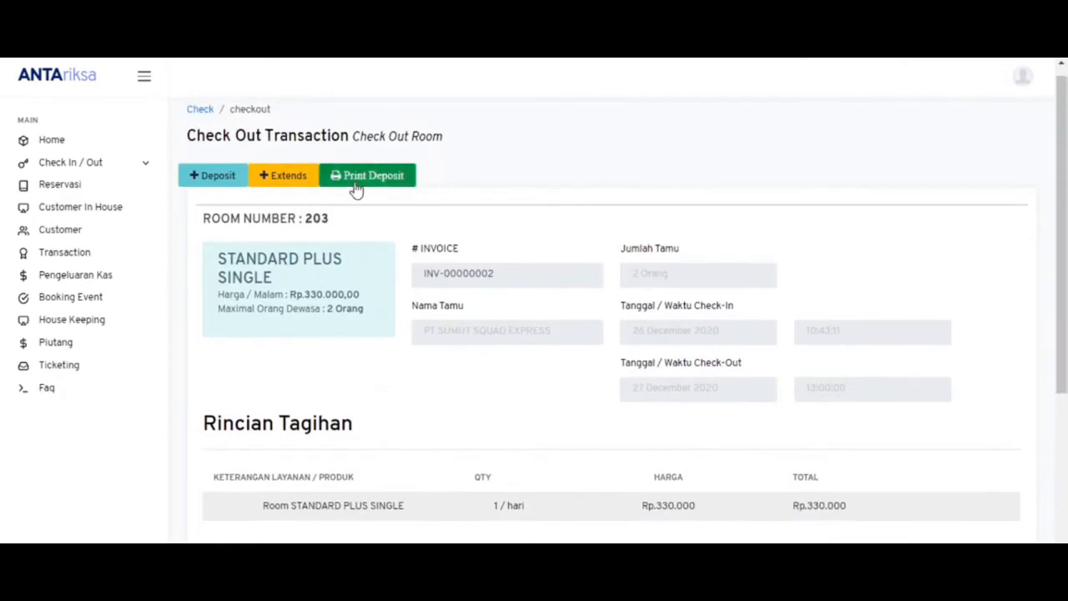
- Preview the second deposit's 300,000 receipt, cancel printing, and switch to the admin window
left_click(357, 183)
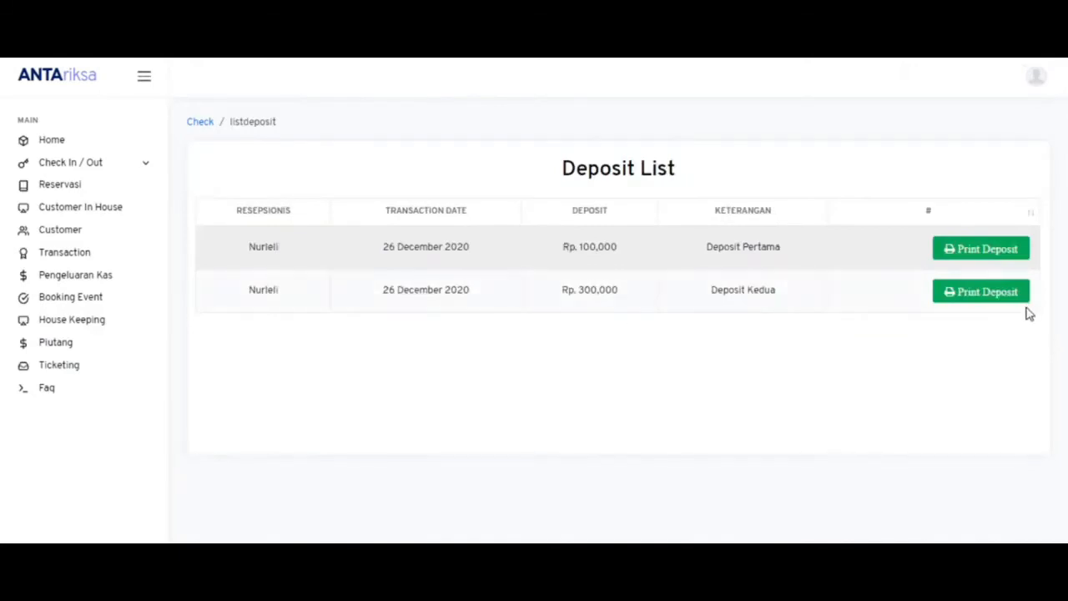
left_click(1000, 294)
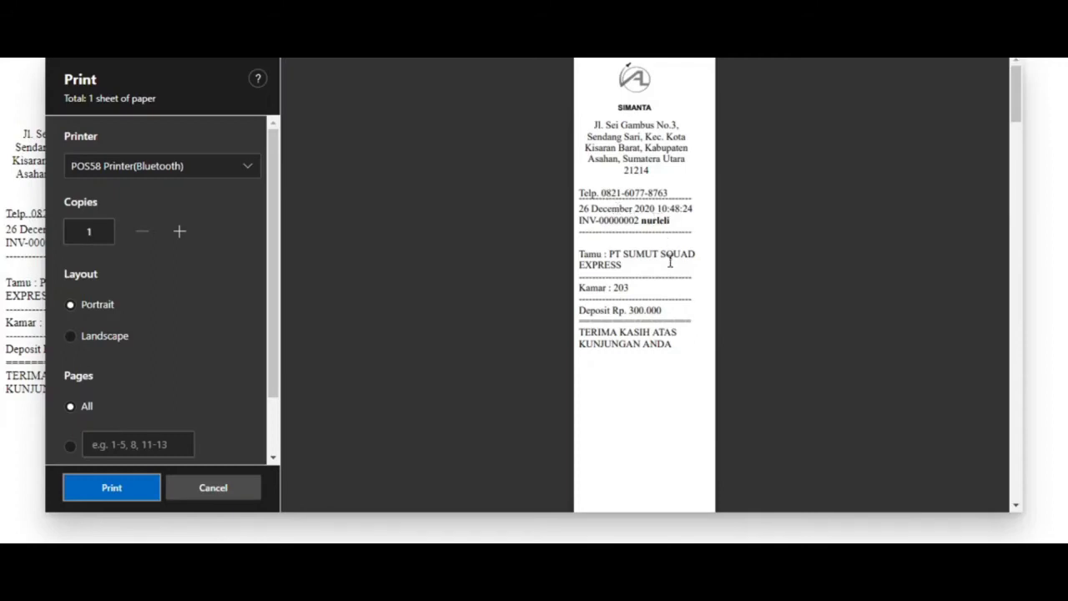
left_click(231, 496)
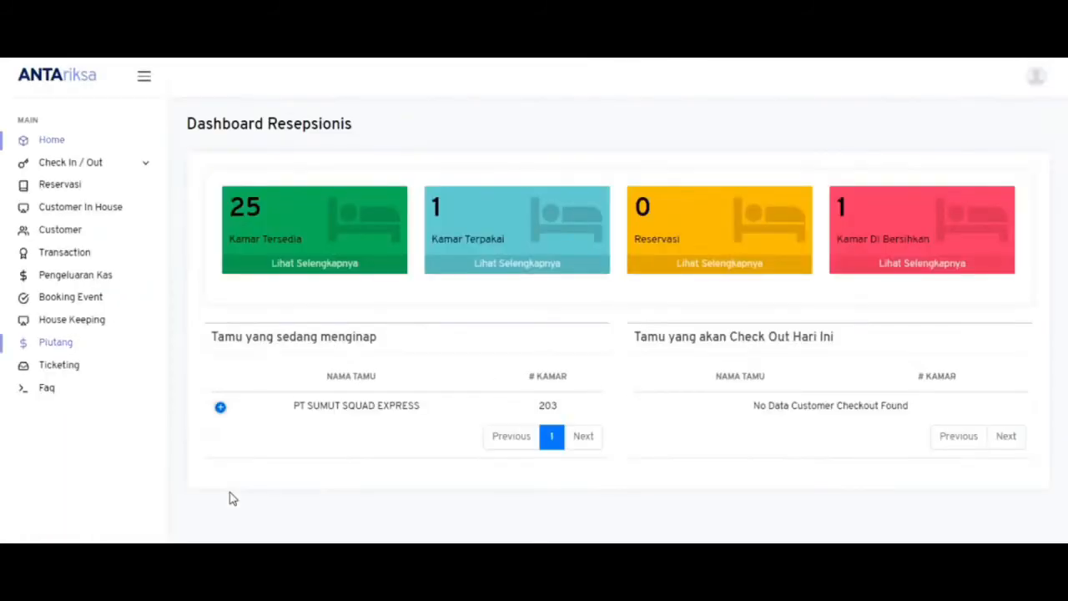
mouse_move(461, 585)
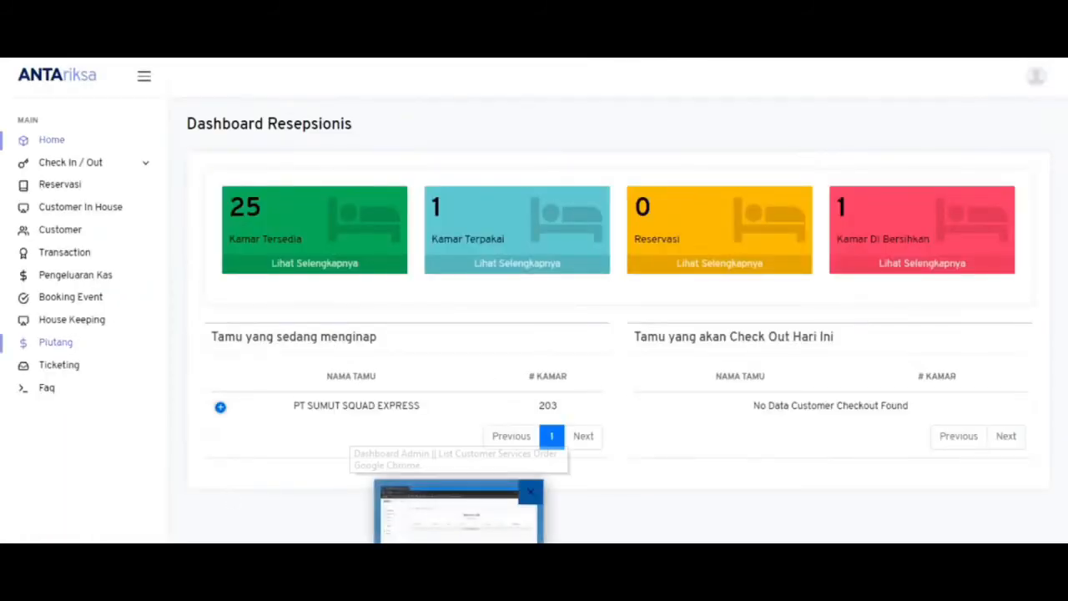
left_click(462, 526)
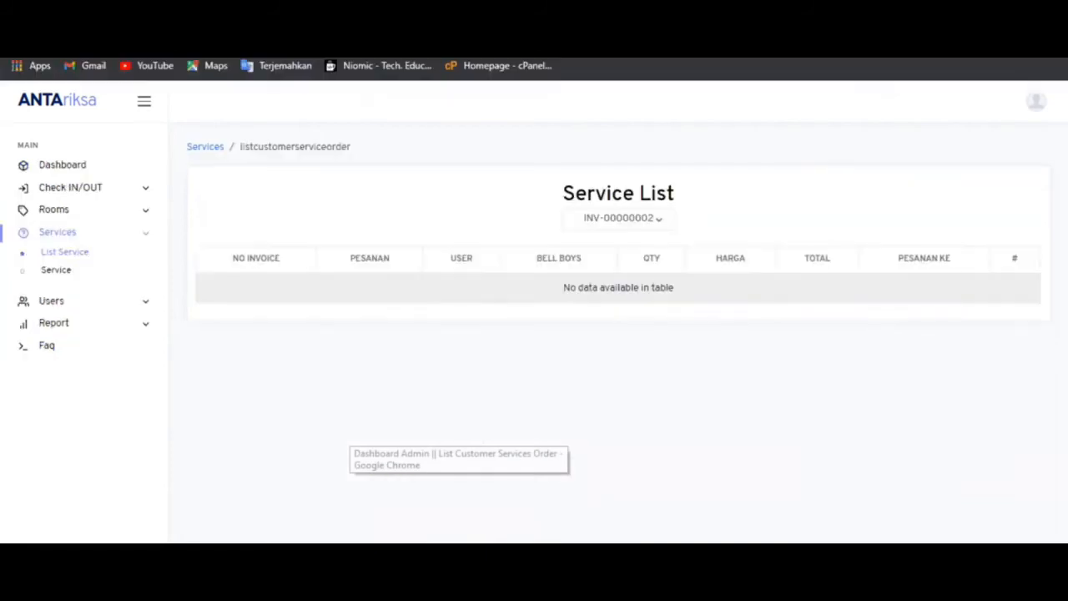
left_click(130, 325)
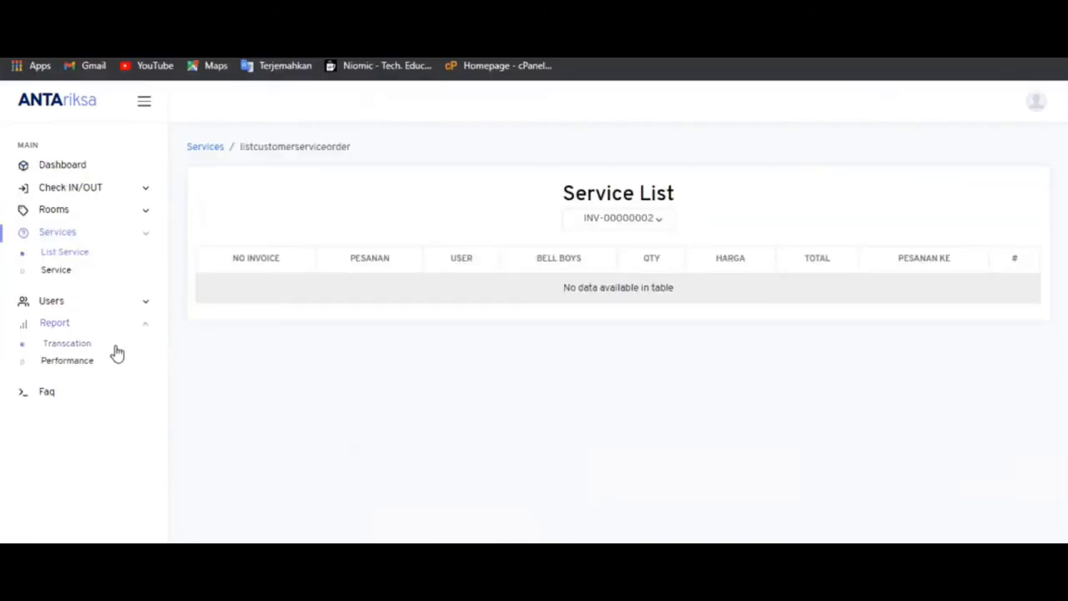
- Run the Deposit report for 26–26 December 2020 (two deposits, 400,000 total), then go back
left_click(117, 351)
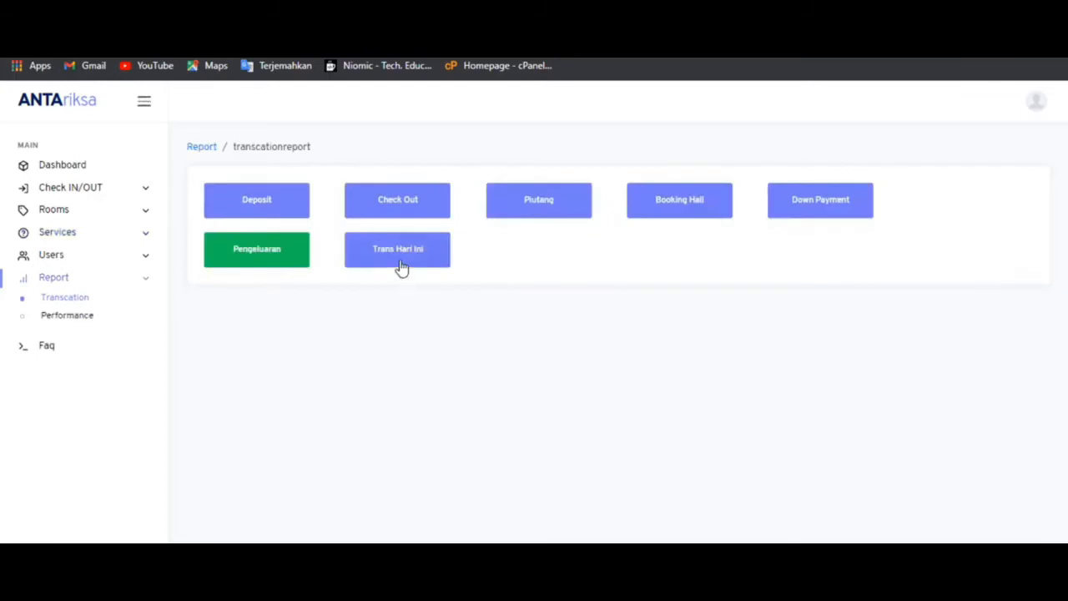
left_click(296, 212)
left_click(341, 196)
key("Return")
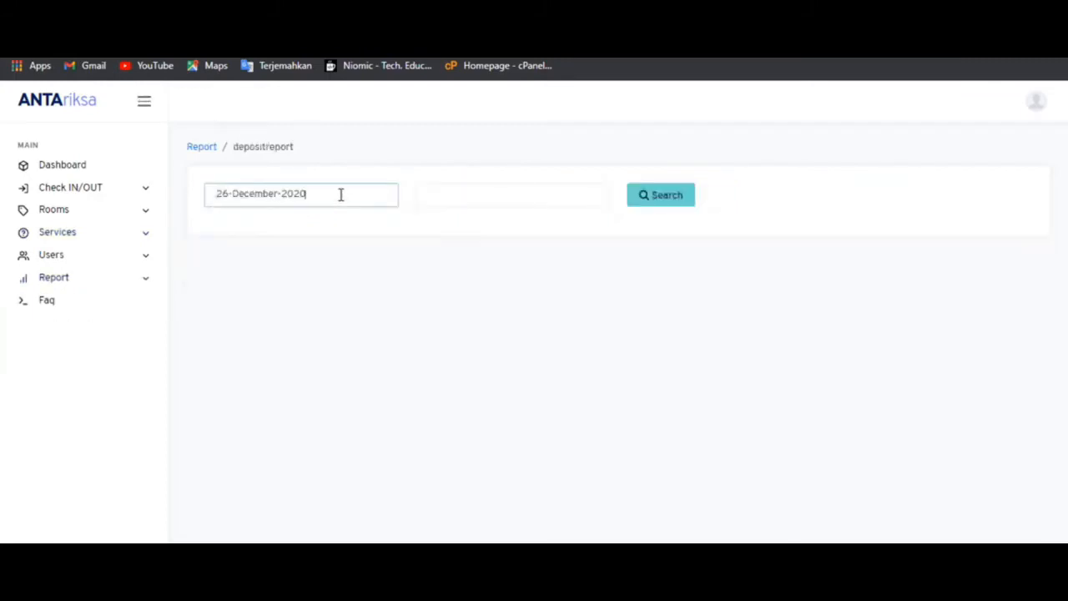
left_click(442, 198)
key("Return")
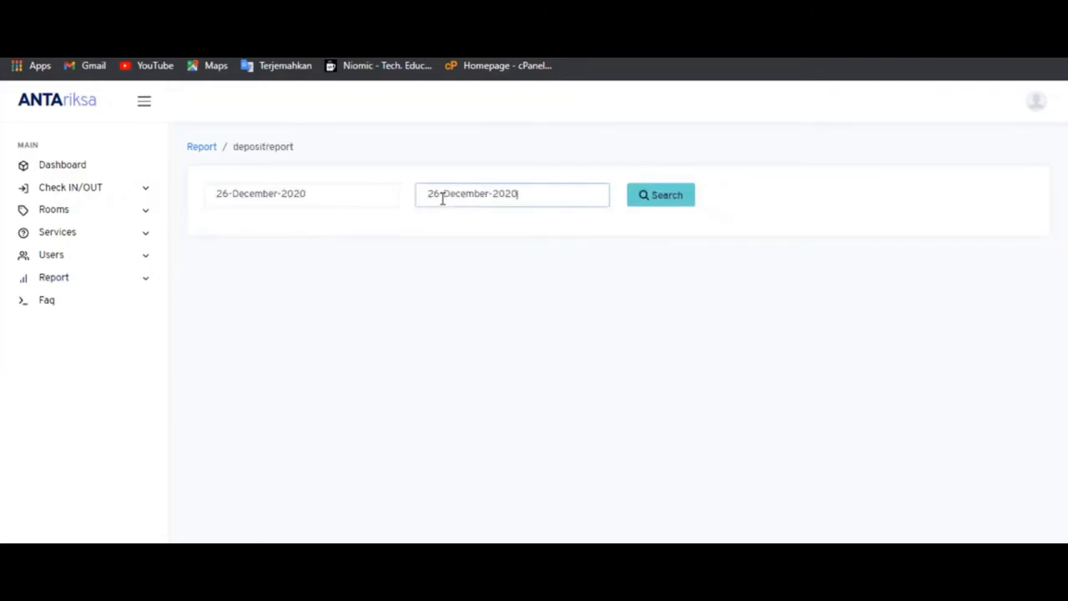
left_click(640, 209)
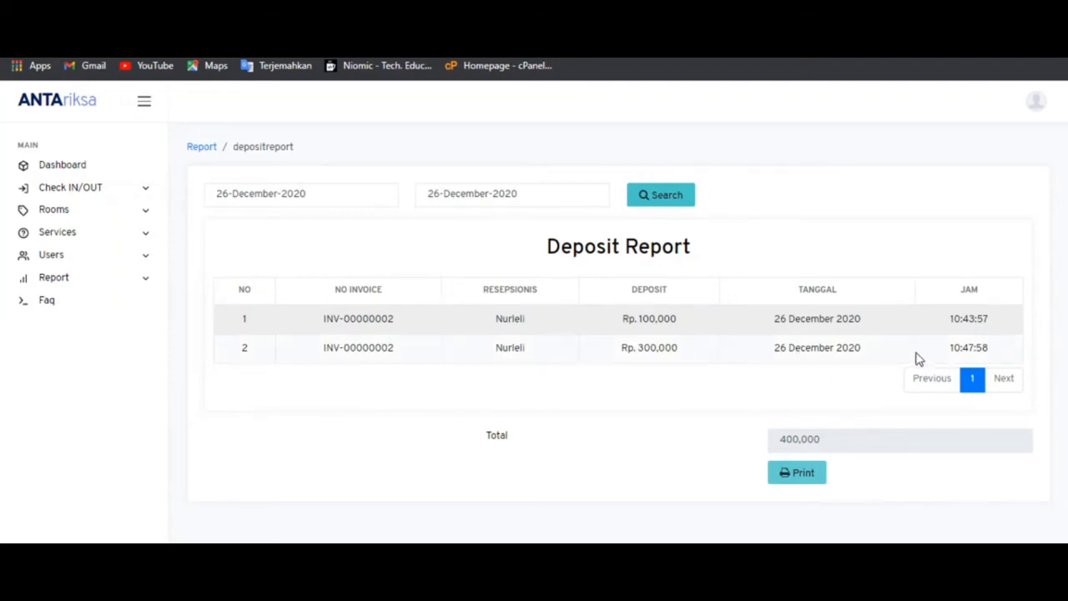
key("alt+Left")
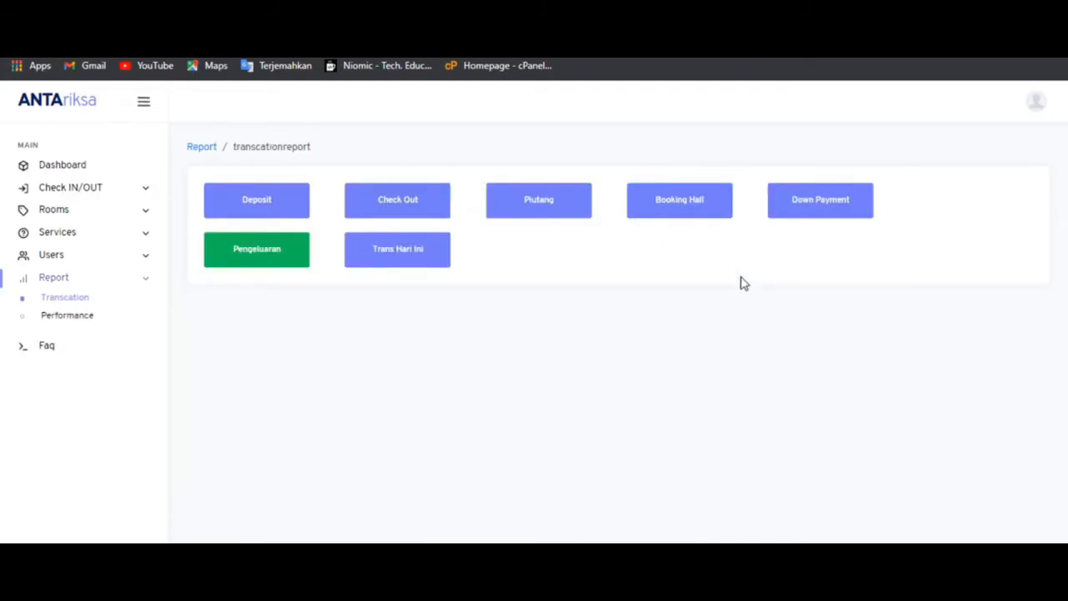
- Run the Trans Hari Ini report for 26–26 December 2020 and scroll to its totals
left_click(387, 262)
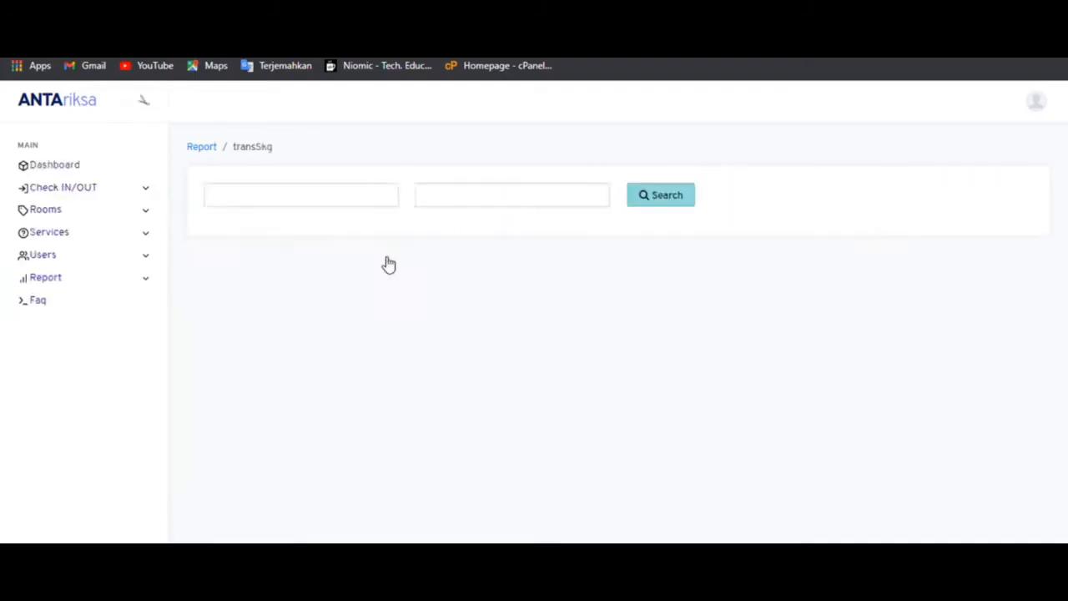
left_click(334, 205)
key("Return")
left_click(430, 206)
key("Return")
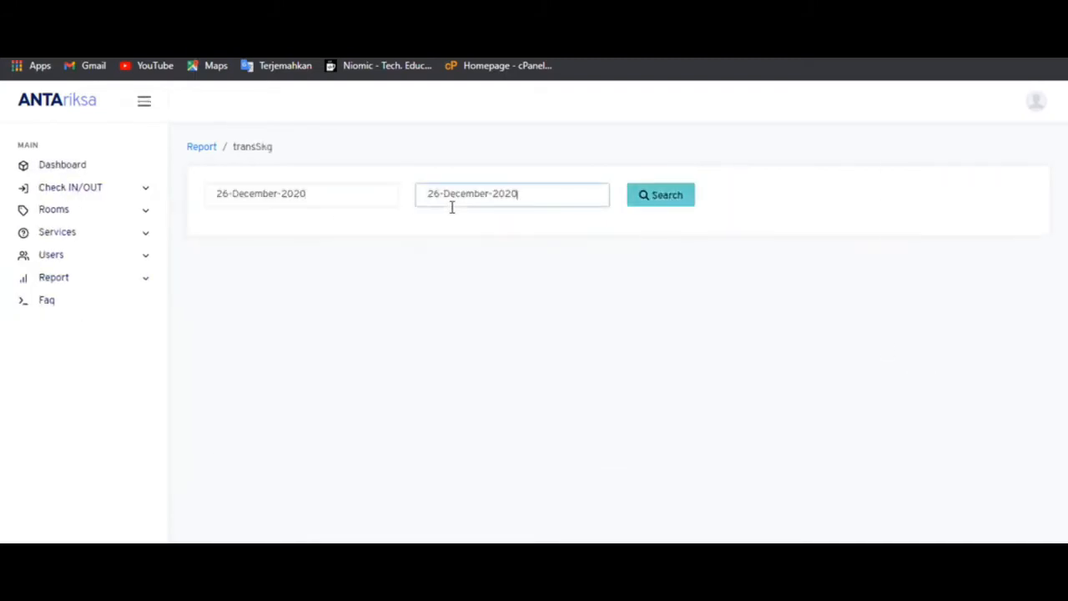
left_click(634, 204)
scroll(635, 213, "down", 2)
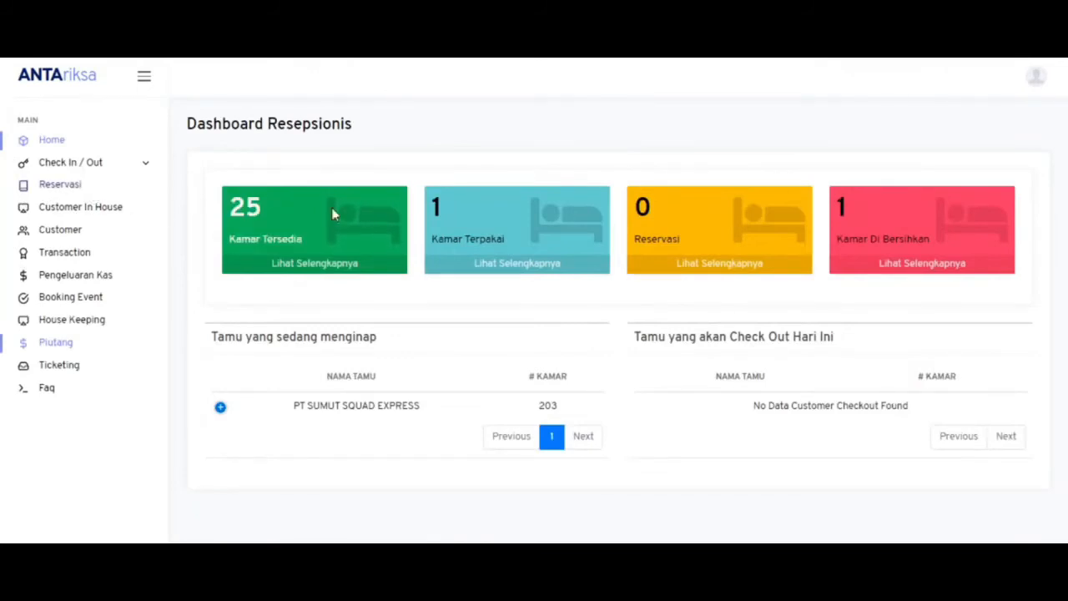
- Open room 203's check-out bill from the occupied rooms list and review it
left_click(544, 264)
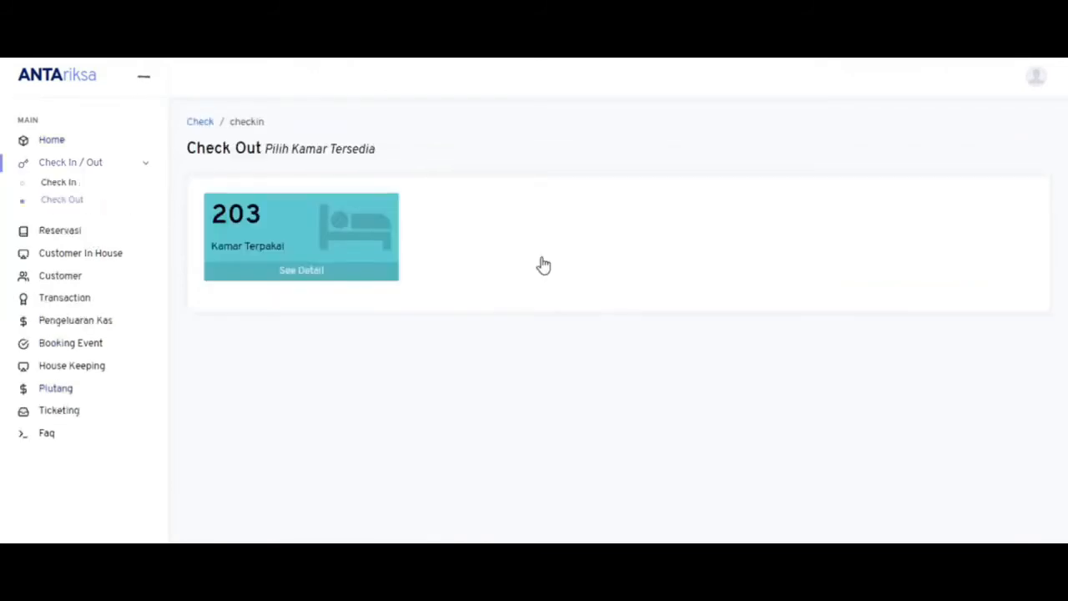
left_click(329, 281)
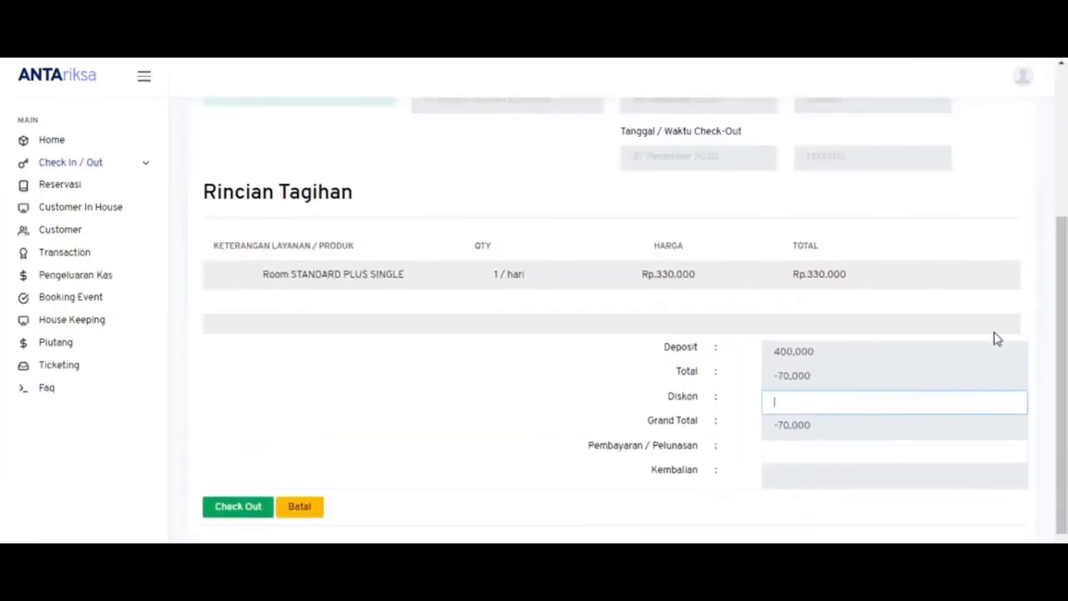
left_click_drag(1062, 347, 1065, 374)
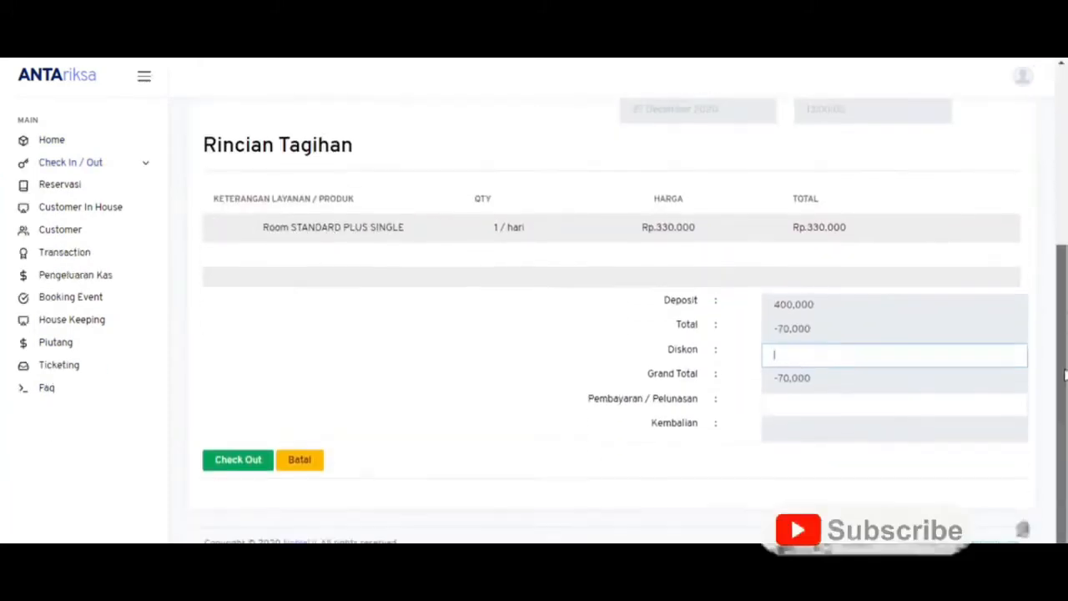
left_click(779, 403)
left_click_drag(1060, 363, 1059, 269)
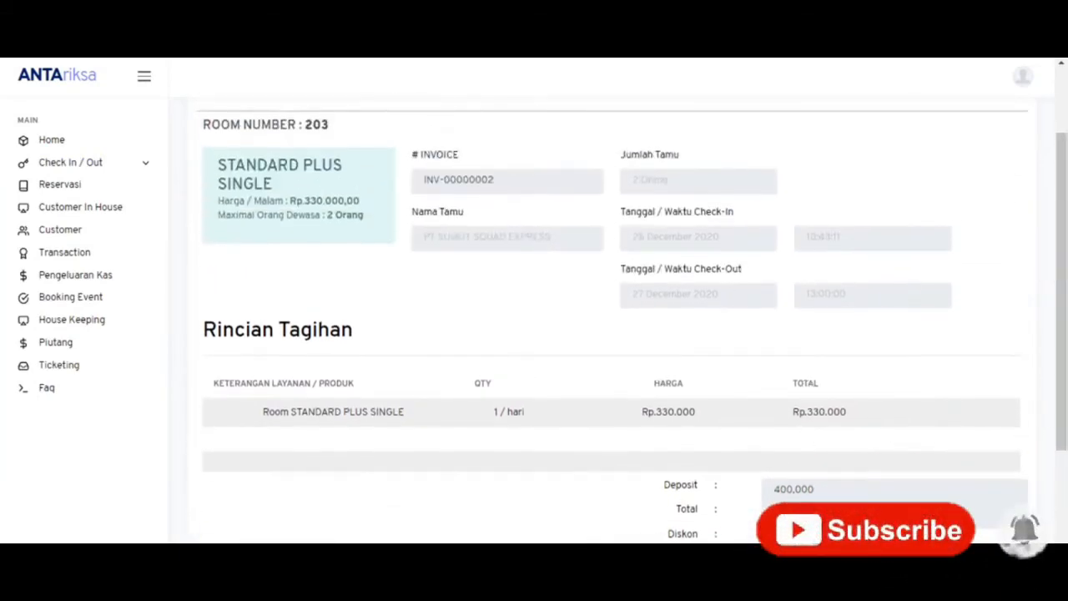
left_click_drag(1063, 369, 1065, 408)
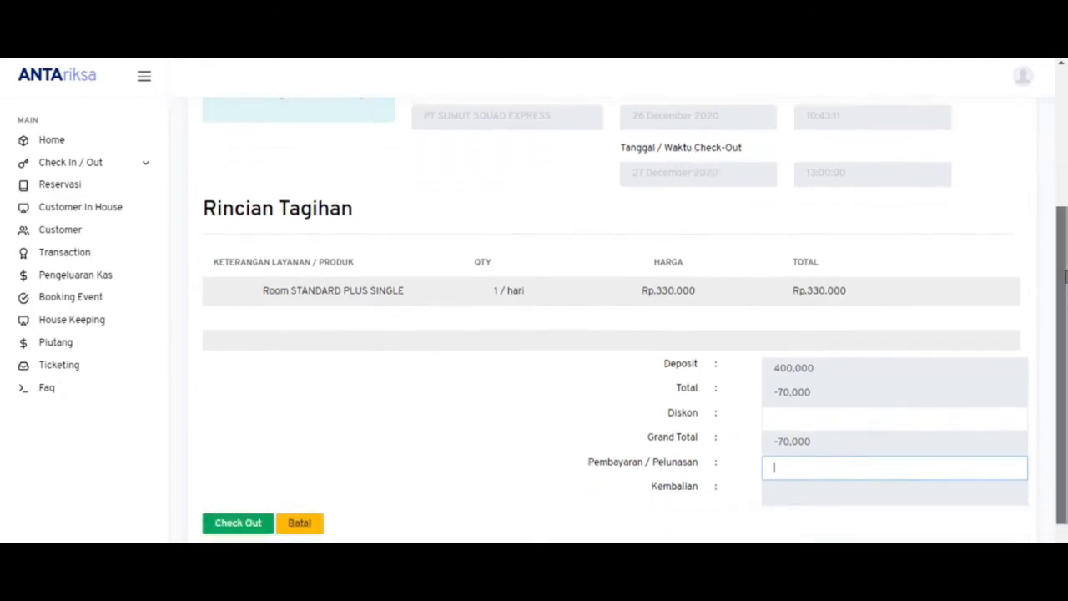
scroll(1066, 278, "down", 1)
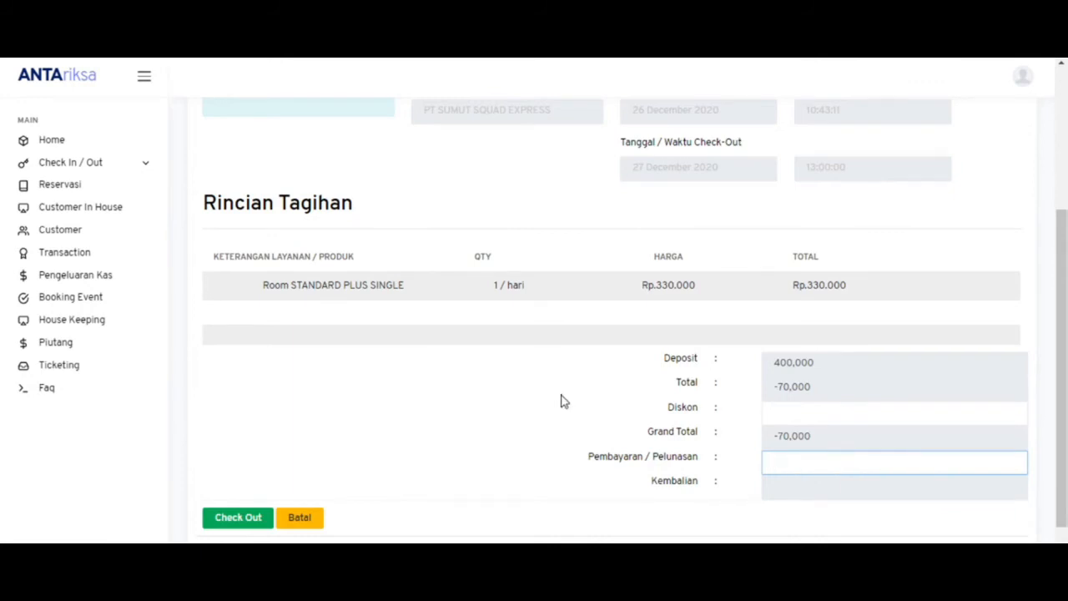
- Check out room 203 with a payment of 0 (change 70,000) and skip printing the receipt
type("0")
left_click(233, 518)
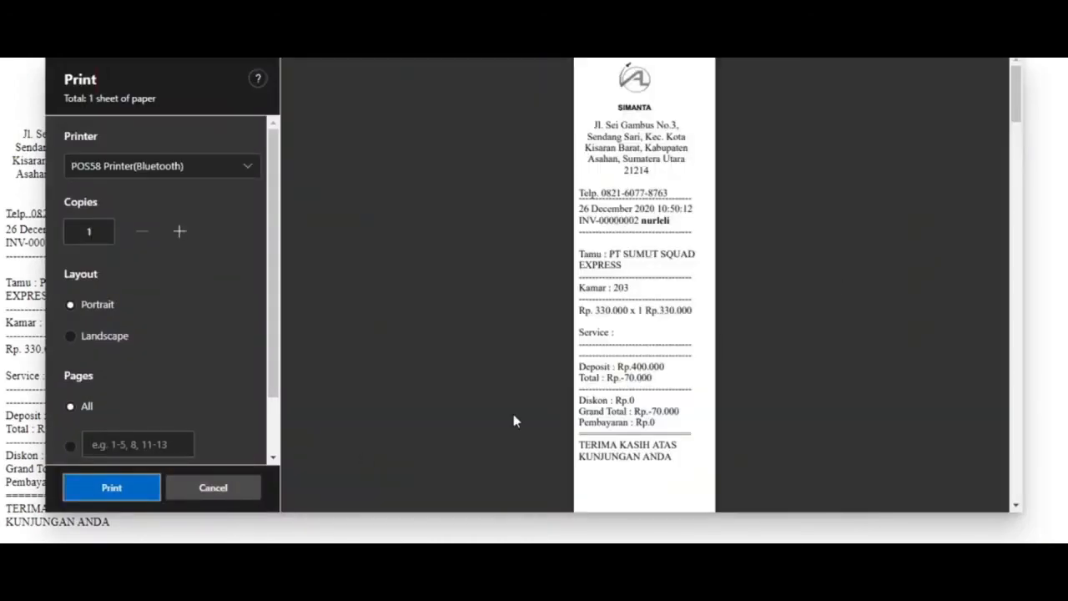
left_click(253, 489)
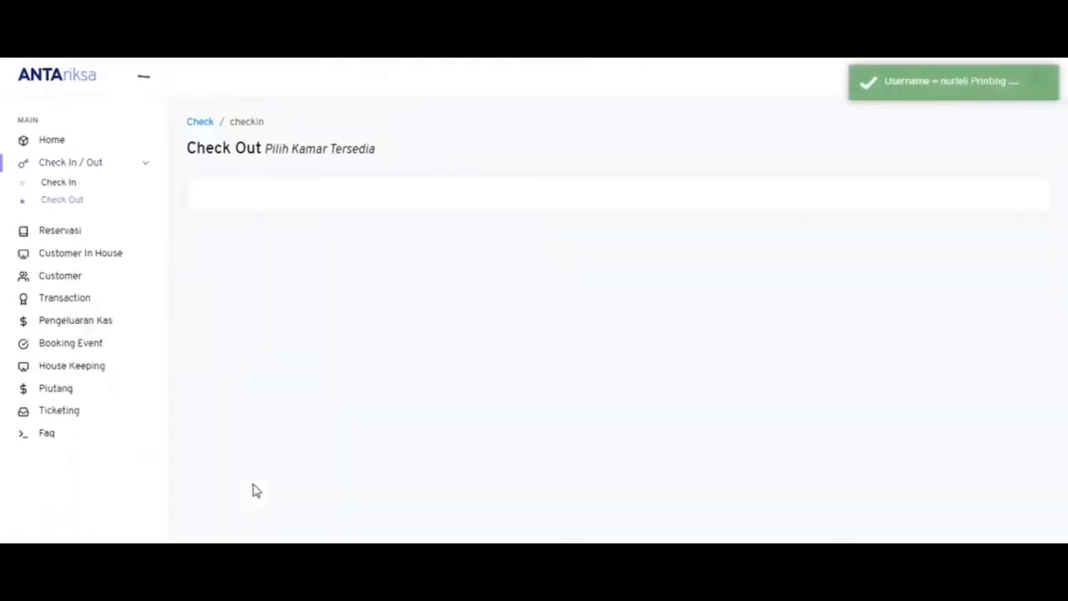
left_click(459, 554)
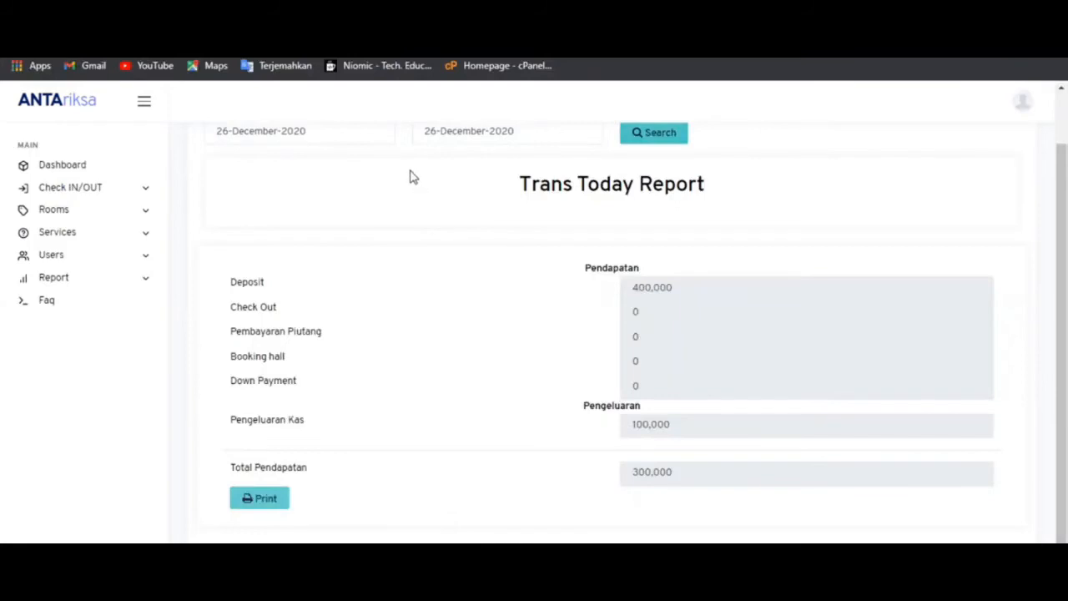
- Reload and rerun the Trans Today Report for 26–26 December 2020, showing Total Pendapatan 230,000
key("F5")
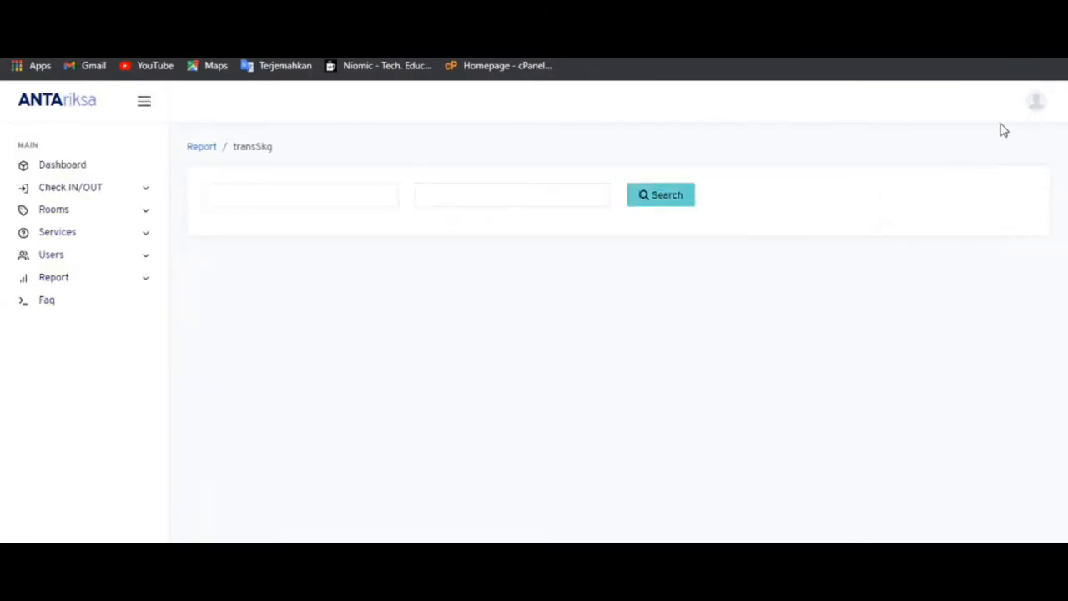
mouse_move(460, 584)
mouse_move(207, 584)
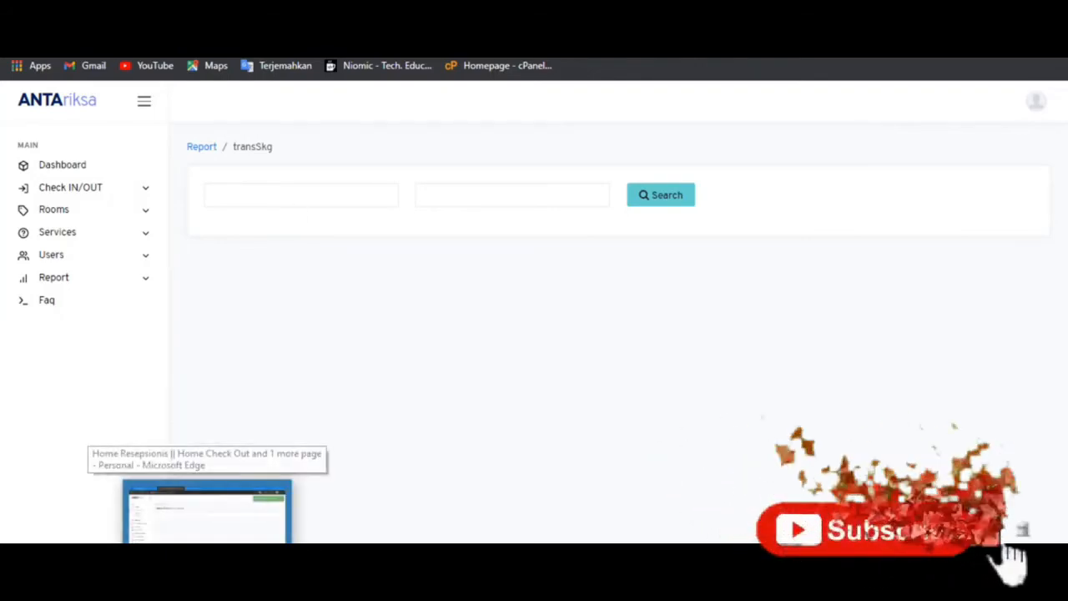
left_click(312, 189)
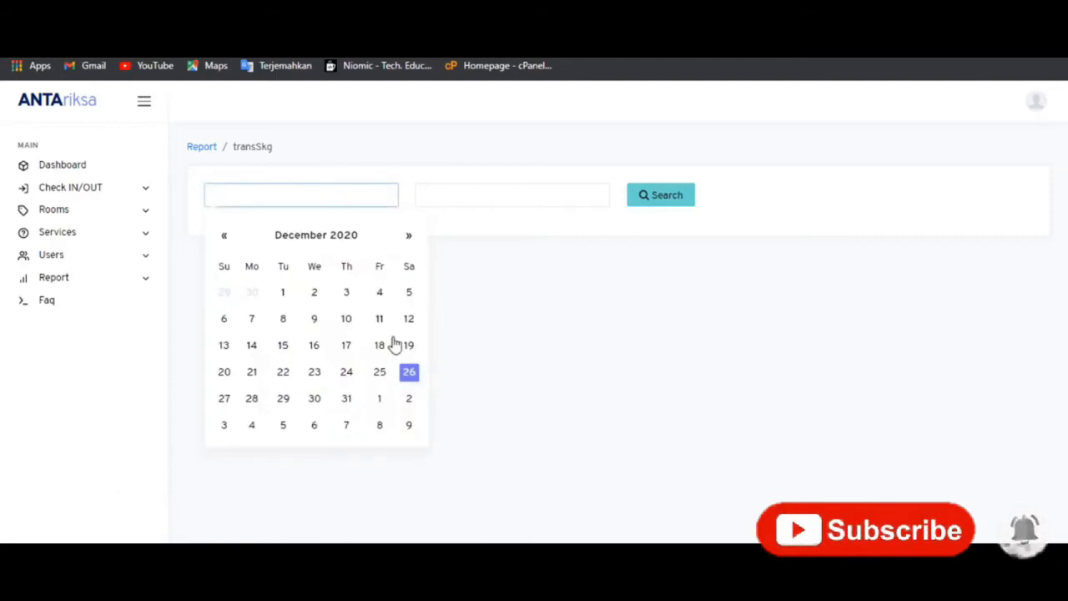
left_click(409, 372)
left_click(459, 200)
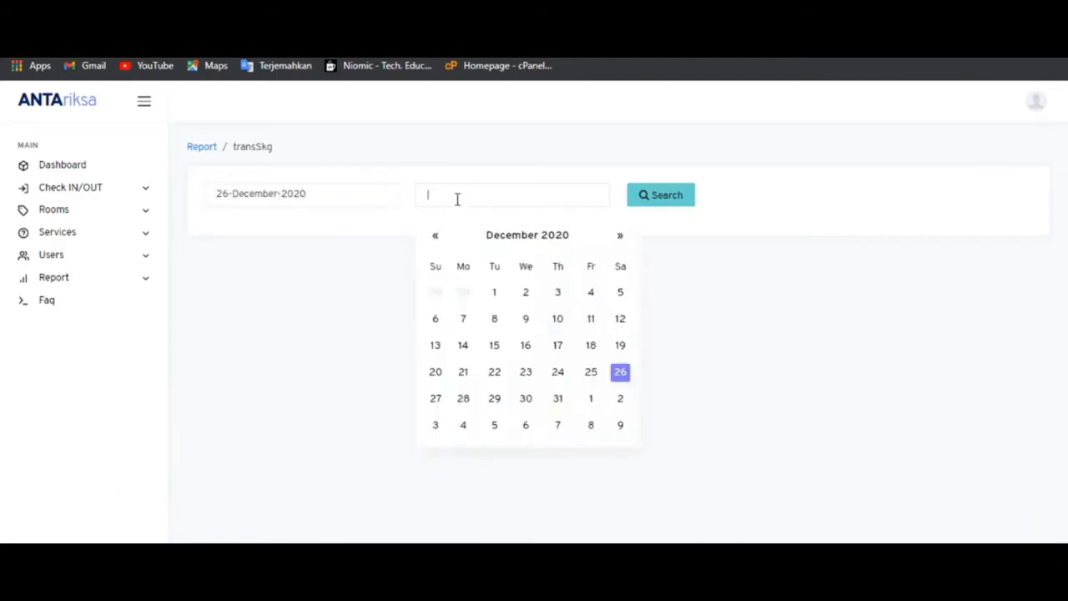
left_click(620, 373)
left_click(662, 202)
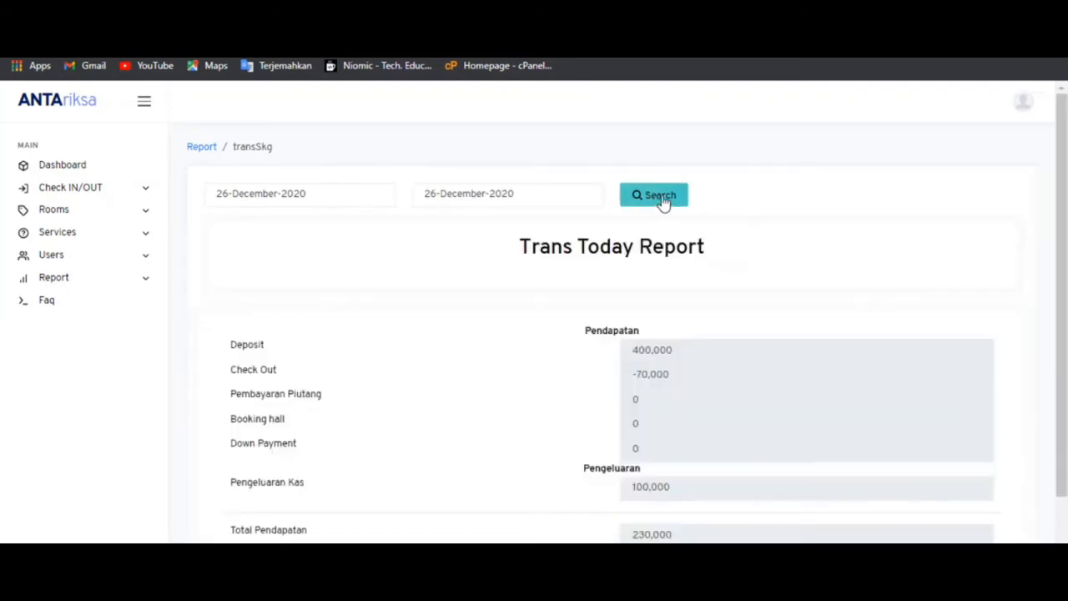
scroll(662, 201, "down", 1)
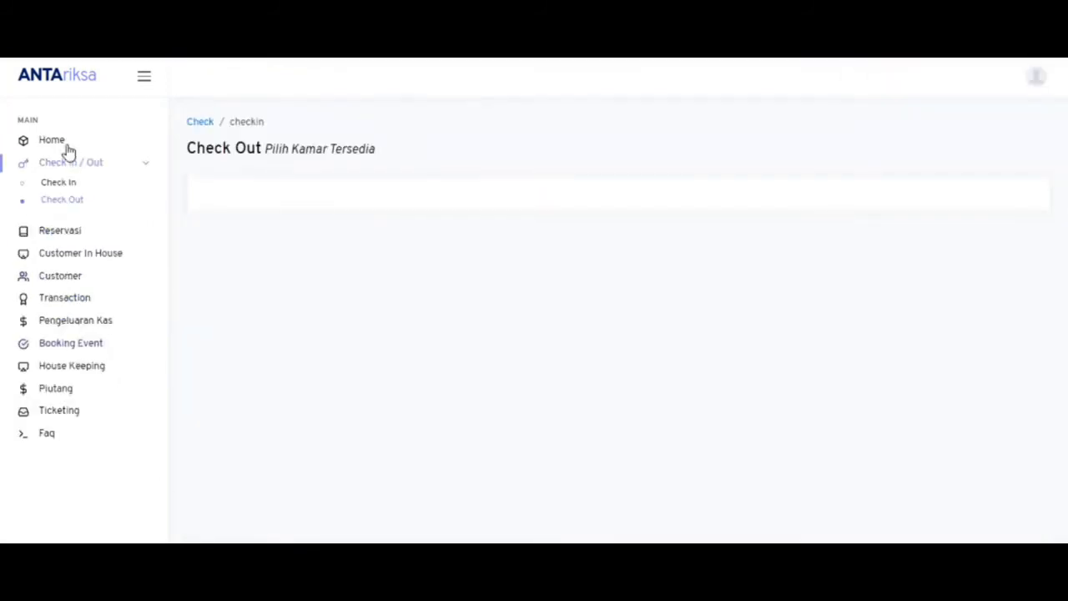
- Assign a housekeeping staff member to room 204's cleaning record and save it
left_click(66, 143)
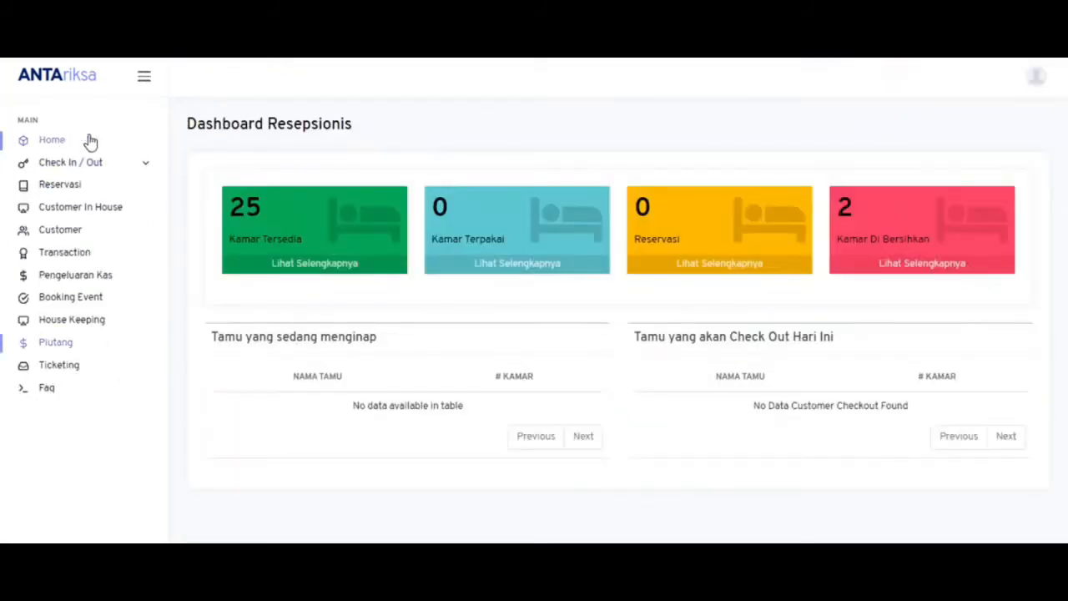
left_click(860, 276)
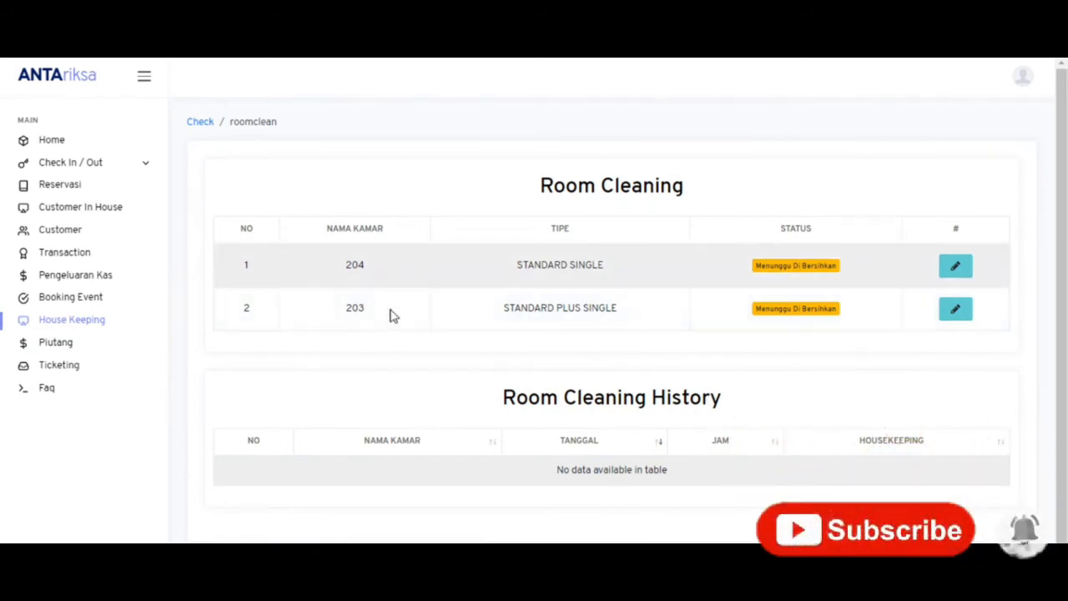
left_click(958, 276)
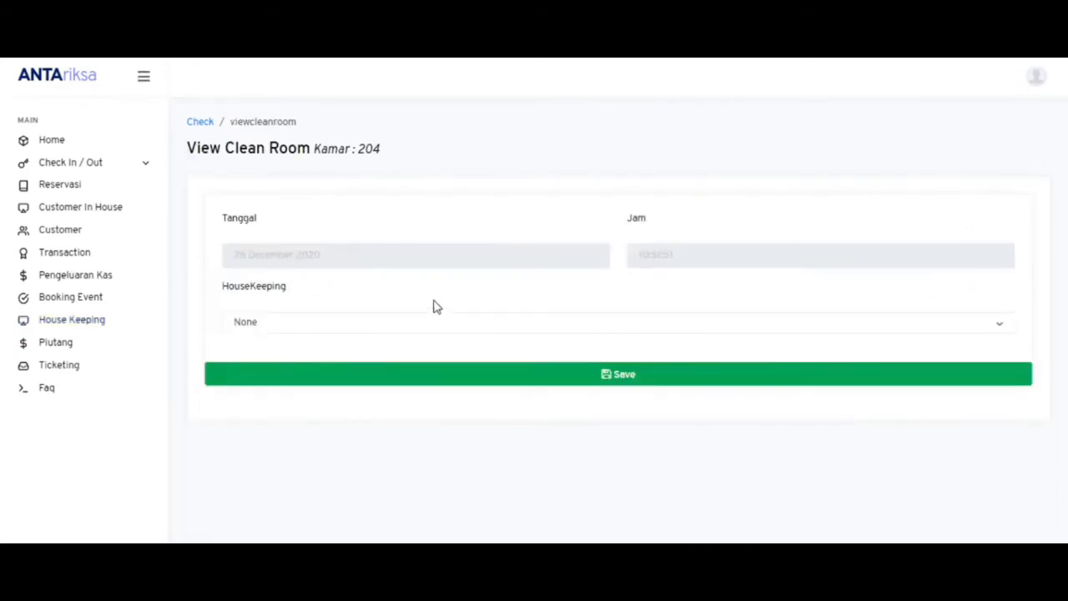
left_click(352, 326)
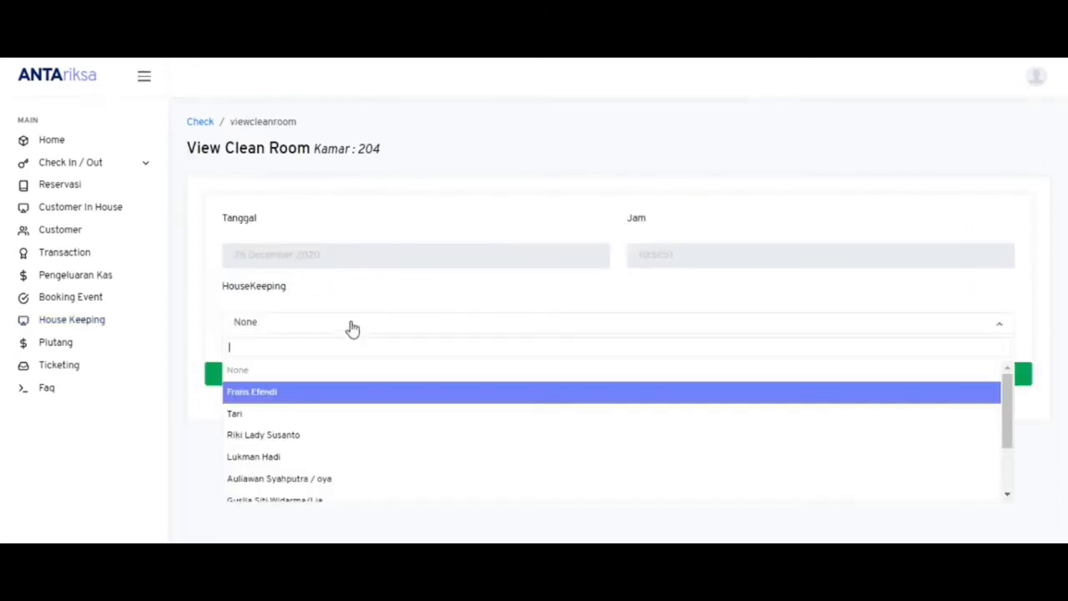
left_click(311, 418)
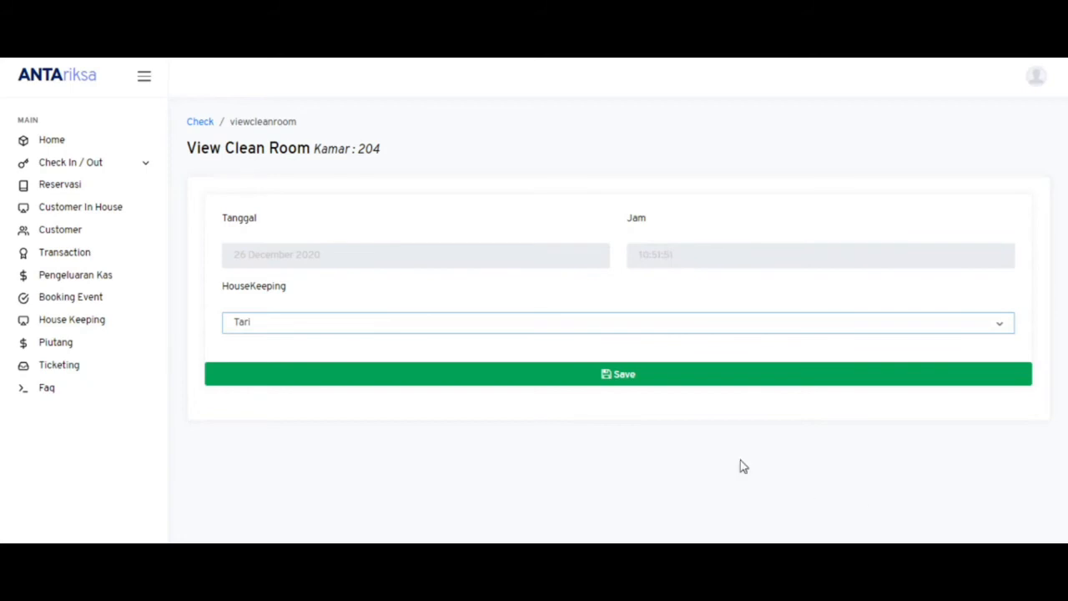
left_click(550, 379)
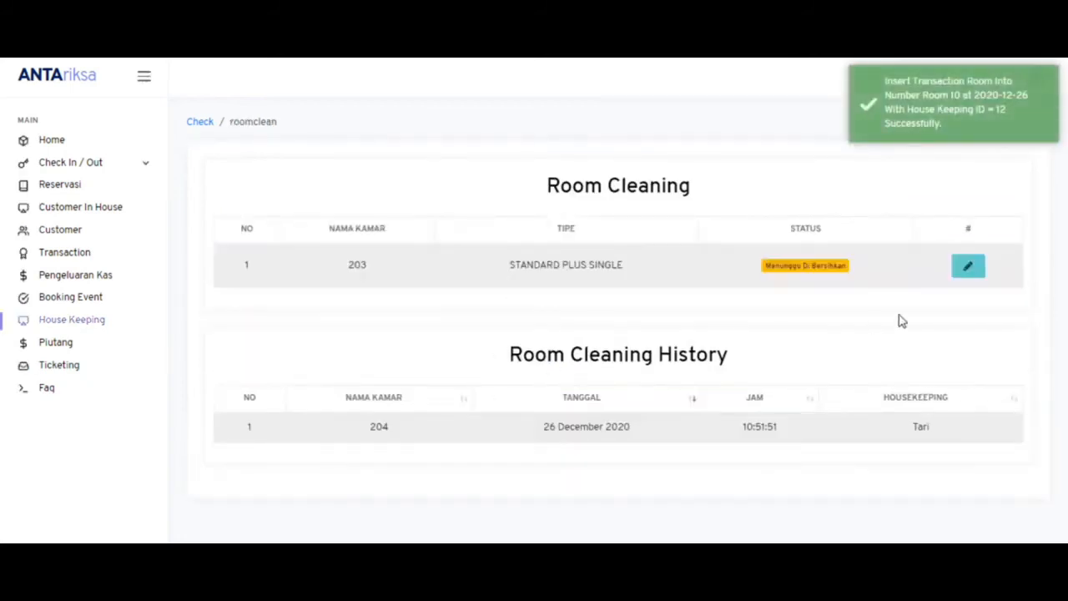
- Assign a housekeeper to room 203's cleaning record, save it, and return to the dashboard
left_click(972, 267)
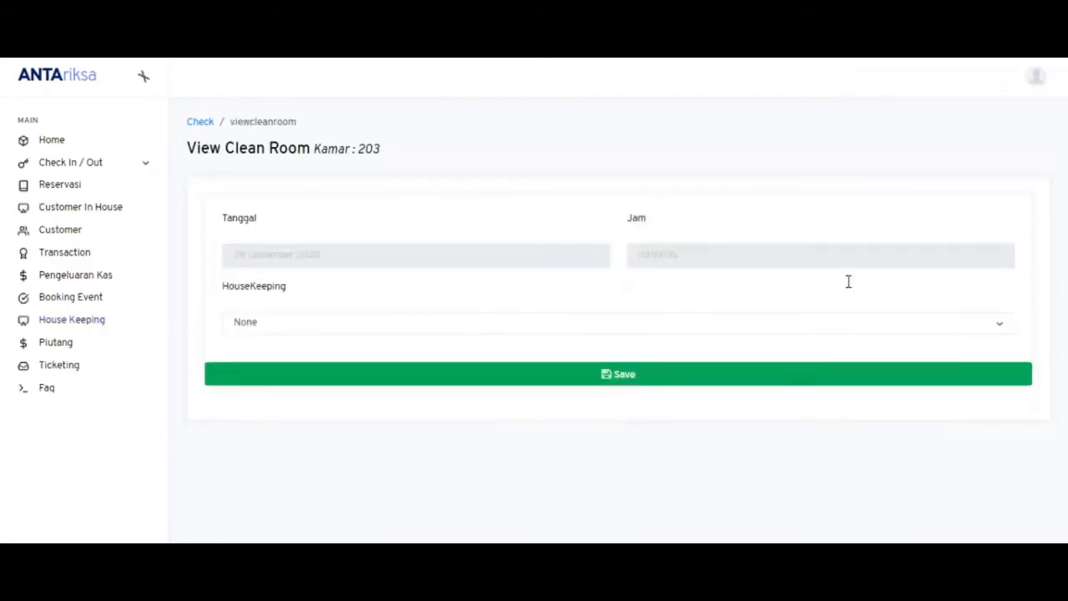
left_click(458, 331)
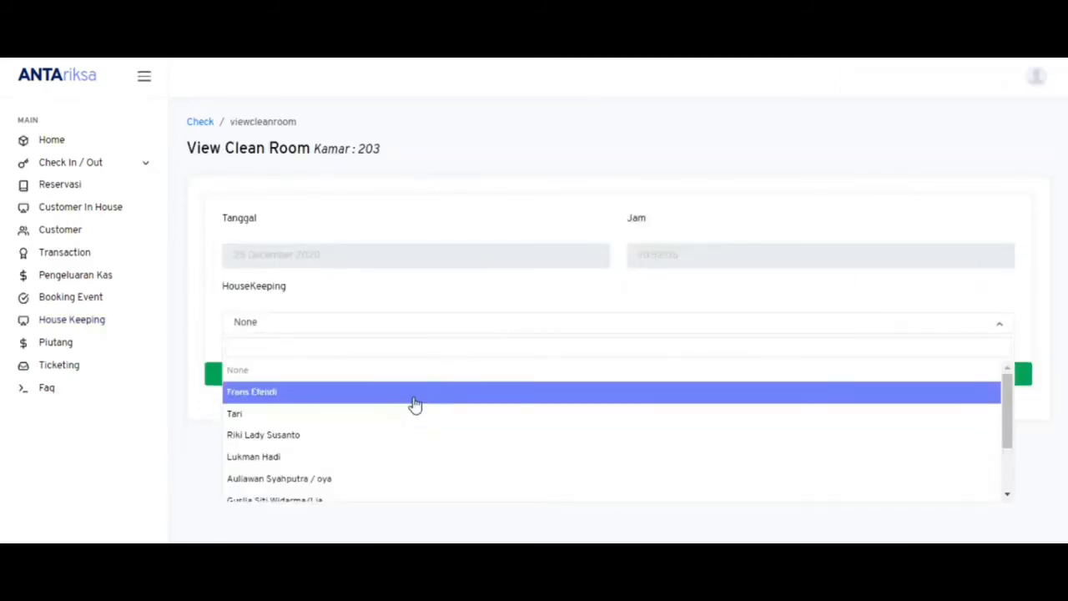
left_click(411, 397)
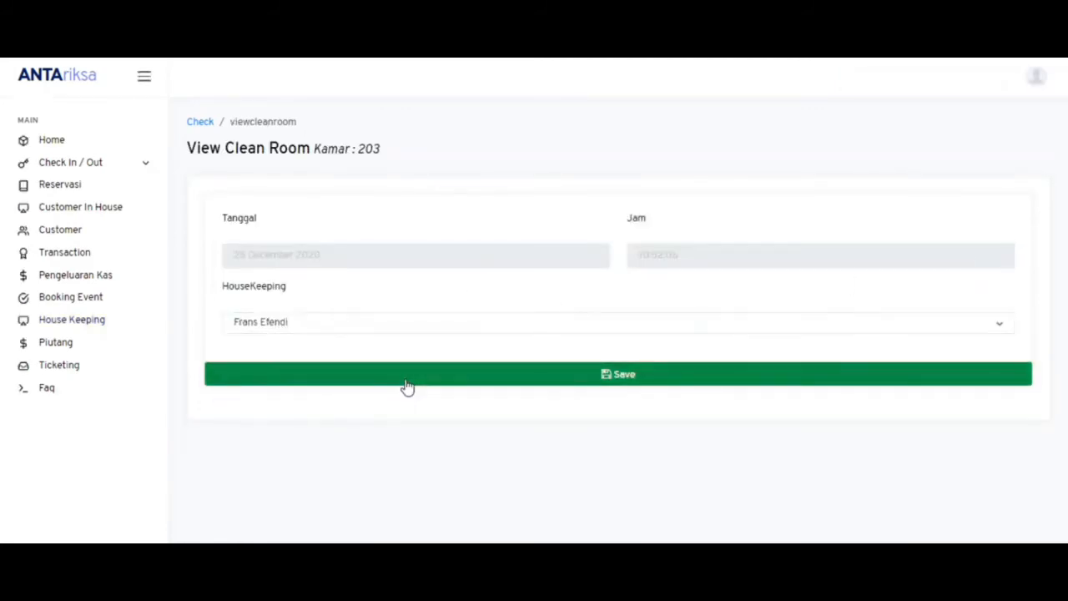
left_click(407, 380)
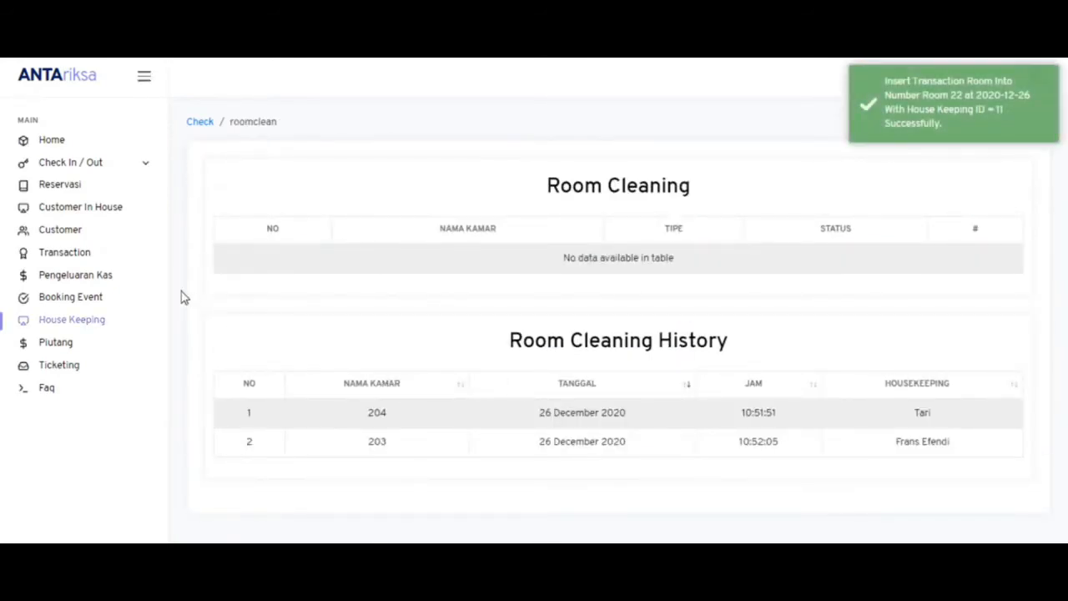
left_click(49, 145)
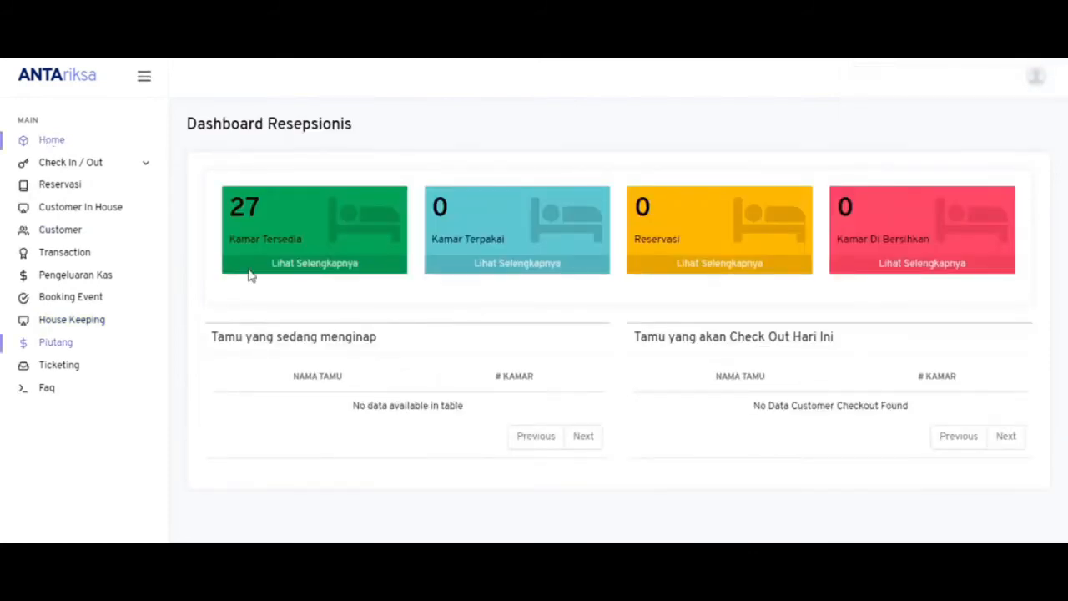
- Start a check-in for room 203 and select the registered guest
left_click(70, 164)
left_click(72, 185)
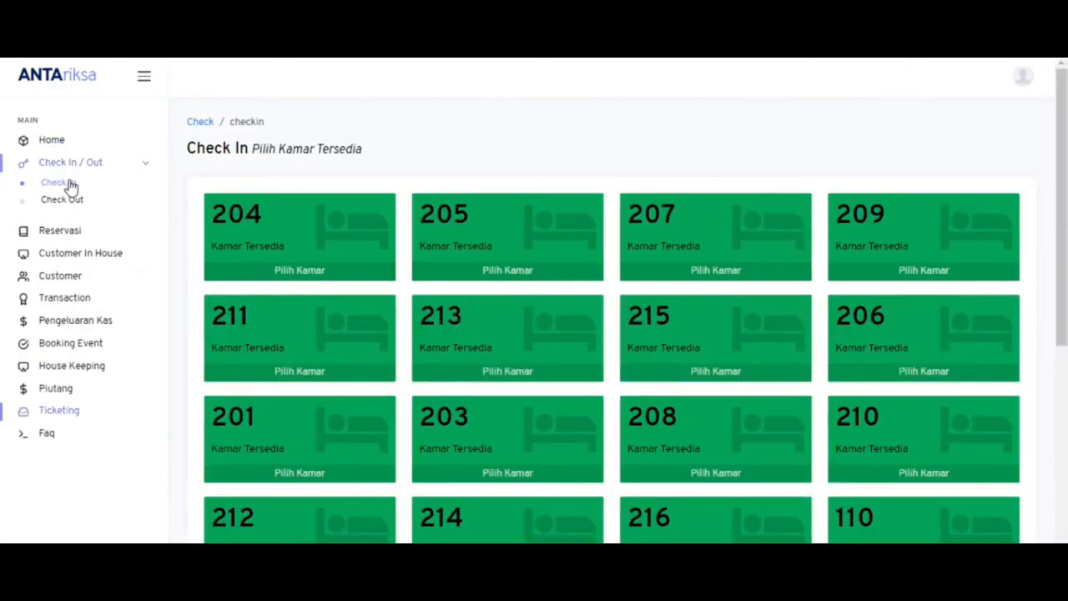
scroll(1043, 232, "down", 2)
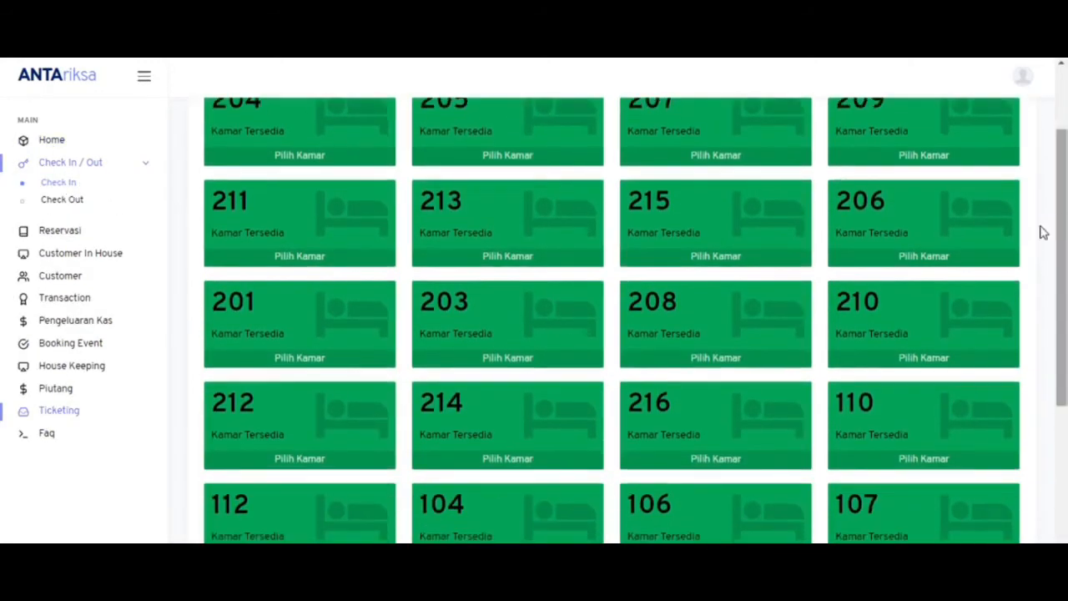
left_click(482, 358)
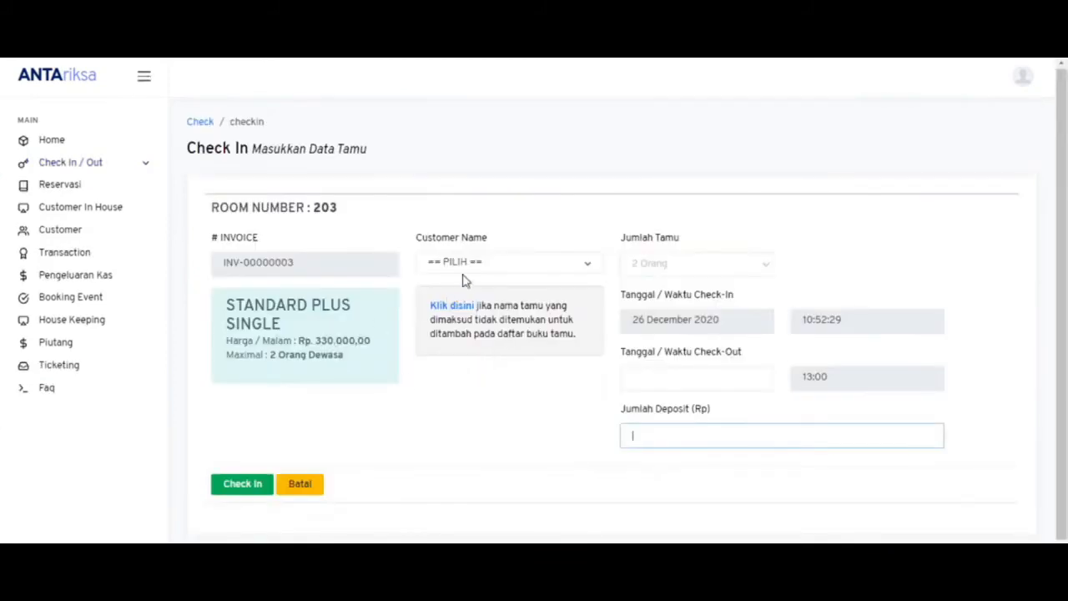
left_click(464, 265)
left_click(469, 391)
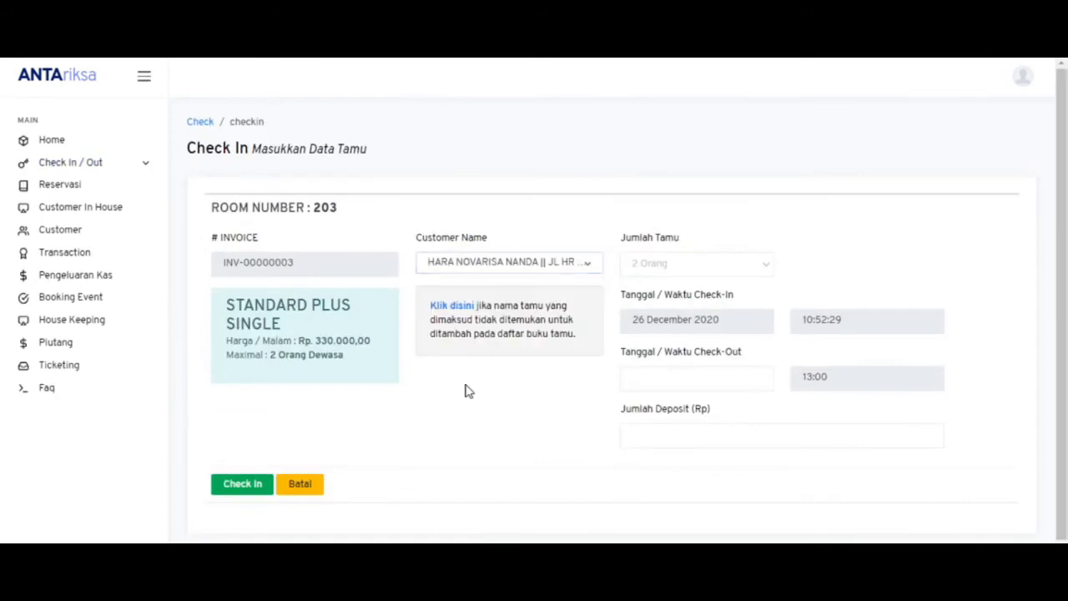
- Set check-out to 27 December 2020, enter a 10.000 deposit, and submit the check-in
left_click(675, 369)
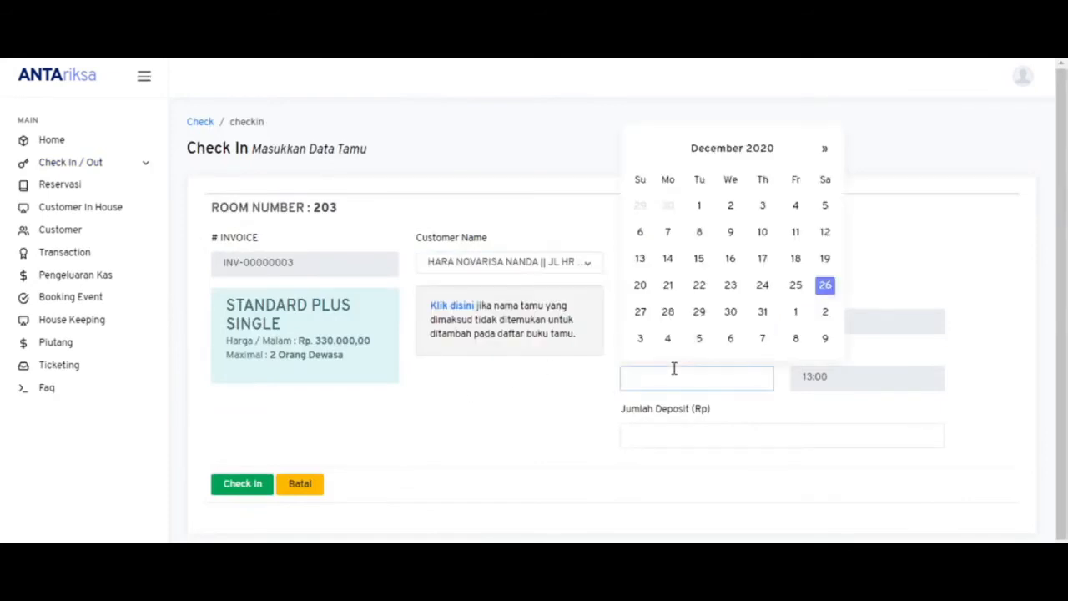
key("Right")
key("Return")
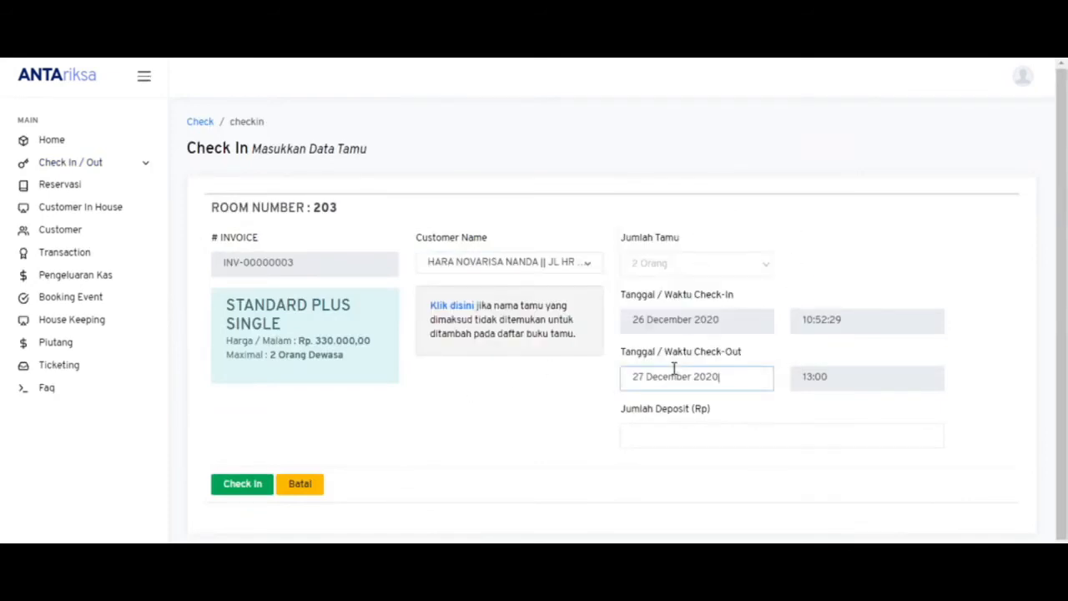
left_click(669, 437)
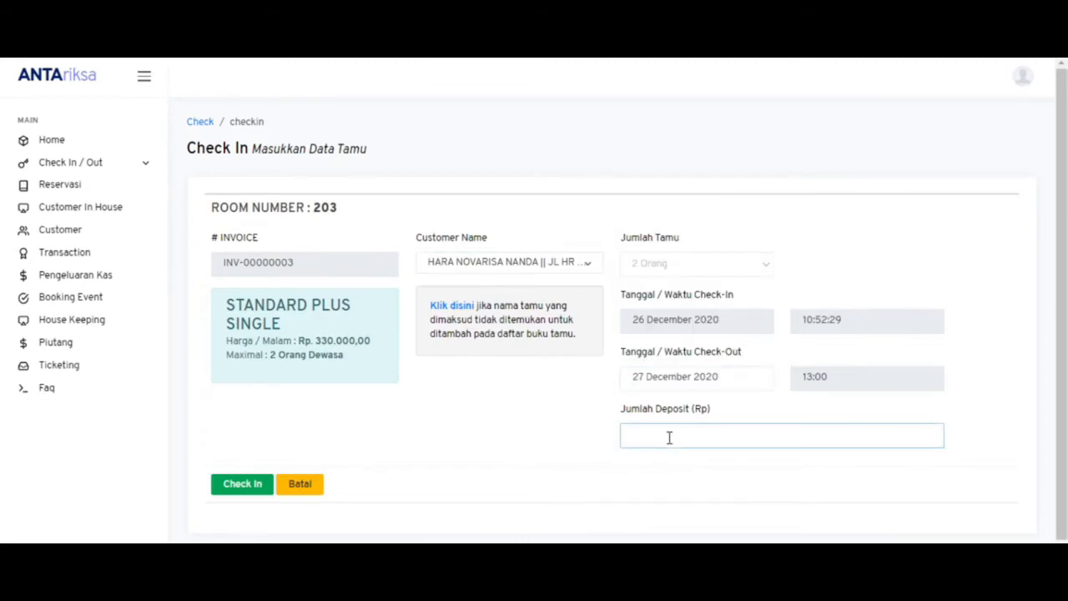
type("10.000")
left_click(244, 485)
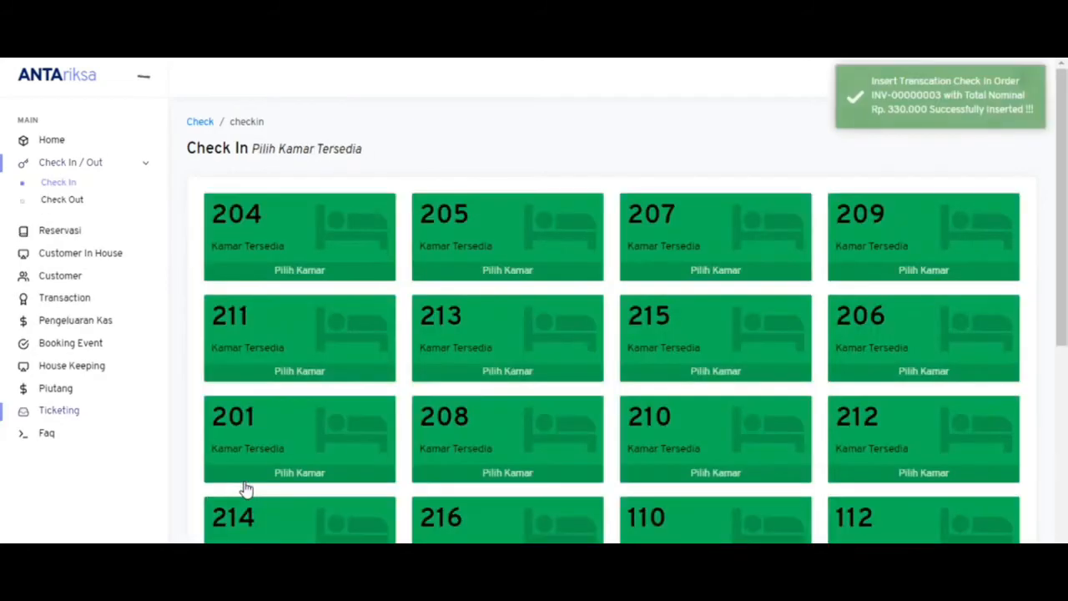
left_click(54, 142)
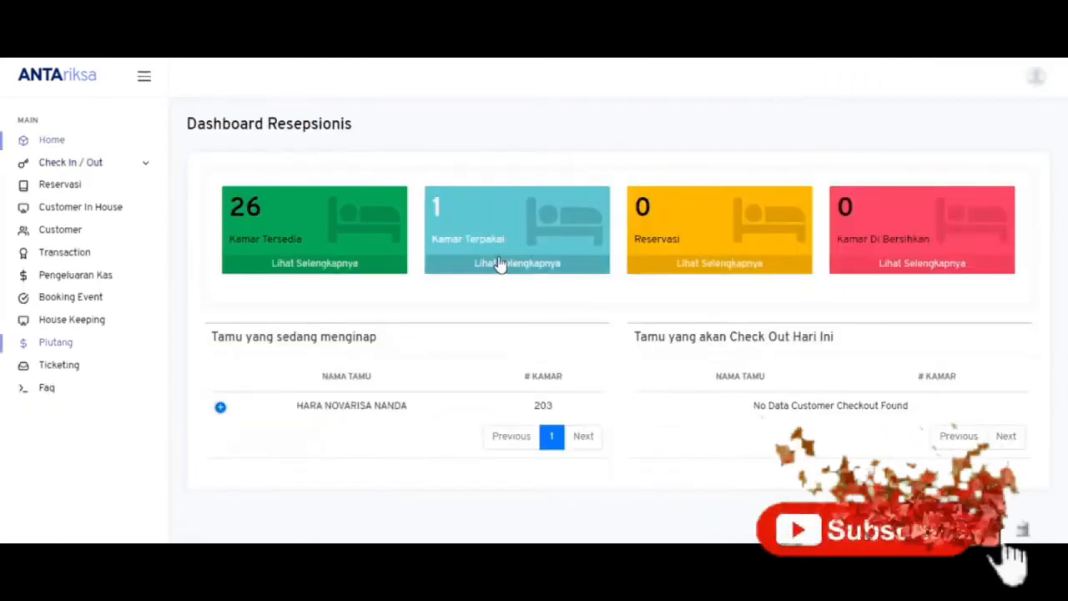
- Review the staying guest's details and room 203's billing from the occupied rooms list
left_click(221, 408)
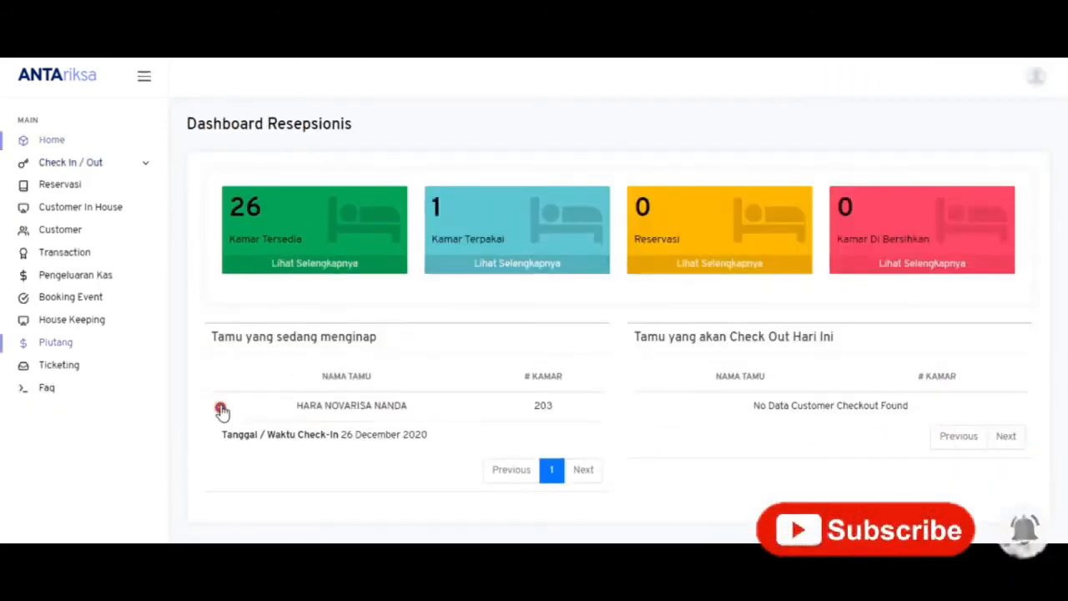
left_click(480, 262)
left_click(352, 270)
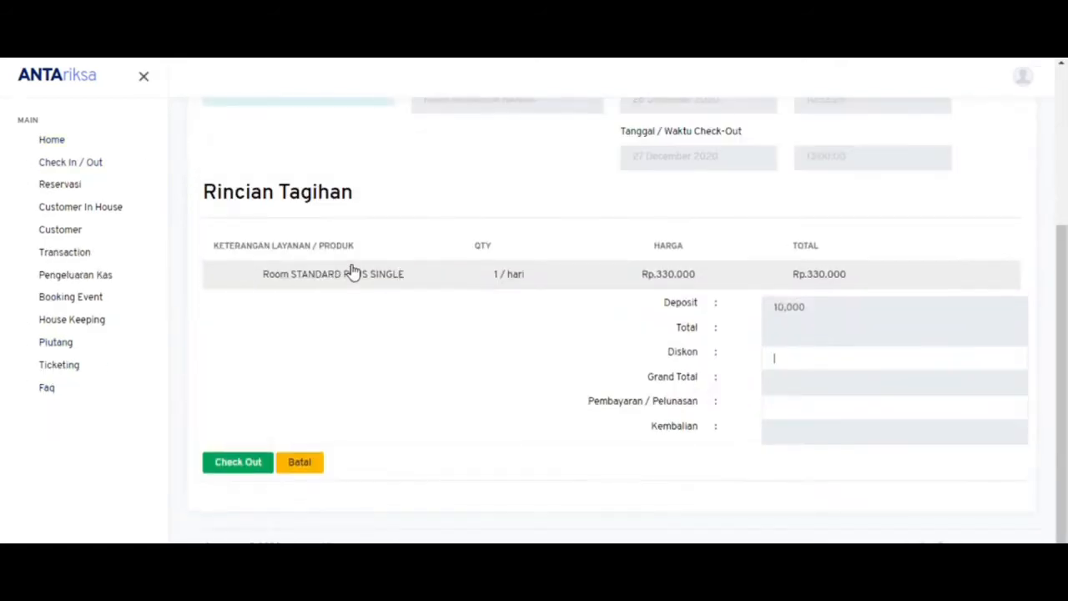
scroll(1058, 203, "up", 3)
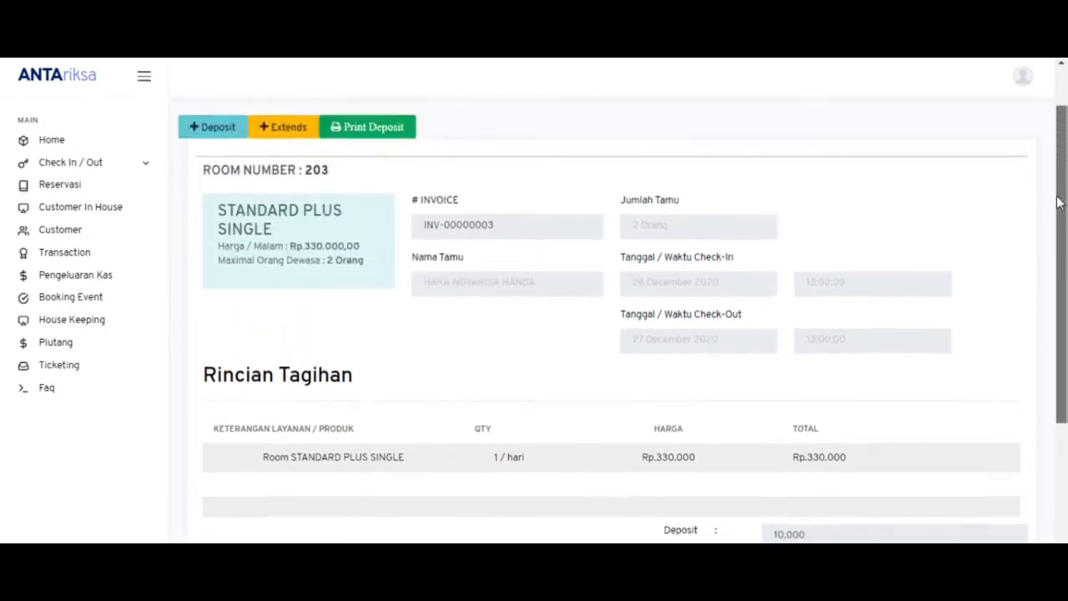
scroll(1058, 203, "down", 2)
scroll(1056, 205, "up", 2)
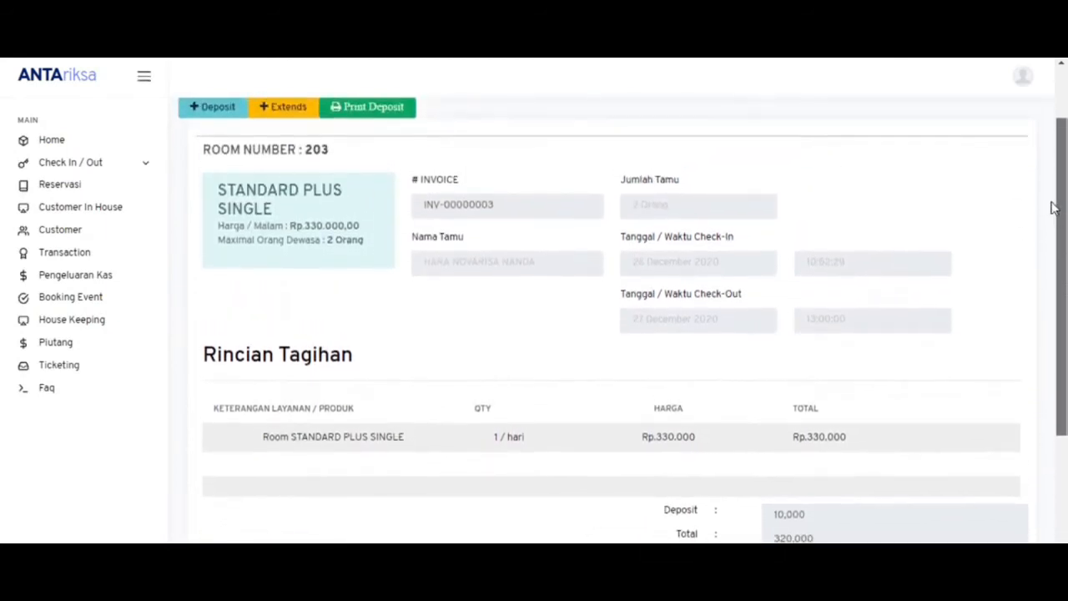
scroll(1052, 203, "up", 1)
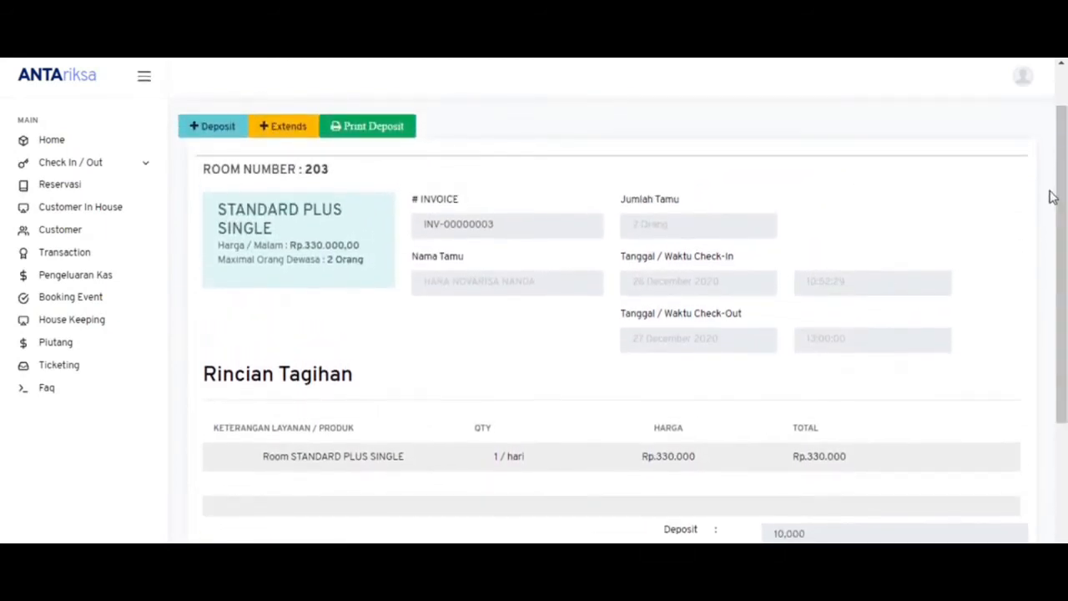
- Open the stay extension form, close it unchanged, and go to the Piutang Customer page
left_click(291, 125)
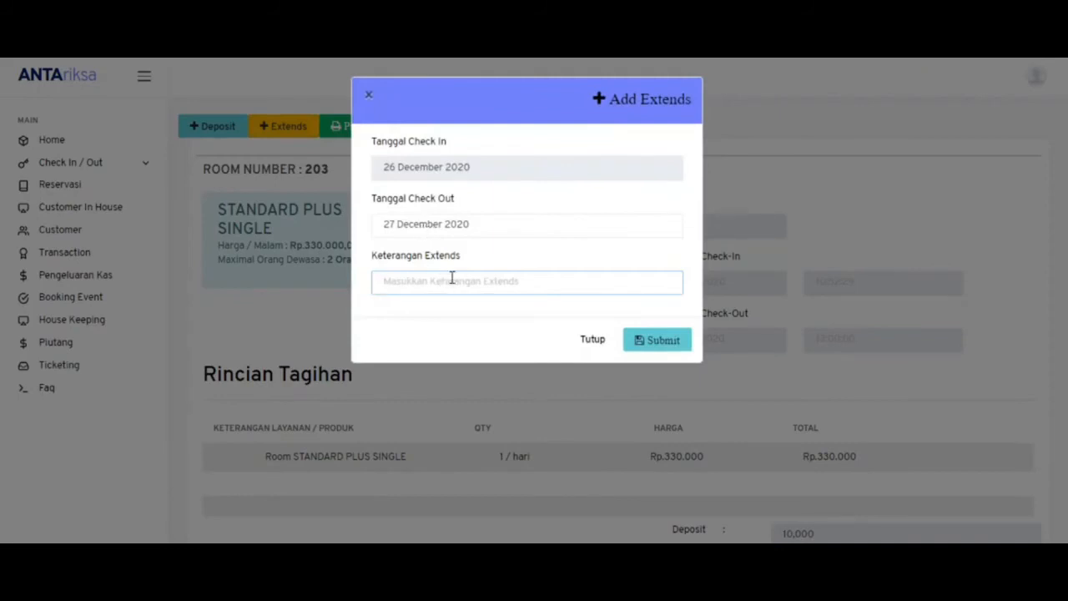
left_click(591, 343)
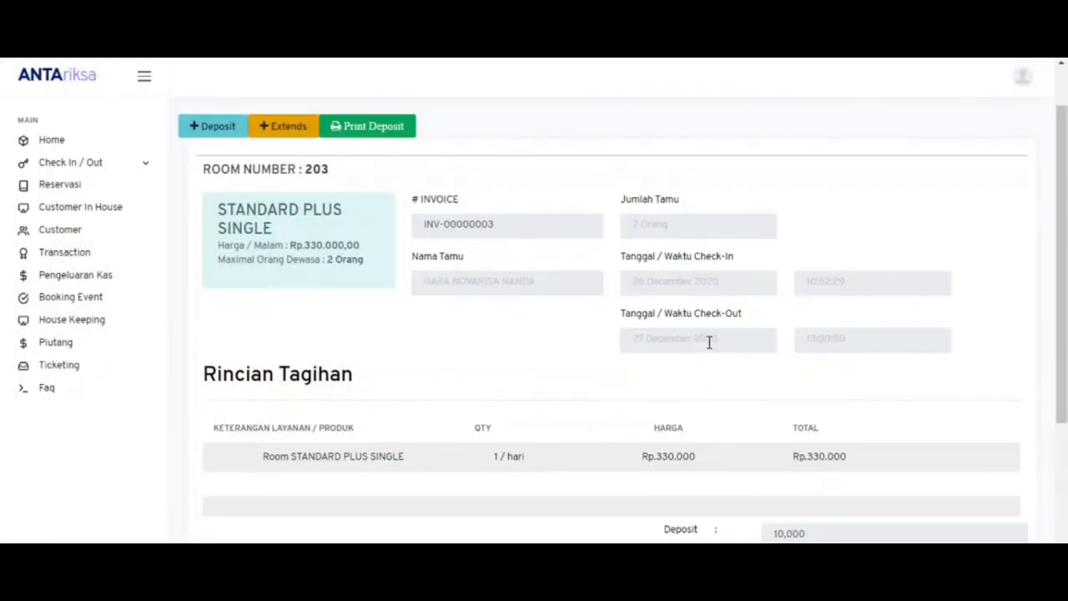
left_click(634, 342)
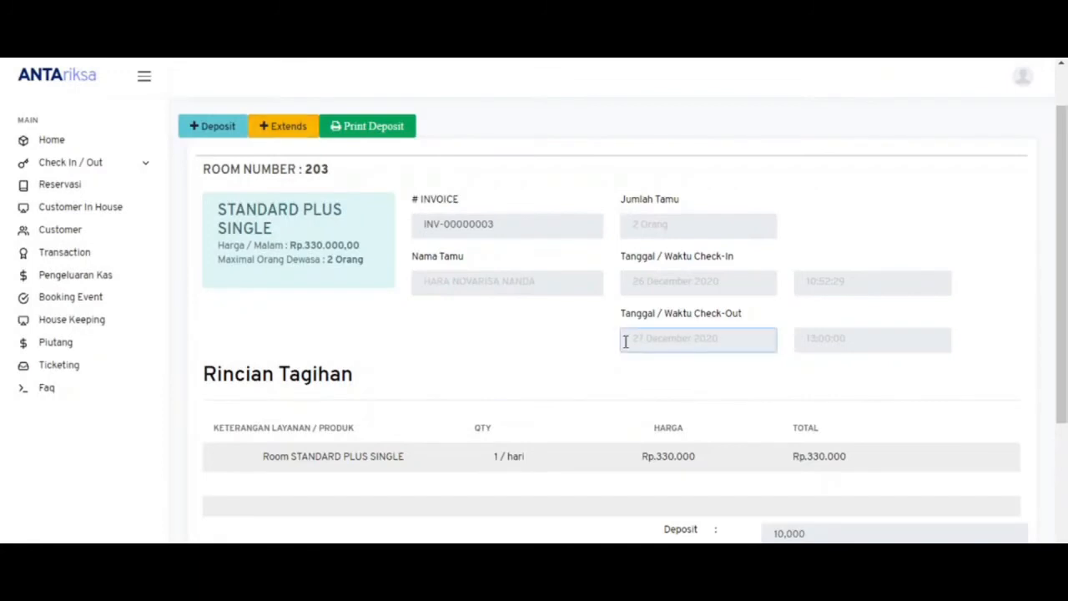
left_click(97, 351)
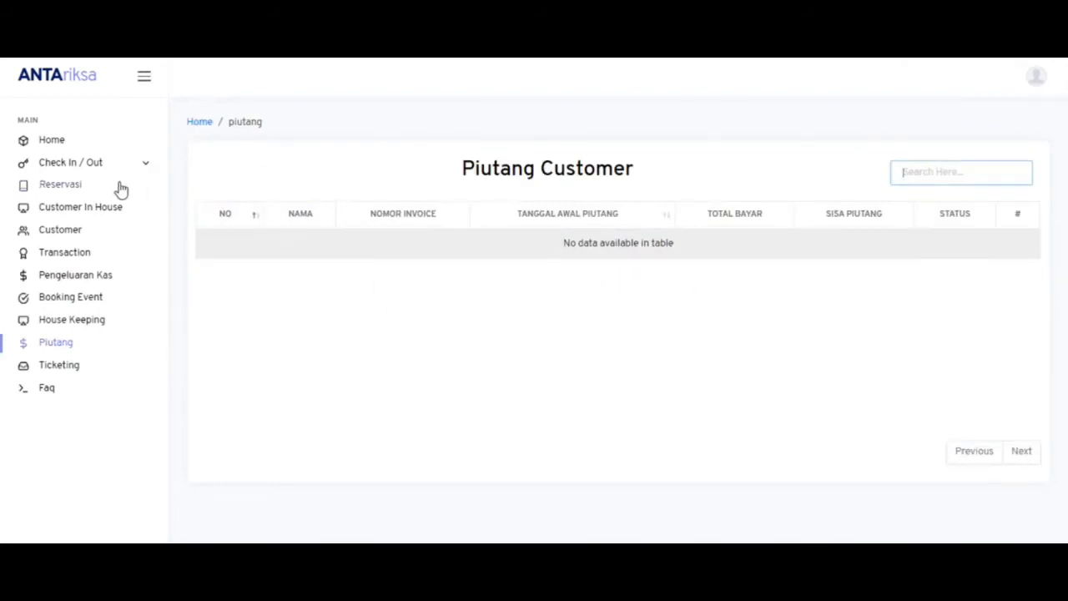
- Check out room 203 with a 100000 payment, leaving 220,000 still owed
left_click(98, 165)
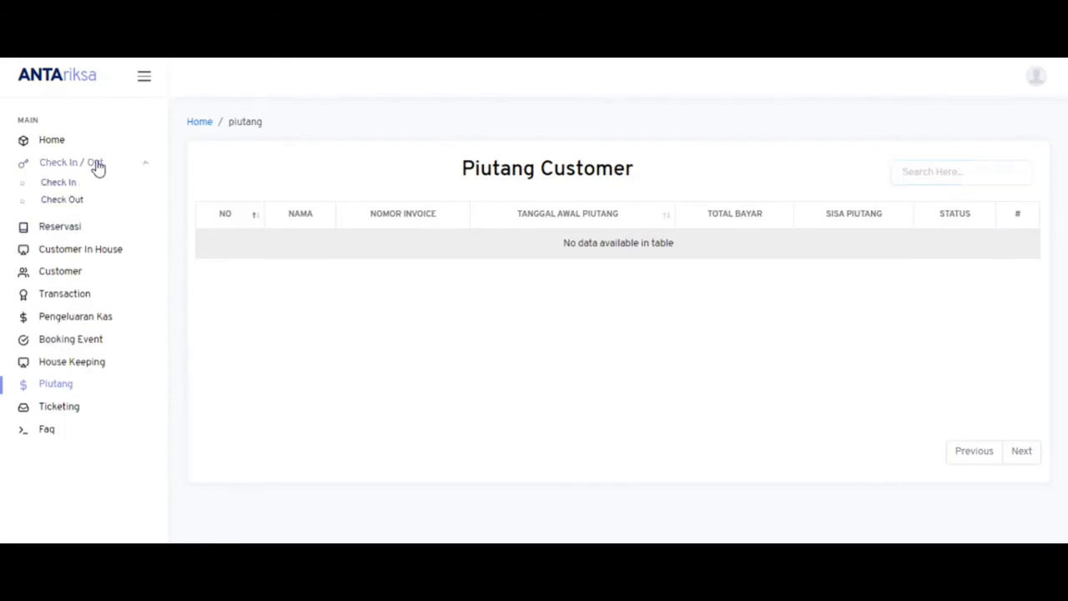
left_click(66, 204)
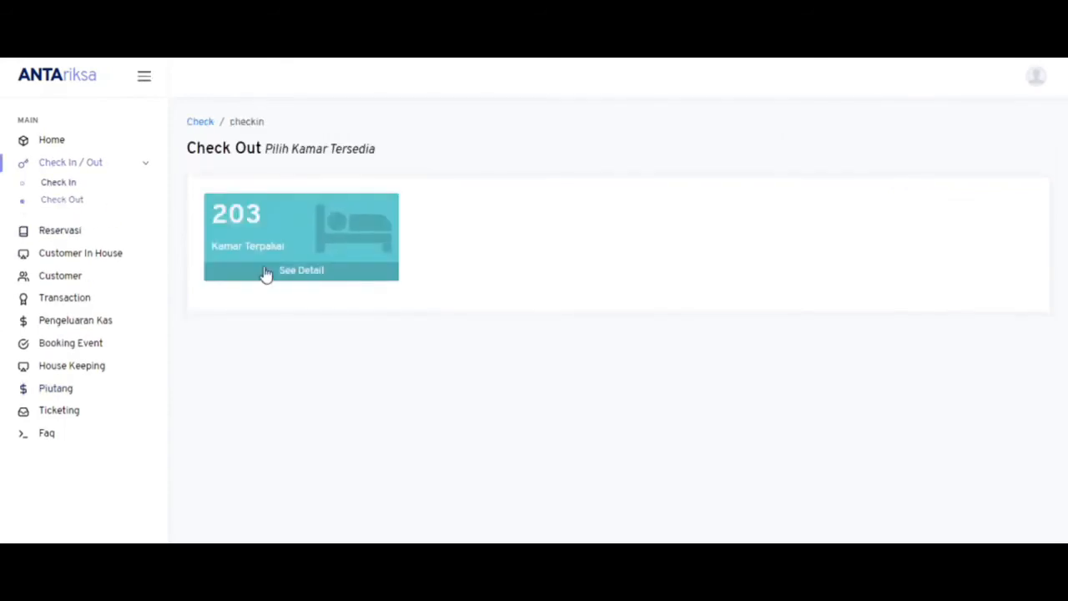
left_click(270, 279)
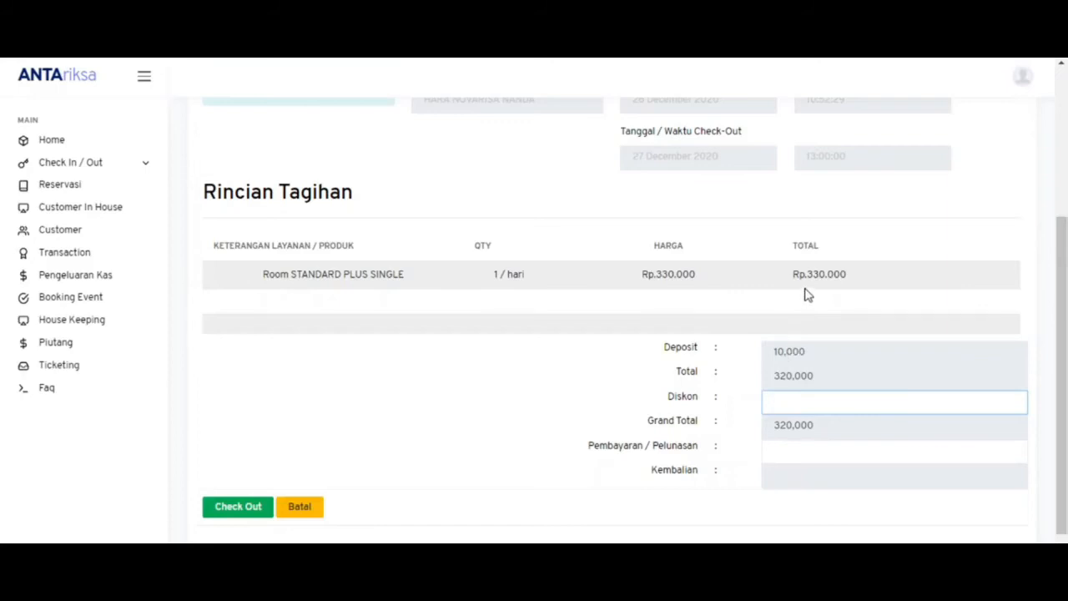
left_click(804, 456)
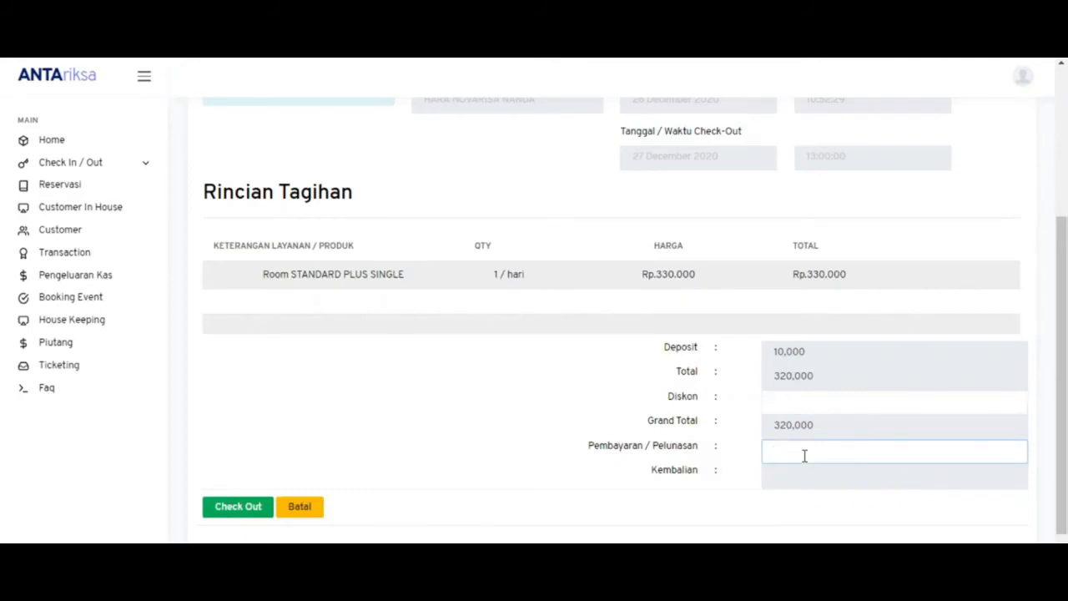
type("1000000")
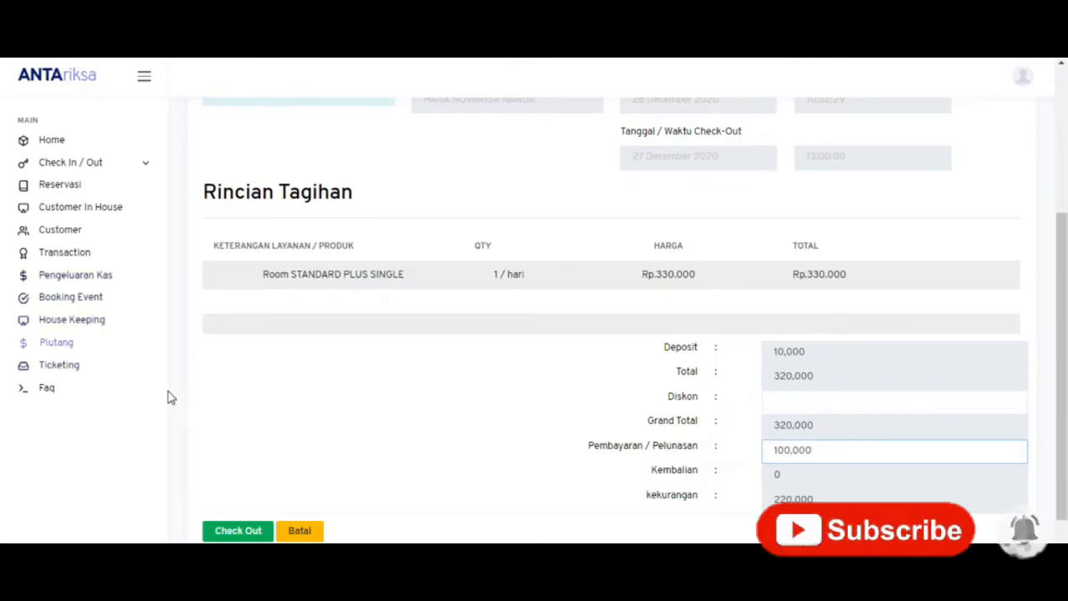
left_click(238, 532)
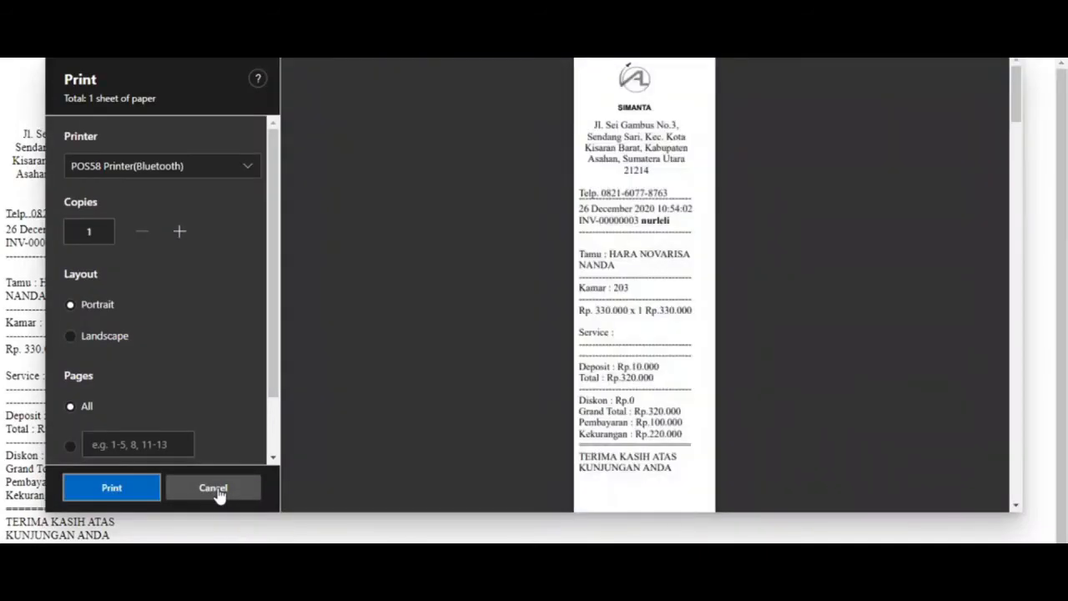
- Cancel receipt printing and run today's transactions report for 26 December 2020
left_click(216, 492)
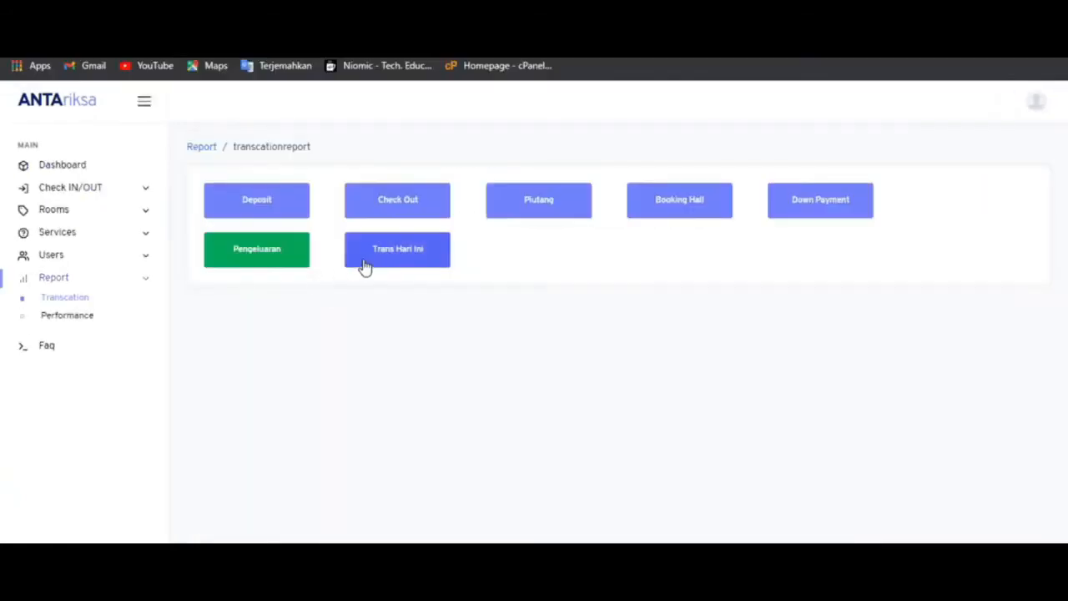
left_click(364, 265)
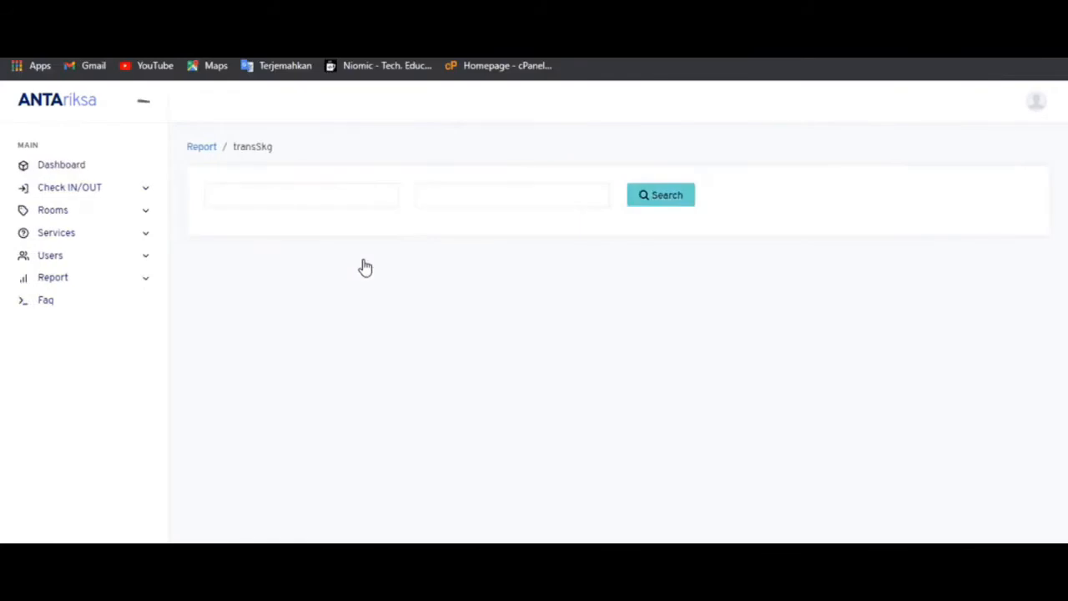
left_click(329, 200)
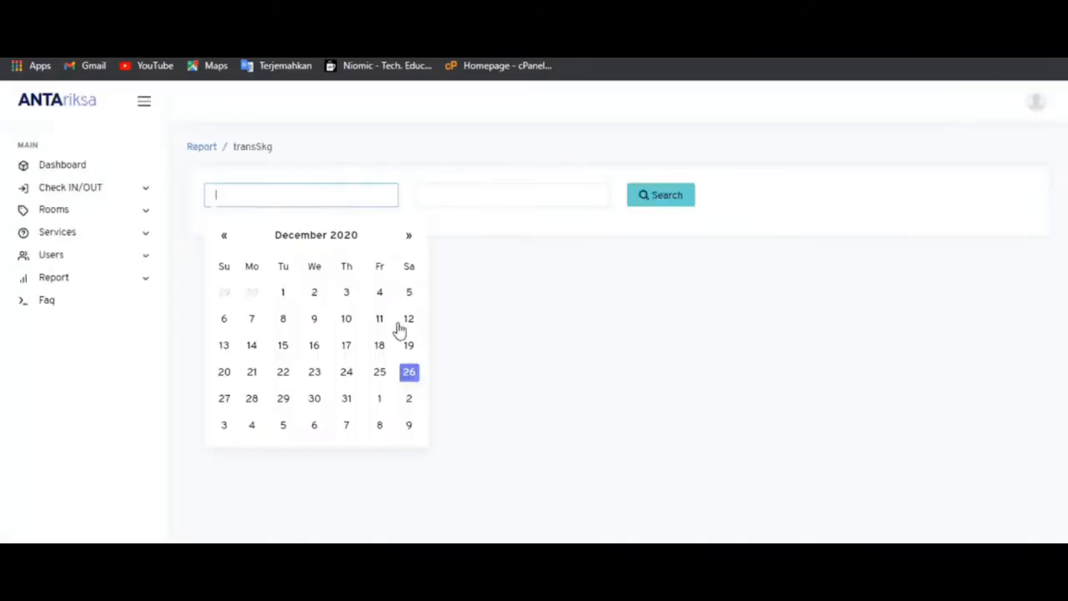
left_click(409, 372)
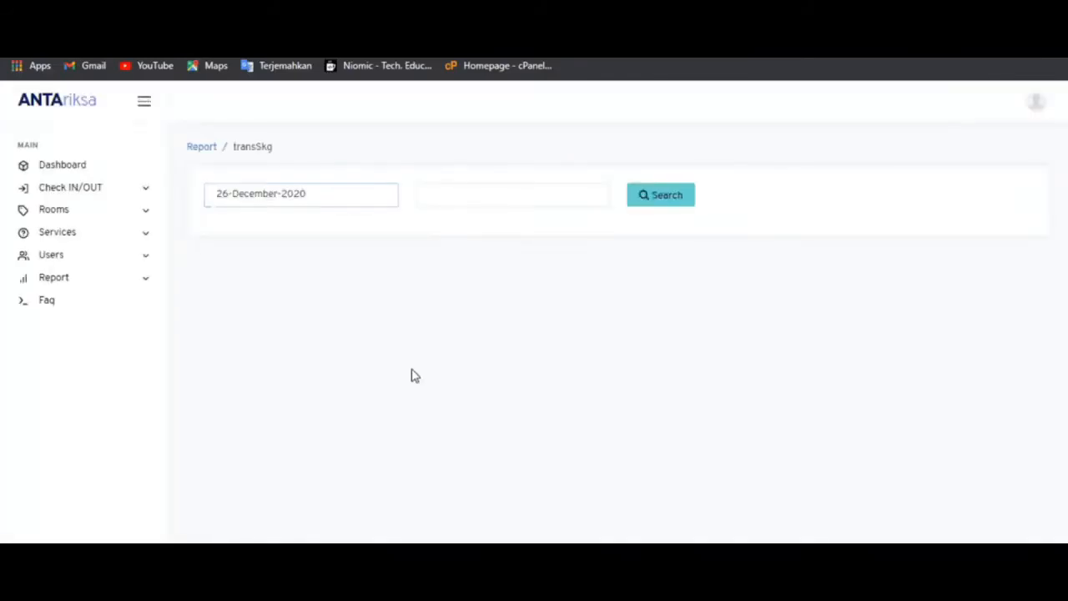
left_click(457, 194)
left_click(619, 373)
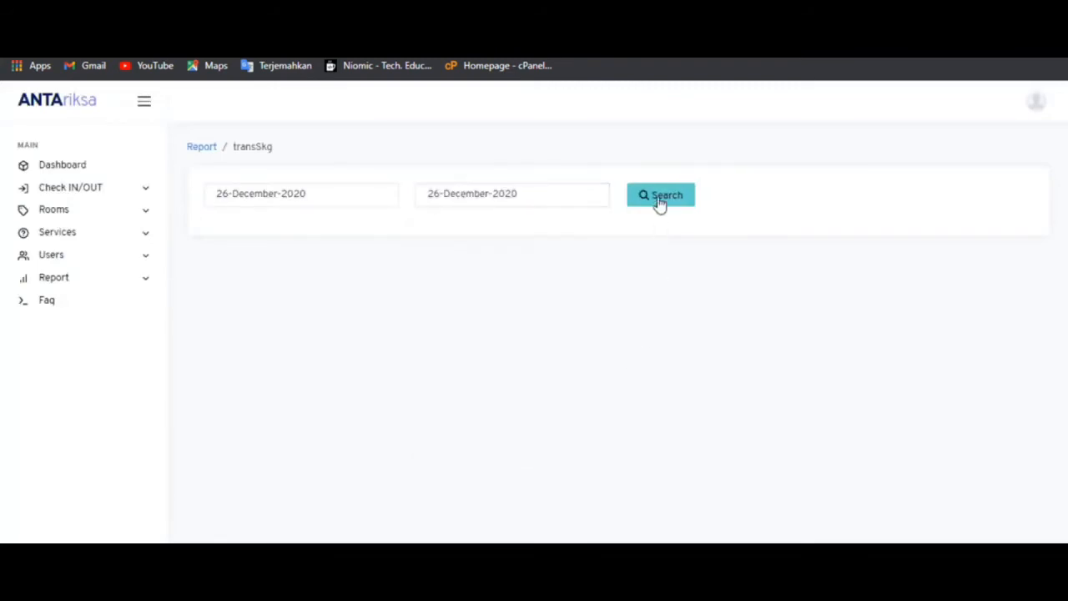
left_click(659, 197)
scroll(659, 200, "down", 1)
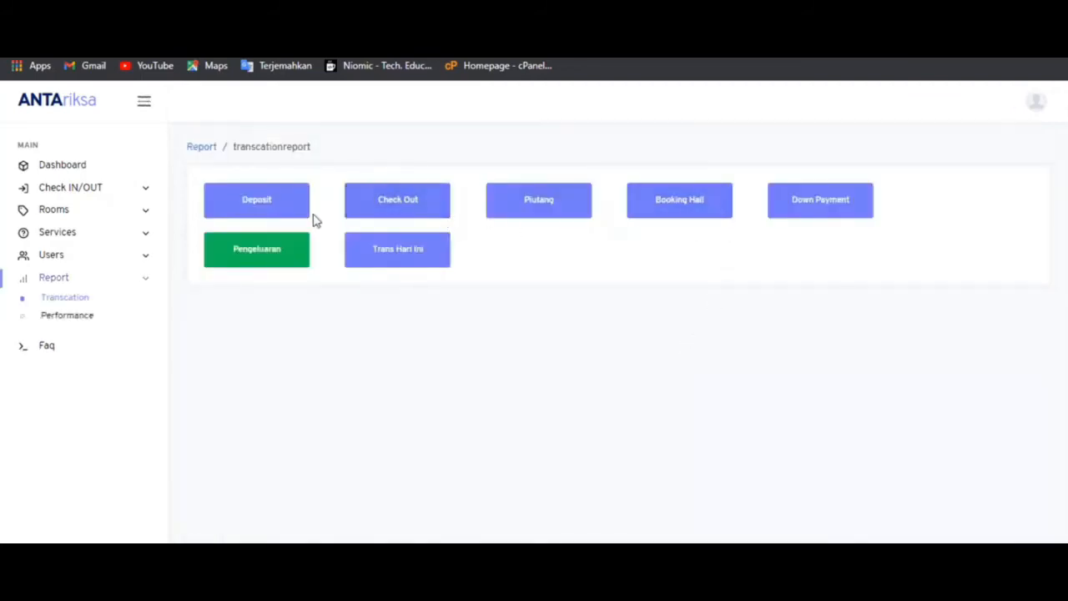
- Run the Check Out report for 26 December 2020 and expand the first row's details
left_click(397, 215)
left_click(308, 195)
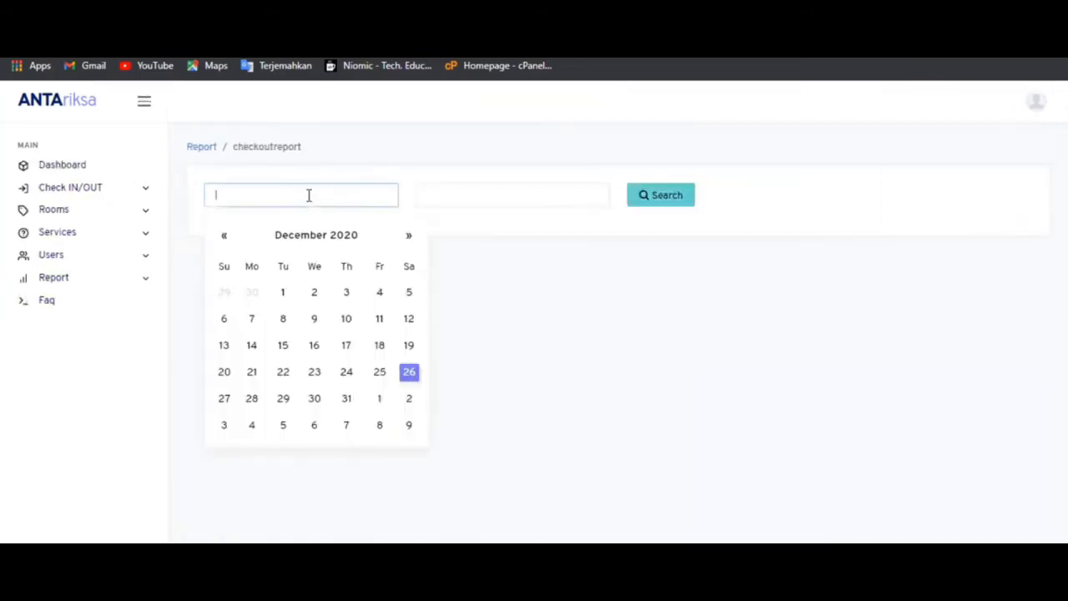
left_click(409, 371)
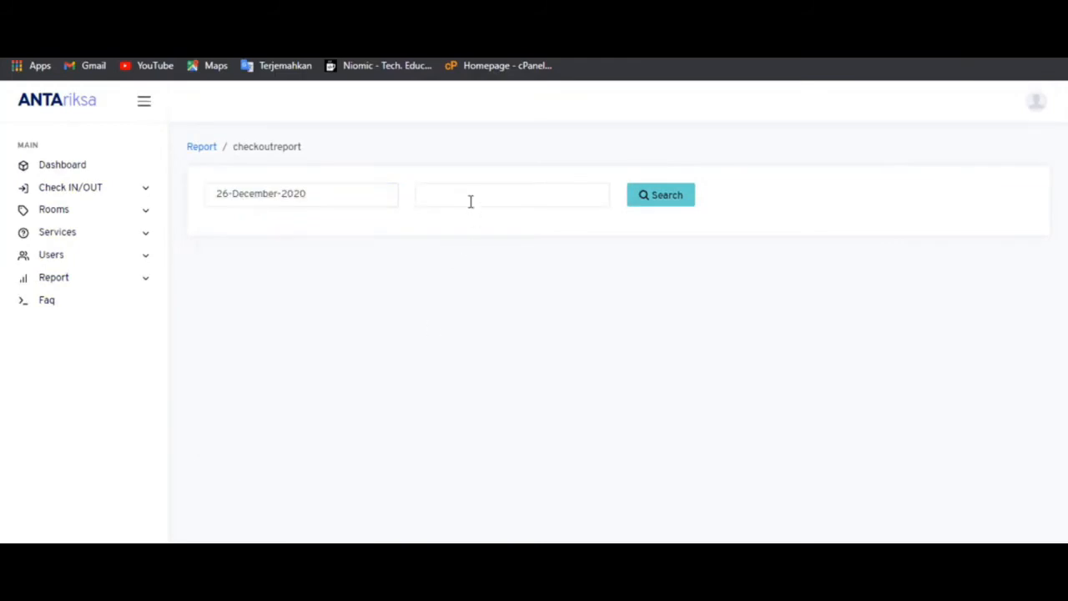
left_click(471, 201)
left_click(620, 372)
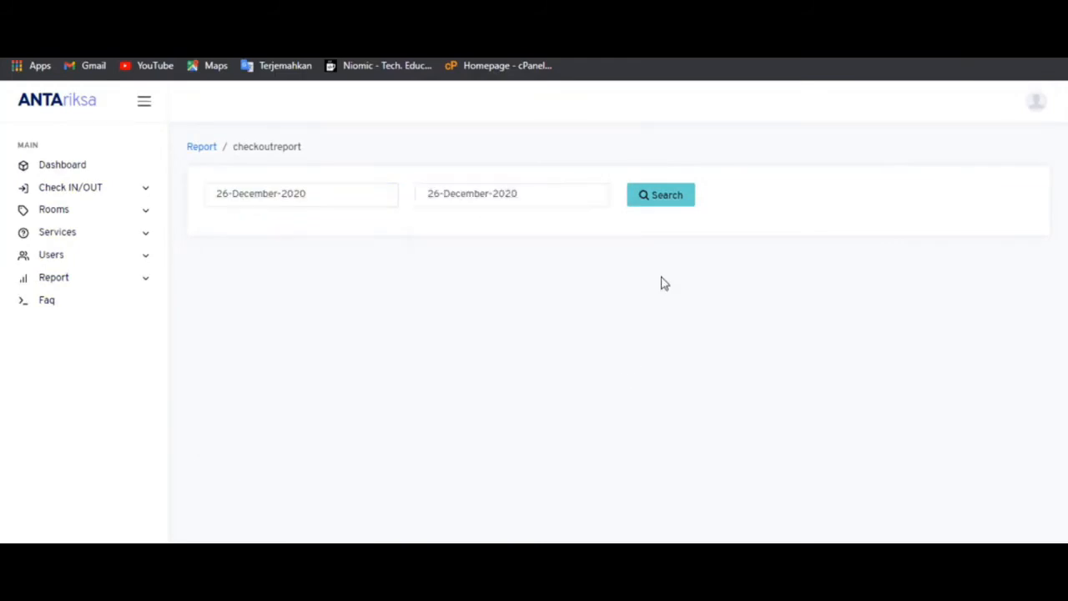
left_click(677, 200)
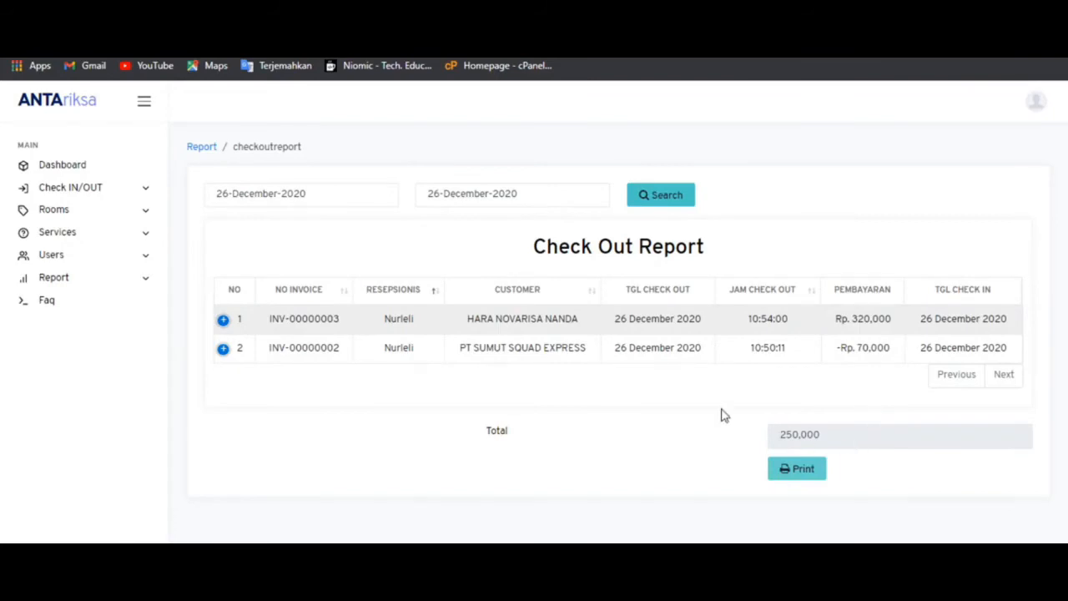
left_click(223, 320)
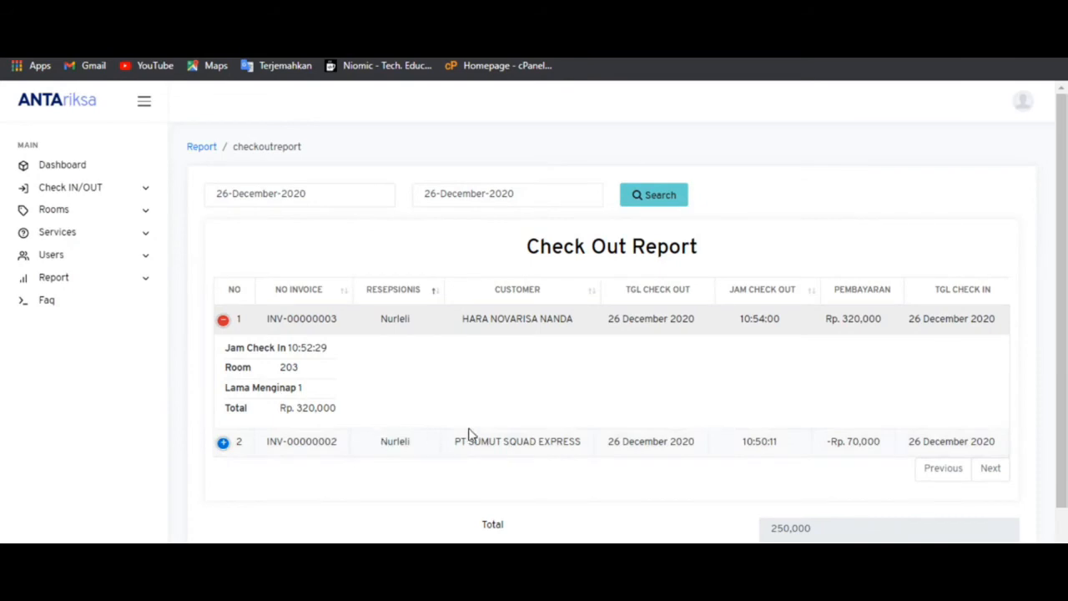
key("alt+Left")
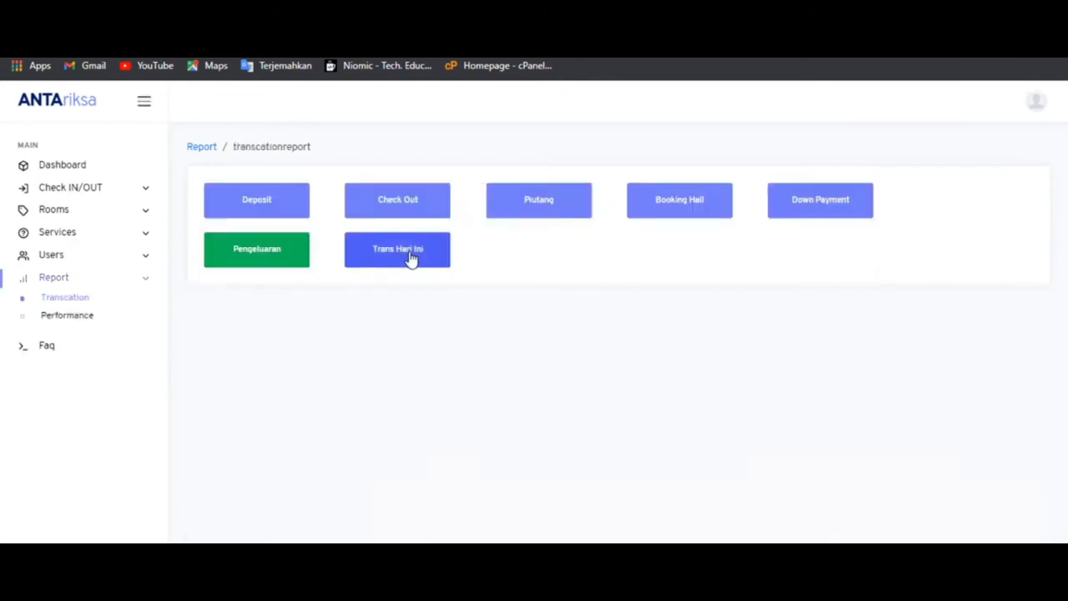
- Run the Piutang receivables report with both dates set to 26 December 2020
left_click(499, 215)
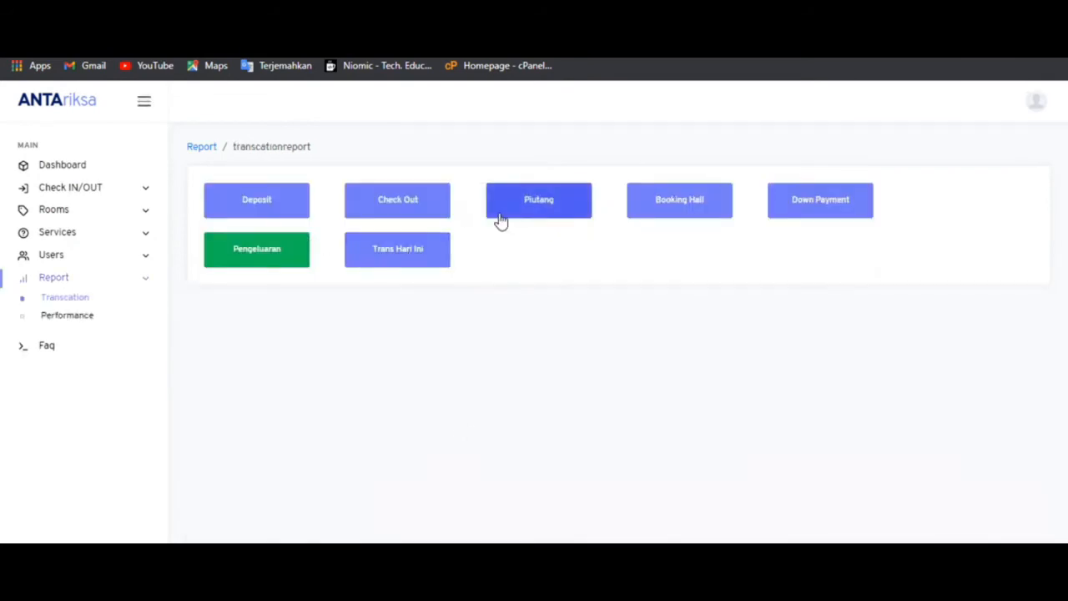
left_click(362, 193)
key("Return")
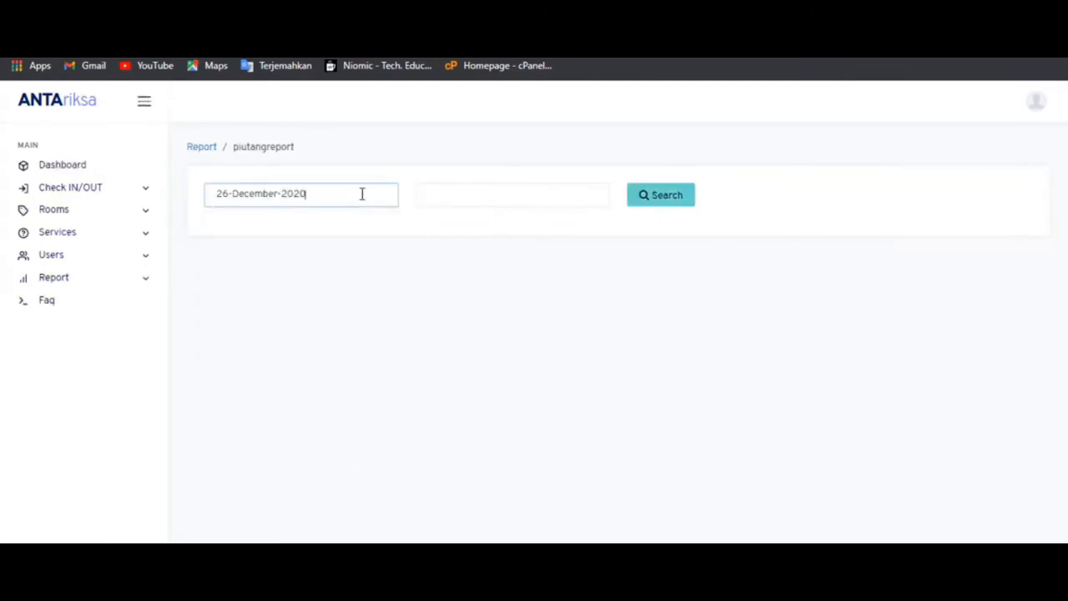
left_click(434, 199)
key("Return")
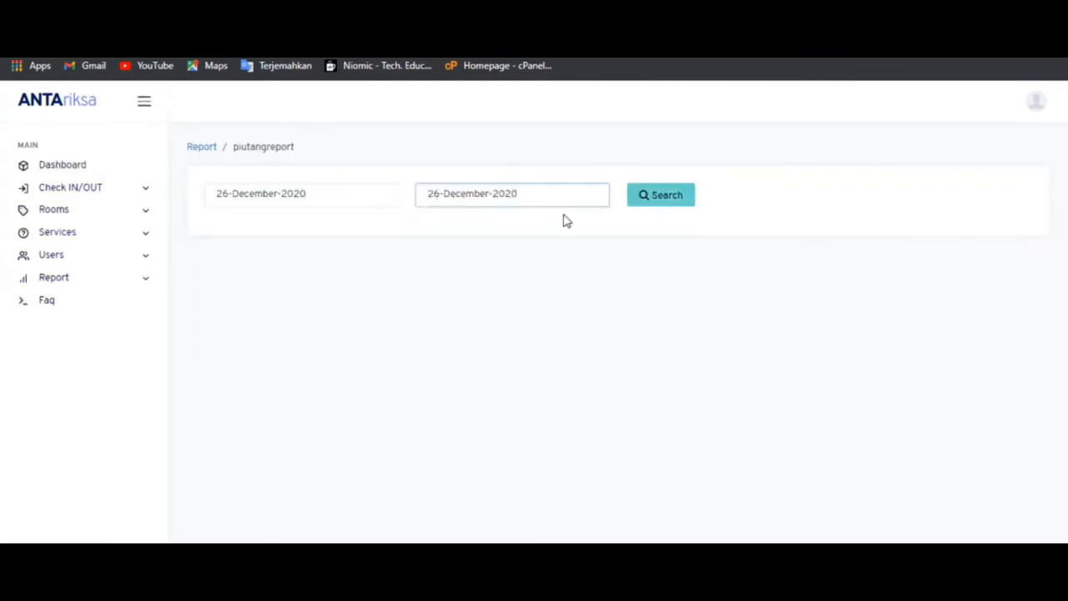
left_click(657, 215)
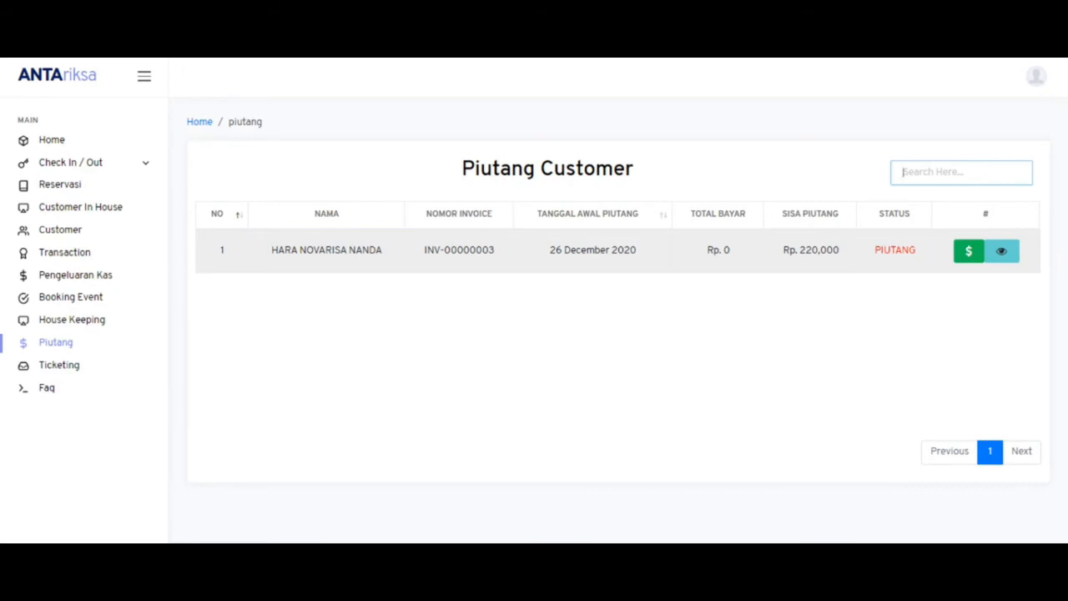
- Record a 100.000 payment against the outstanding Rp. 220,000 receivable
left_click(946, 413)
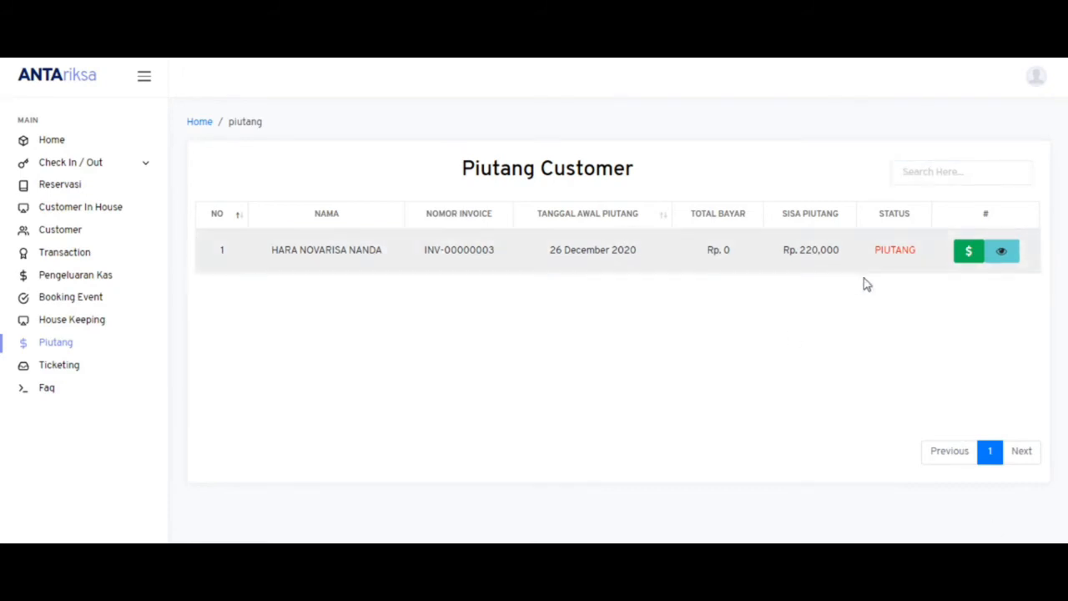
left_click(968, 252)
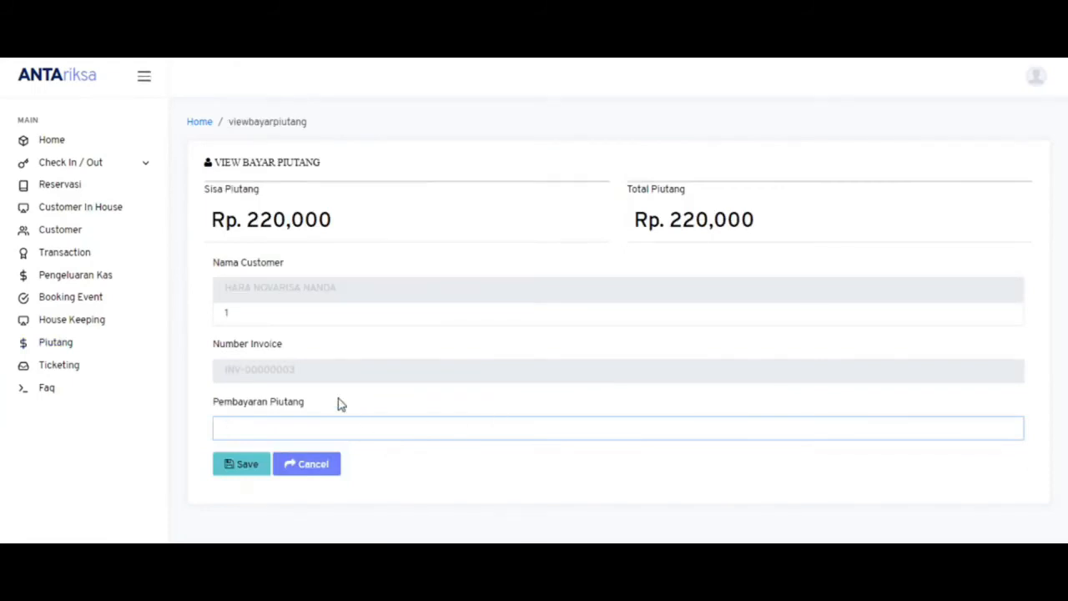
type("100.000")
left_click(238, 473)
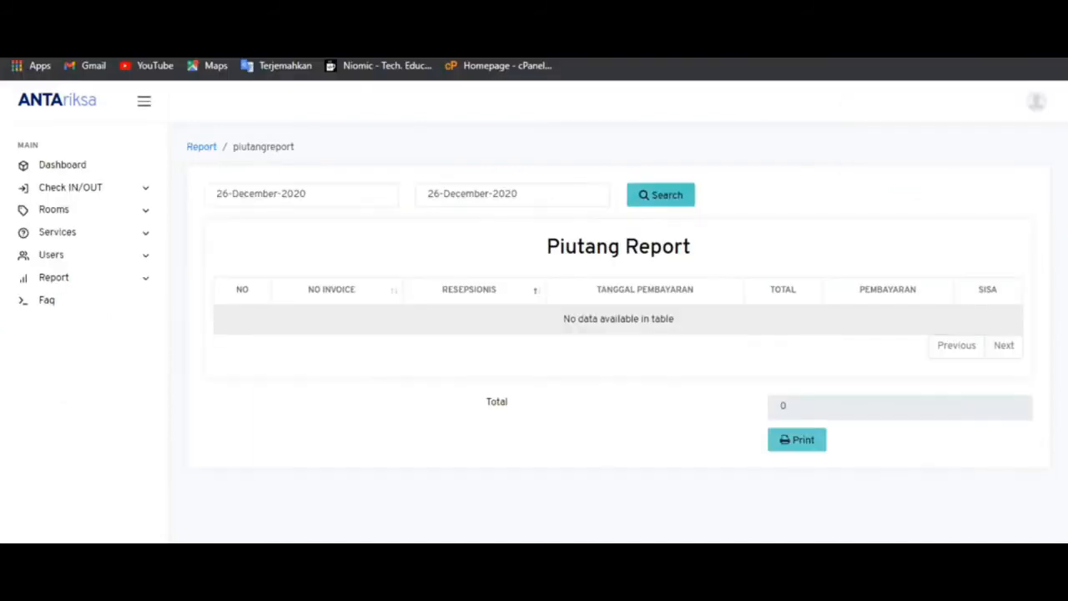
- Refresh the 26 December 2020 receivables report to show the 100,000 payment
left_click(660, 200)
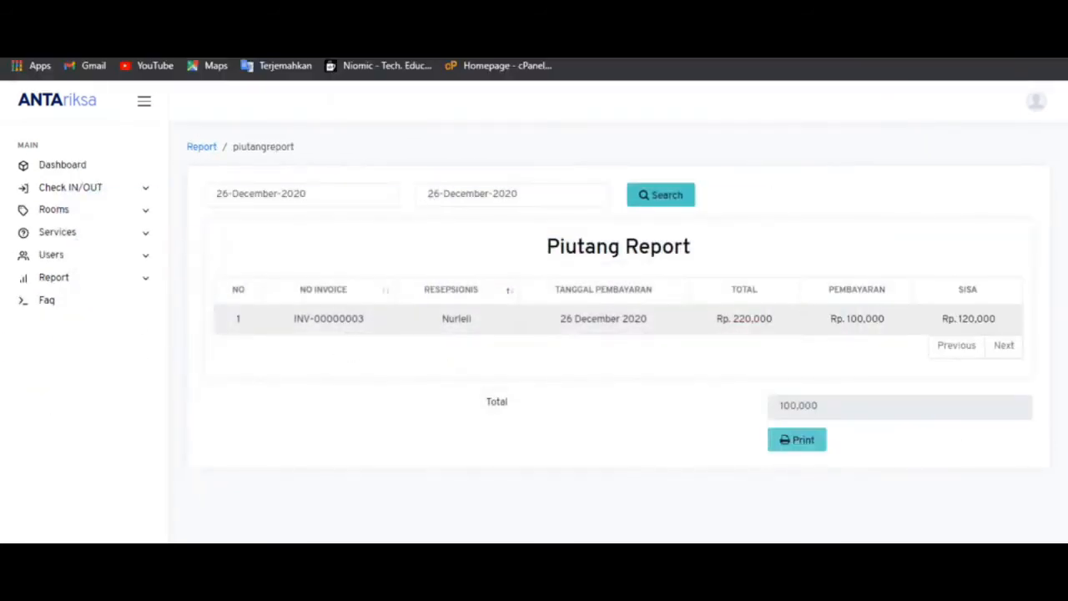
left_click(74, 191)
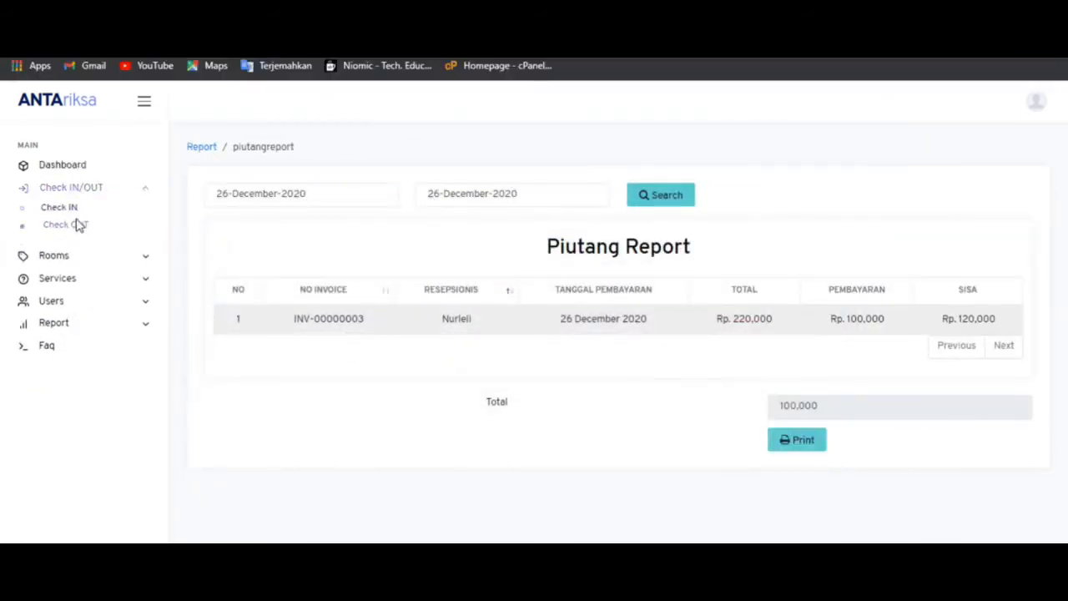
- Attempt to delete the second check-out record, then view the receivable's payment history
left_click(75, 225)
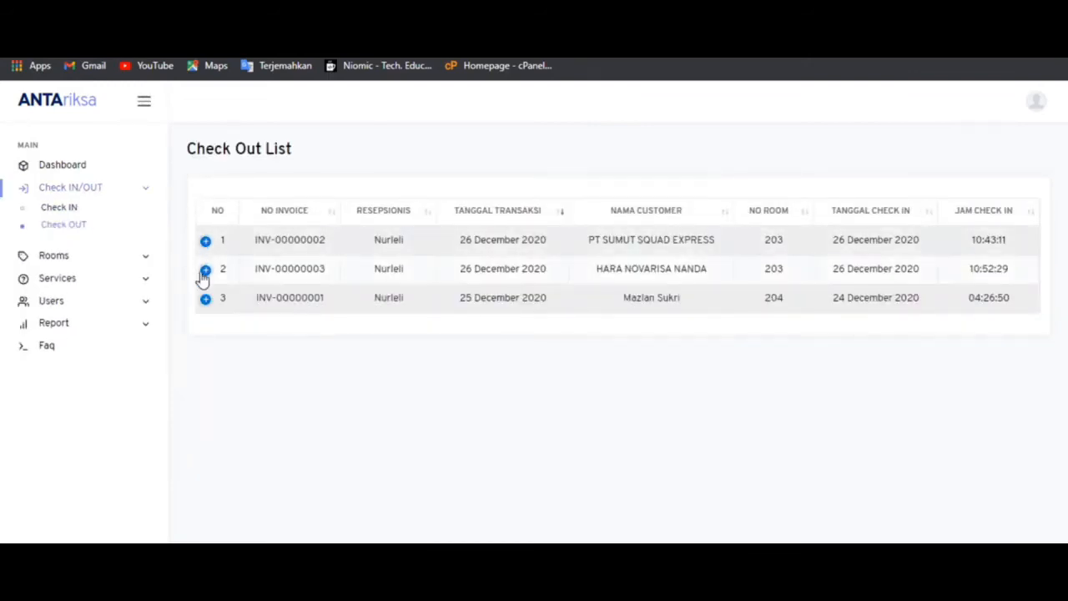
left_click(206, 271)
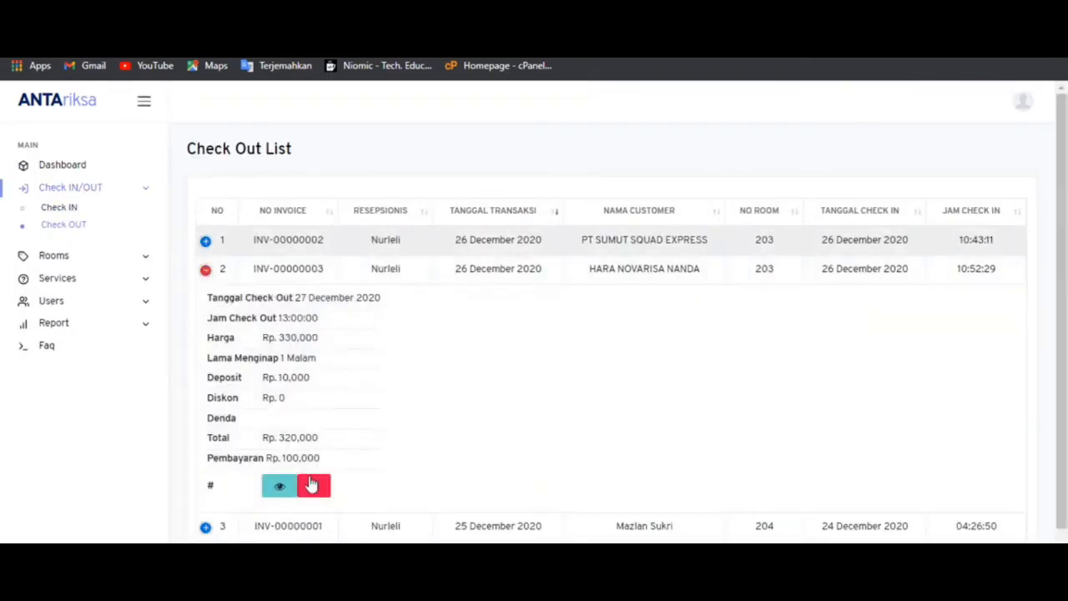
left_click(313, 485)
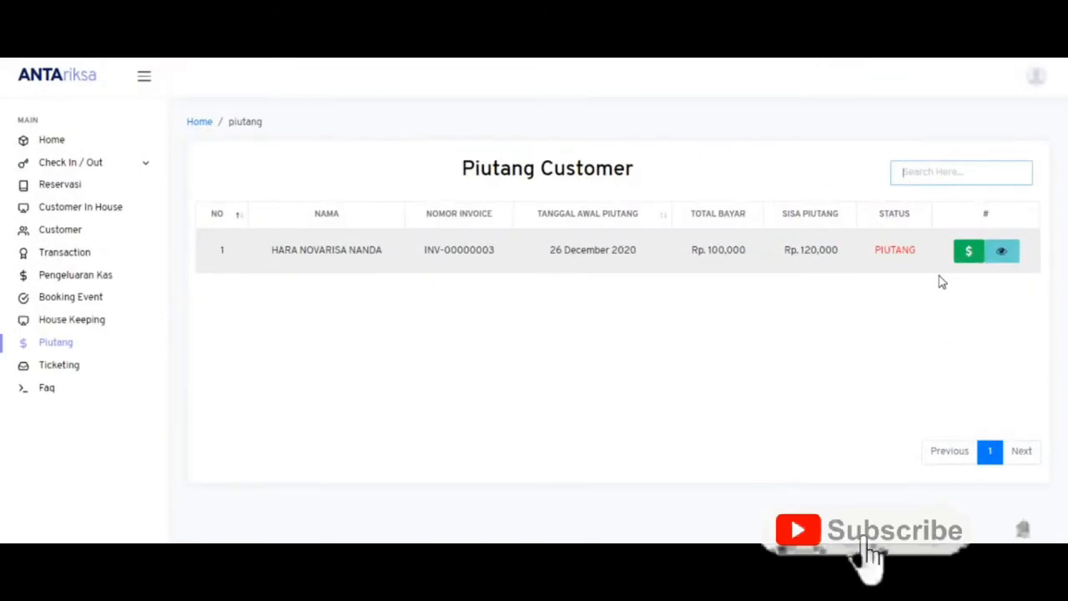
left_click(1015, 259)
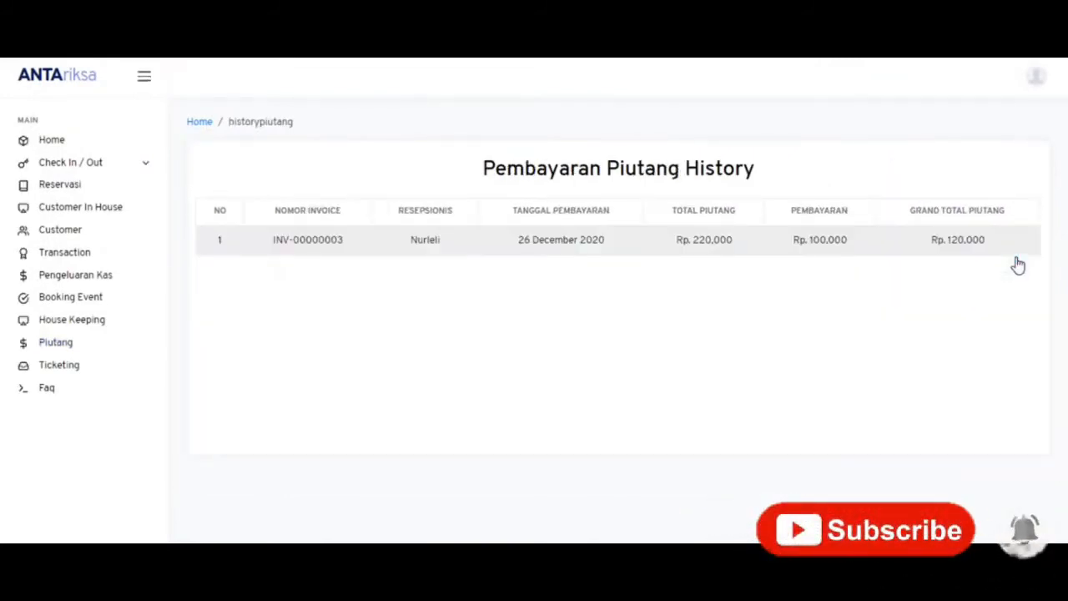
- Enter a 220.000 receivable payment to clear the remaining Rp. 120,000, then review payment history
key("alt+Left")
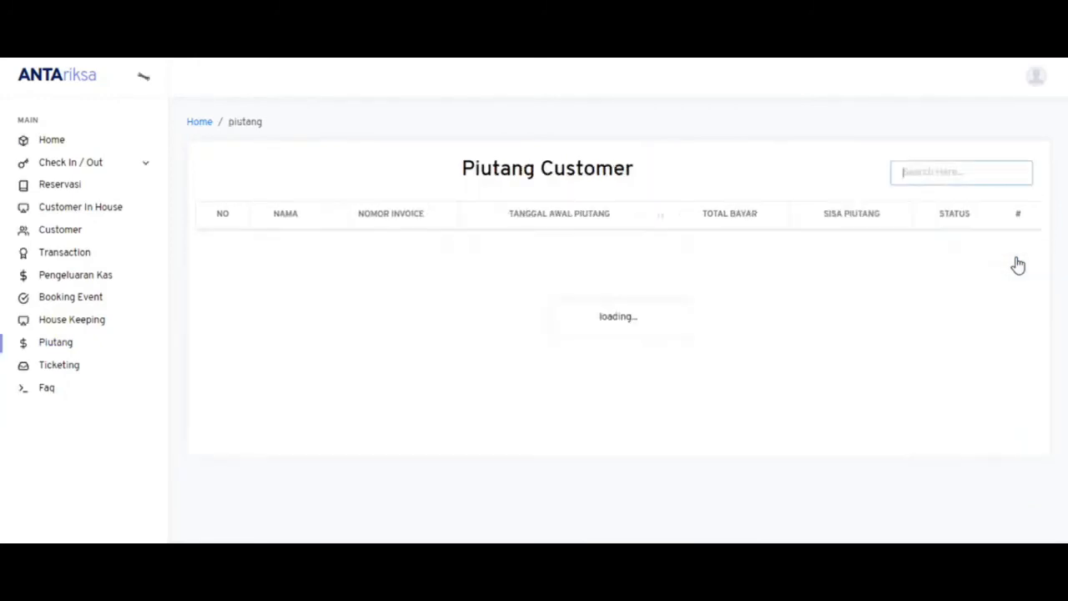
left_click(968, 252)
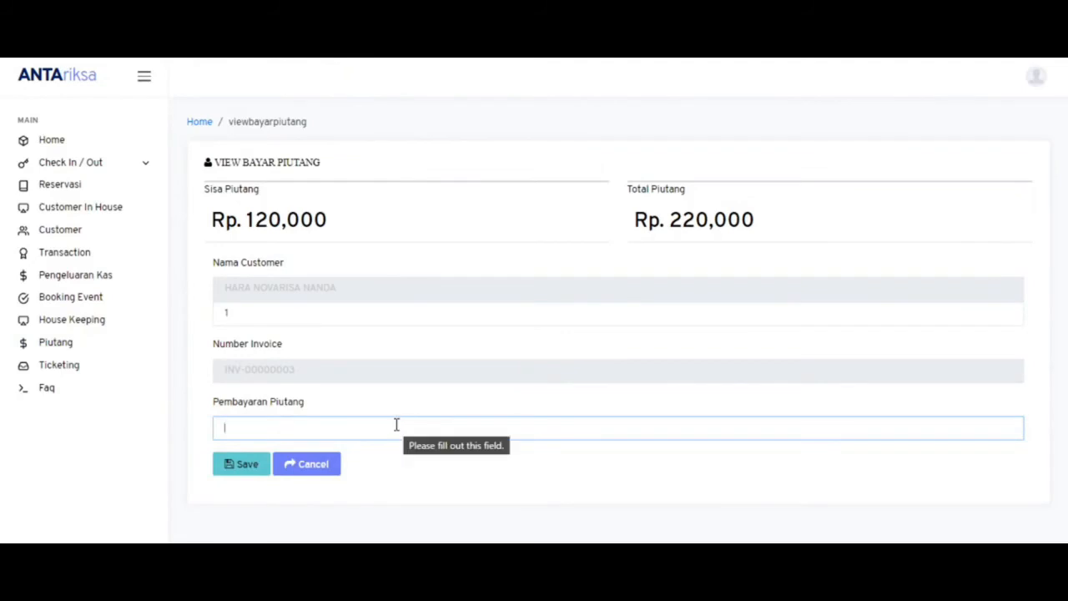
type("2")
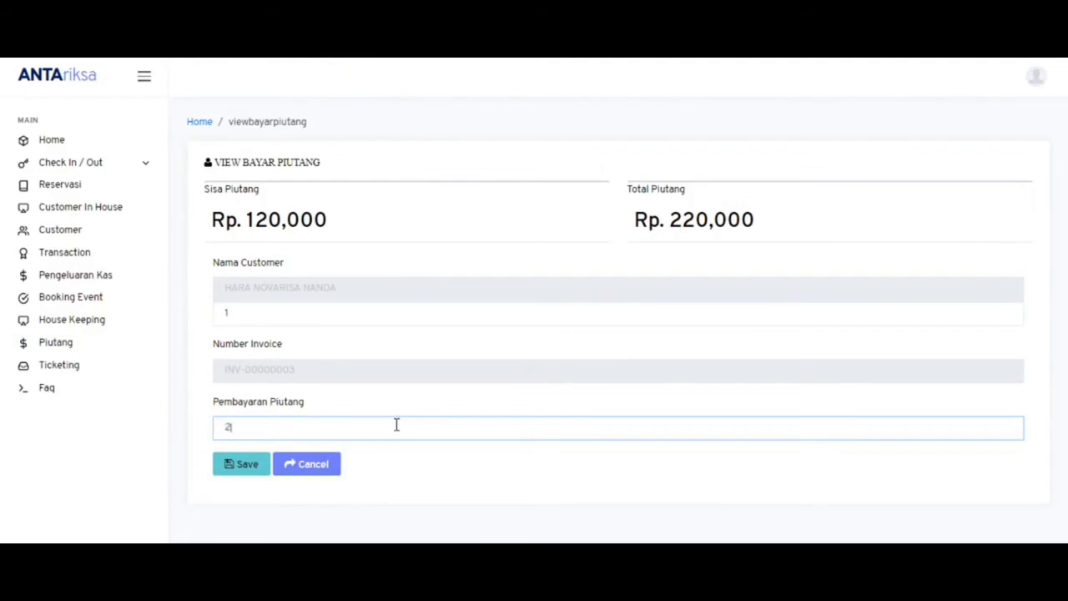
type("20.000")
left_click(248, 472)
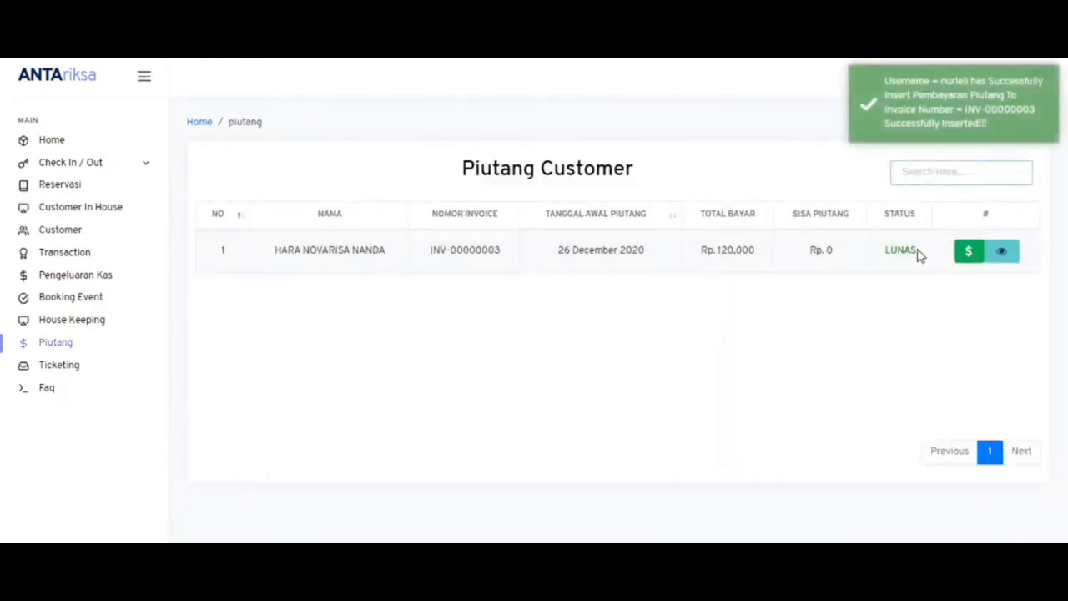
left_click(1003, 255)
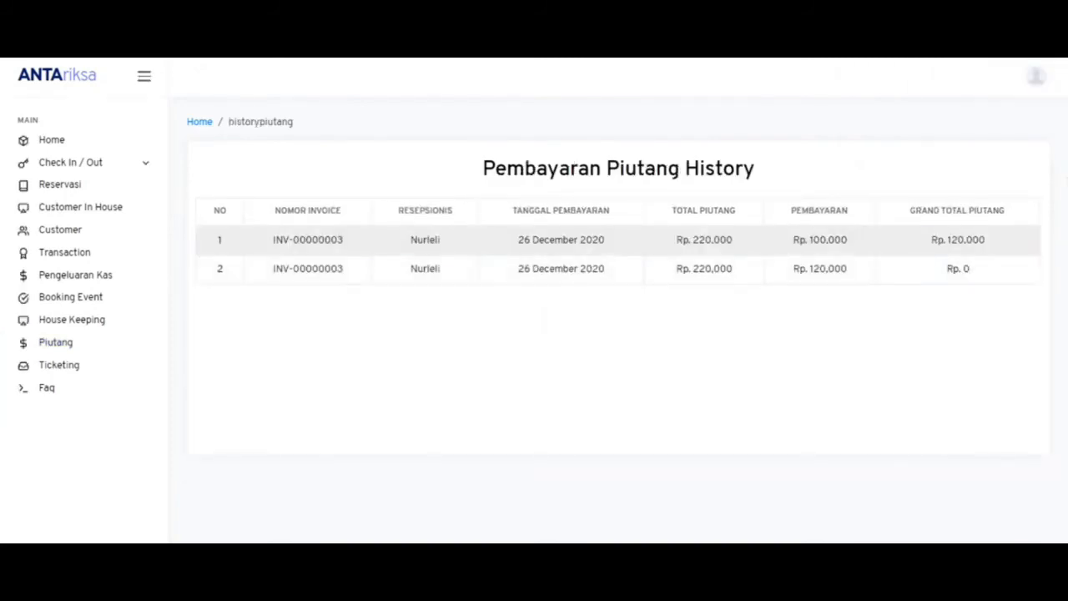
left_click(56, 342)
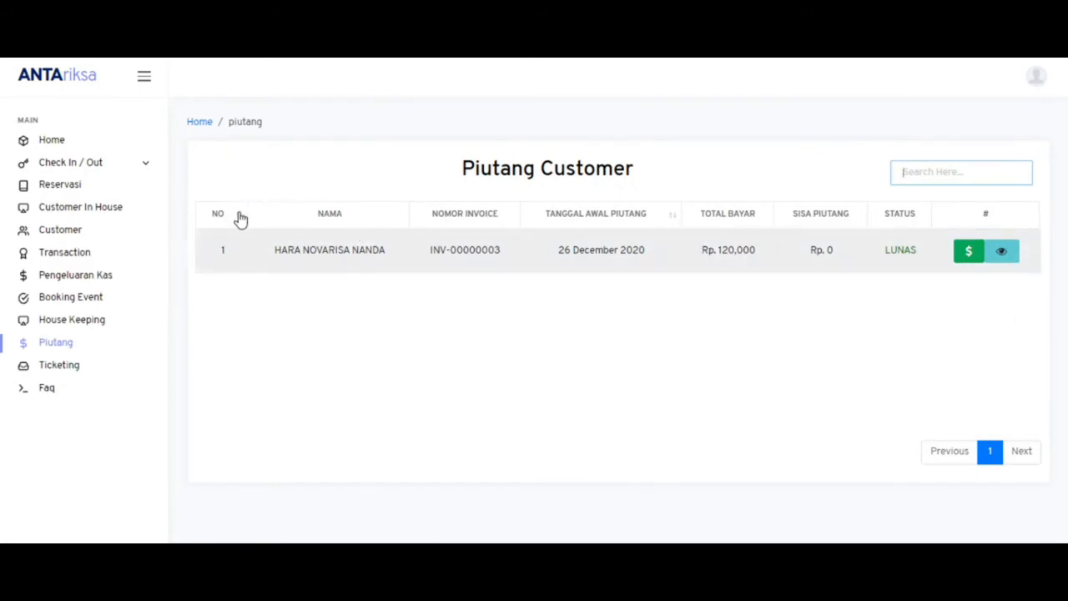
- From the check-out transaction history, print the invoice for INV-00000002
left_click(75, 252)
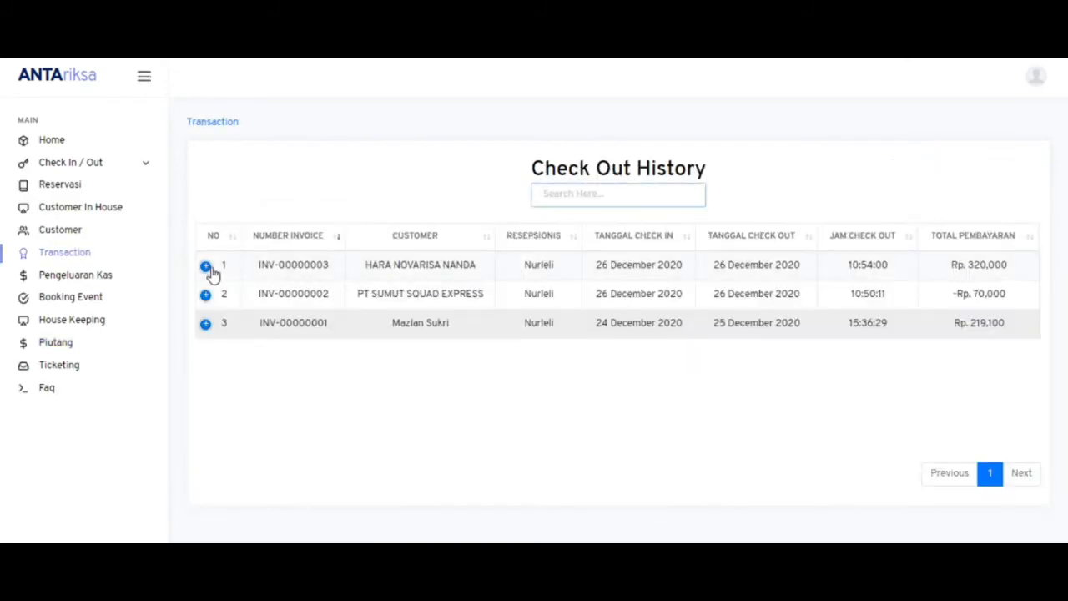
left_click(207, 267)
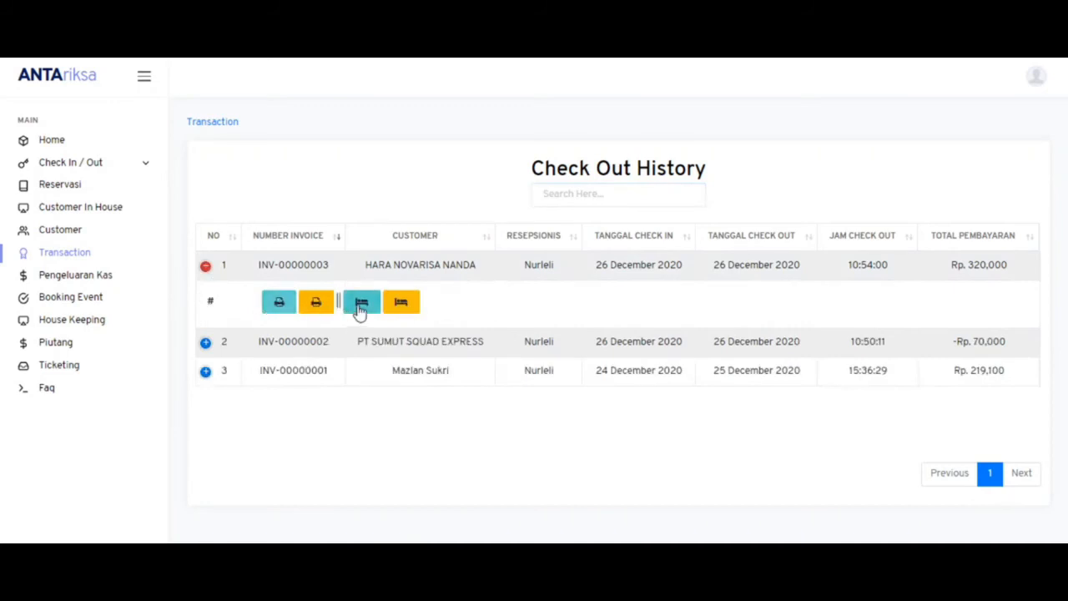
left_click(205, 343)
left_click(361, 378)
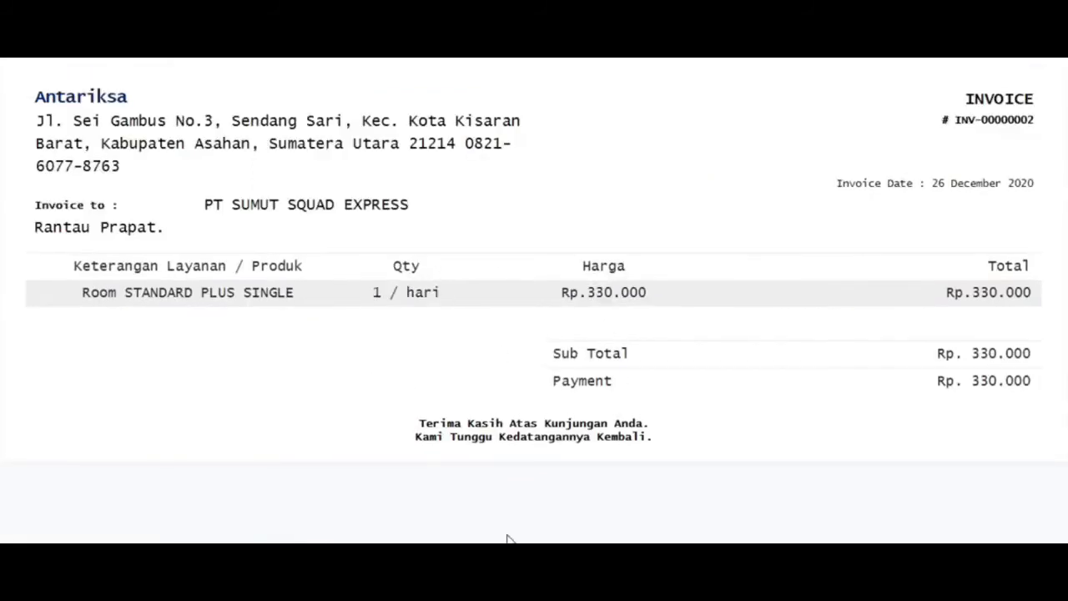
key("alt+Left")
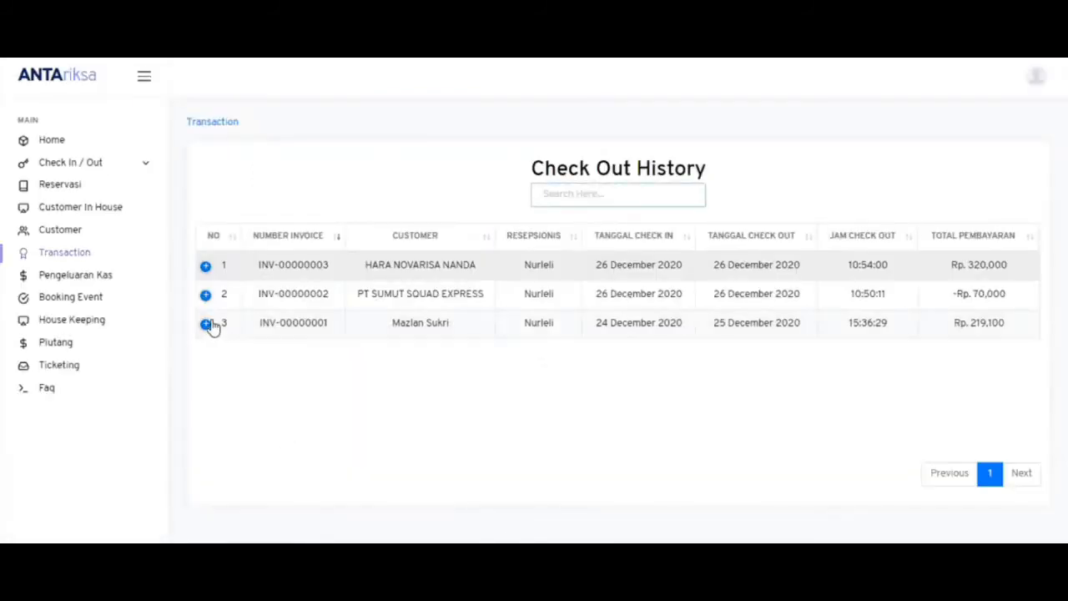
left_click(206, 295)
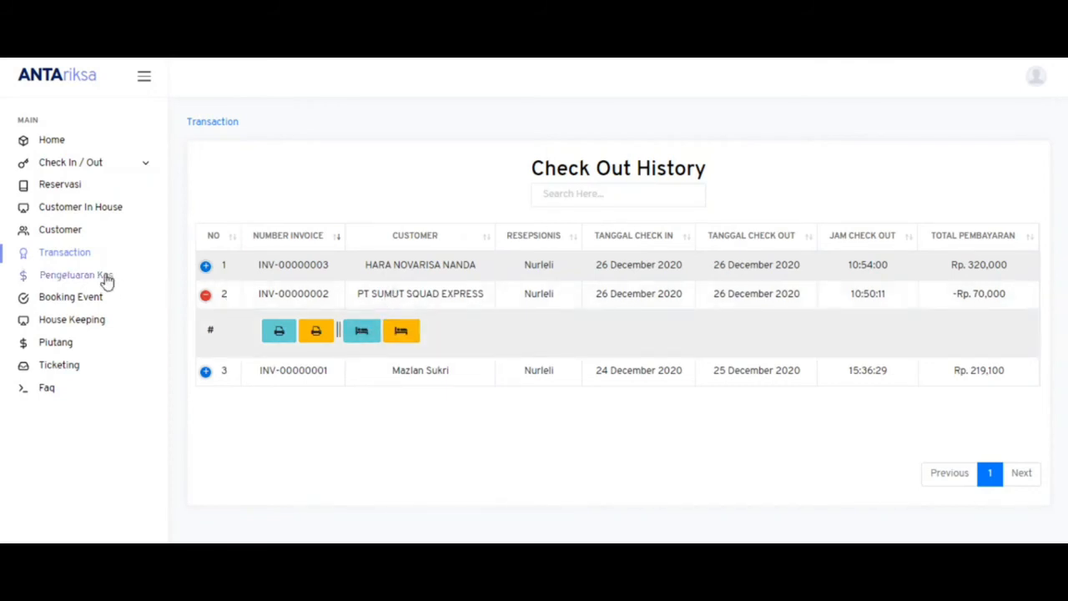
- Search the Customer List for 'kisara', then clear the search
left_click(79, 237)
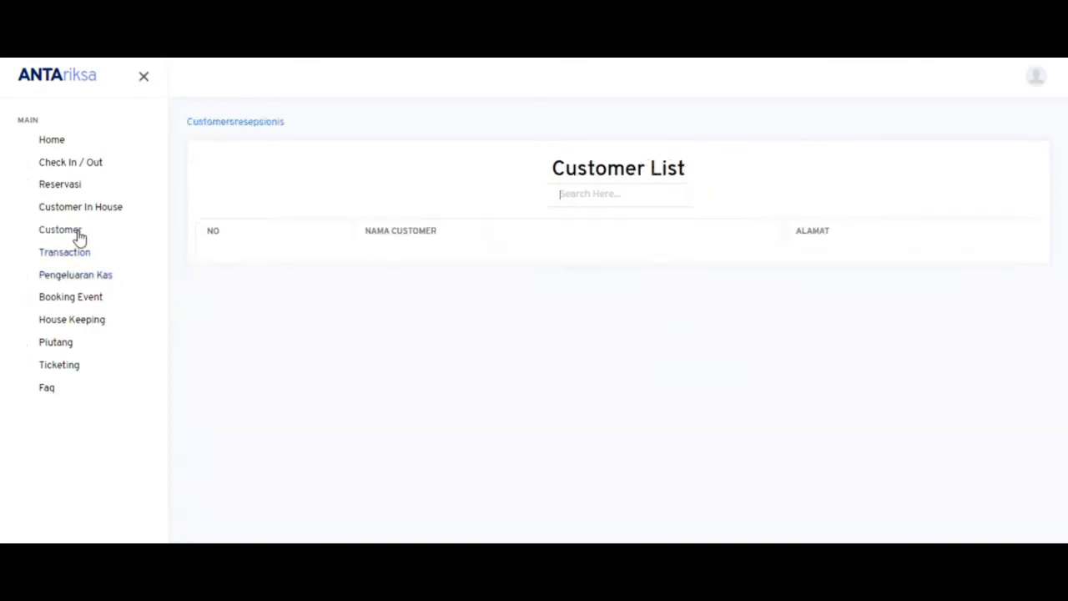
left_click(560, 195)
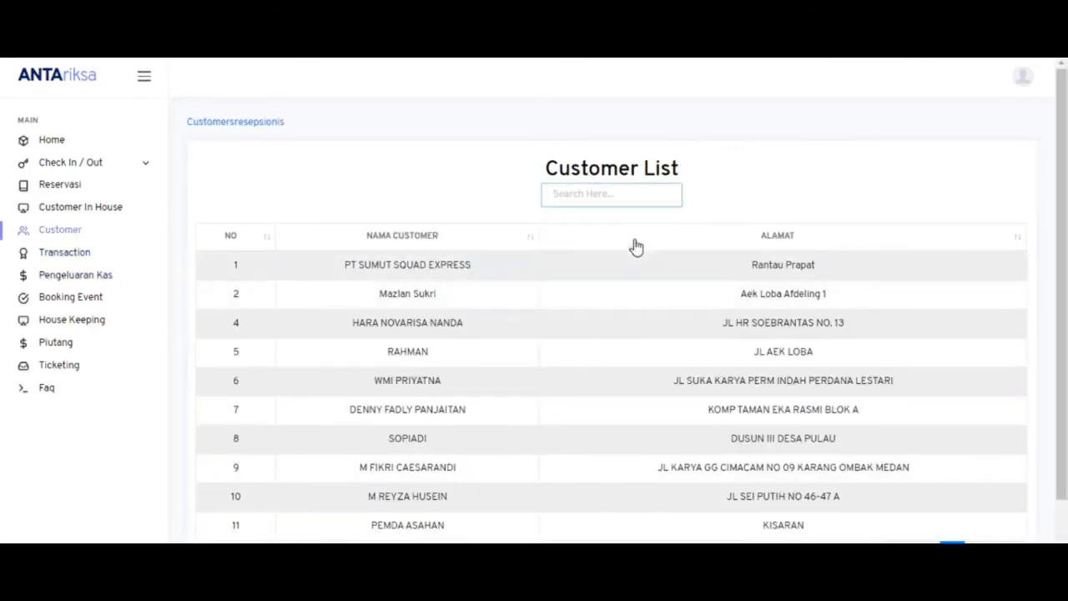
type("kisara")
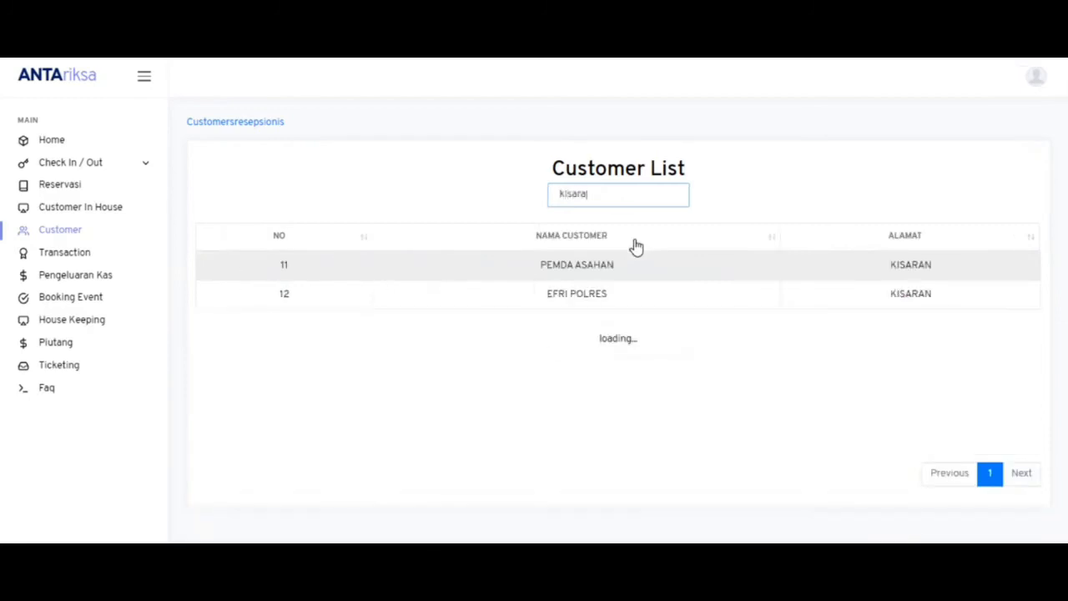
key("BackSpace")
key("BackSpace")
key("BackSpace")
key("BackSpace")
key("BackSpace")
key("BackSpace")
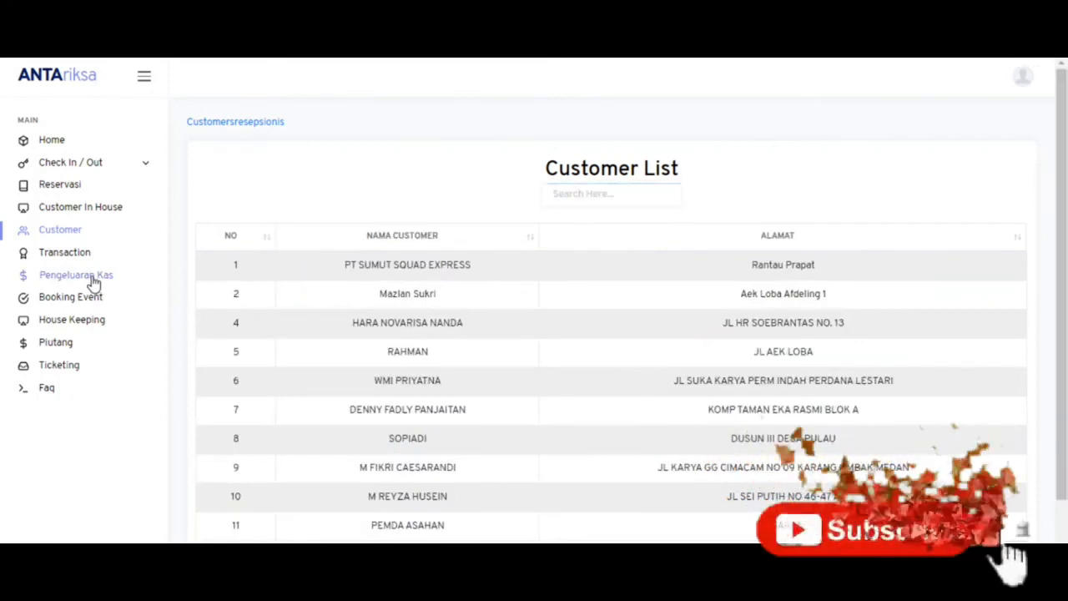
- Record a Rp. 300,000 cash expense described as 'Pengeluaran Pembelian Bahan Baku'
left_click(93, 284)
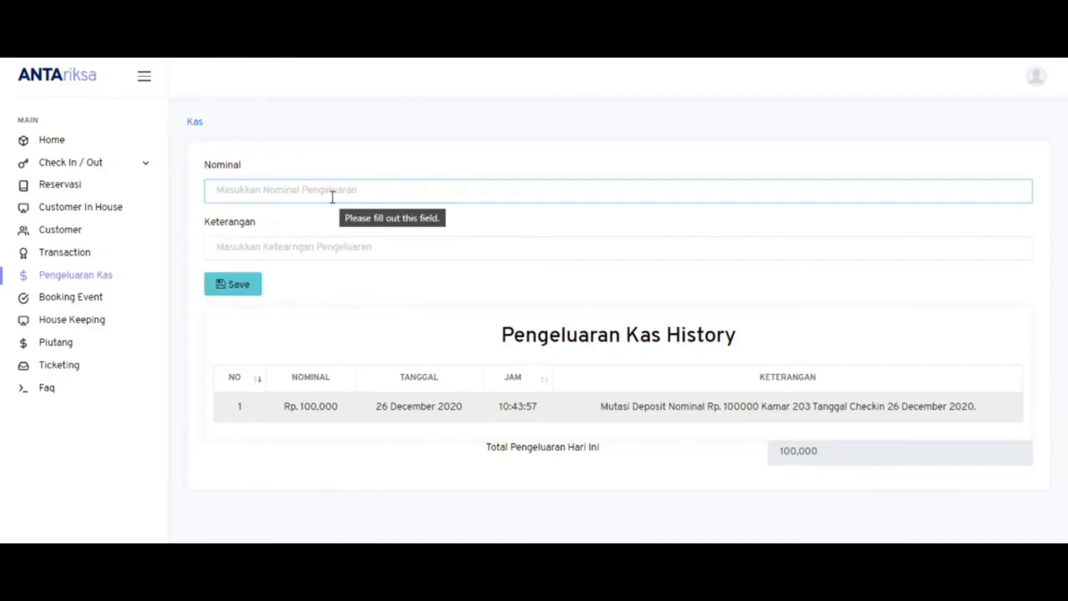
type("1")
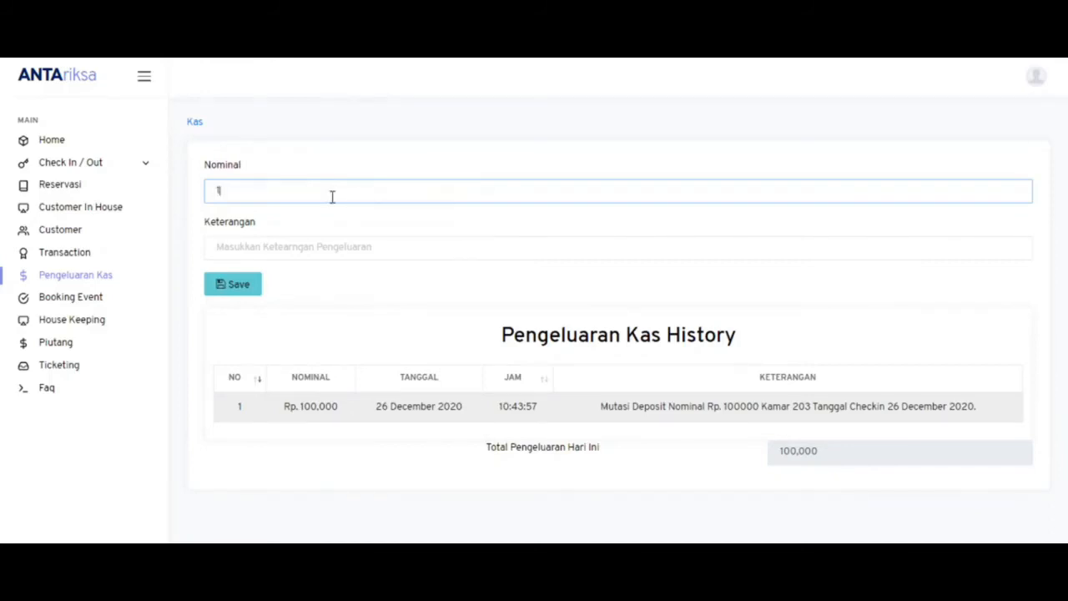
type("0.000")
key("BackSpace")
key("BackSpace")
type("30000")
left_click(335, 245)
type("Peng")
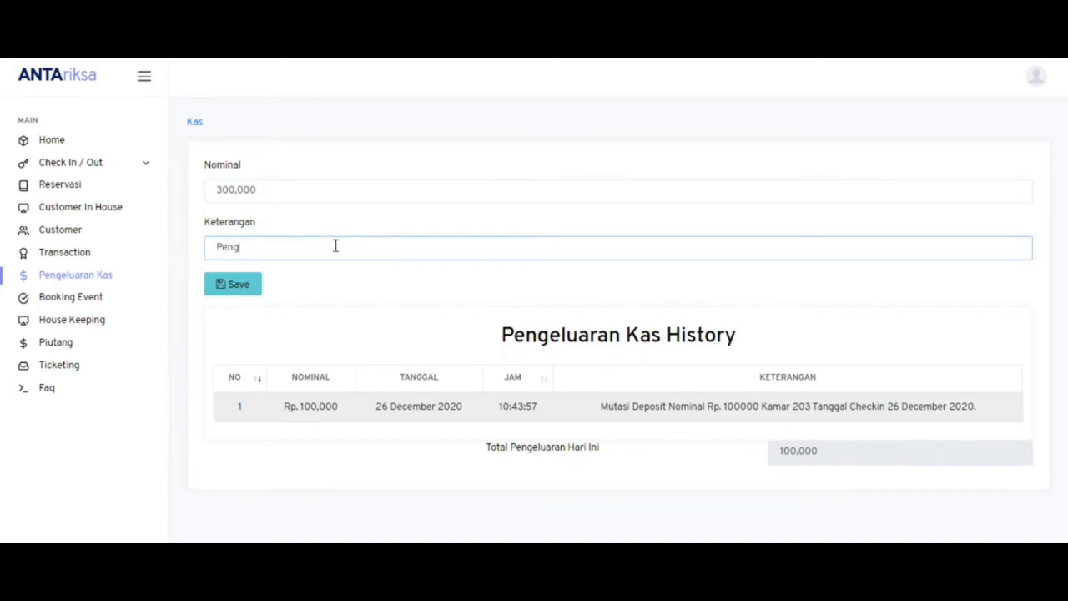
type("eluaran Pemb")
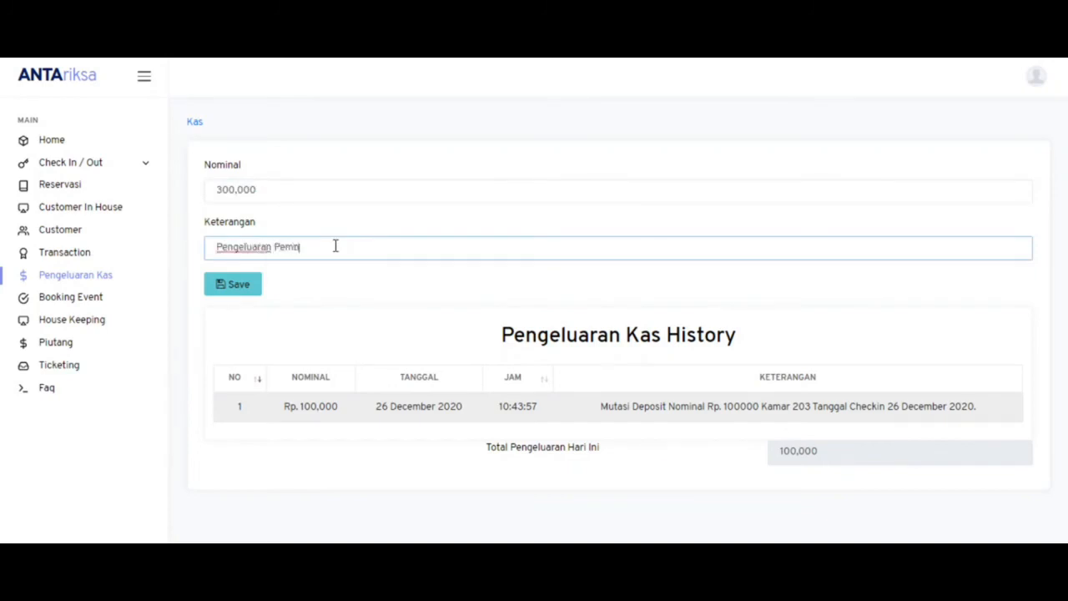
type("elian Bahan Bay")
left_click(238, 285)
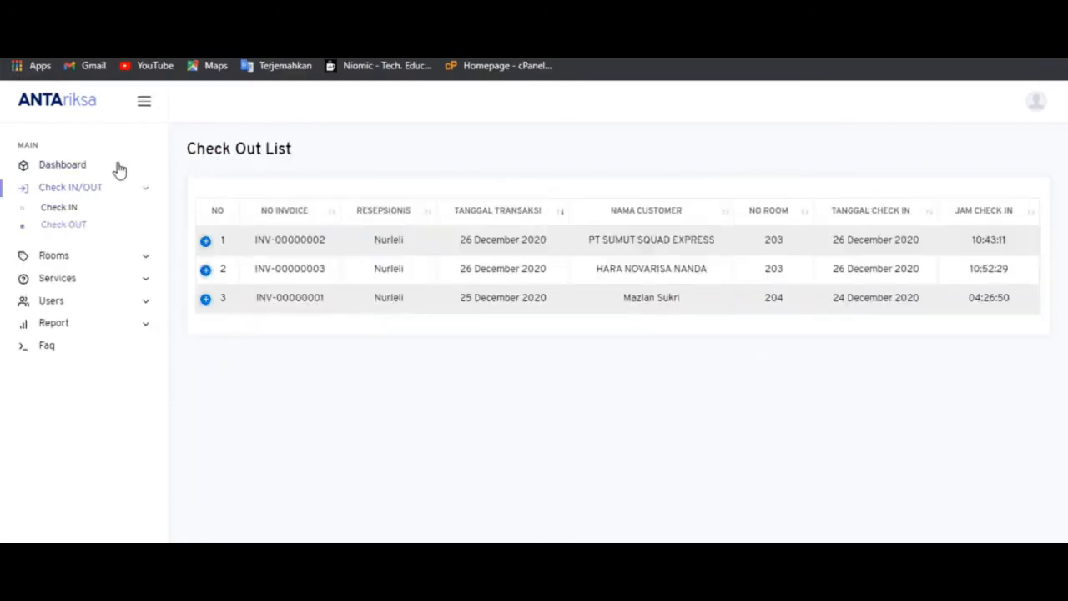
- Run the expense (Pengeluaran) report for 26 December 2020, showing 400,000
left_click(72, 331)
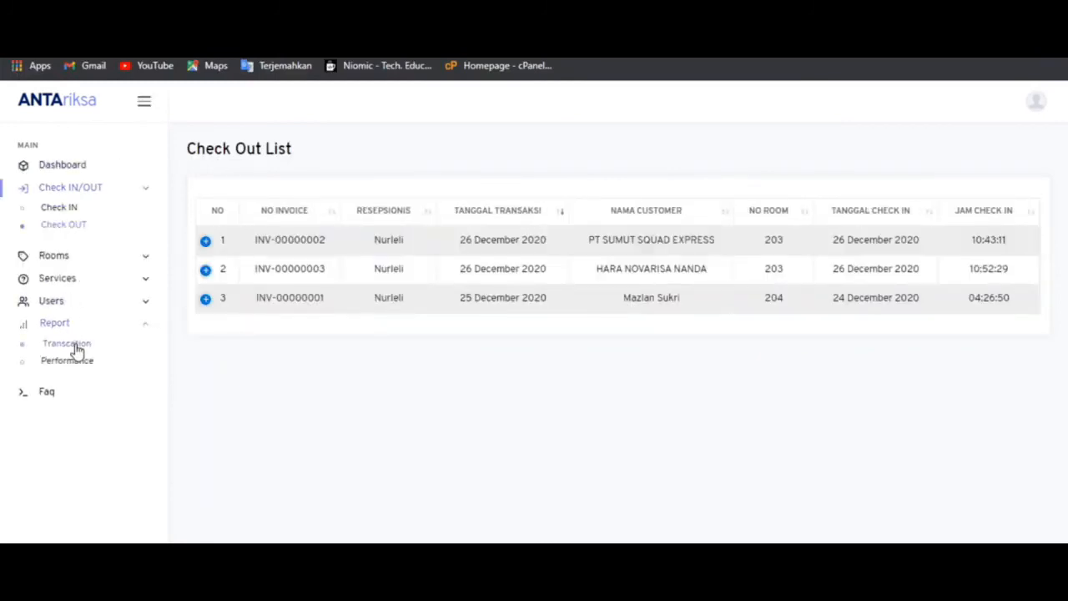
left_click(71, 344)
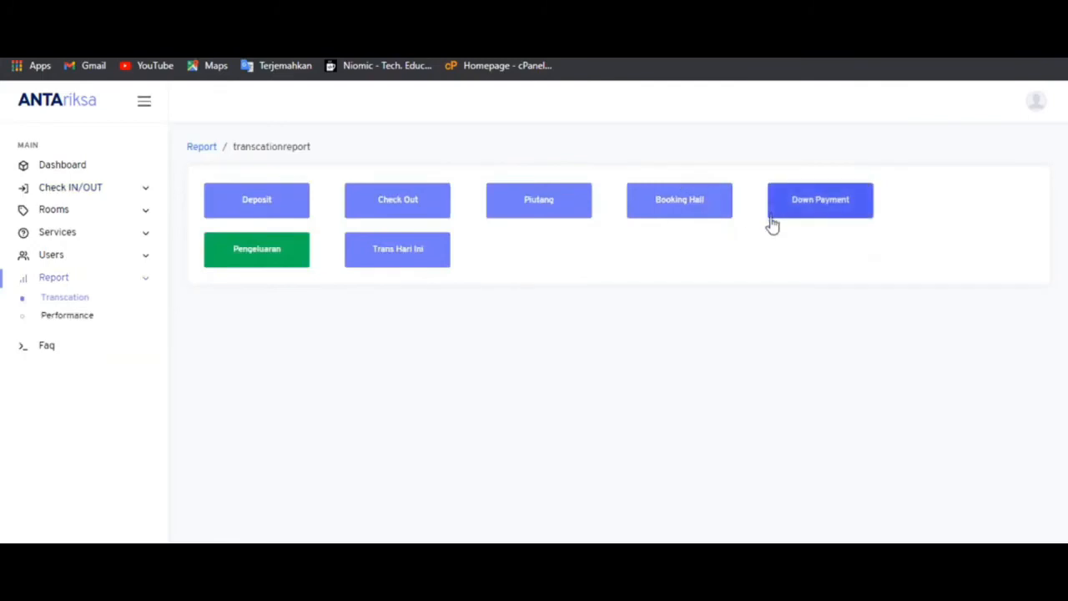
left_click(264, 267)
left_click(254, 187)
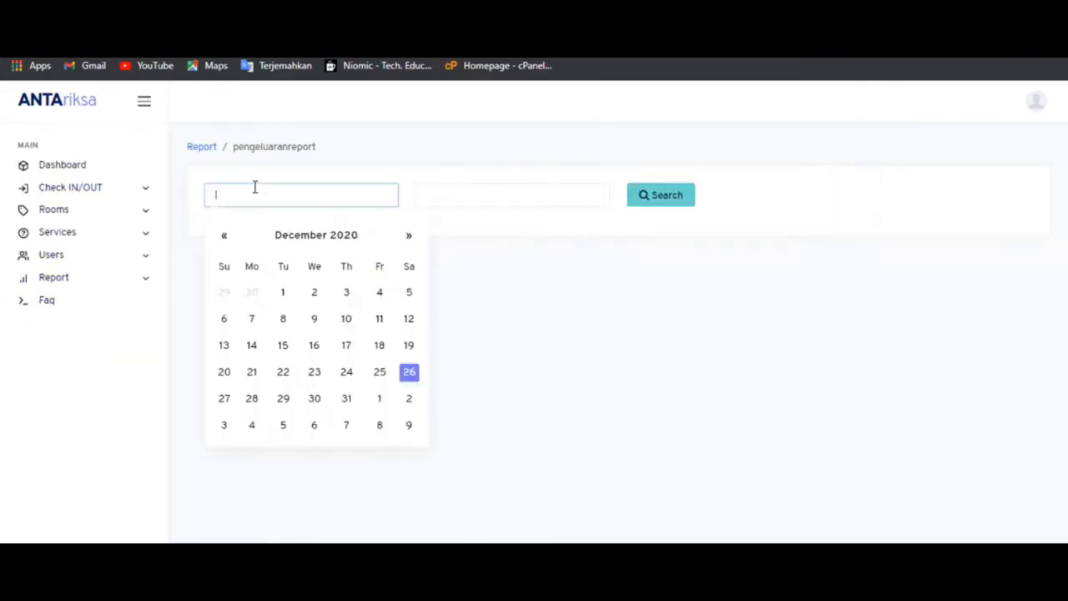
key("Return")
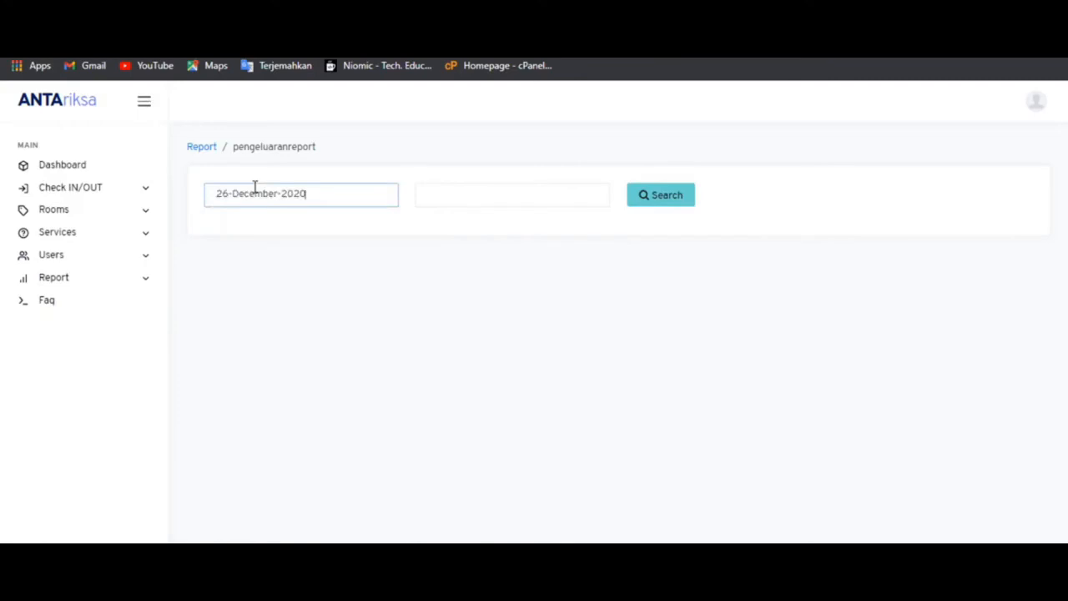
left_click(430, 196)
left_click(667, 200)
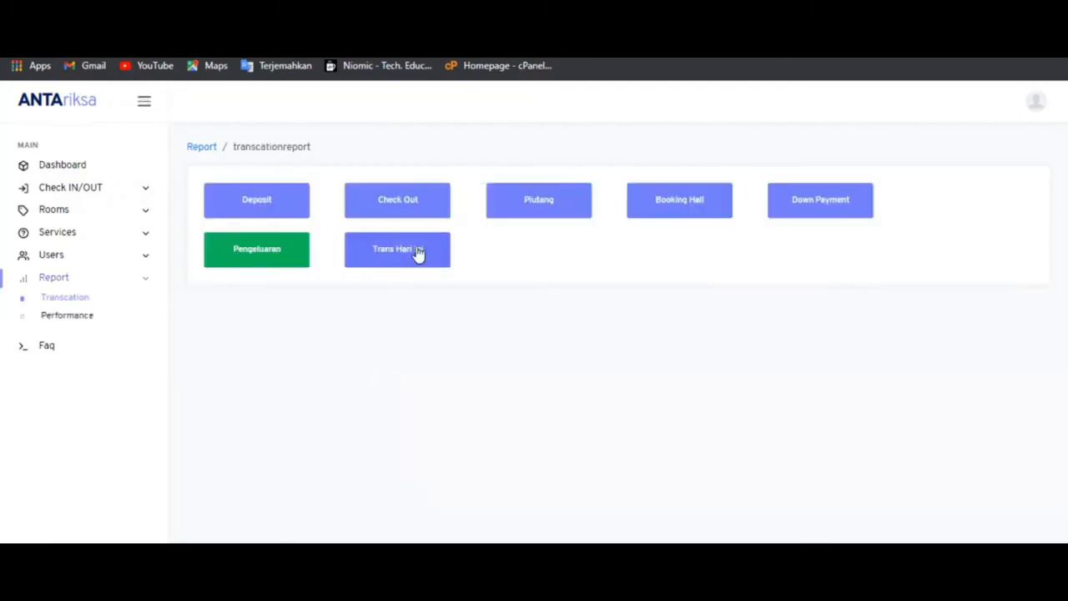
- Run the Trans Hari Ini report for 26 December 2020, showing 480,000 income
left_click(419, 250)
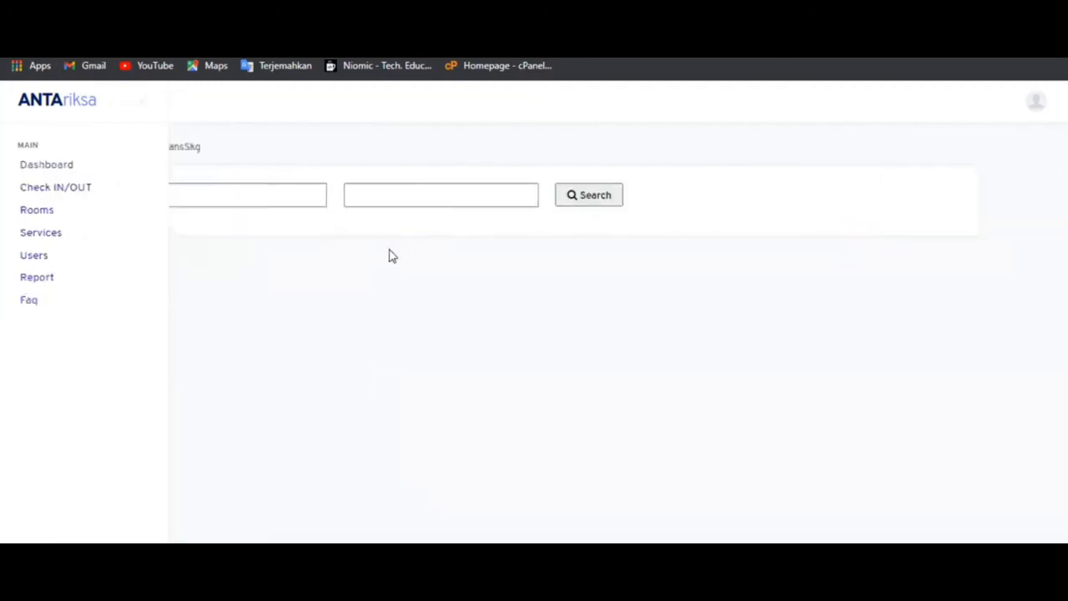
left_click(322, 193)
key("Return")
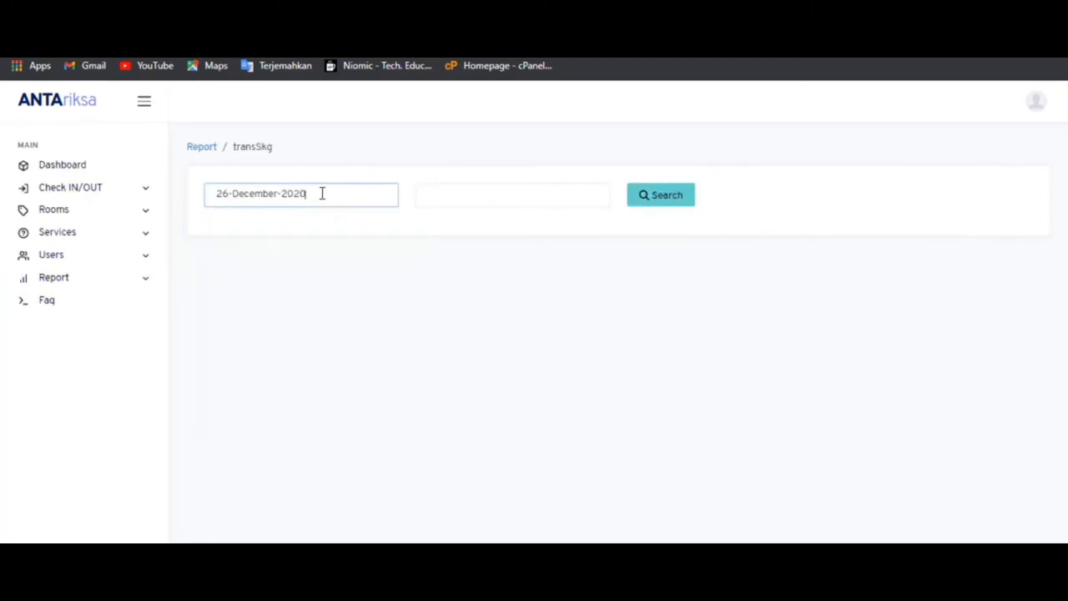
left_click(449, 198)
left_click(659, 202)
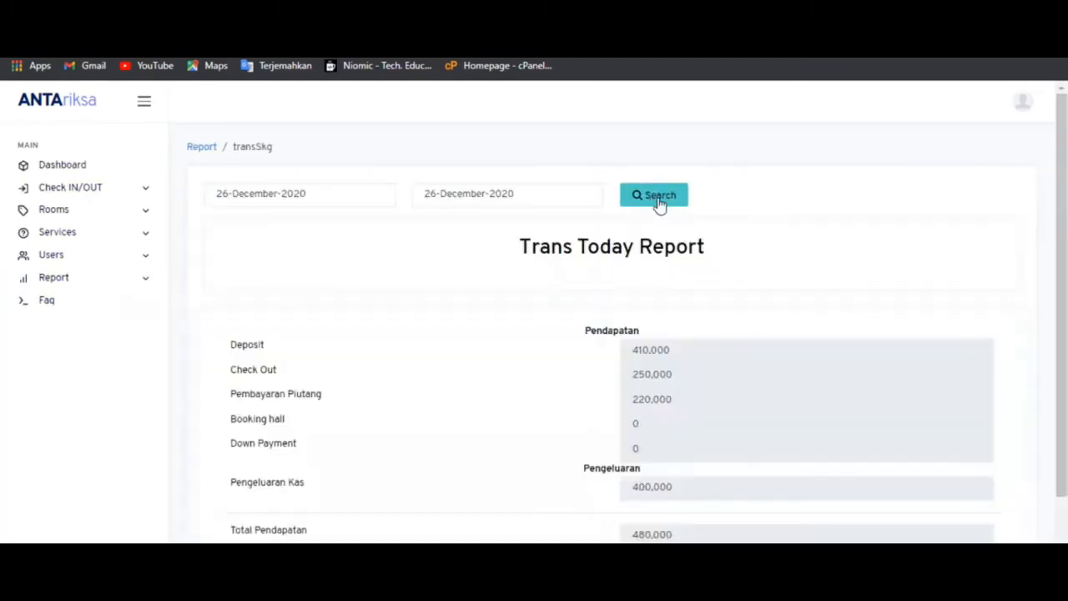
left_click_drag(1062, 216, 1060, 239)
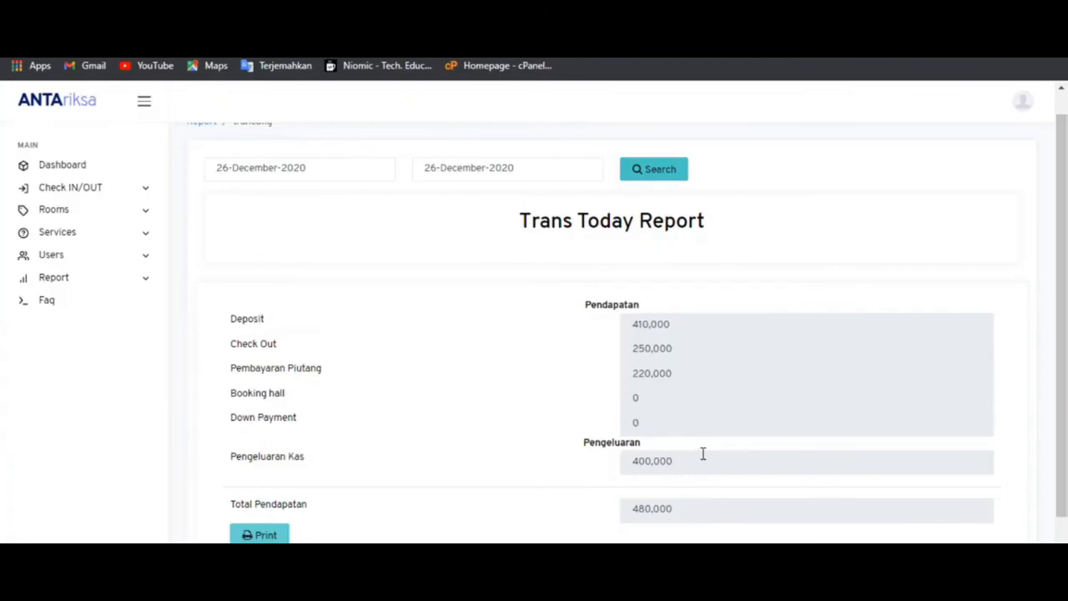
key("alt+Left")
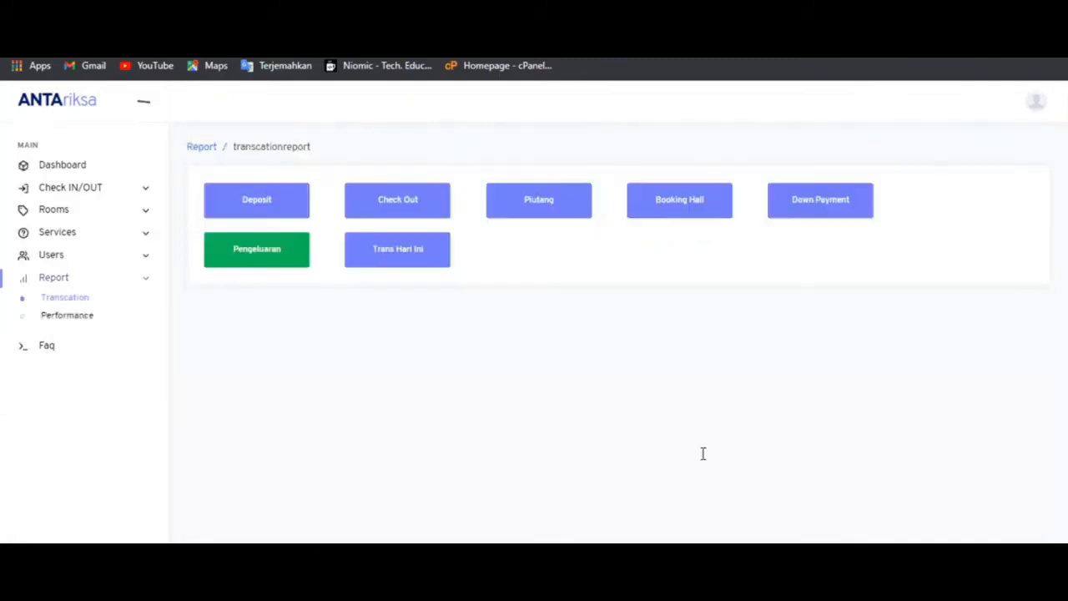
- View the Service Menu report for 1–31 December 2020 (three orders), then return to the dashboard
left_click(69, 317)
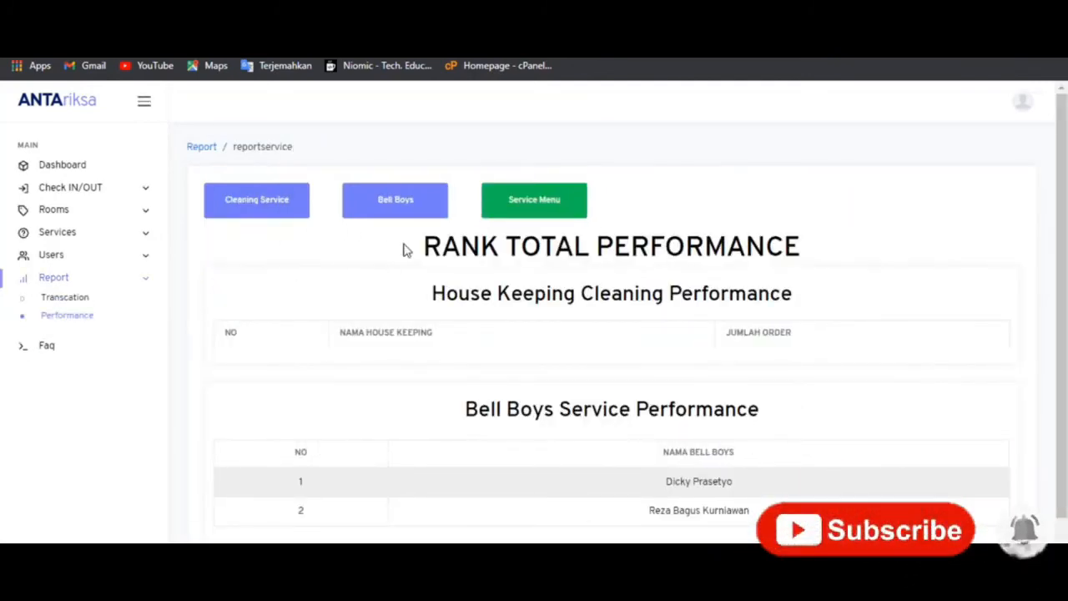
scroll(1050, 206, "down", 1)
scroll(1051, 206, "up", 1)
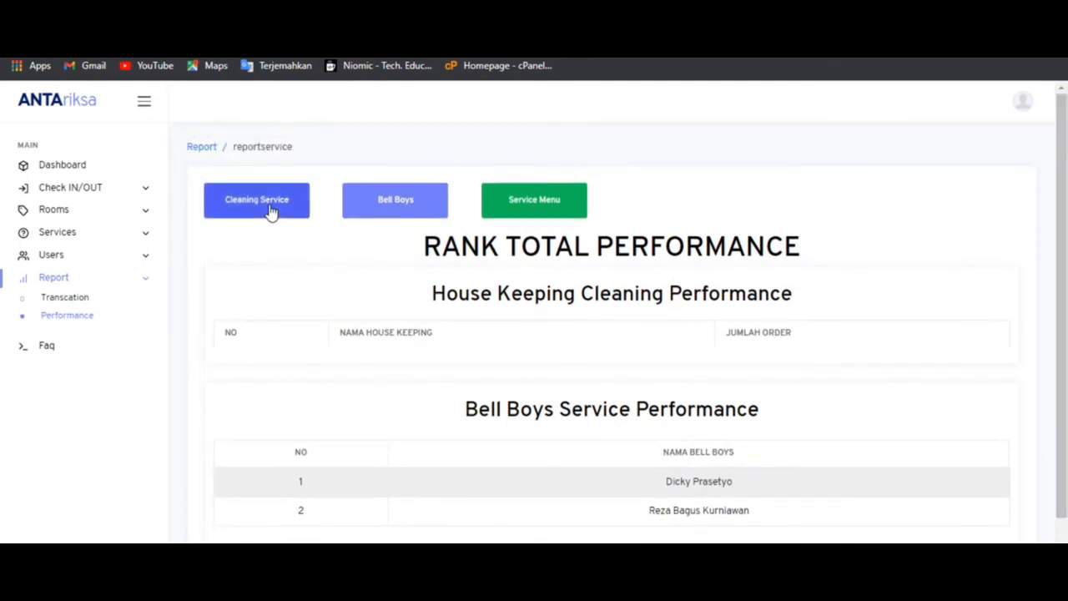
left_click(565, 203)
left_click(353, 201)
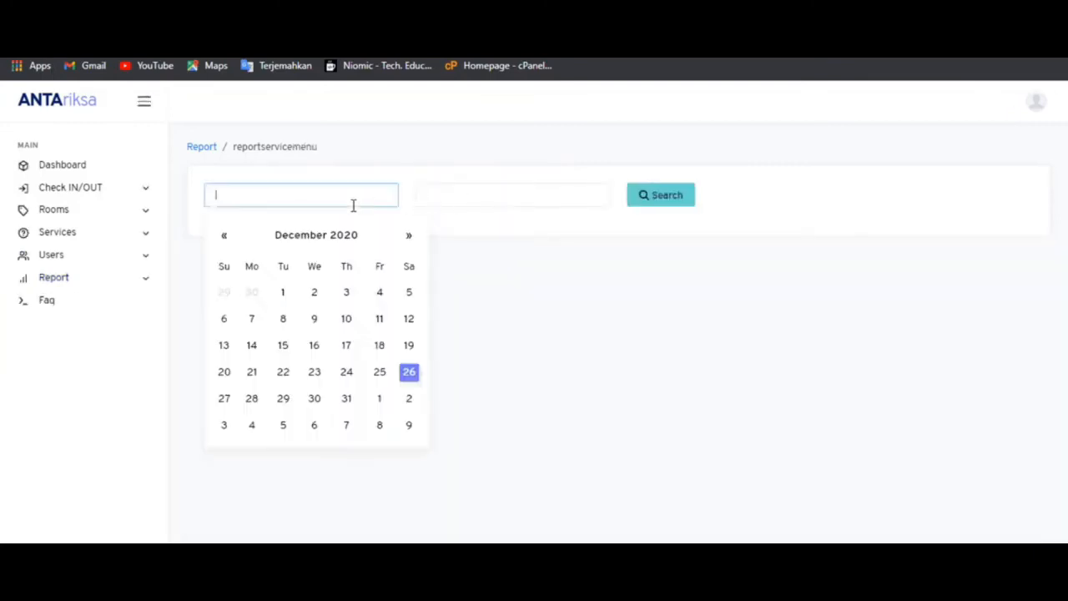
left_click(283, 294)
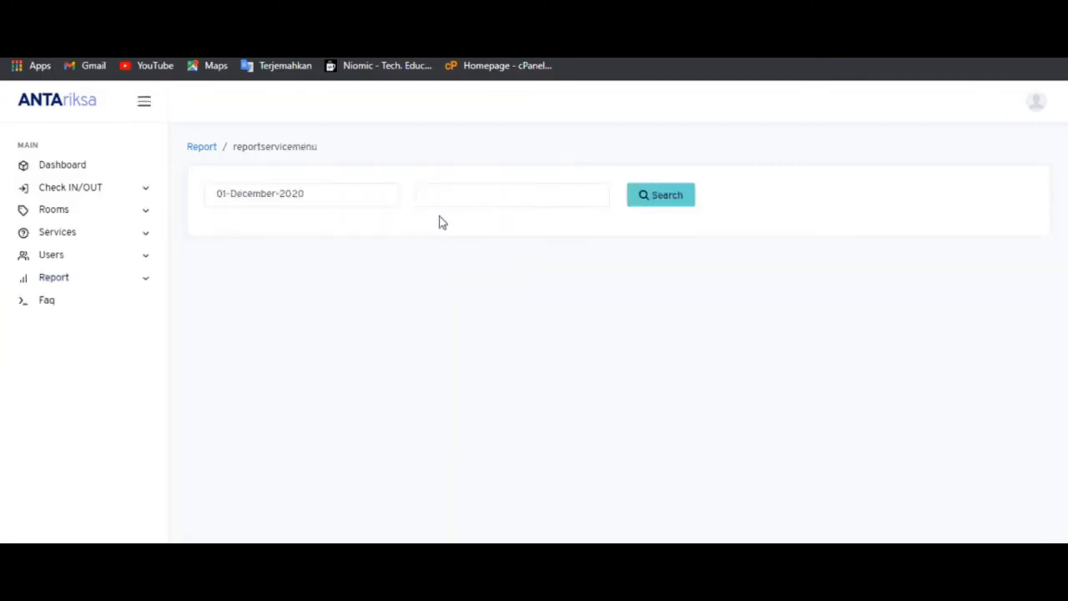
left_click(491, 197)
left_click(559, 399)
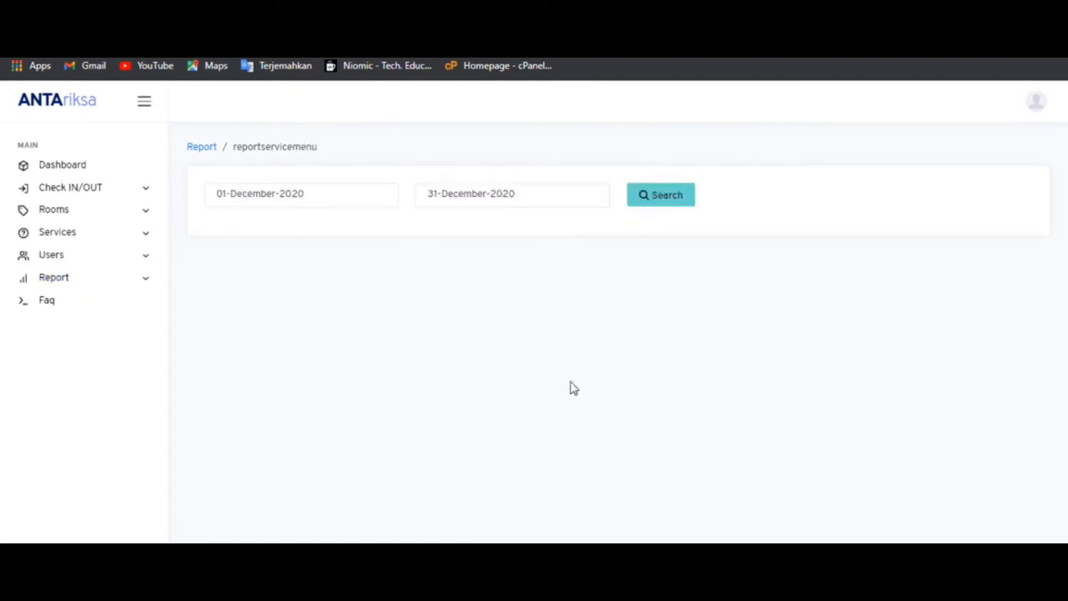
left_click(657, 200)
scroll(656, 203, "down", 1)
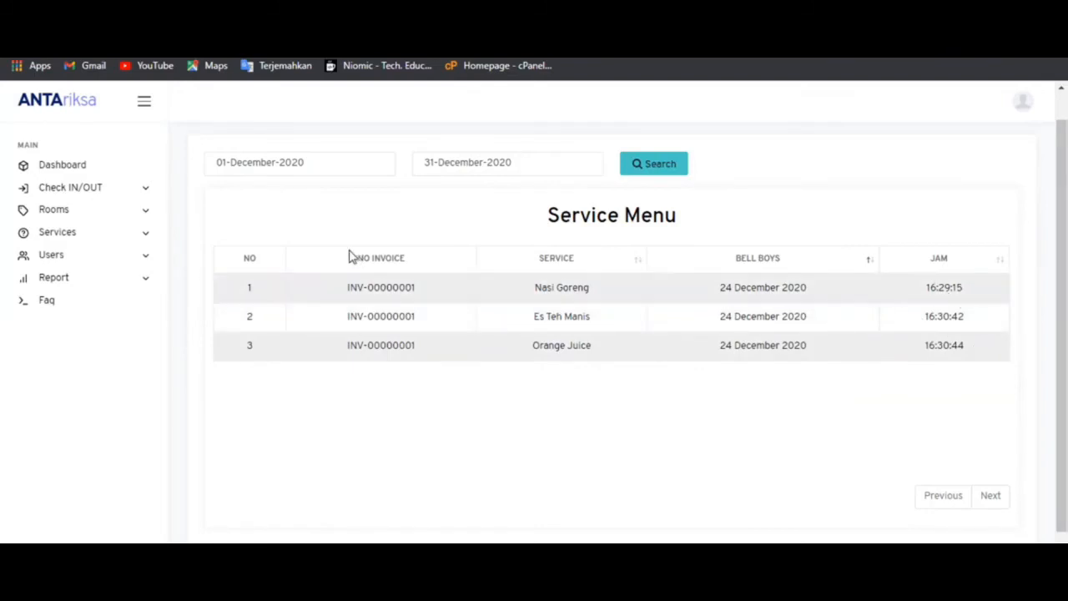
left_click(39, 166)
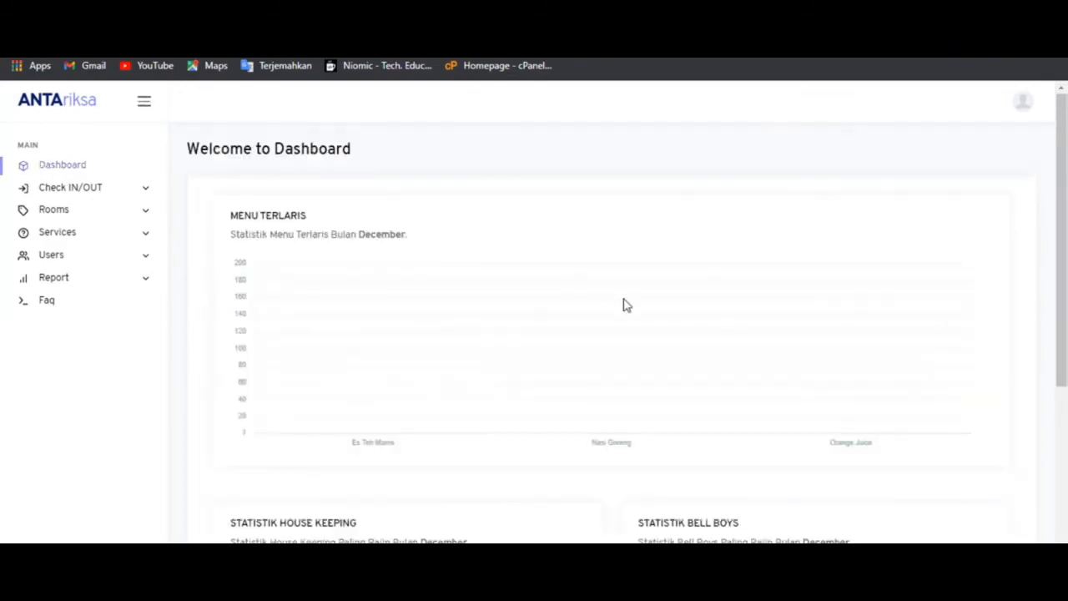
scroll(622, 305, "down", 2)
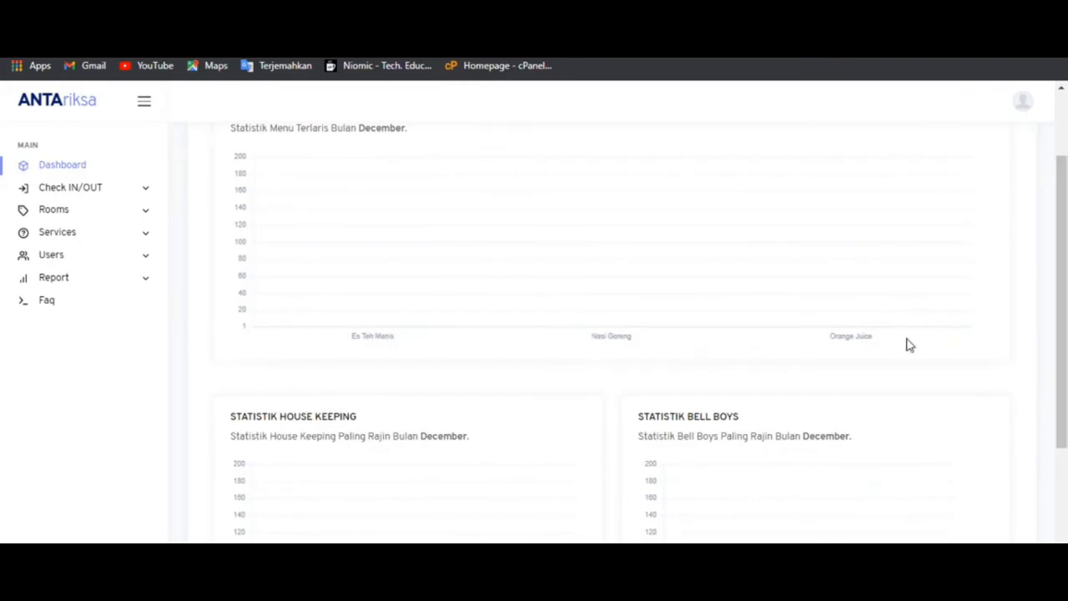
scroll(1047, 282, "up", 2)
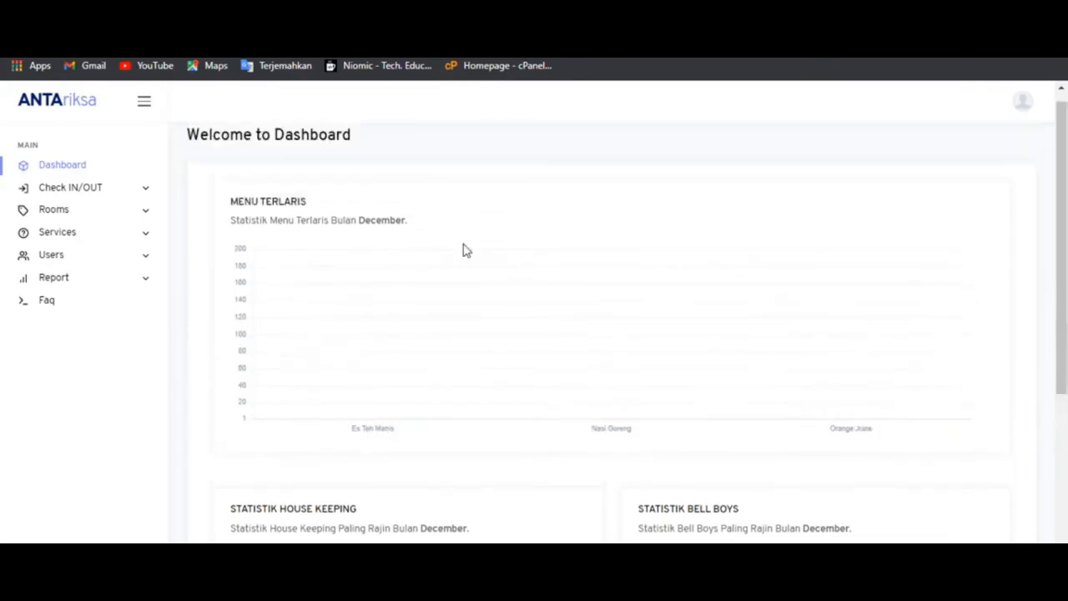
left_click_drag(1063, 269, 1064, 440)
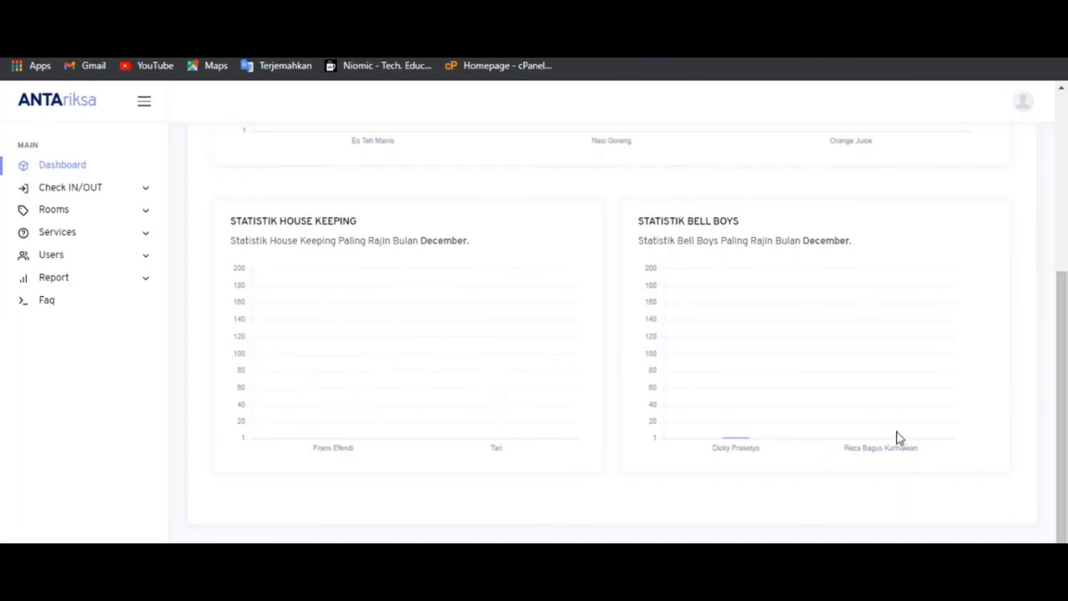
left_click_drag(1056, 443, 1036, 181)
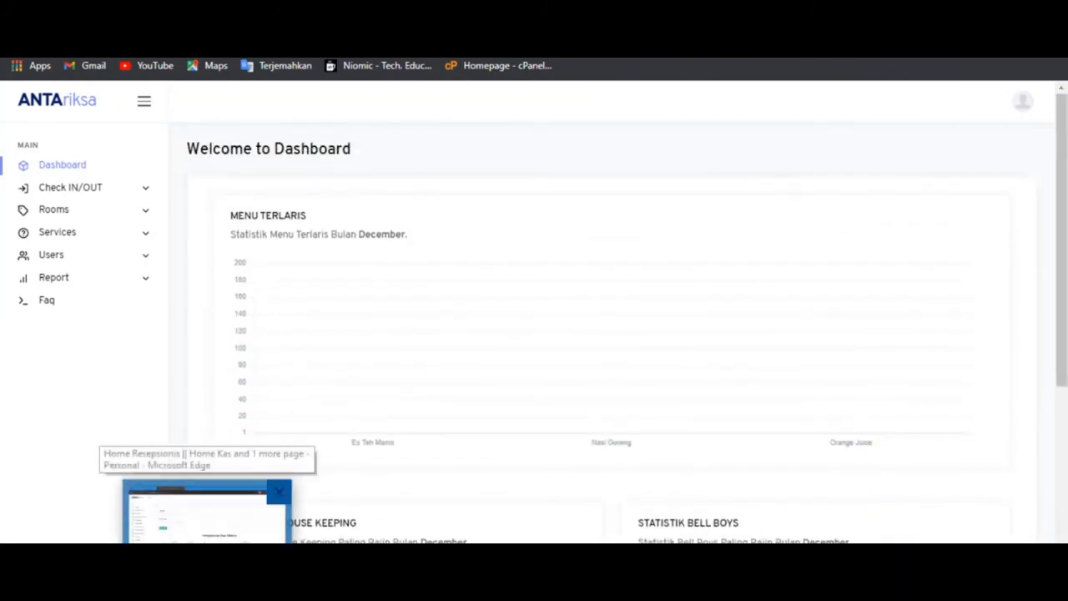
- In the receptionist window, search Booking Event hall availability for 27 December 2020
left_click(209, 586)
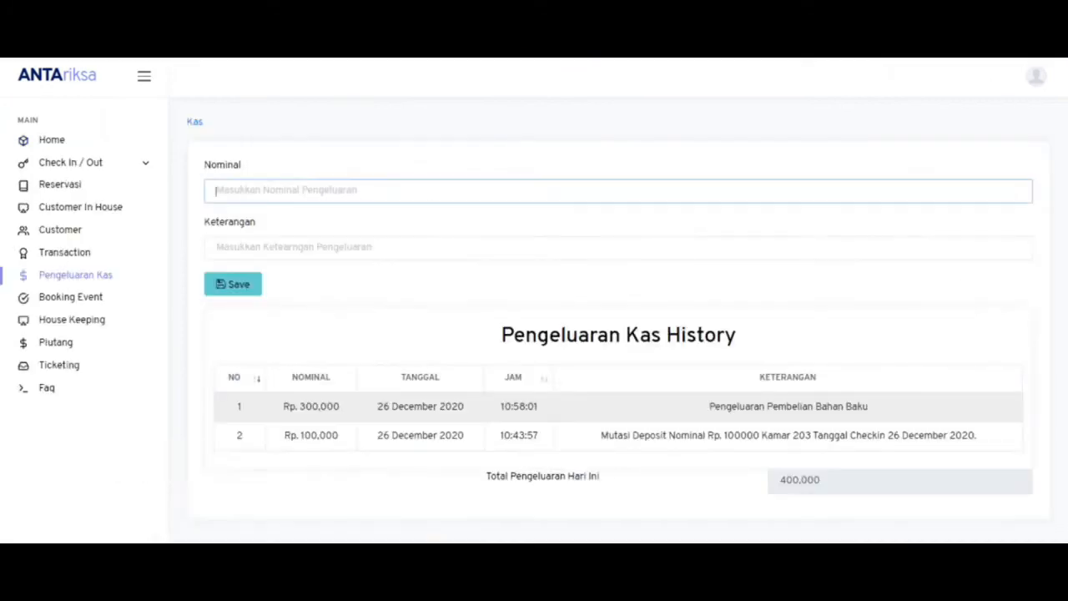
left_click(92, 302)
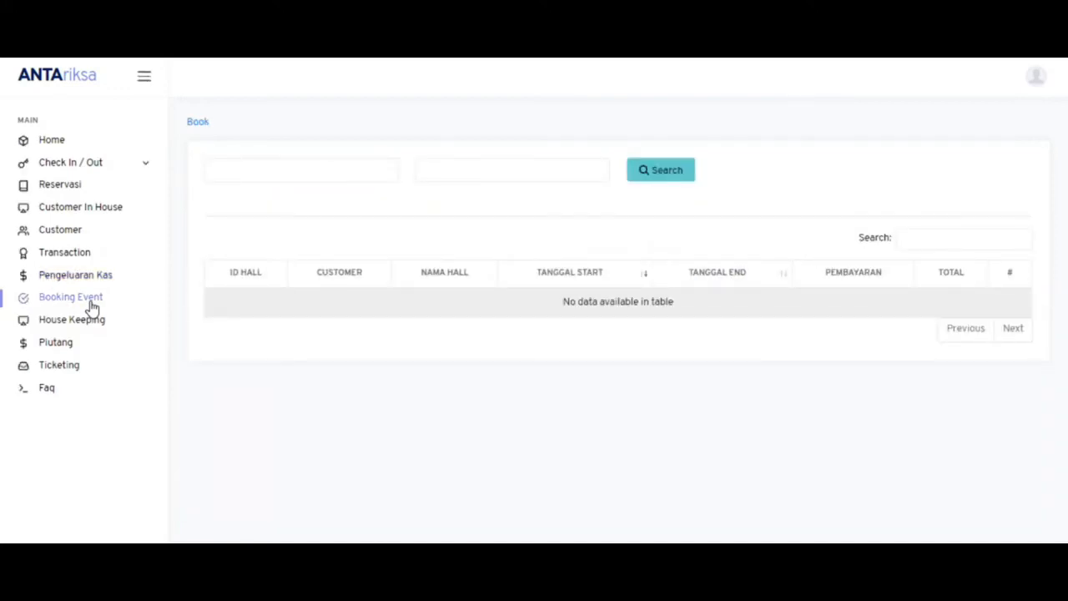
left_click(323, 160)
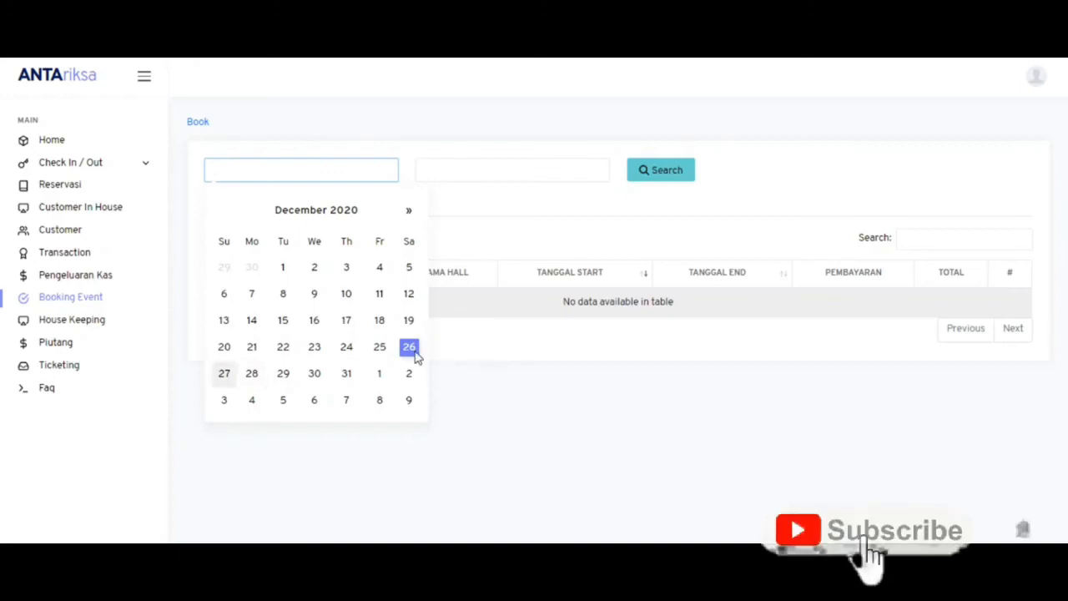
left_click(224, 373)
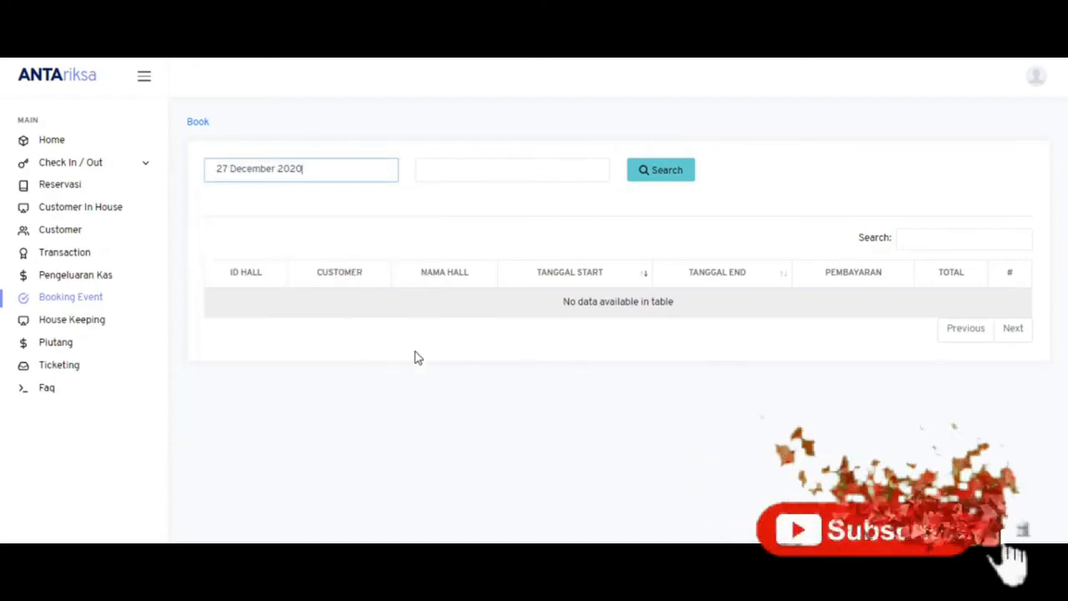
left_click(522, 162)
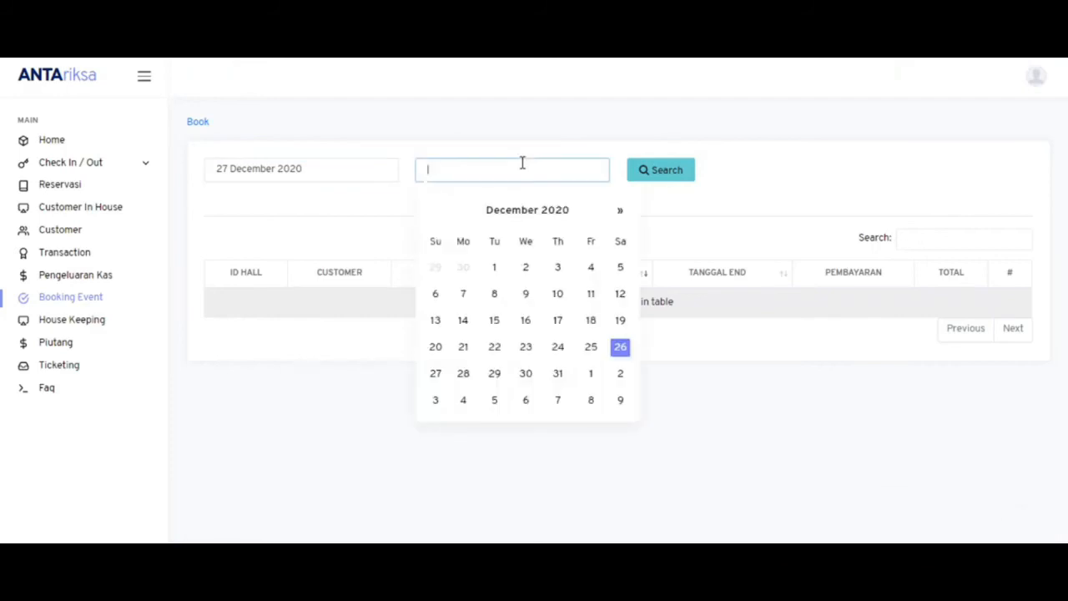
key("Right")
key("Return")
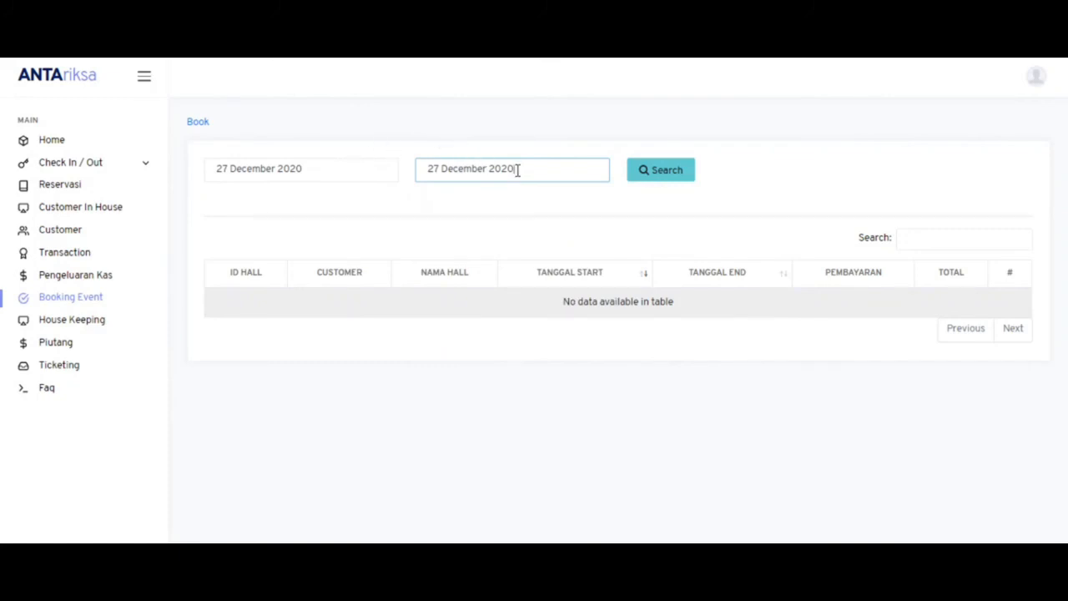
left_click(660, 179)
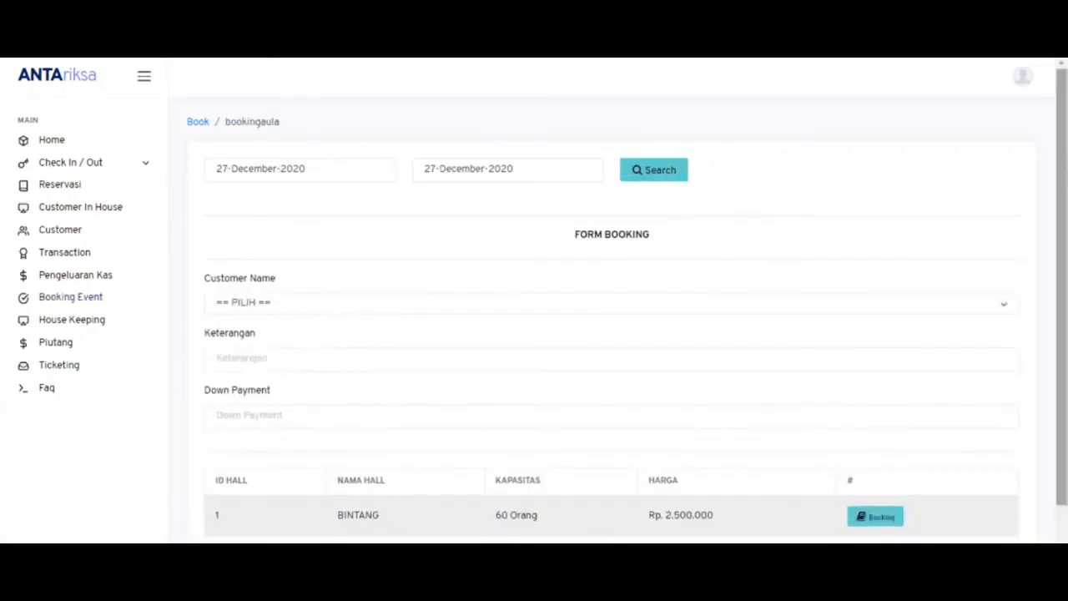
- Book hall BINTANG for the selected customer with description 'S' and a 1,000,000 down payment
scroll(776, 358, "down", 2)
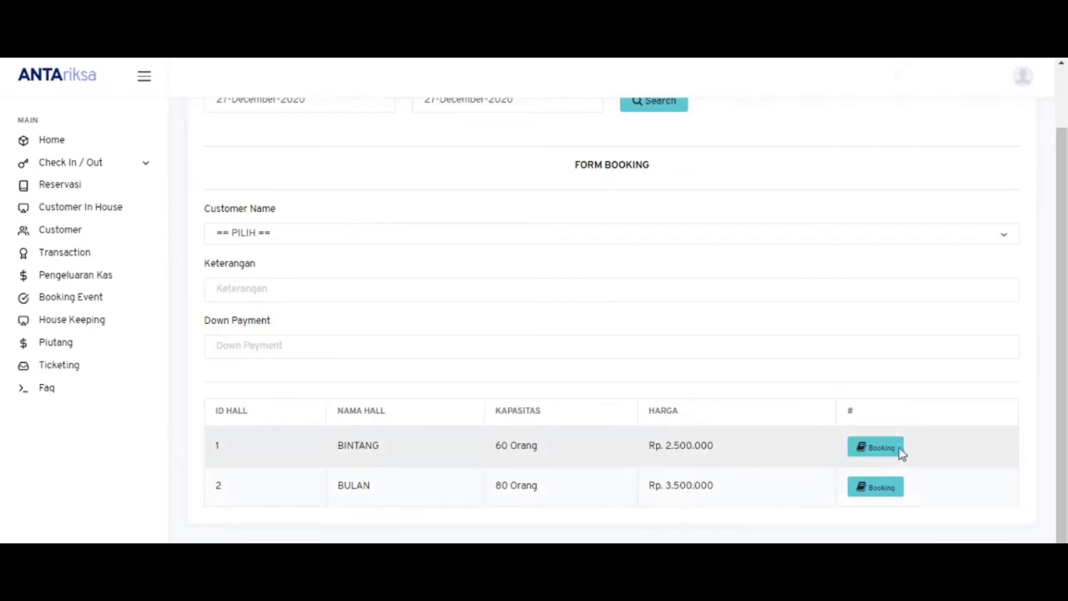
scroll(1066, 332, "up", 1)
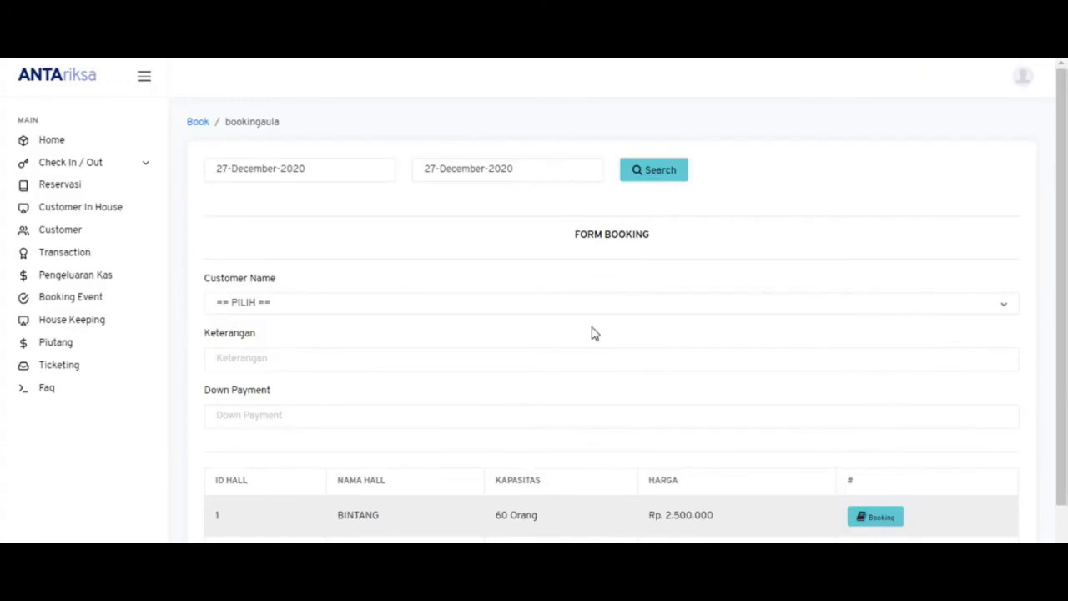
left_click(484, 307)
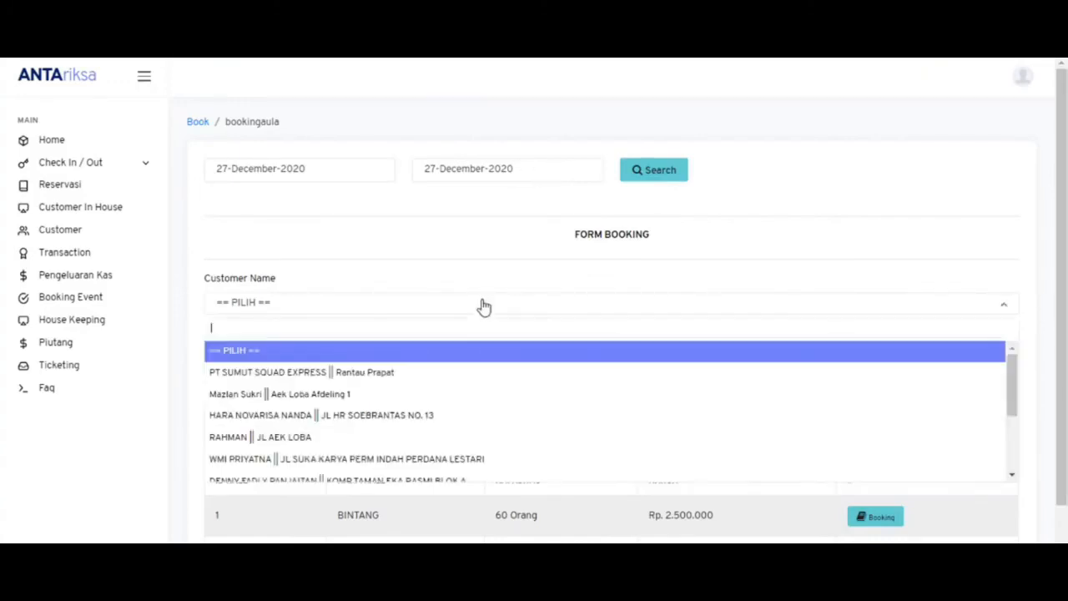
left_click(443, 459)
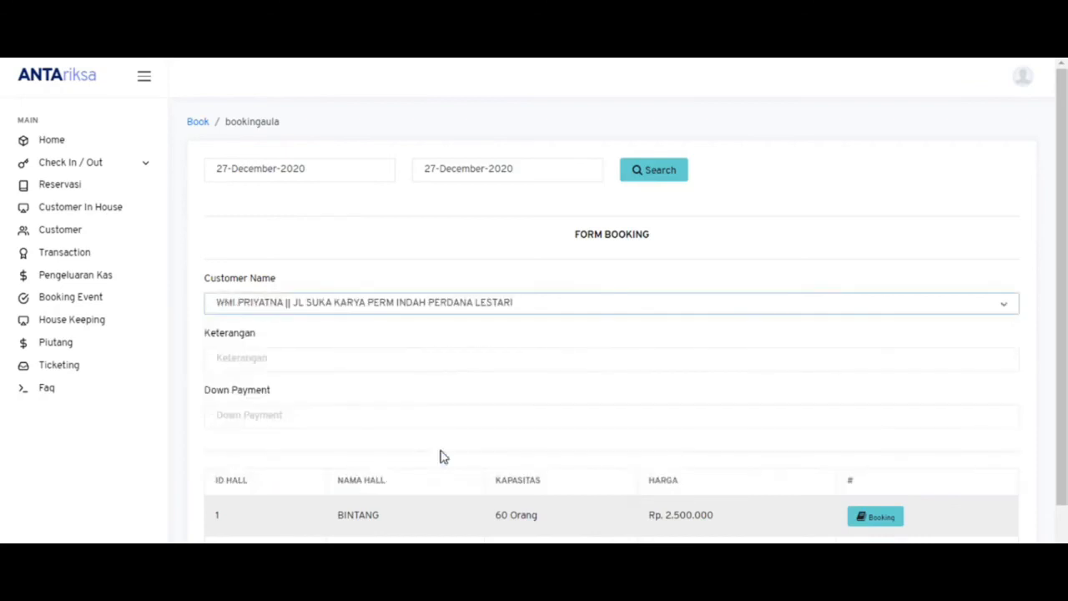
left_click(369, 361)
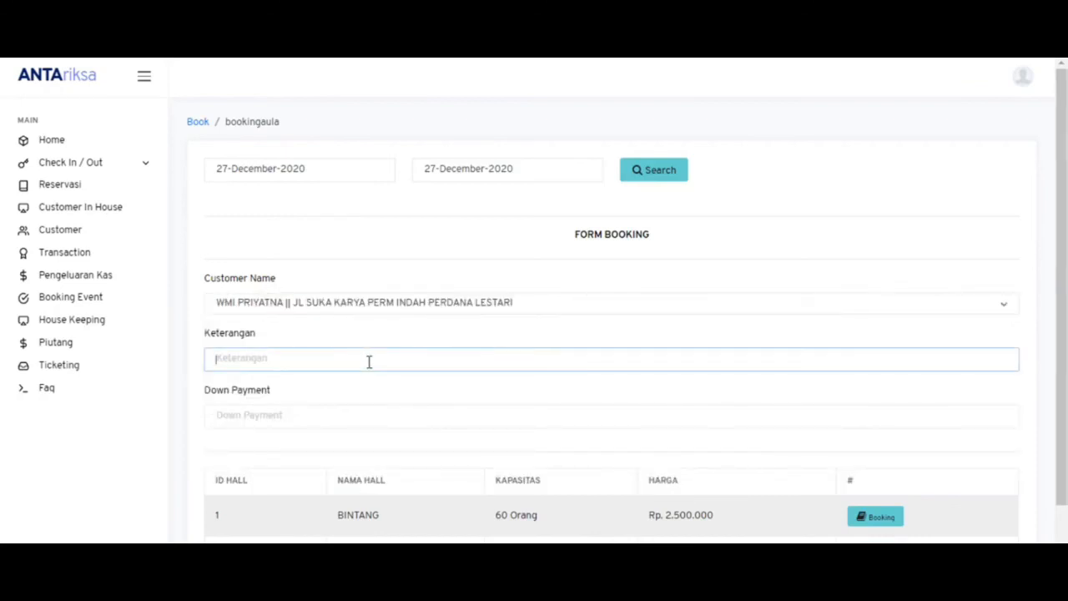
type("Sosialiasi Alis")
left_click(342, 423)
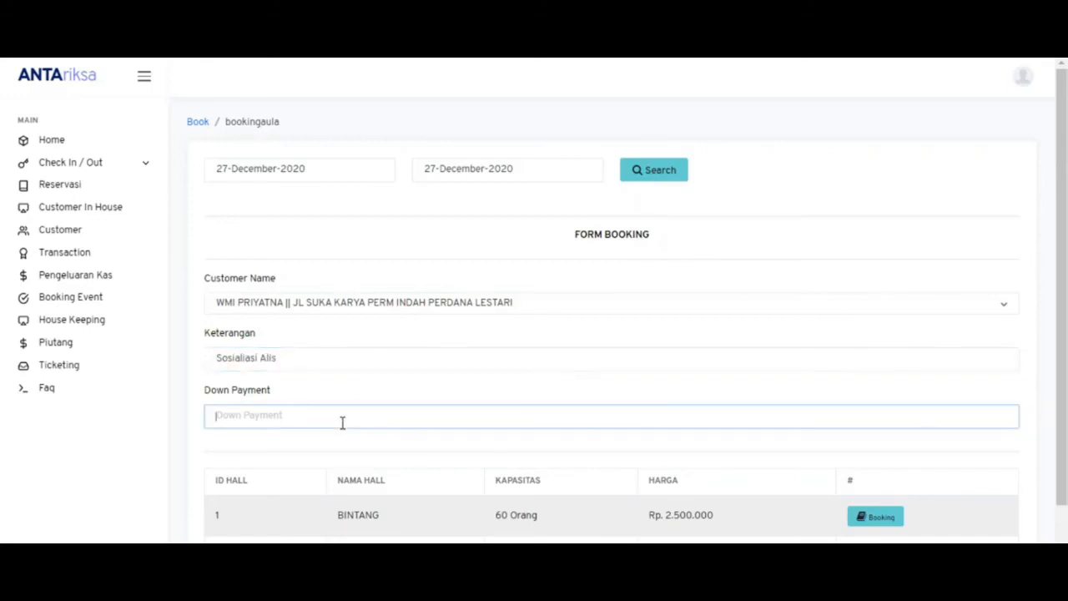
scroll(777, 426, "down", 1)
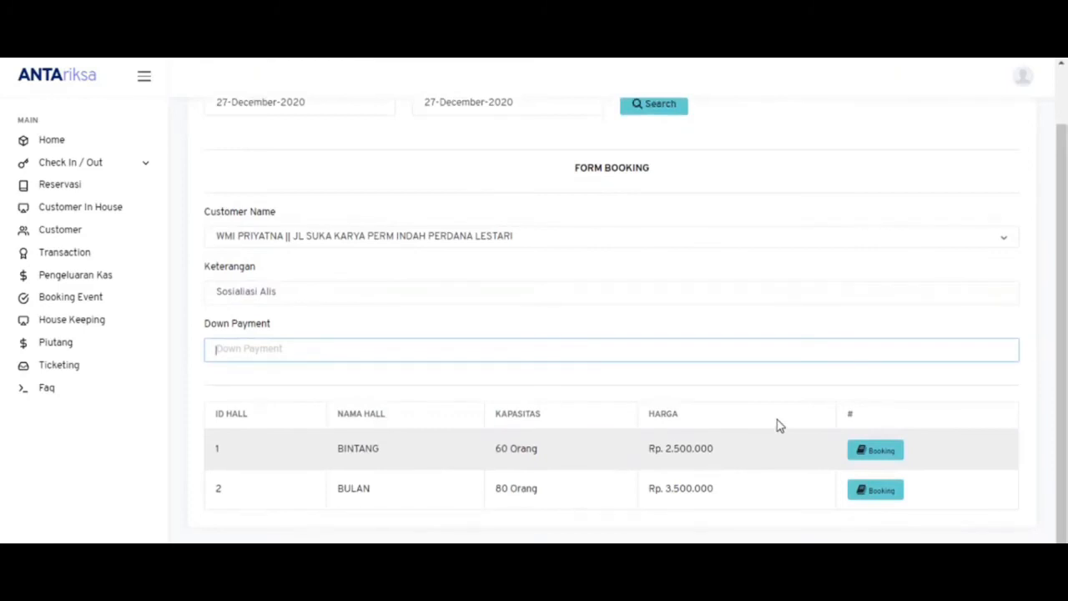
type("1,000,000")
left_click(858, 457)
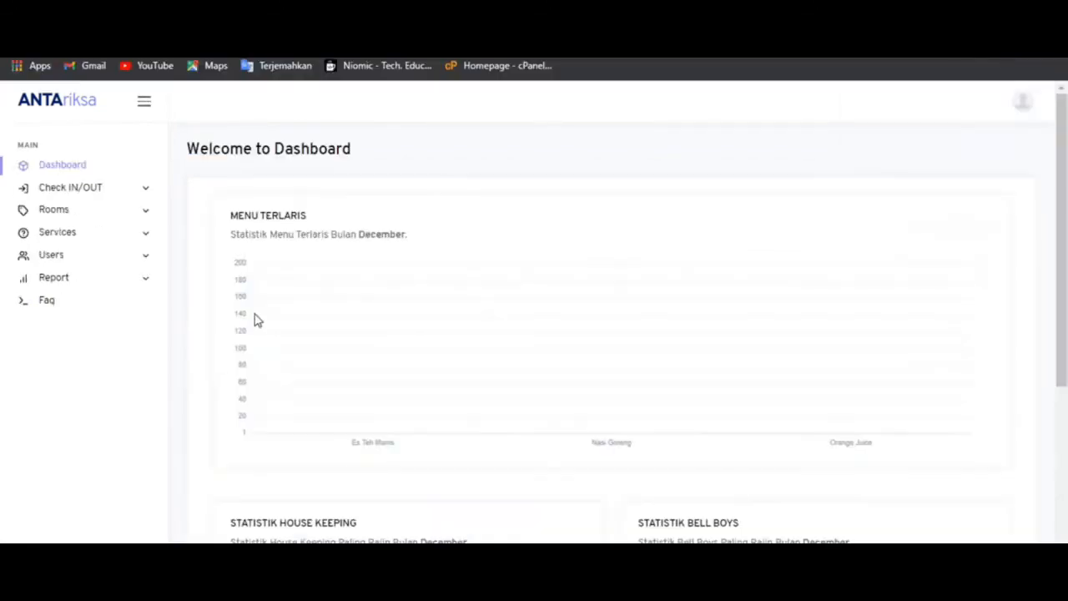
- Run the Trans Today Report for 26 December 2020, now totalling 1,480,000 with the hall booking
left_click(103, 277)
left_click(85, 302)
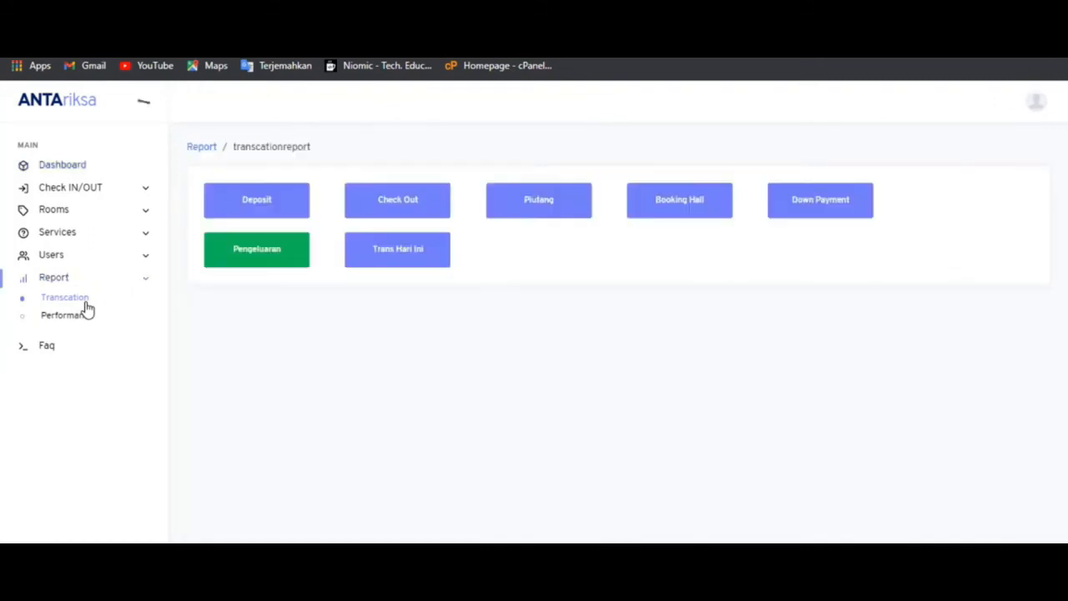
left_click(368, 265)
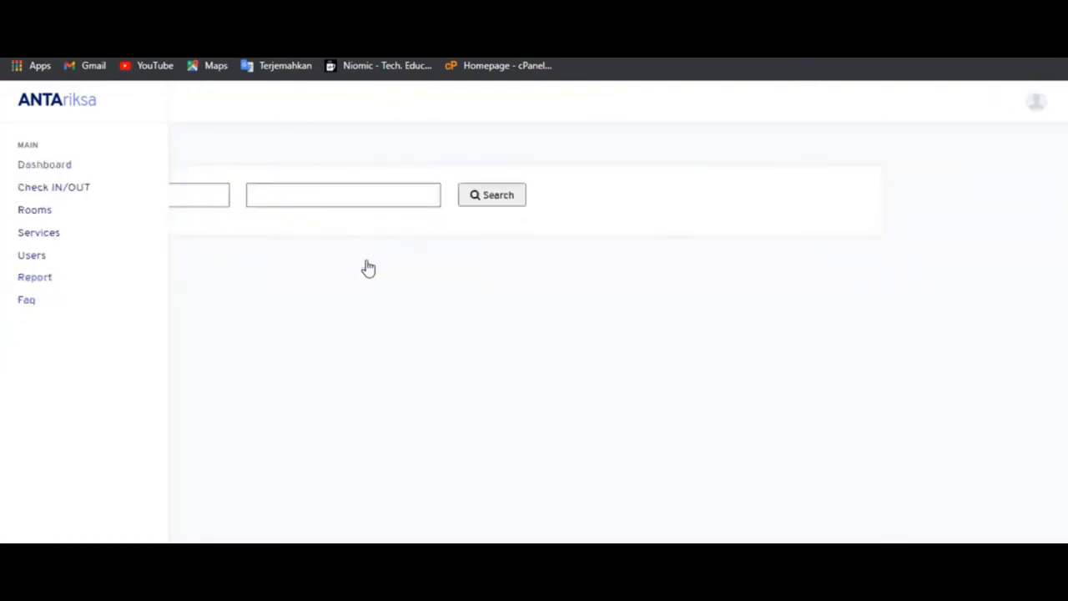
left_click(337, 202)
left_click(461, 197)
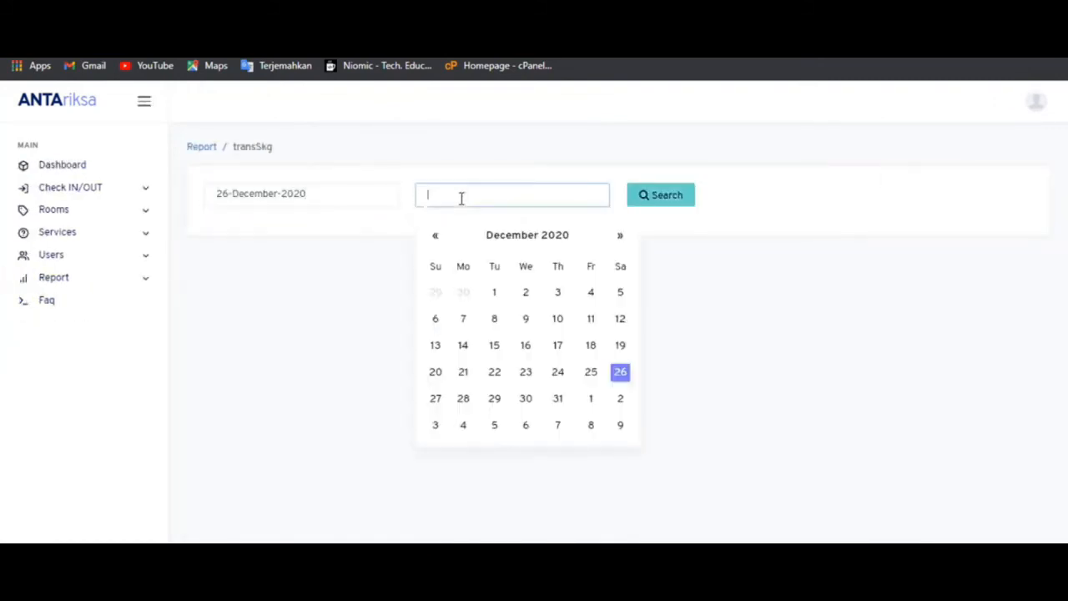
left_click(661, 200)
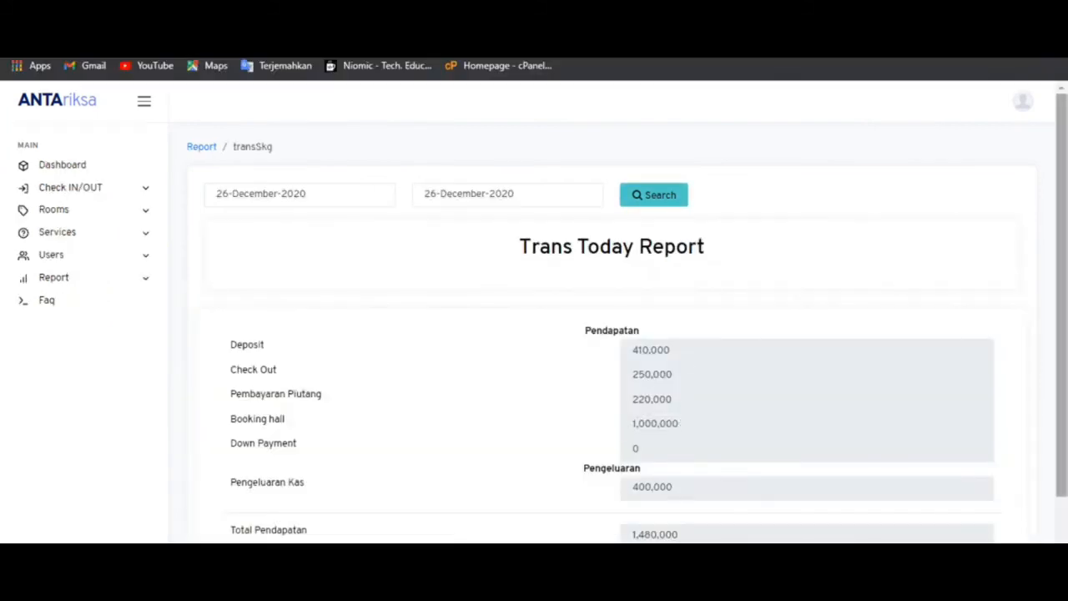
scroll(880, 473, "down", 1)
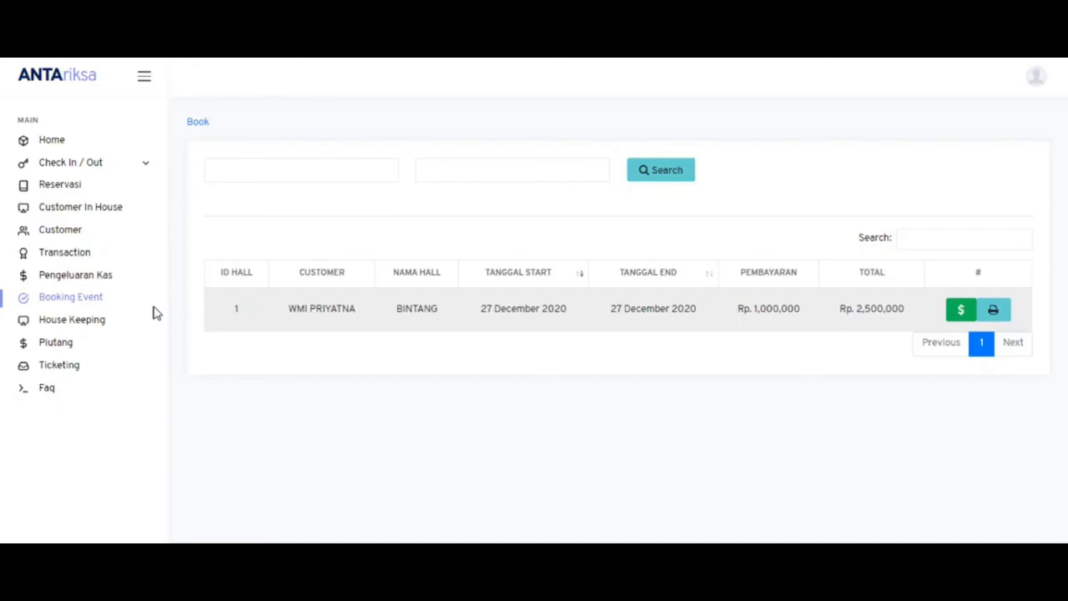
- Open the BINTANG booking's payment form, showing Rp. 1,500,000 remaining of Rp. 2,500,000
left_click(992, 313)
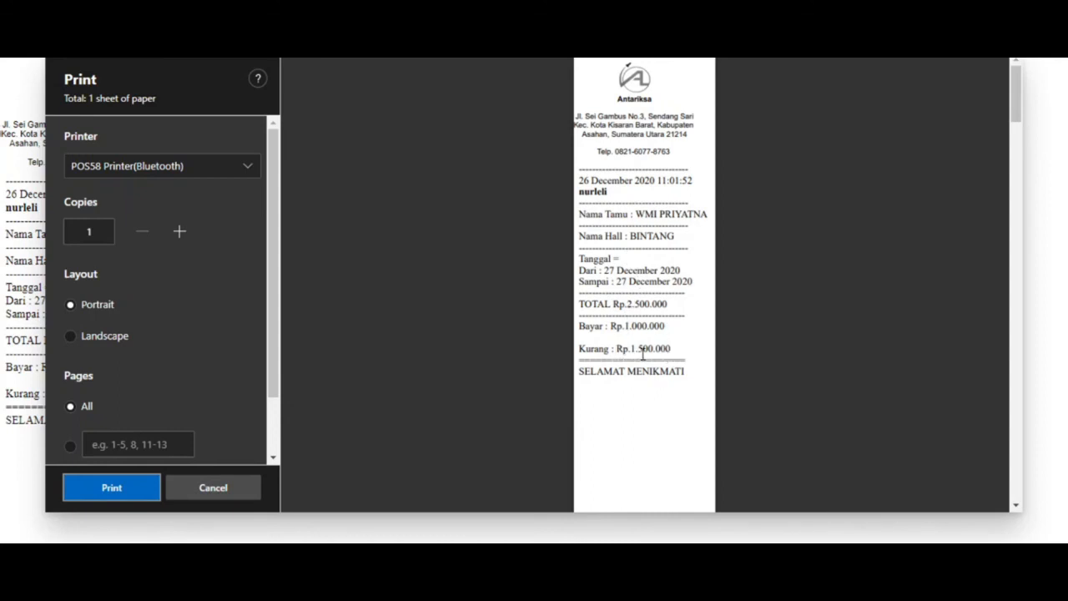
left_click(228, 494)
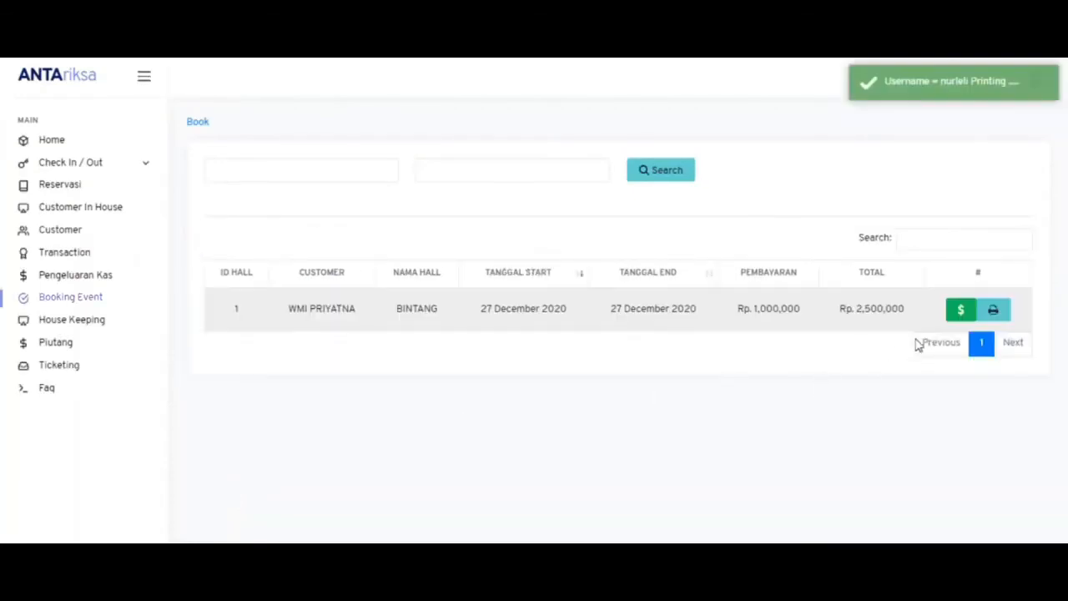
left_click(959, 310)
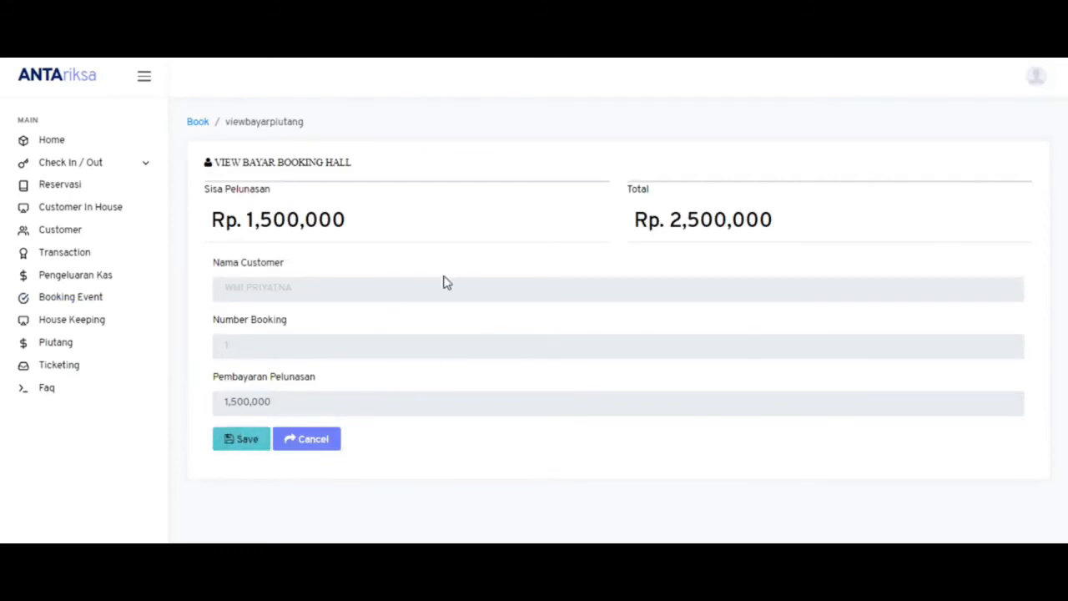
- Save the Rp. 1,500,000 hall settlement and preview the BINTANG receipt showing Kurang Rp.0
left_click(241, 449)
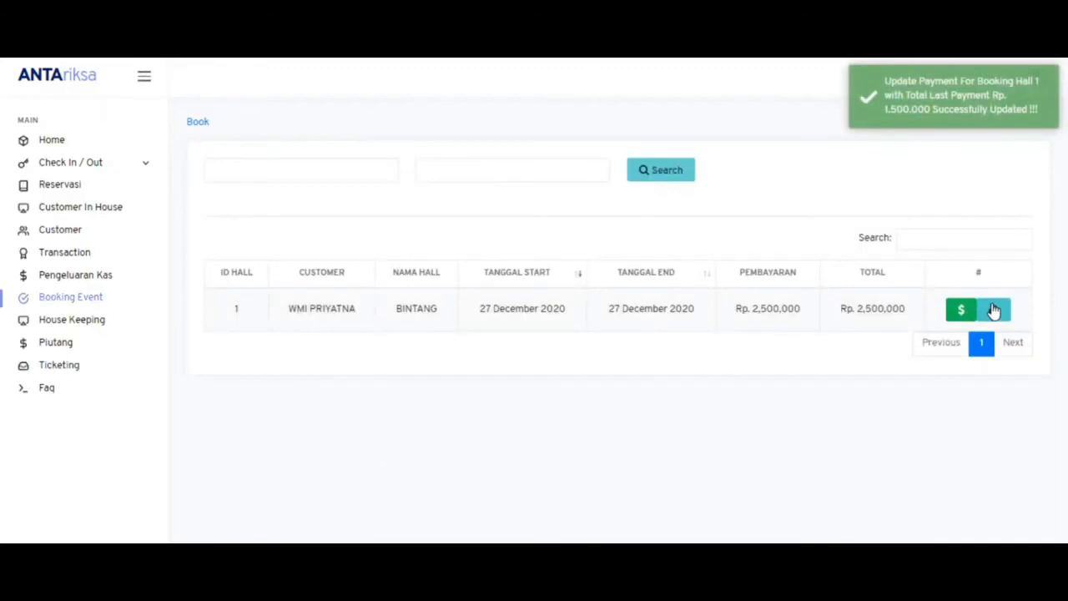
left_click(994, 311)
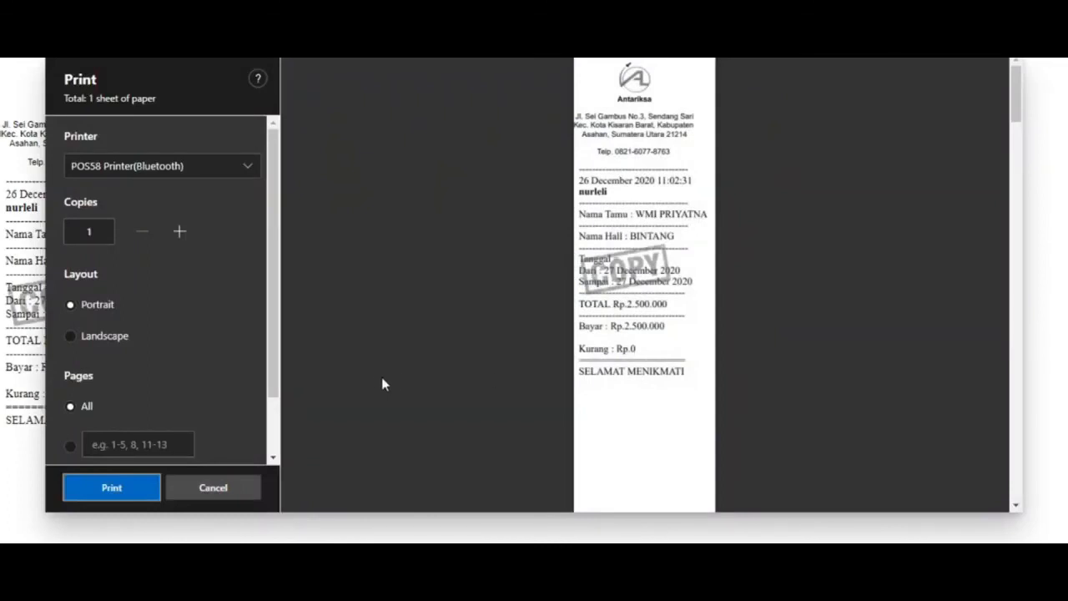
left_click(213, 487)
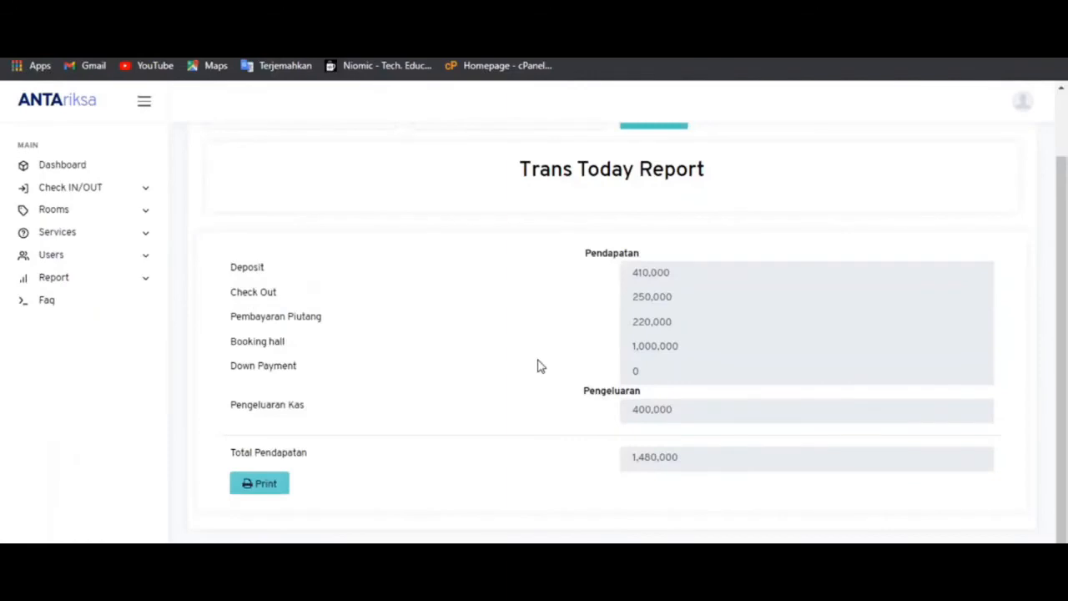
- Reload and rerun the 26 December 2020 Trans Today Report, now totalling 2,980,000
key("F5")
left_click(289, 194)
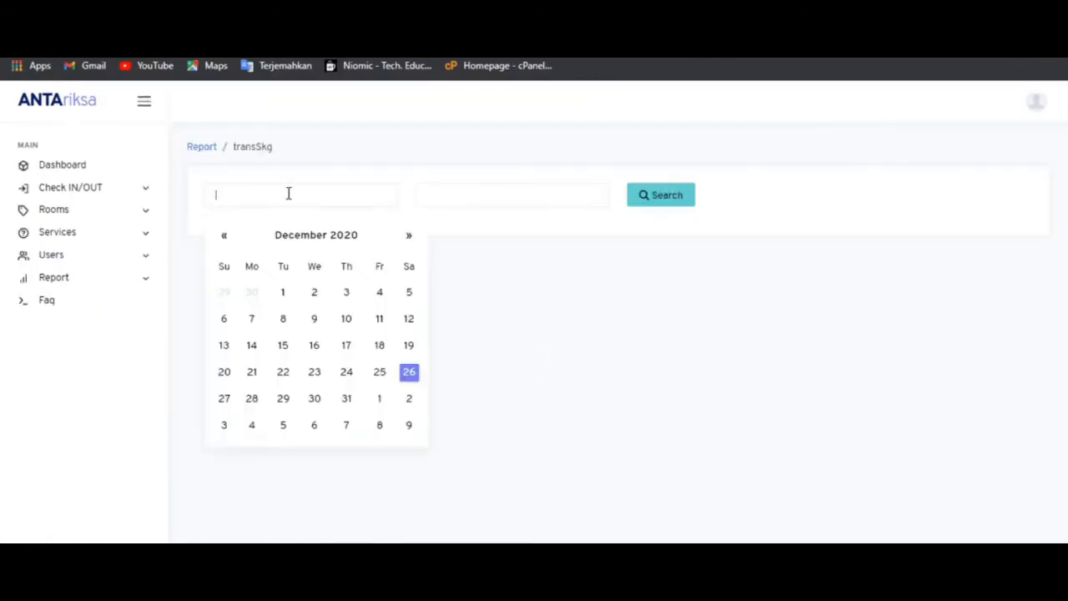
key("Return")
left_click(448, 197)
key("Return")
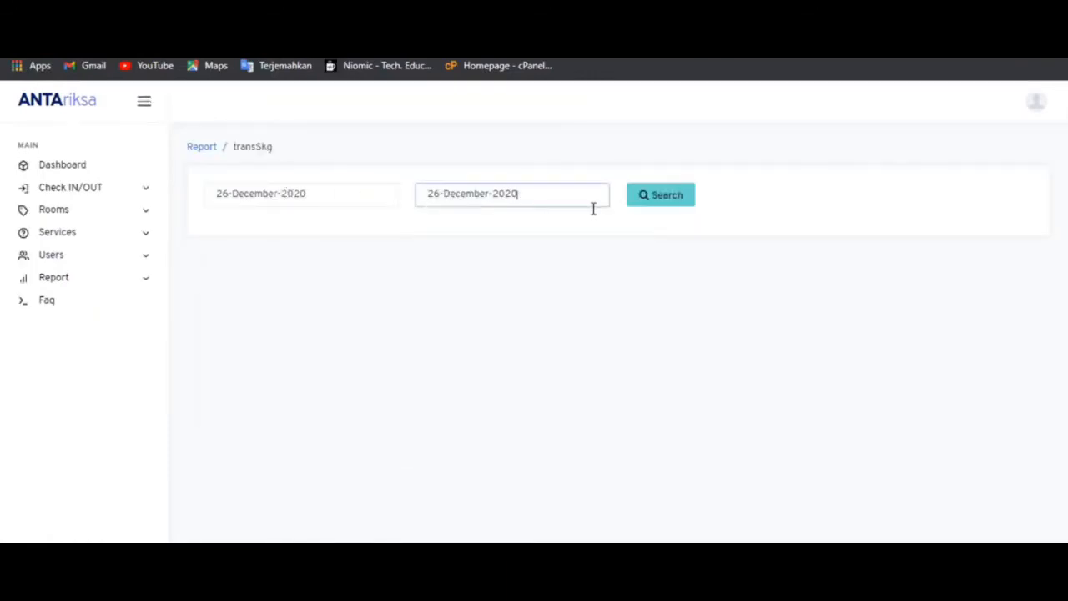
left_click(642, 200)
scroll(640, 208, "down", 1)
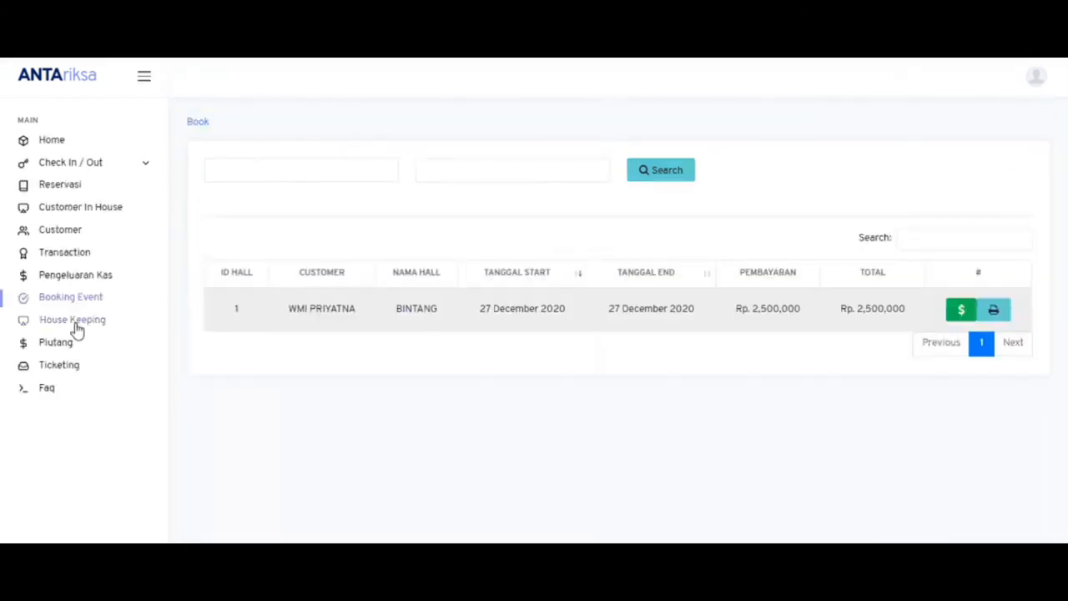
- Log a housekeeper's cleaning of room 203, then view the Piutang receivables list
left_click(75, 325)
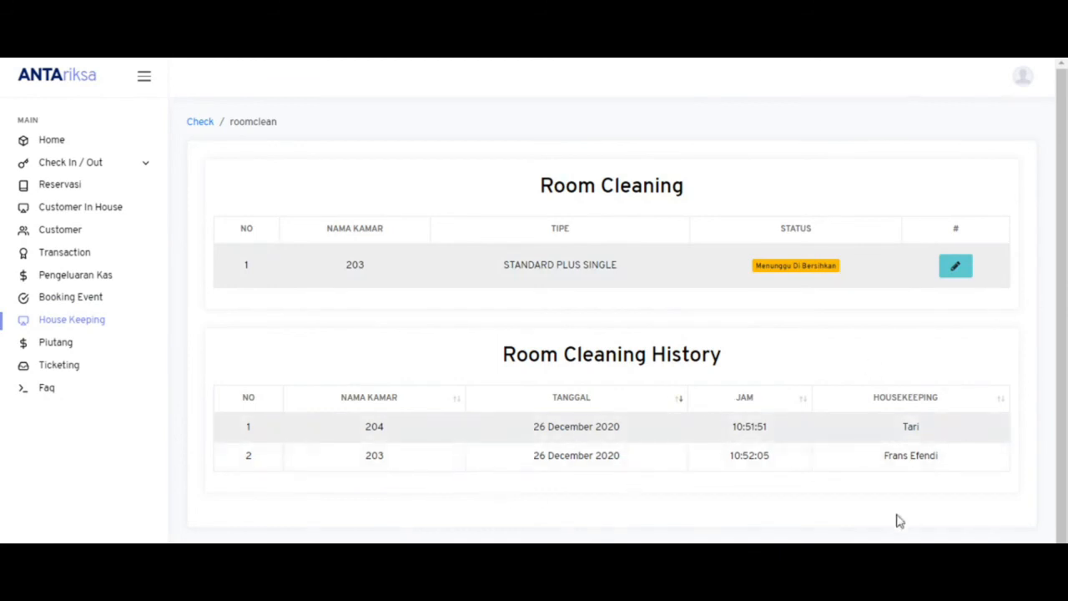
left_click(960, 269)
left_click(461, 330)
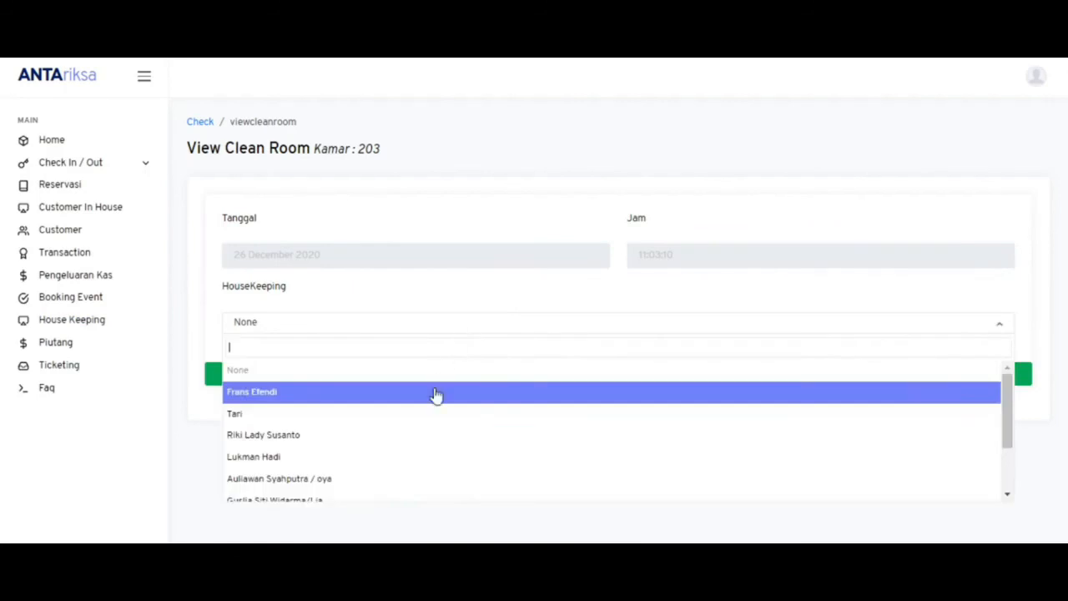
left_click(421, 437)
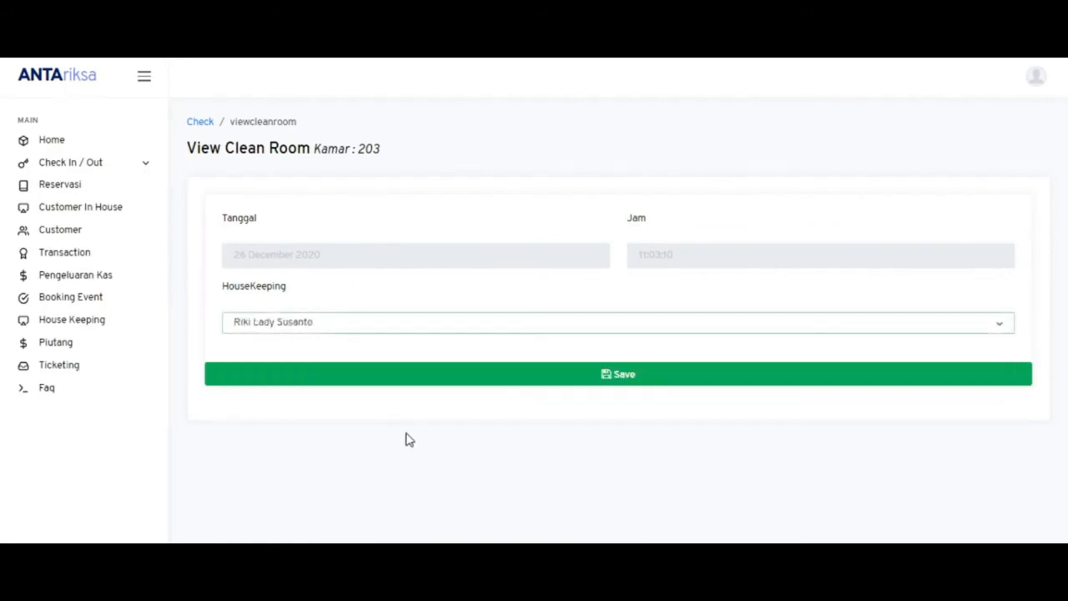
left_click(354, 382)
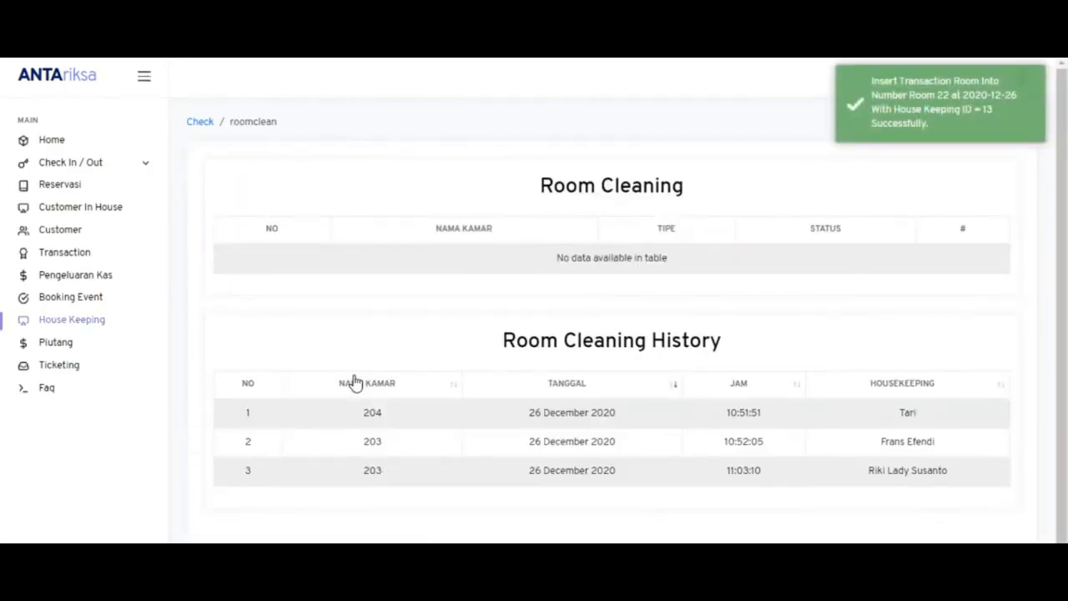
left_click(103, 354)
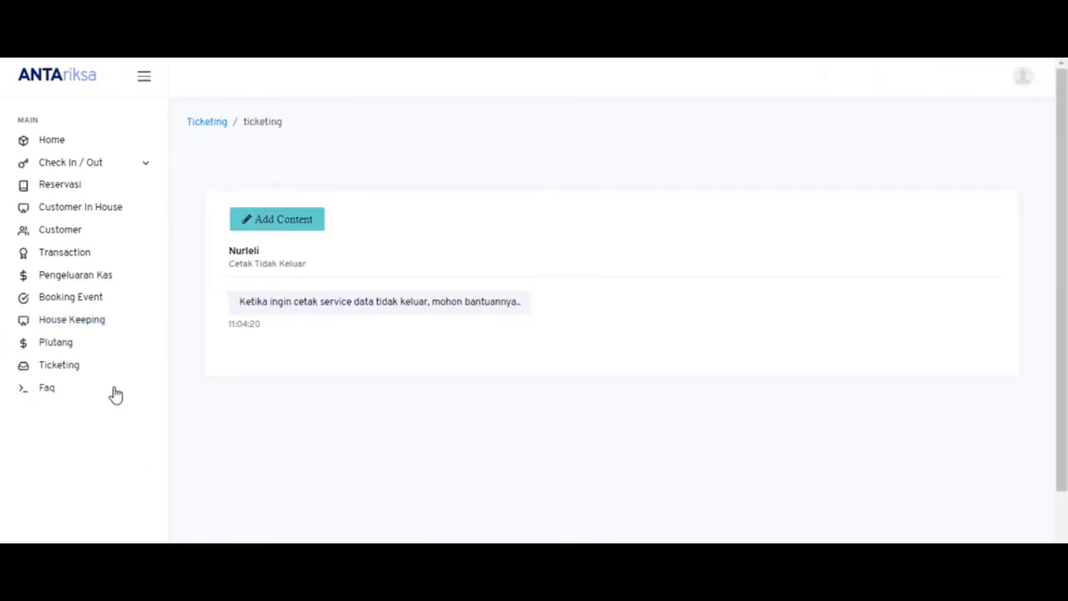
- Read the Services and Piutang FAQ answers, then check the Cetak Tidak Keluar ticket e-mail in Gmail
left_click(59, 394)
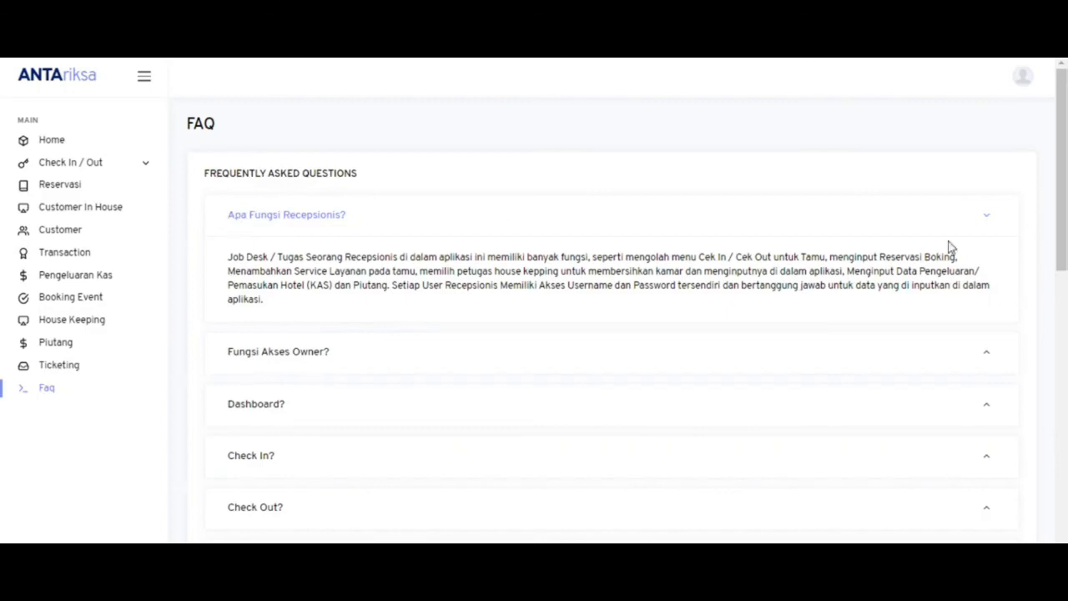
left_click_drag(1062, 213, 1065, 403)
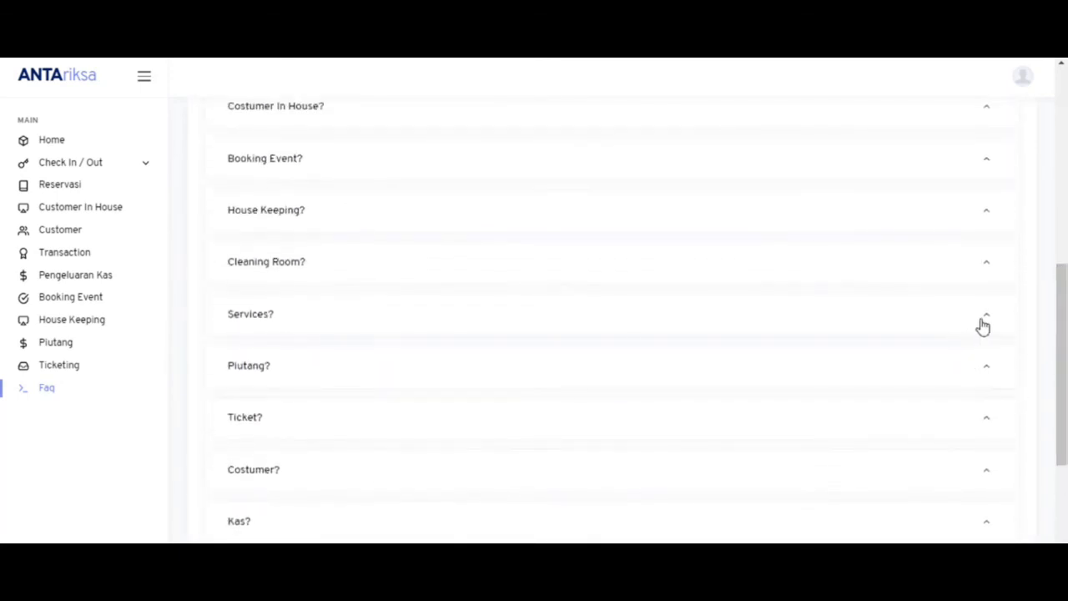
left_click(982, 324)
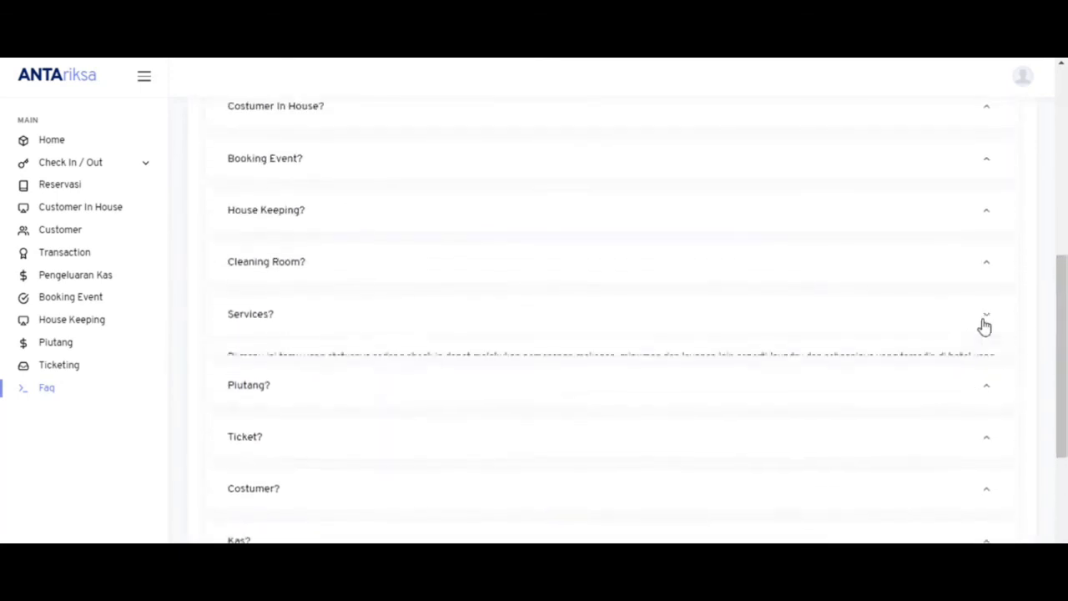
left_click(989, 444)
left_click_drag(1065, 405, 1055, 237)
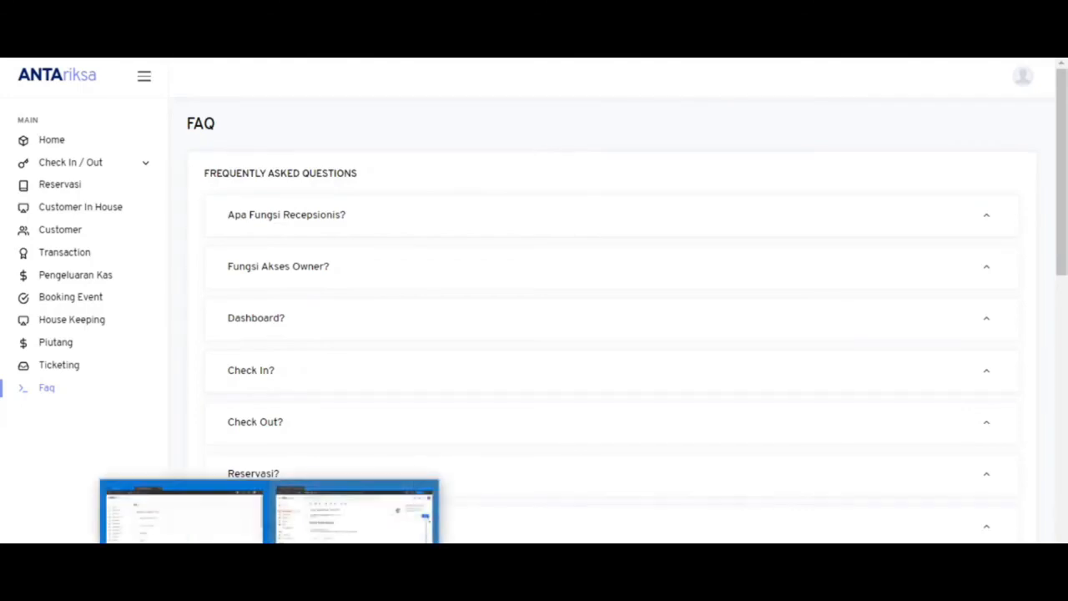
key("alt+Tab")
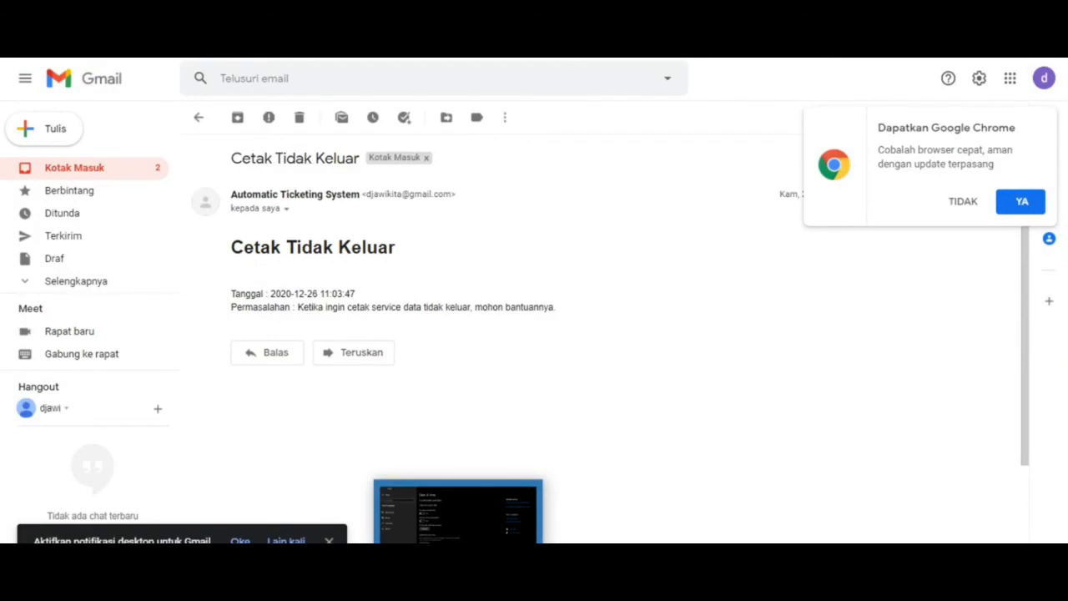
left_click(424, 586)
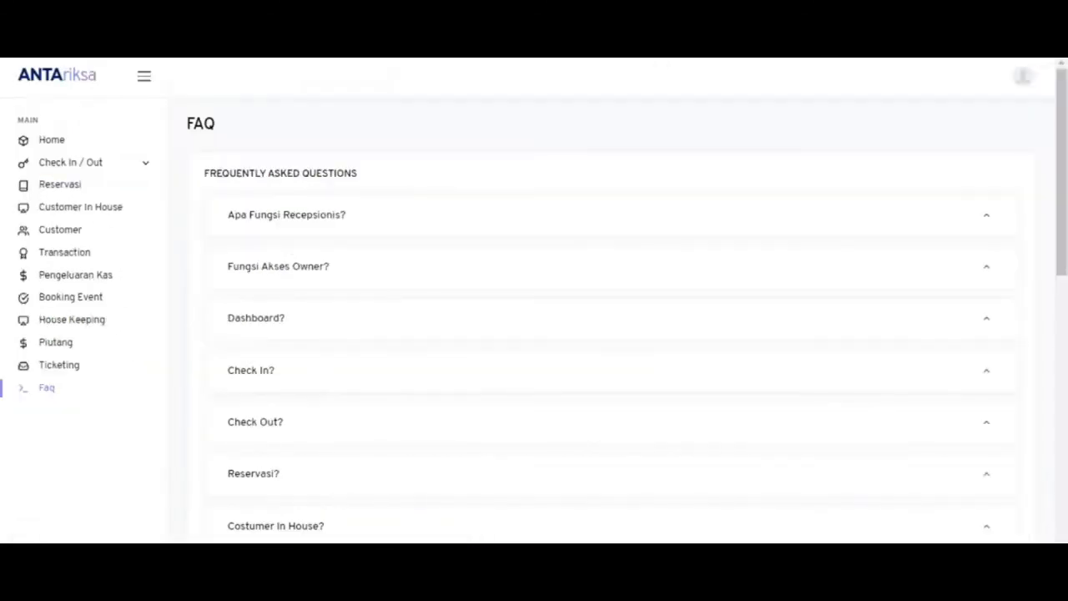
- Review the Kamar, Tipe Kamar and Aula lists, then the Service list with prices
left_click(586, 585)
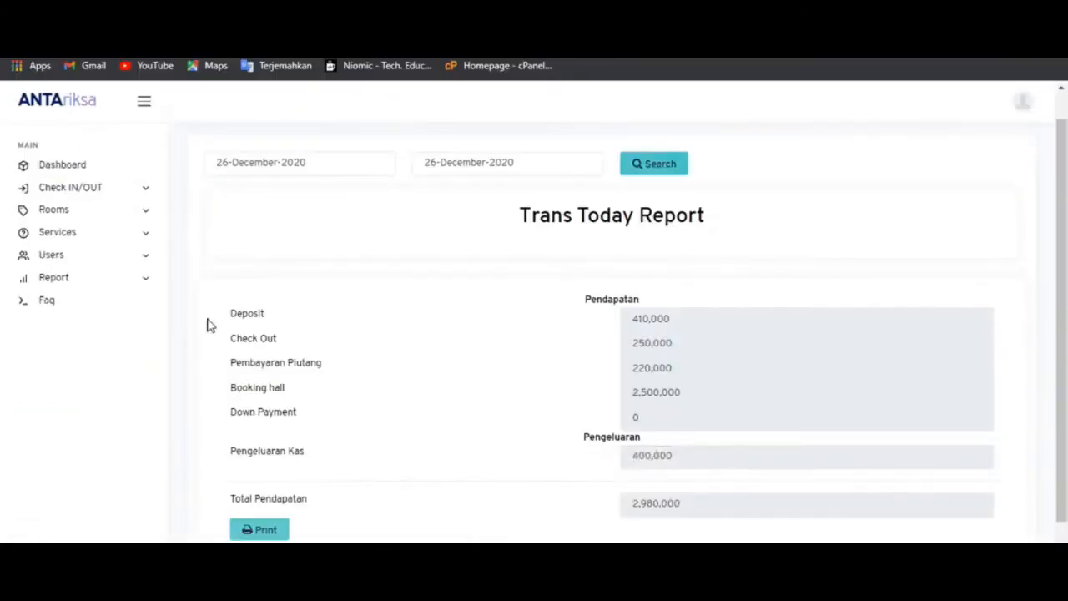
left_click(125, 218)
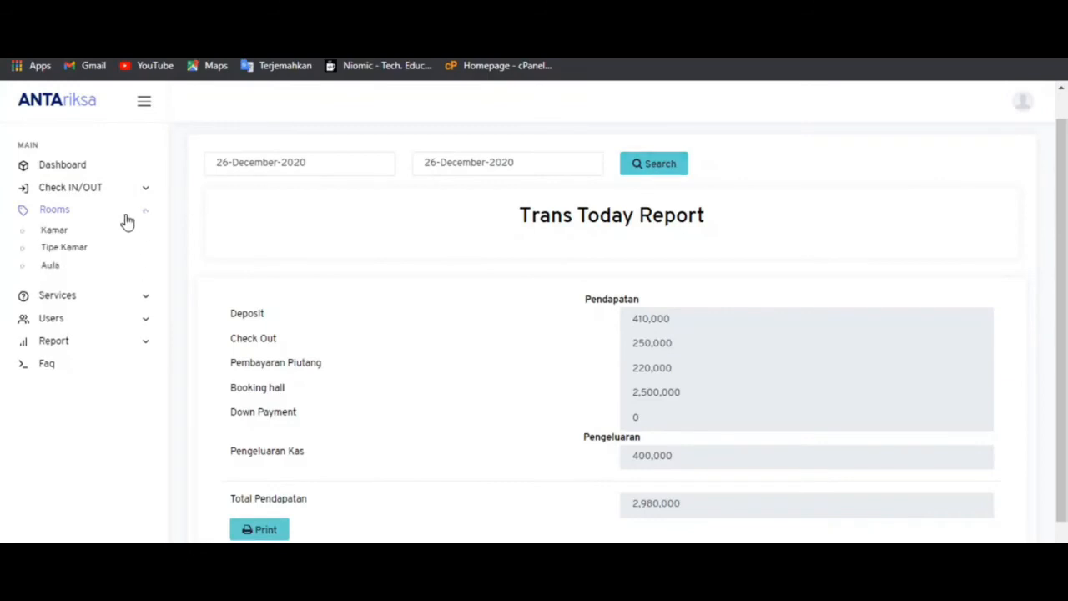
left_click(78, 234)
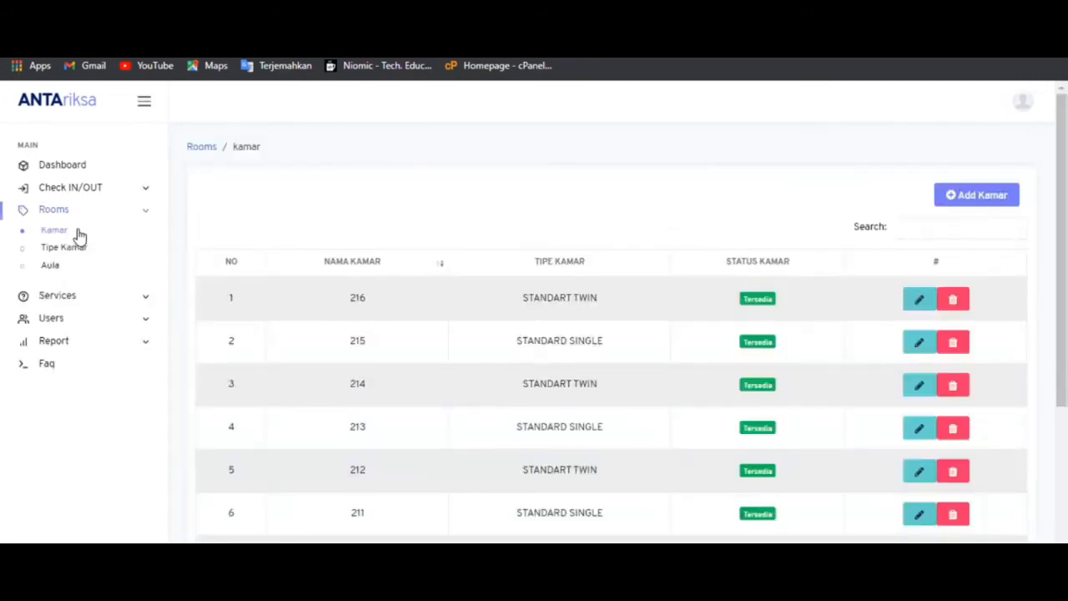
left_click(84, 250)
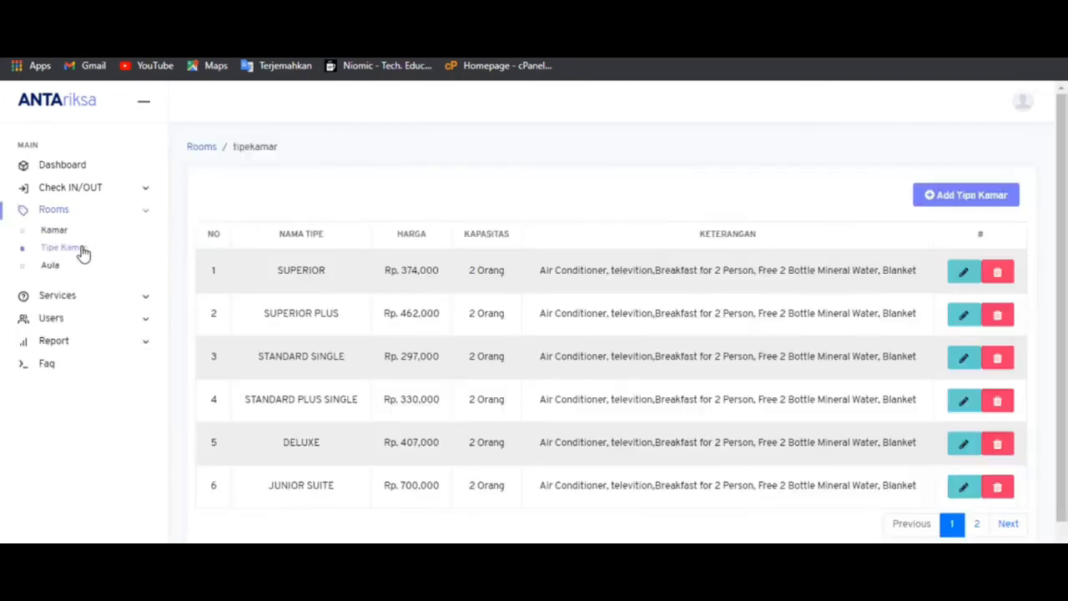
left_click(74, 268)
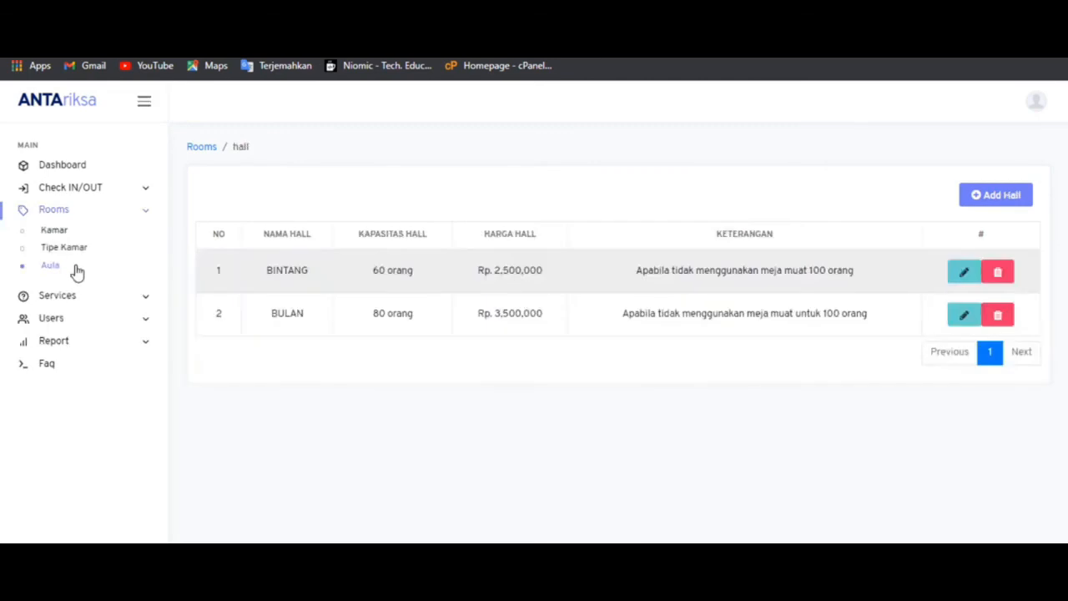
left_click(89, 298)
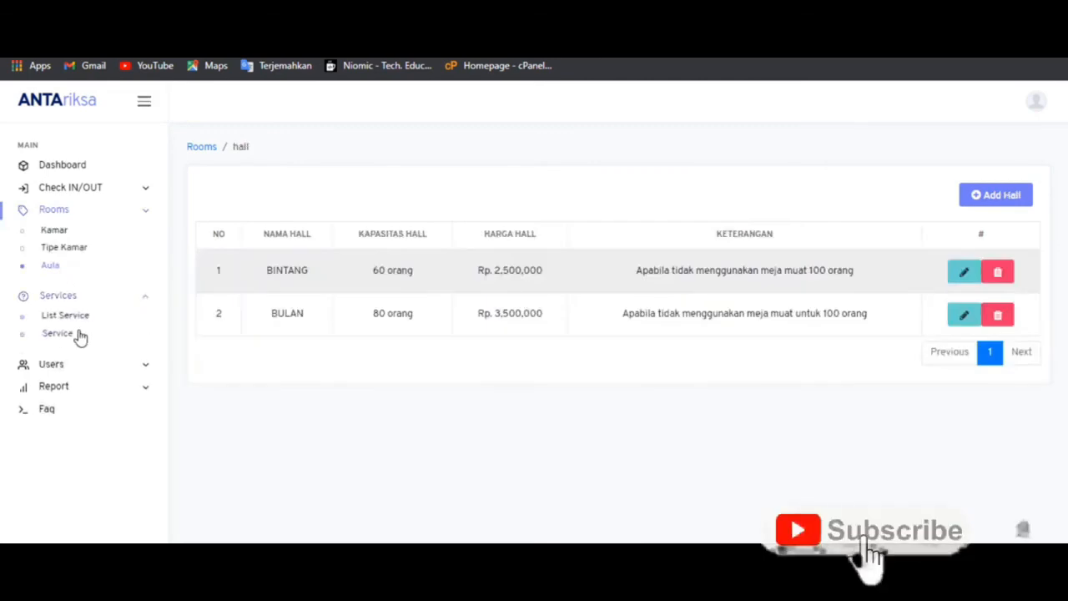
left_click(79, 333)
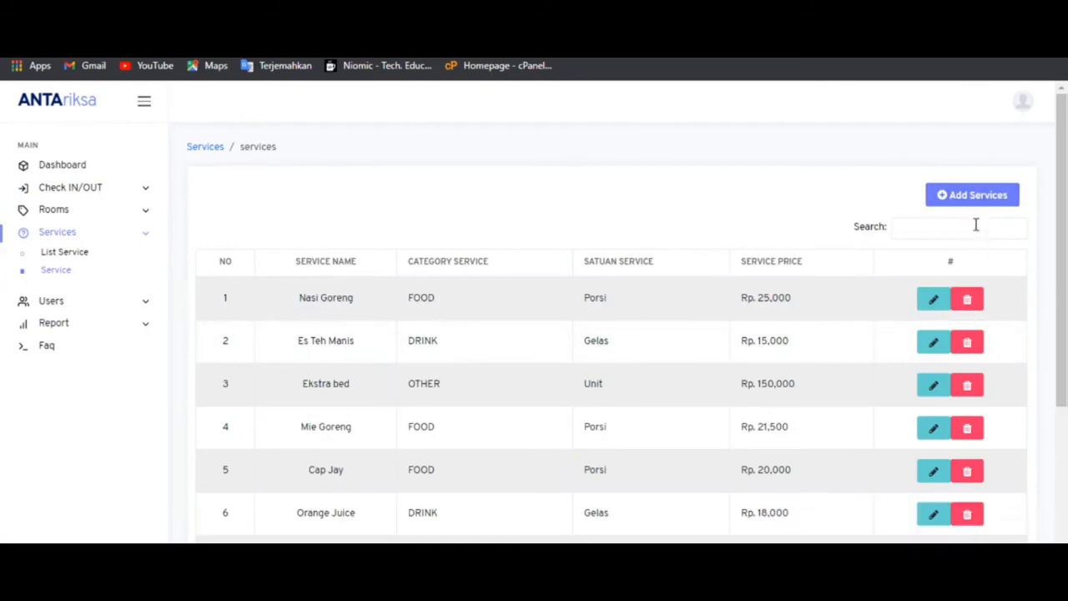
- Open and dismiss the Add Services form, then view the Users Customer list
left_click(964, 200)
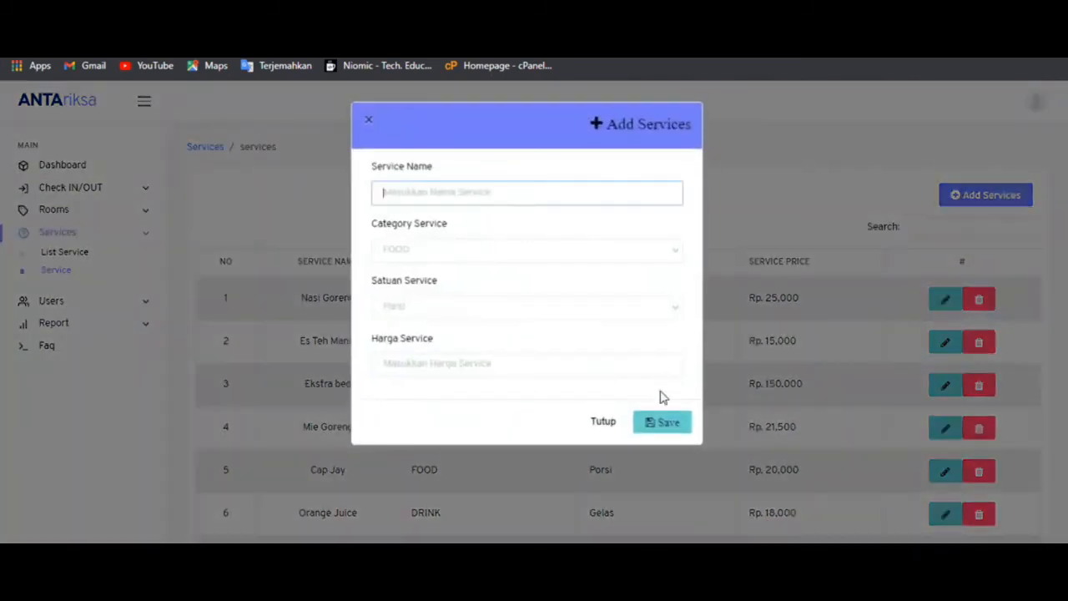
left_click(604, 423)
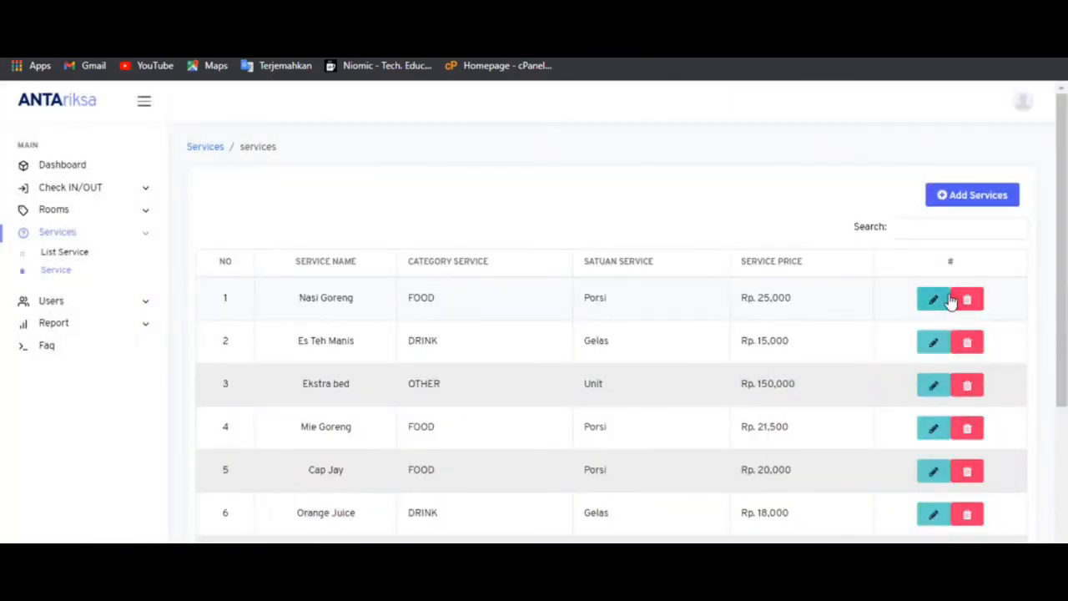
left_click(121, 303)
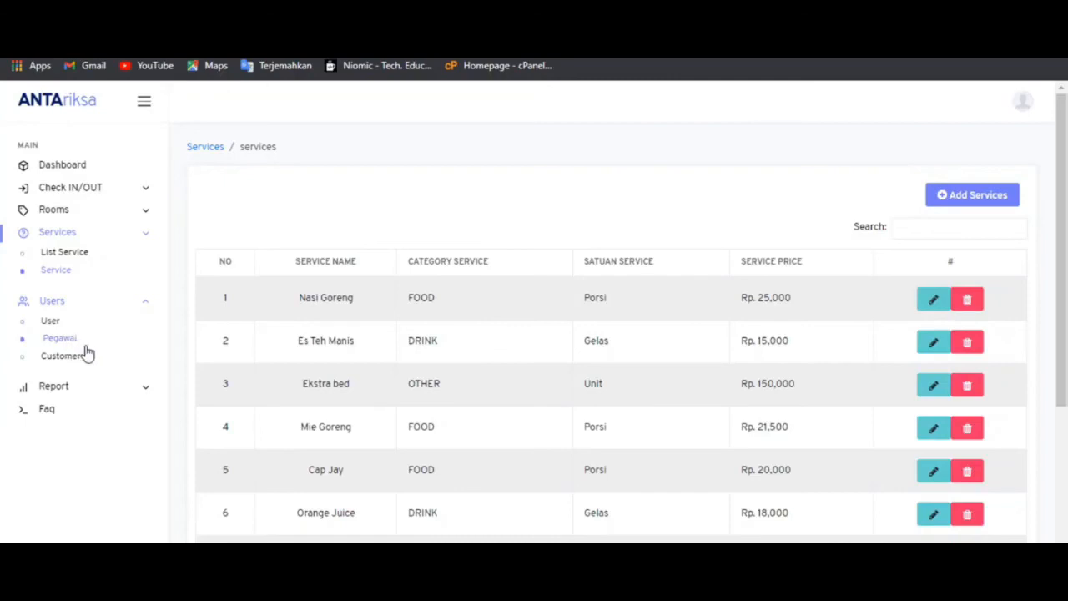
left_click(90, 365)
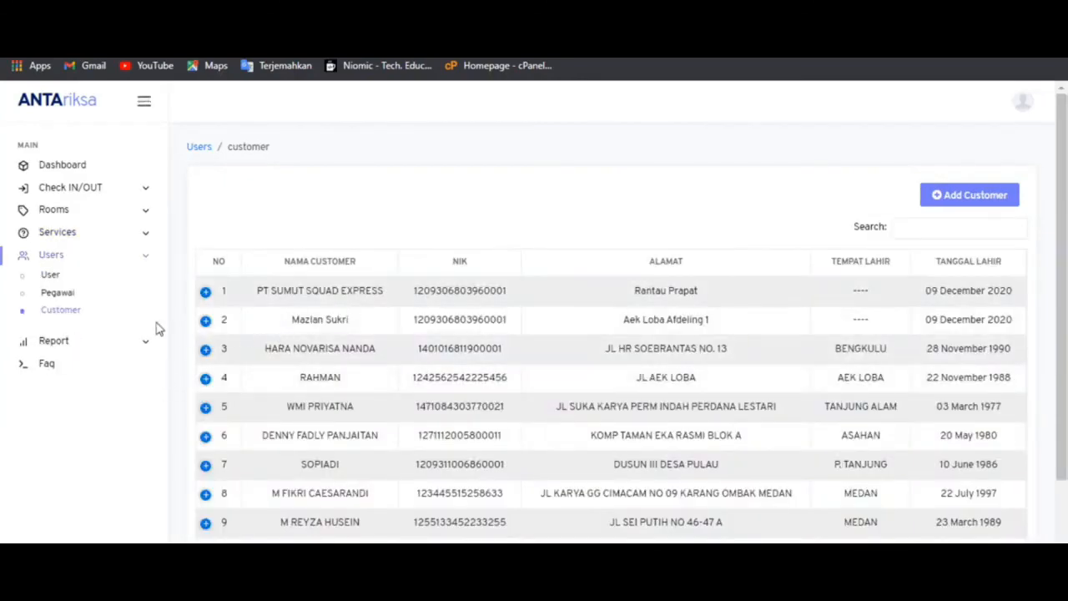
- Browse the Aula halls and Services pages, then return to the Kamar room list
left_click(101, 187)
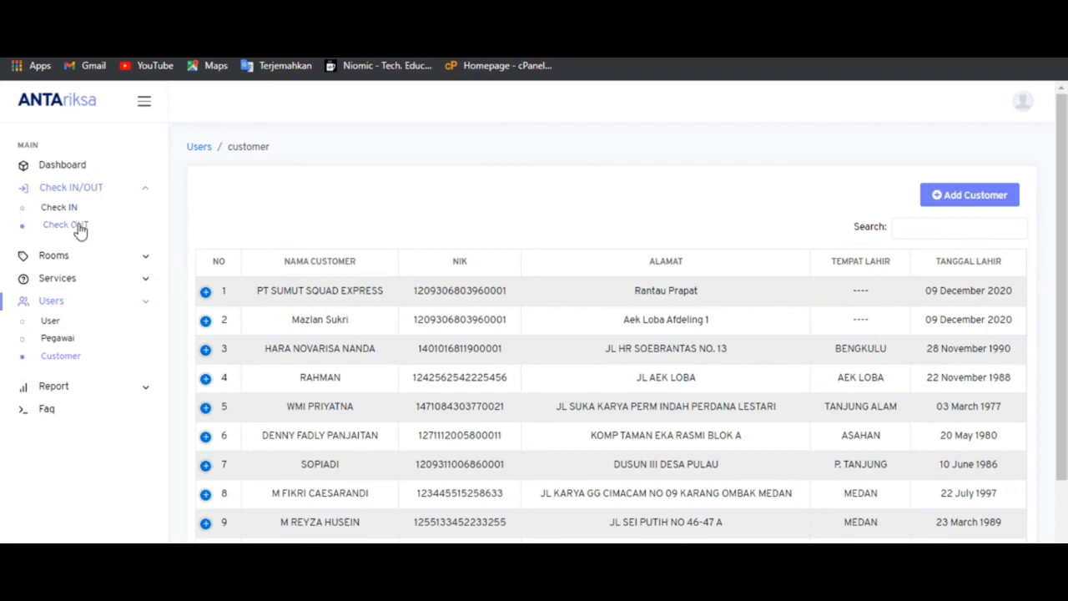
left_click(75, 255)
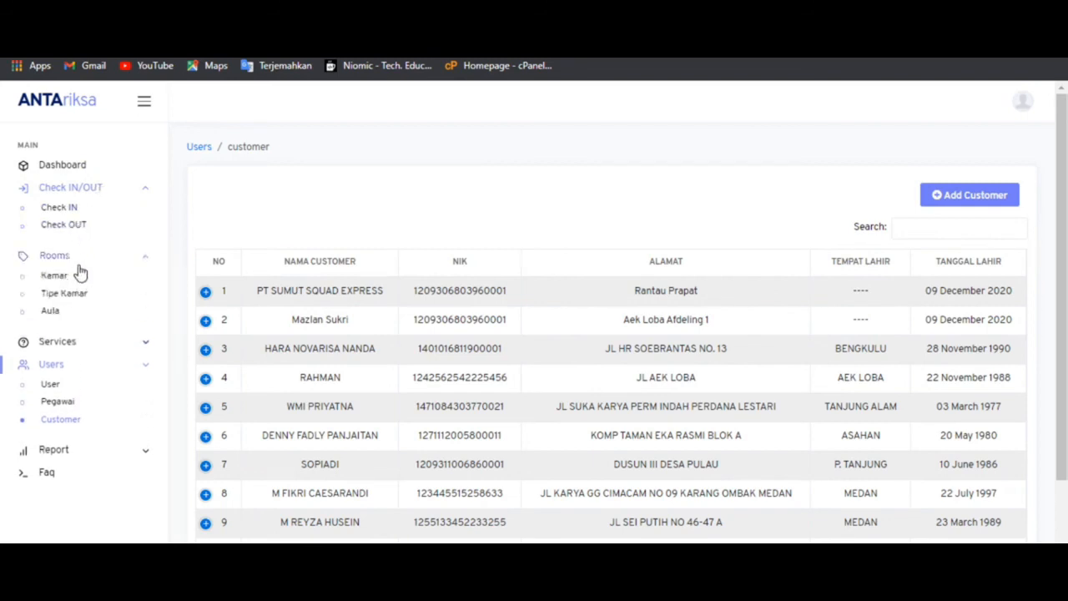
left_click(61, 313)
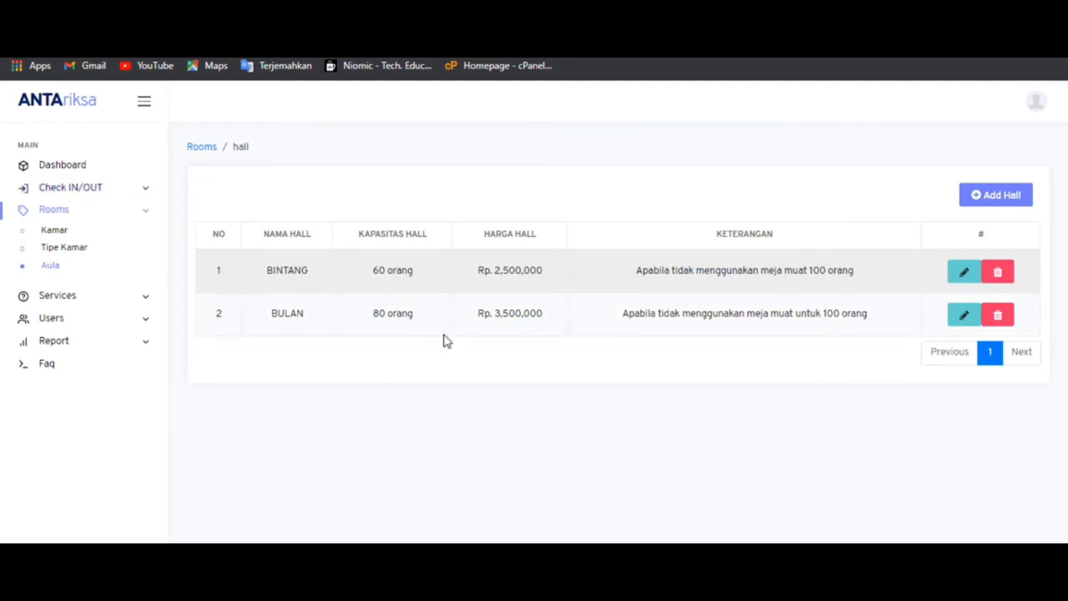
left_click(96, 303)
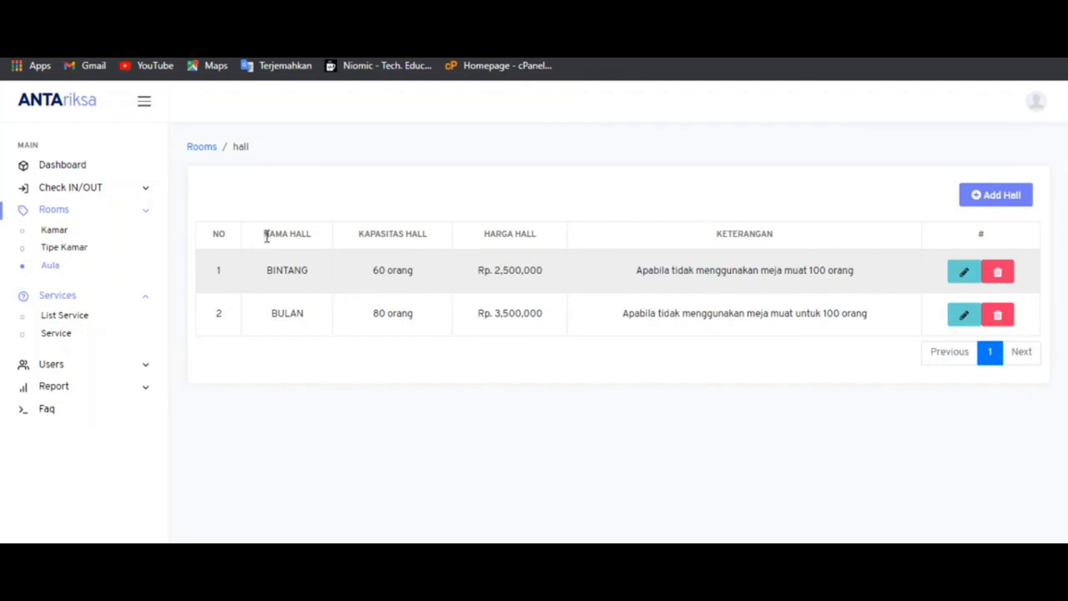
left_click(71, 242)
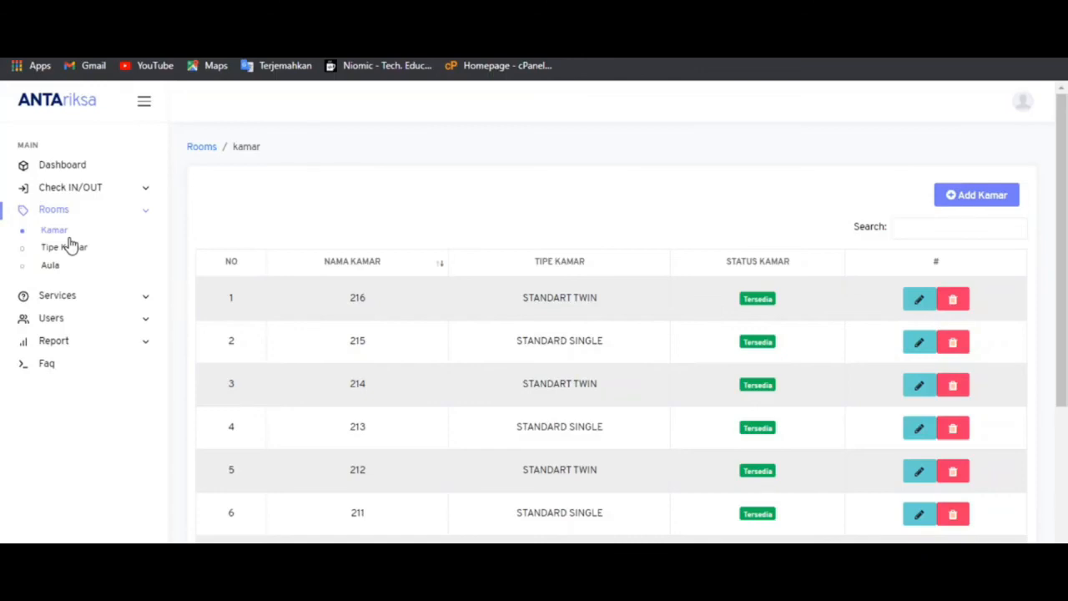
scroll(1062, 242, "down", 1)
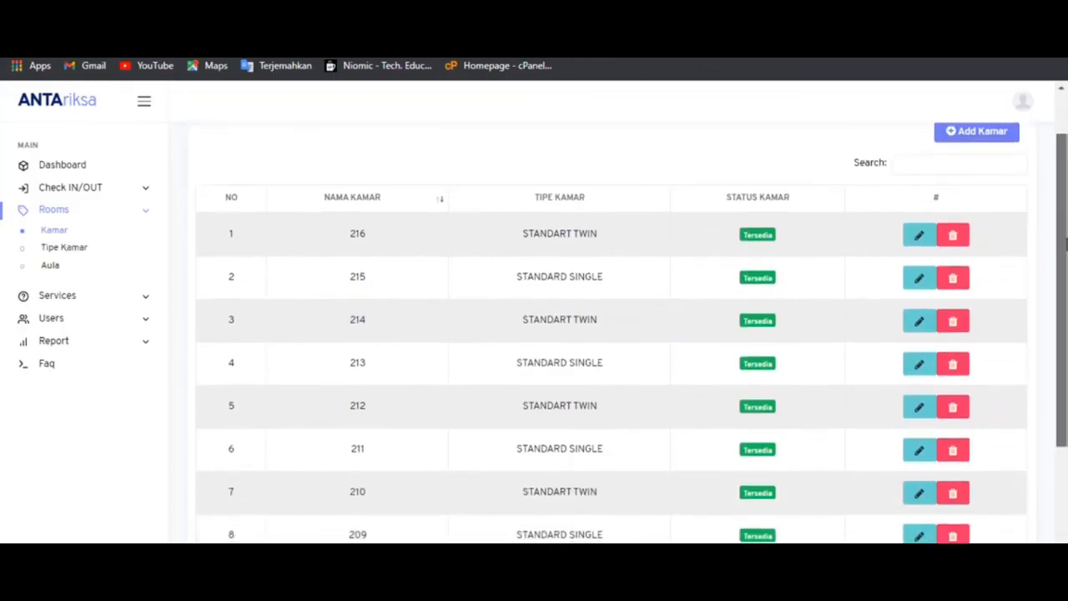
left_click_drag(1066, 239, 1066, 238)
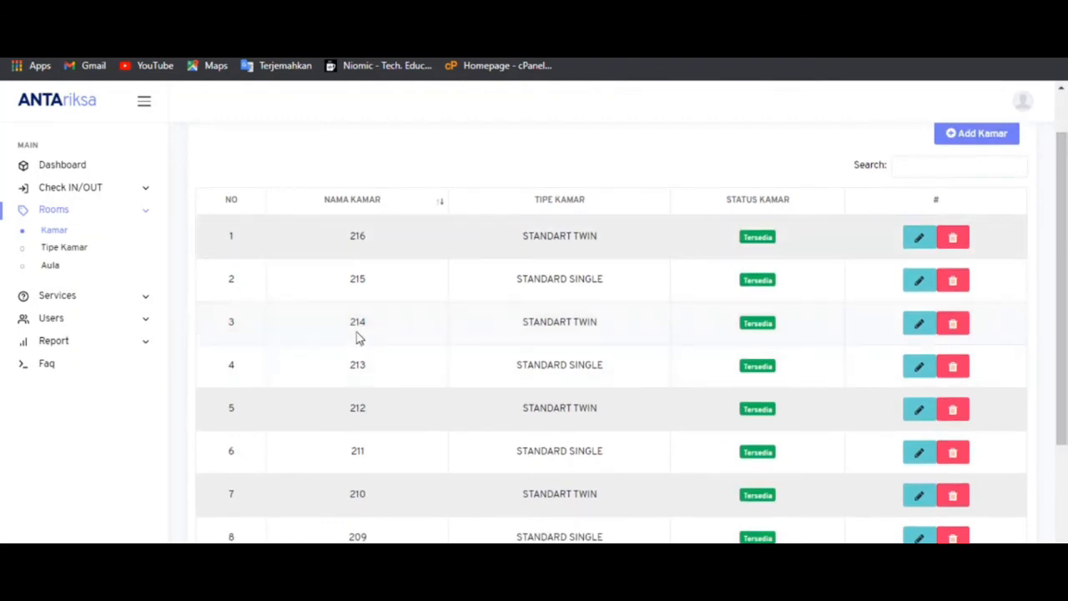
left_click(76, 252)
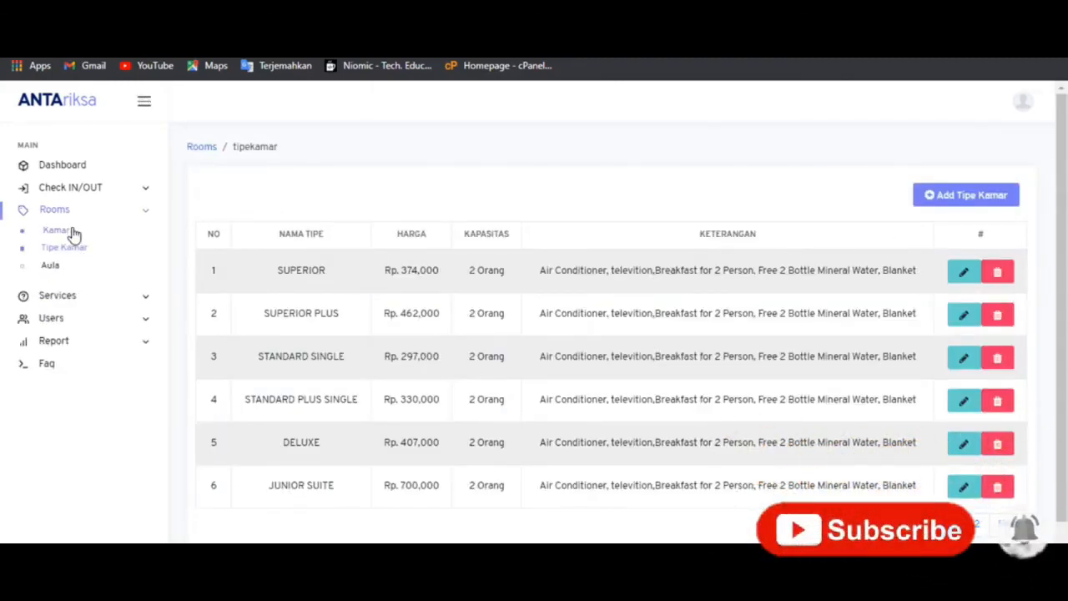
left_click(74, 233)
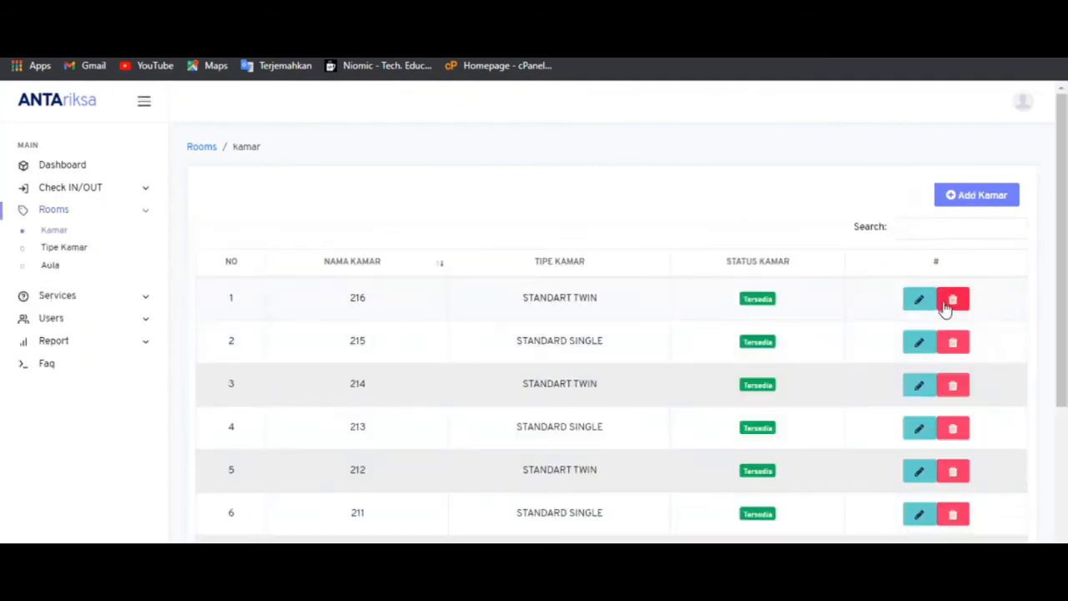
left_click(928, 307)
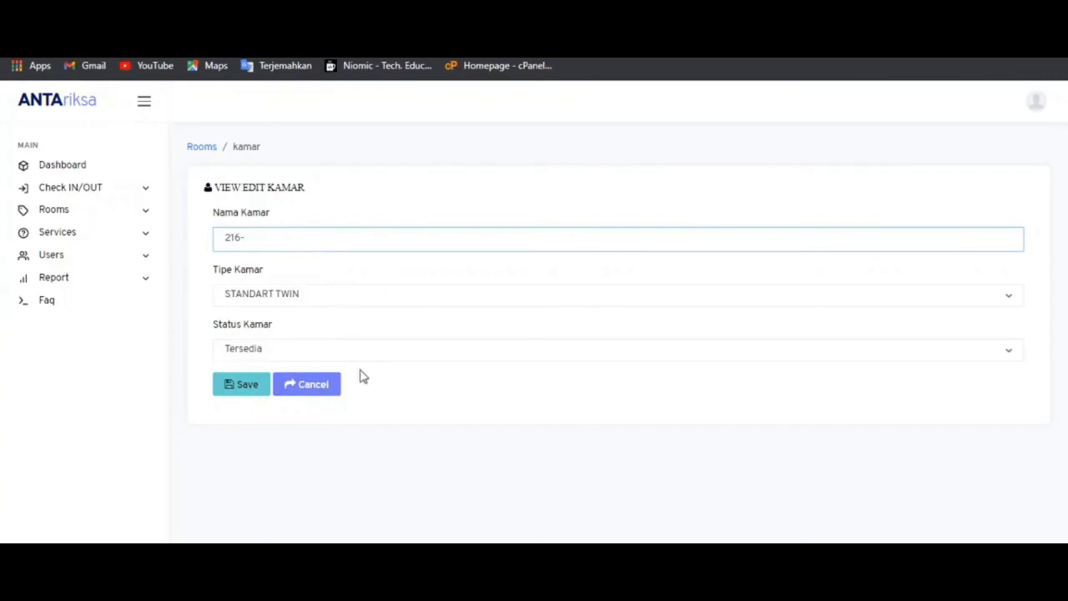
left_click(324, 389)
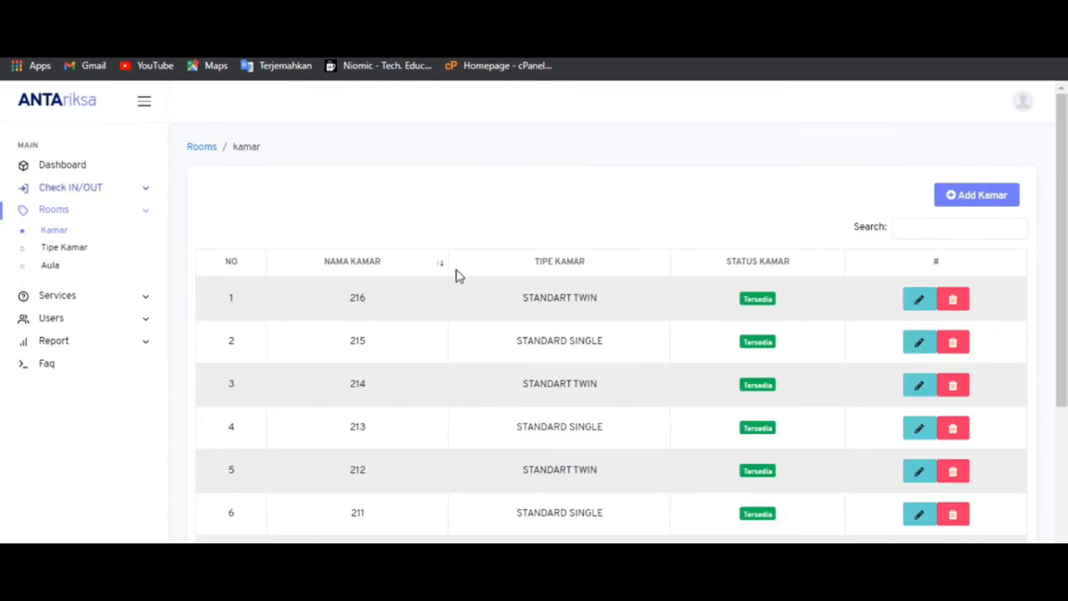
- Bring up the top-right avatar's account menu to reach Log Out
left_click(1023, 102)
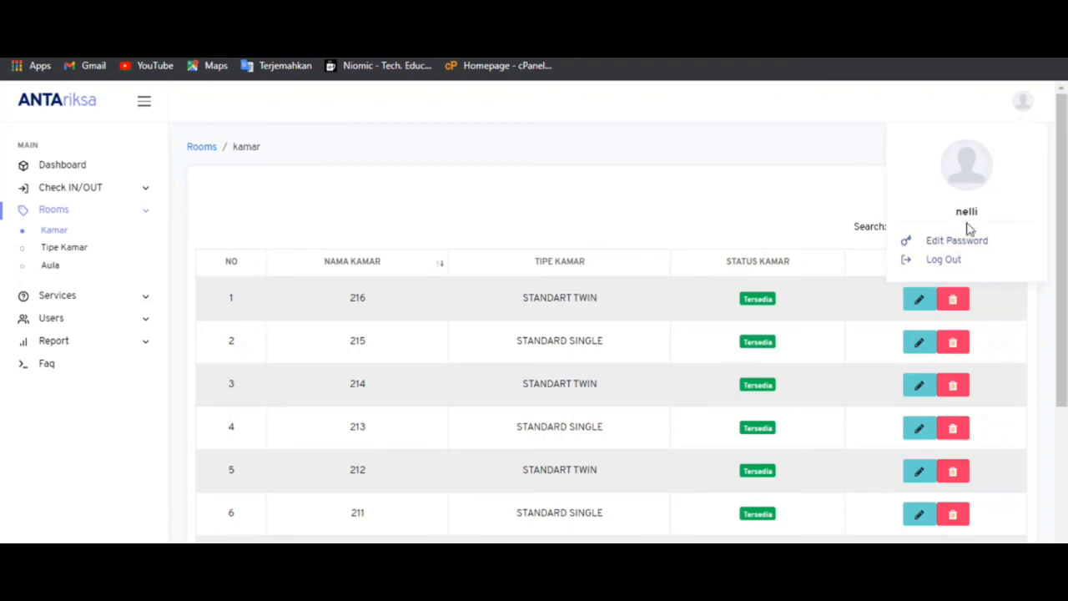
left_click(940, 266)
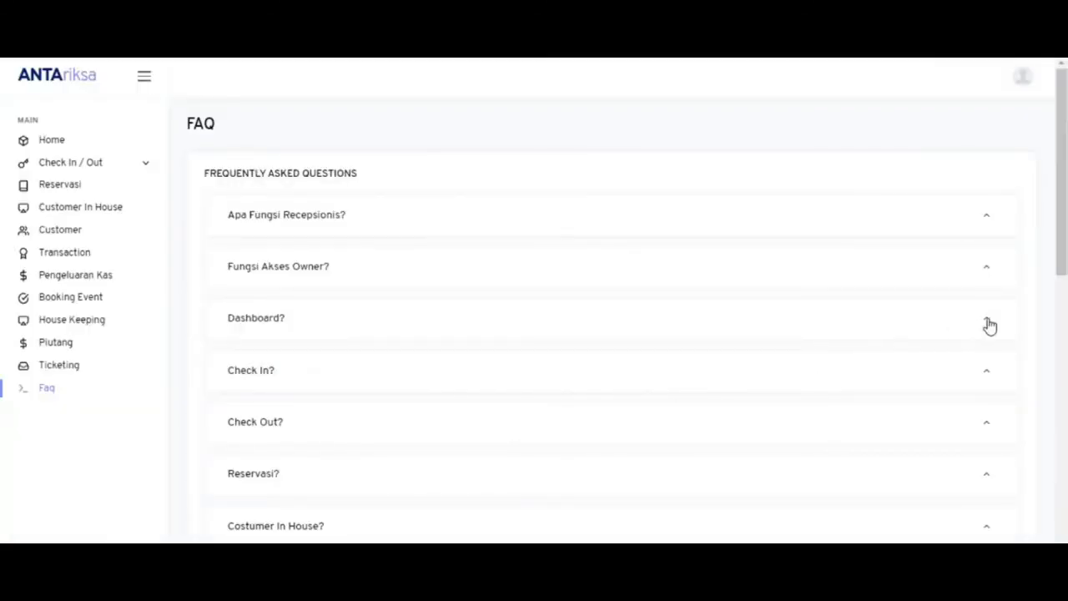
left_click(1021, 77)
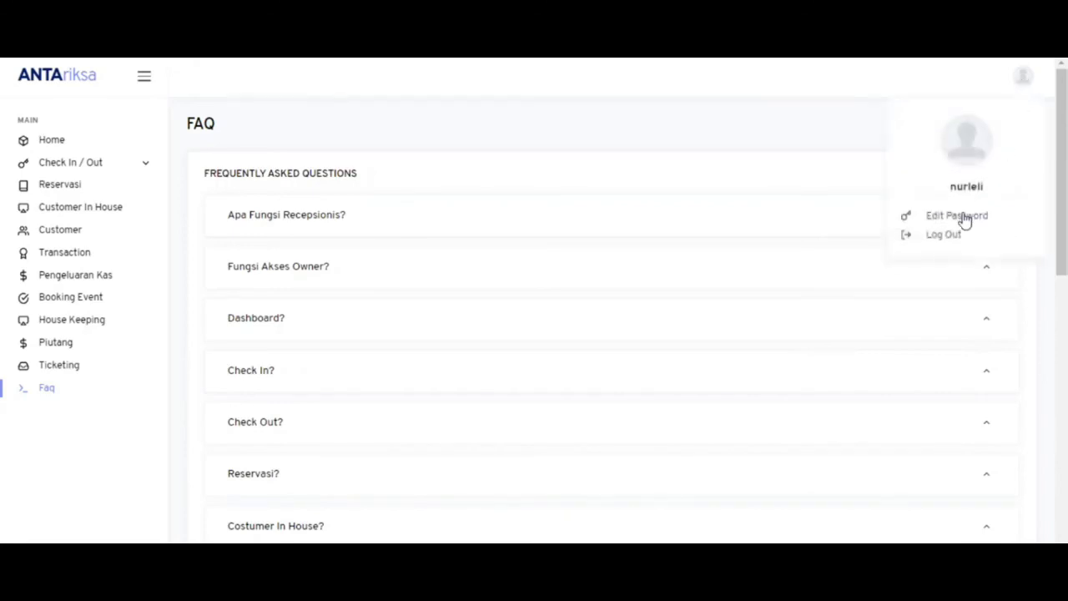
left_click(864, 177)
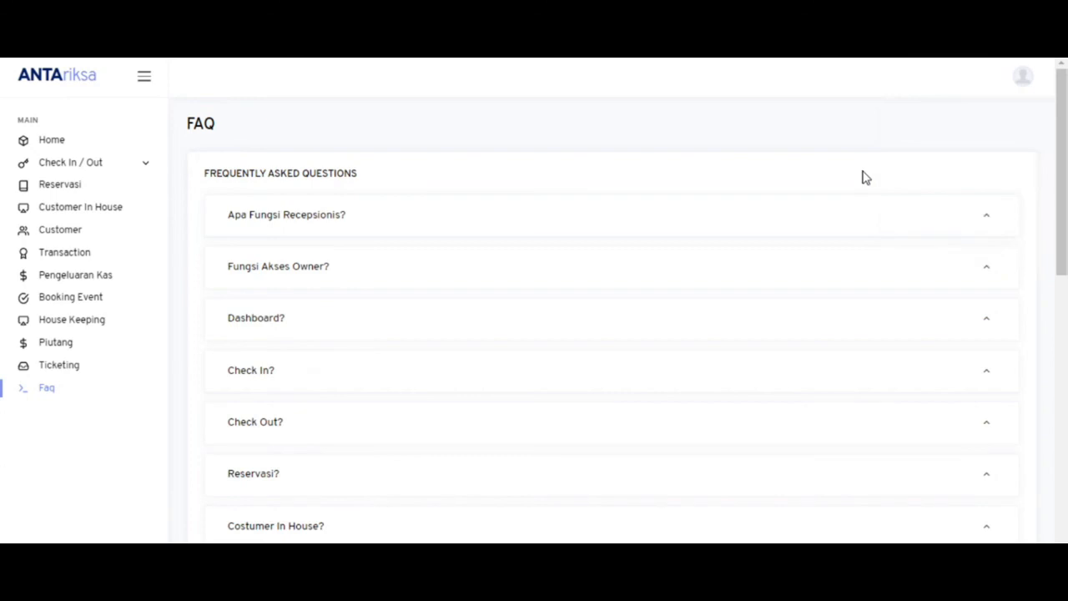
left_click(1024, 77)
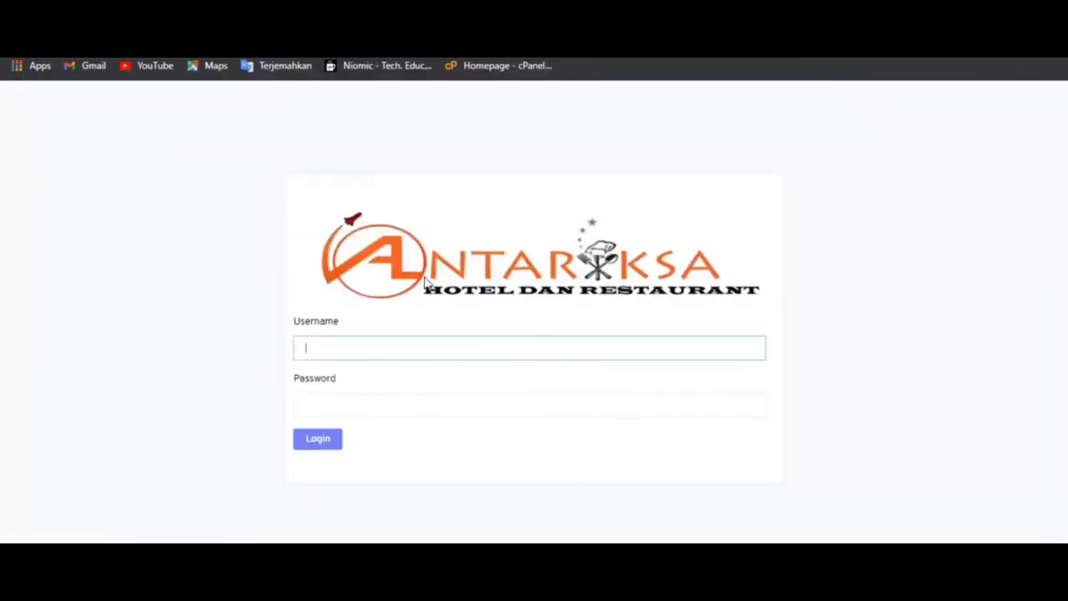
- Sign in with the 'manager' username and its password
type("manager")
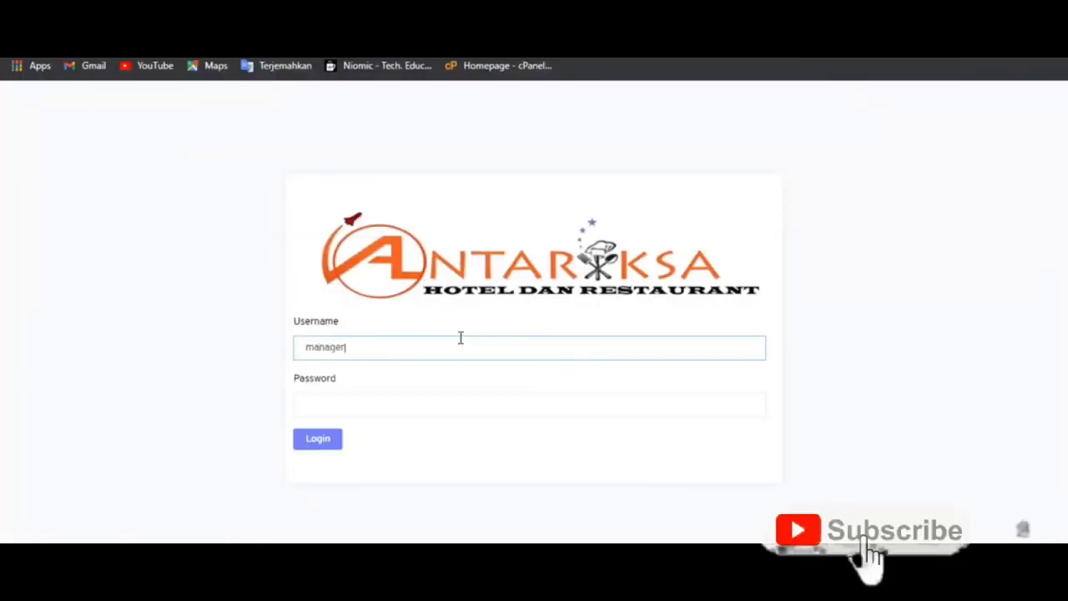
key("Tab")
type("manager")
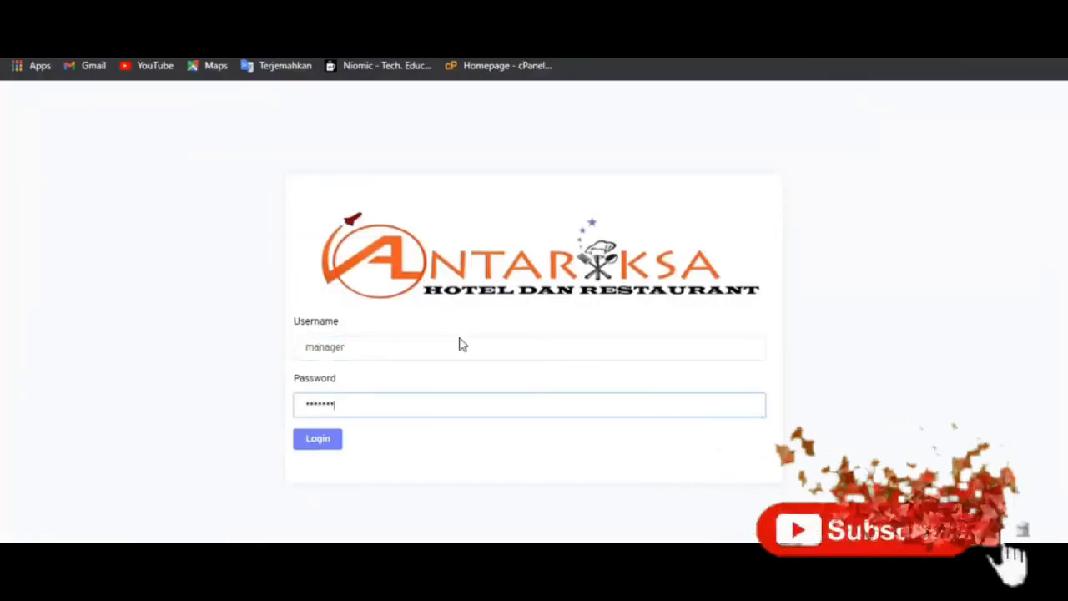
key("Return")
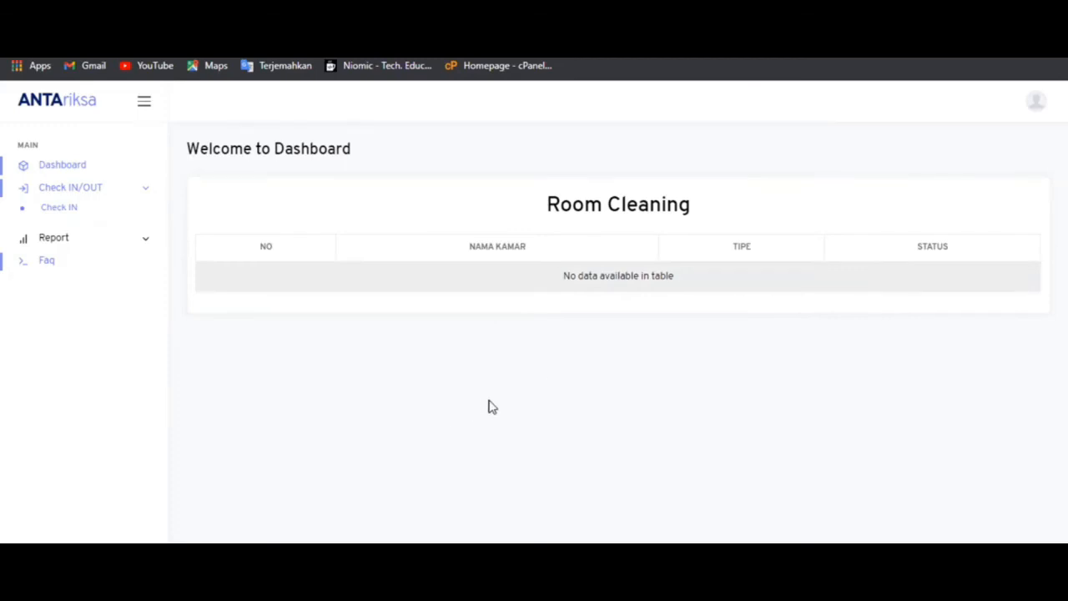
- View the checked-in customers and the staff Performance report
left_click(51, 216)
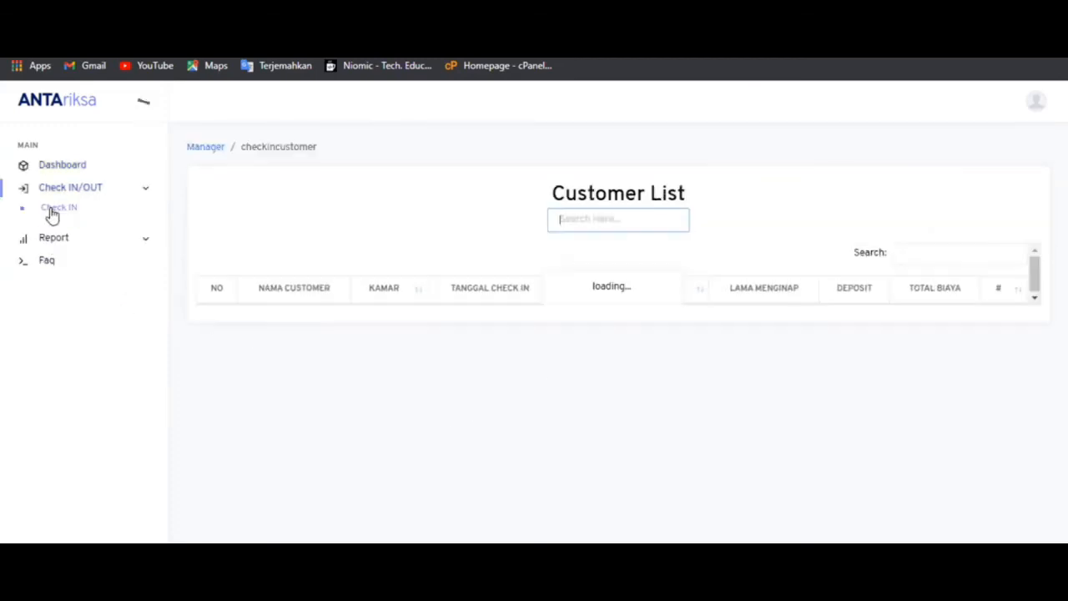
left_click(131, 239)
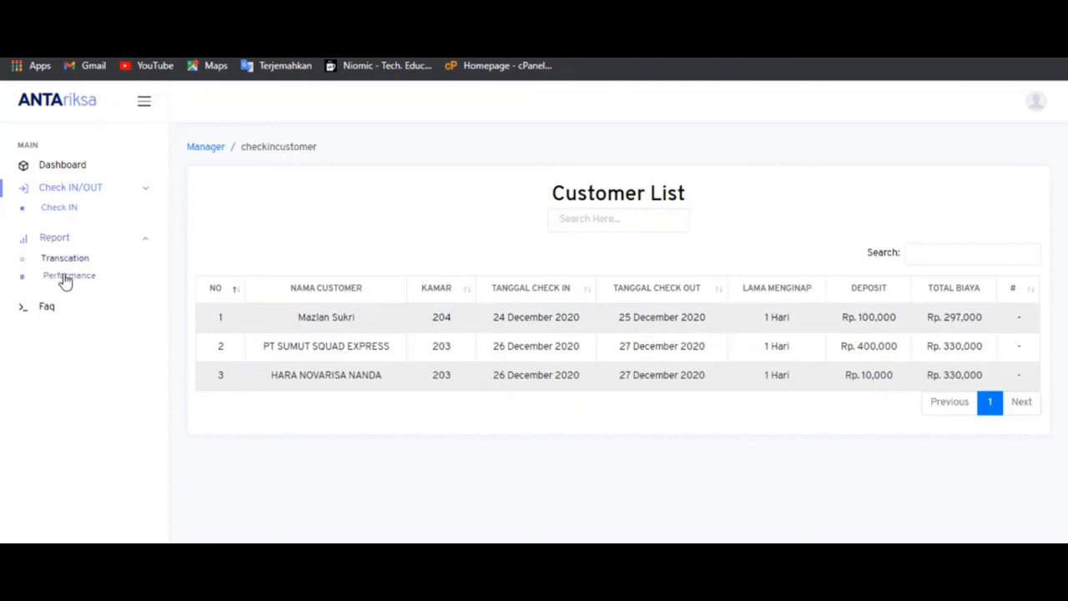
left_click(64, 276)
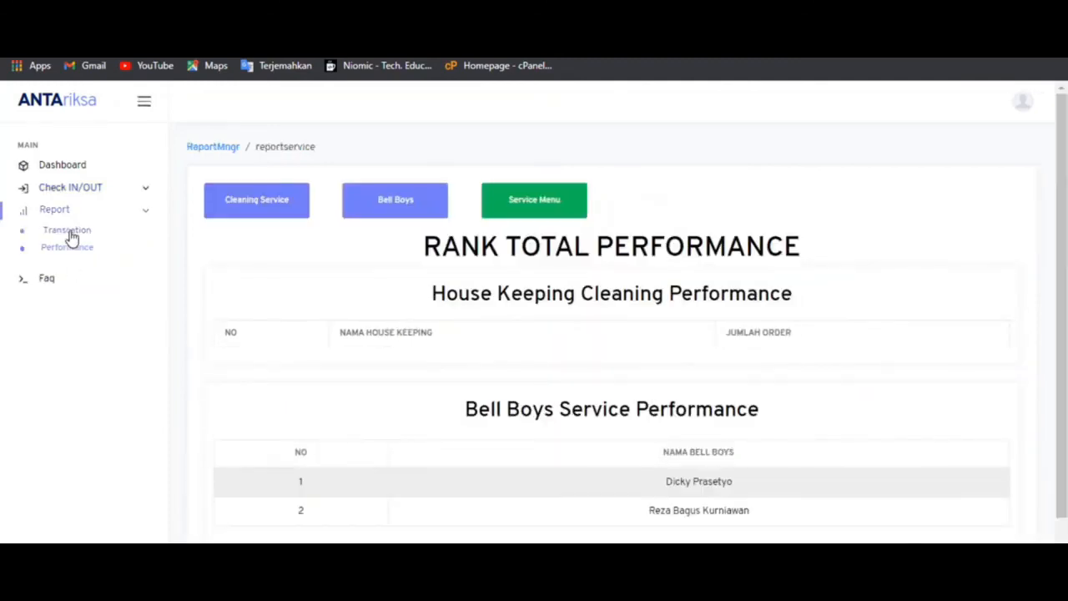
- Generate the Trans Hari Ini report for 26-December-2020 to 26-December-2020
left_click(71, 239)
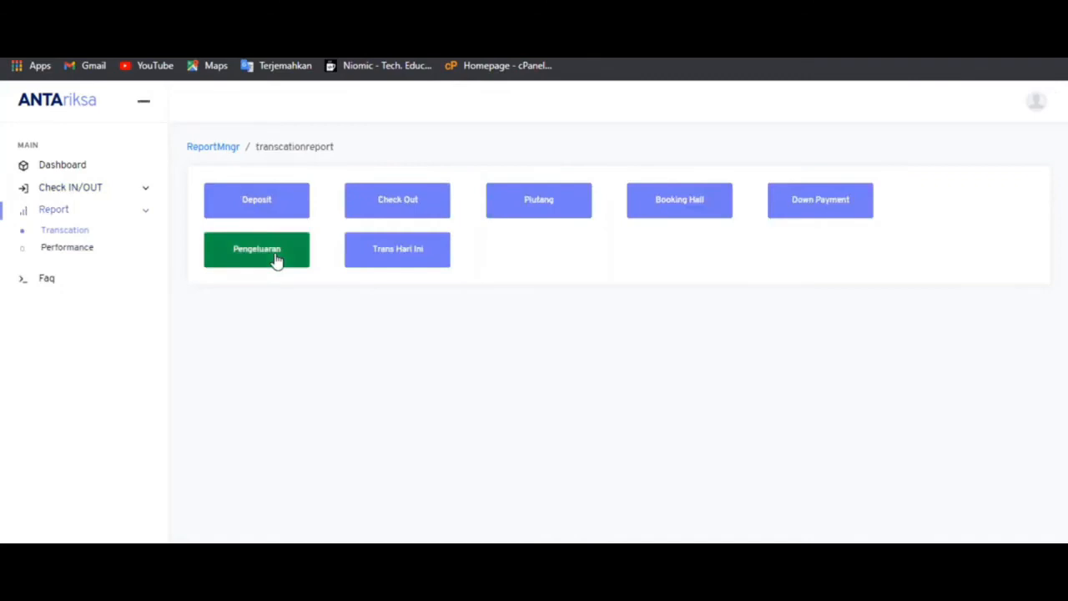
left_click(394, 244)
left_click(326, 203)
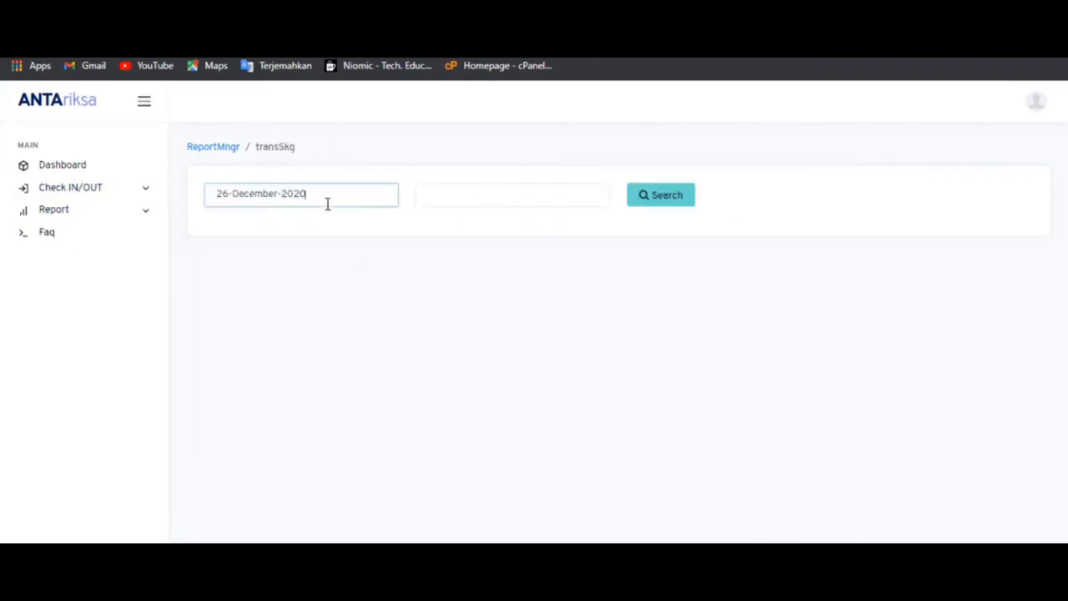
left_click(451, 193)
left_click(679, 200)
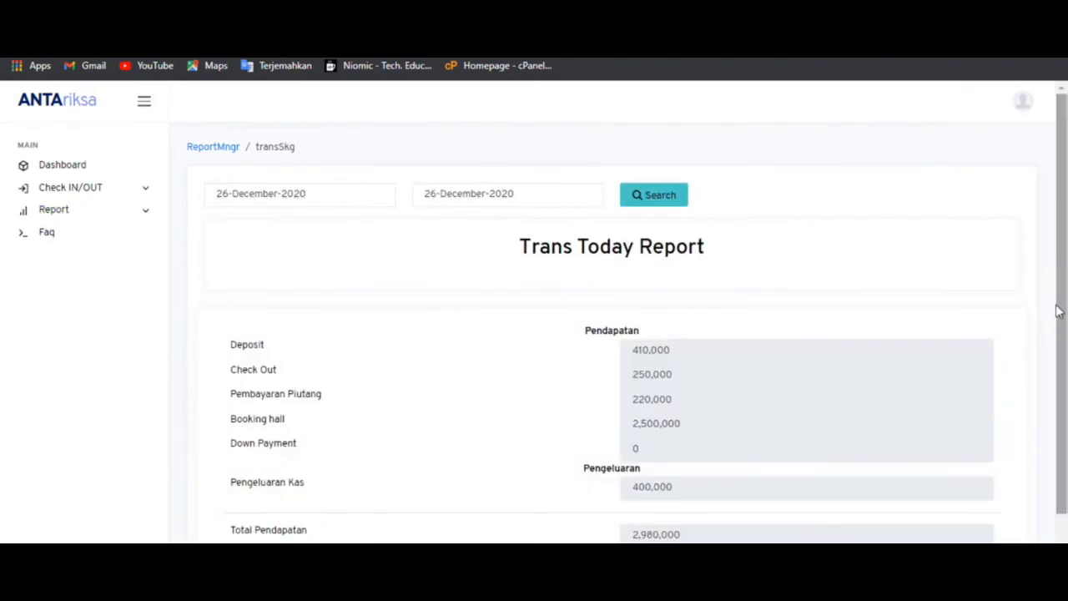
left_click_drag(1058, 312, 1062, 227)
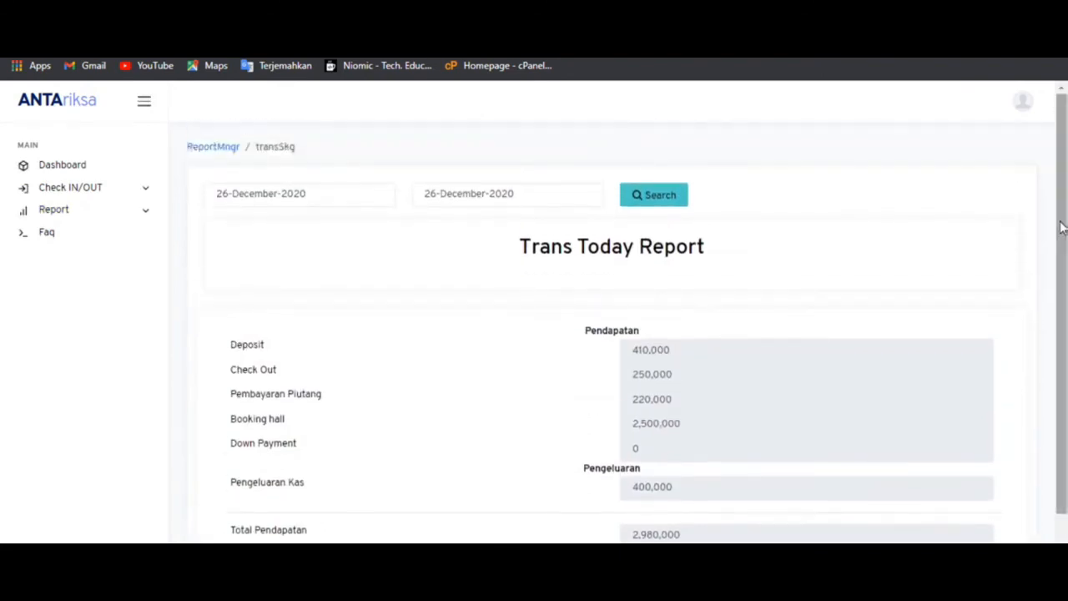